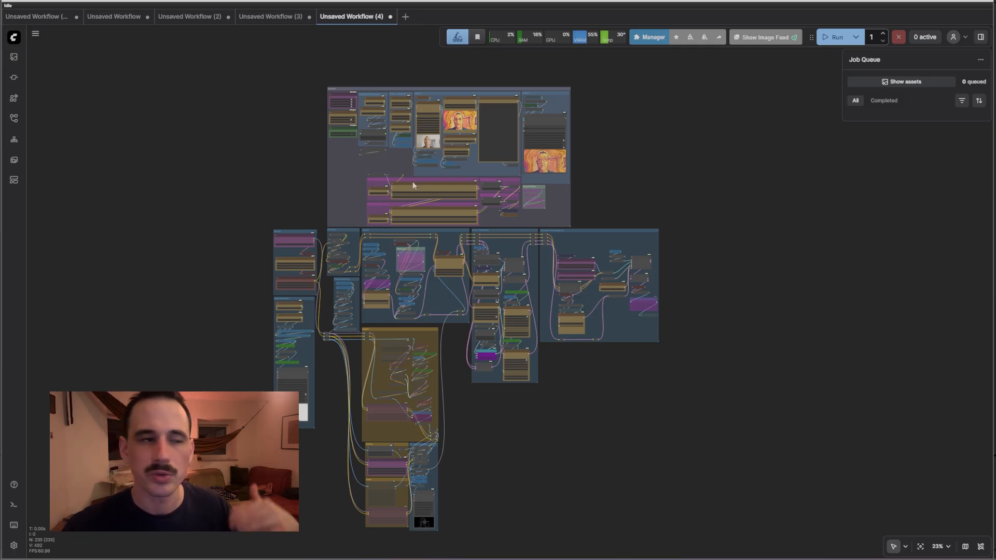
Zoom onto the High Noise and Low Noise Lora Loaders and select each one
scroll(413, 185, "up", 4)
scroll(414, 185, "up", 14)
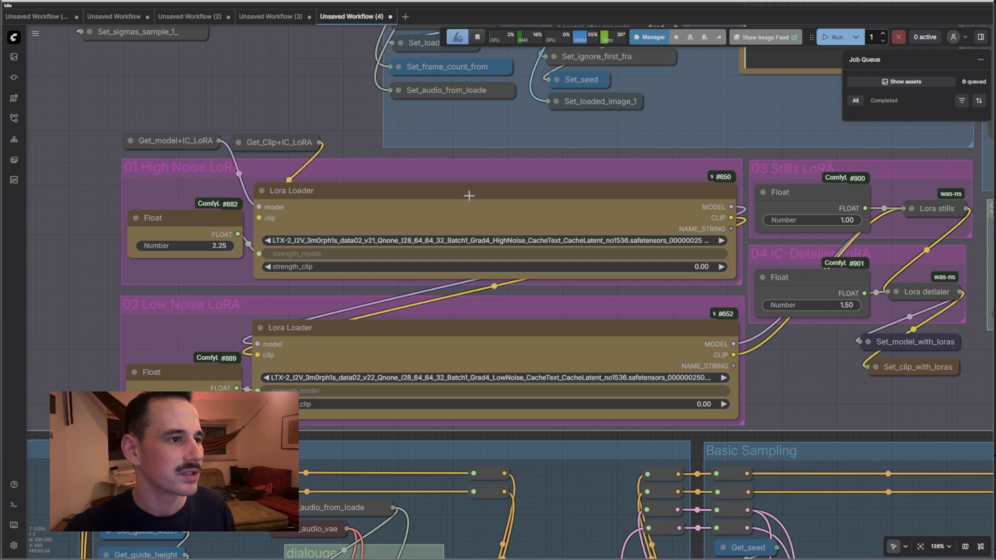
left_click(469, 196)
left_click(456, 344)
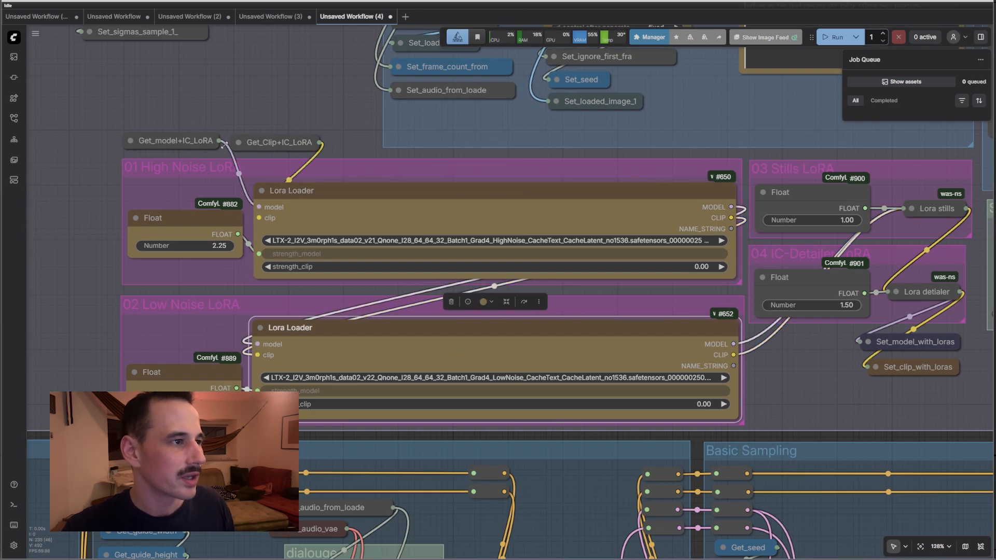
left_click(329, 208)
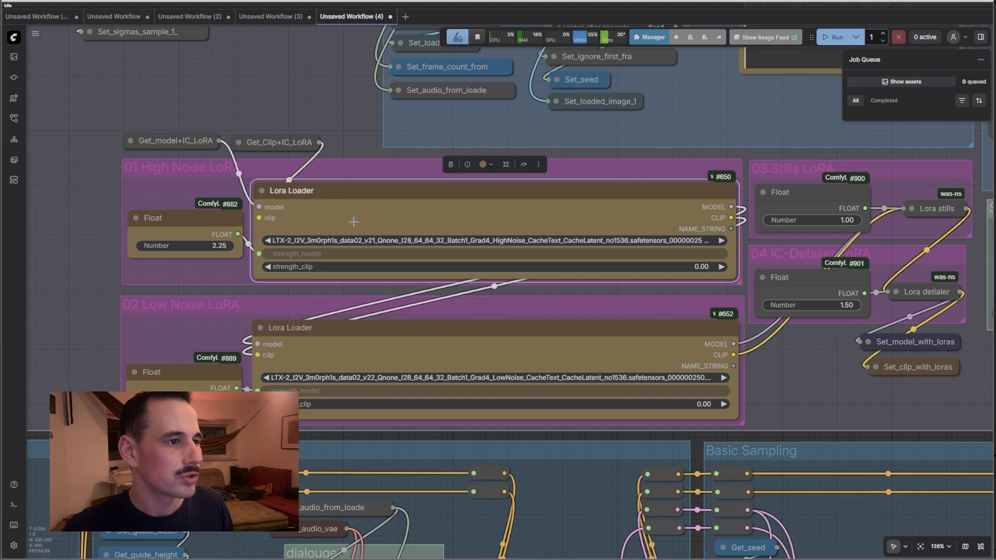
left_click(411, 342)
Pan to the Stills and IC-Detailer LoRAs, toggle the Lora stills node, and expand Lora detailer
left_click_drag(827, 378, 696, 369)
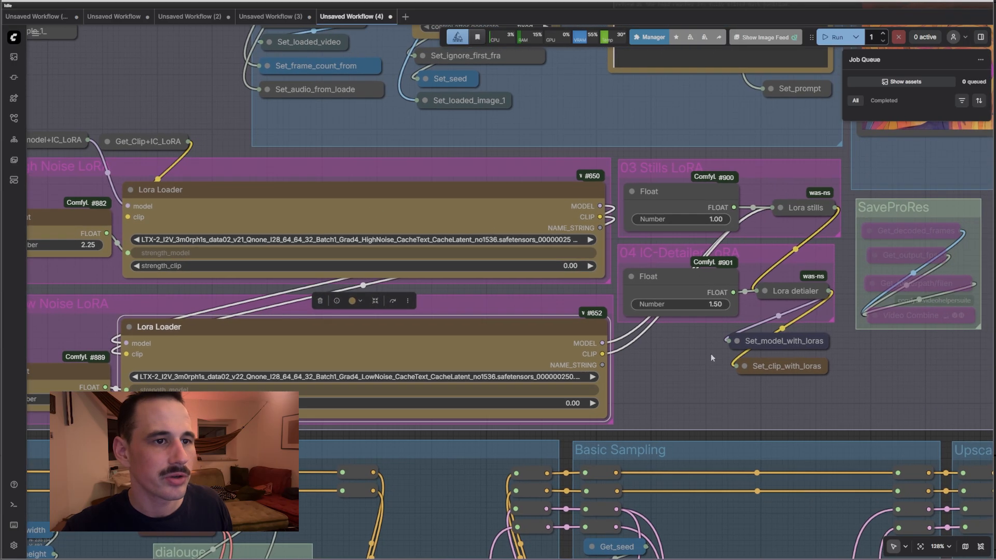
left_click(781, 208)
left_click(782, 208)
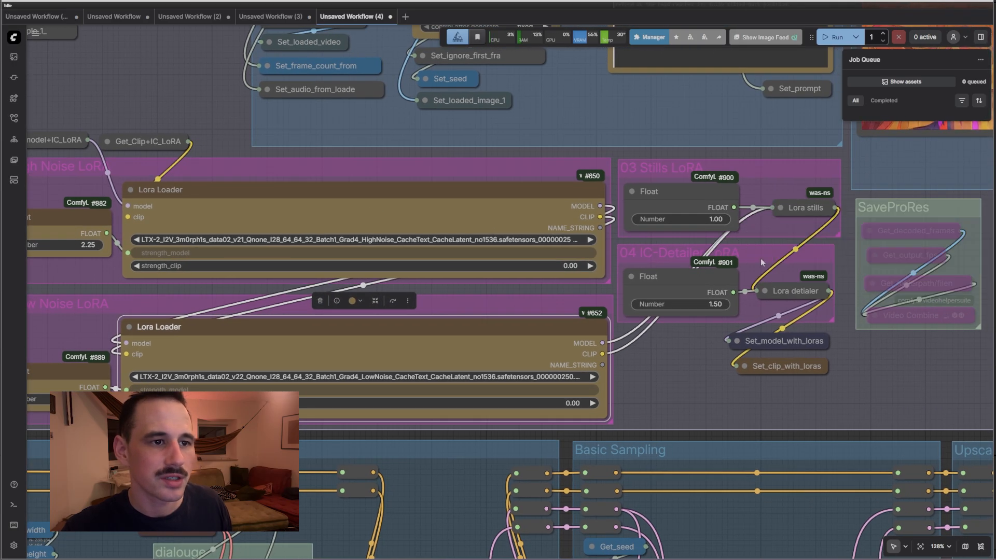
left_click(763, 291)
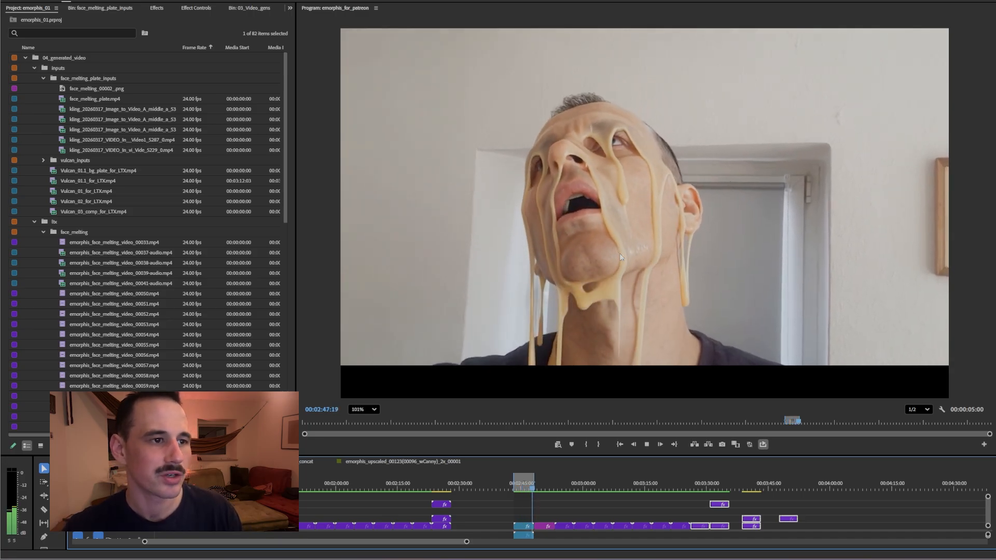
Replay the melt from just before it starts, then disable the stylized V2 clip to show real footage
key("space")
left_click(514, 487)
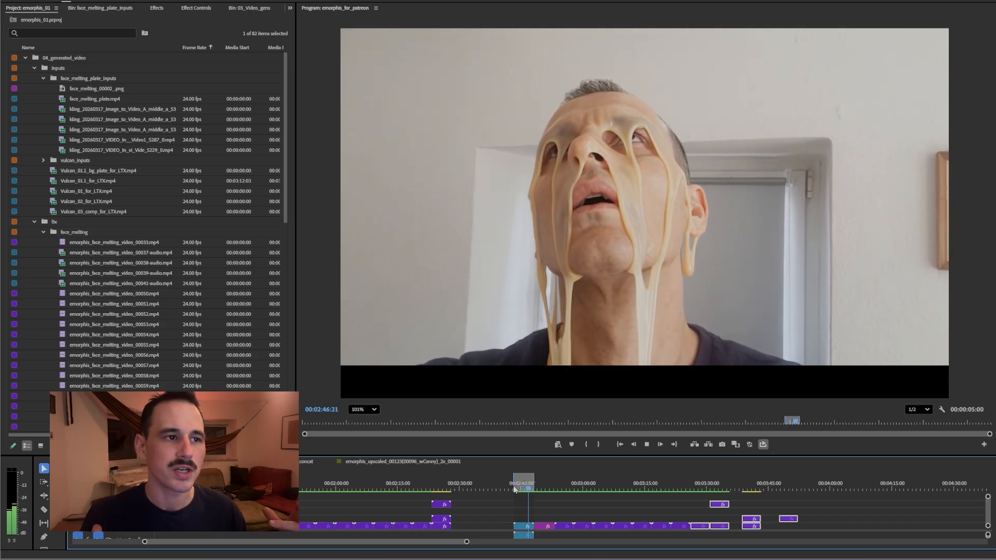
left_click(513, 486)
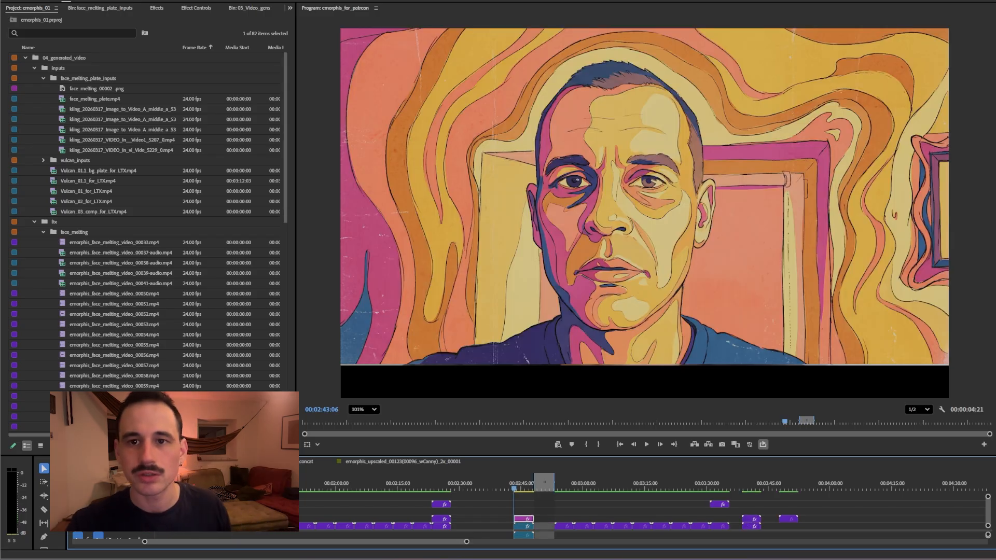
key("shift+e")
key("shift+e")
key("shift+e")
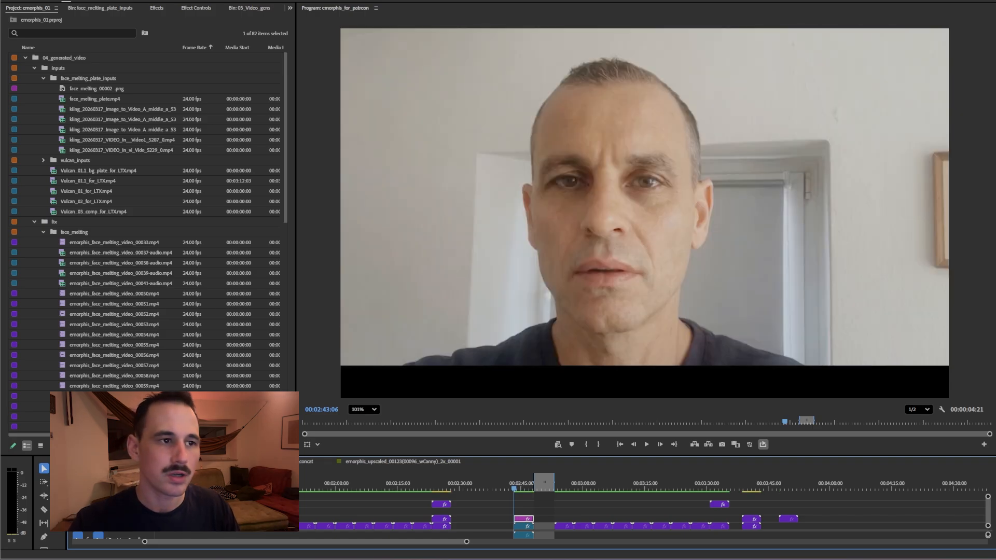
key("shift+e")
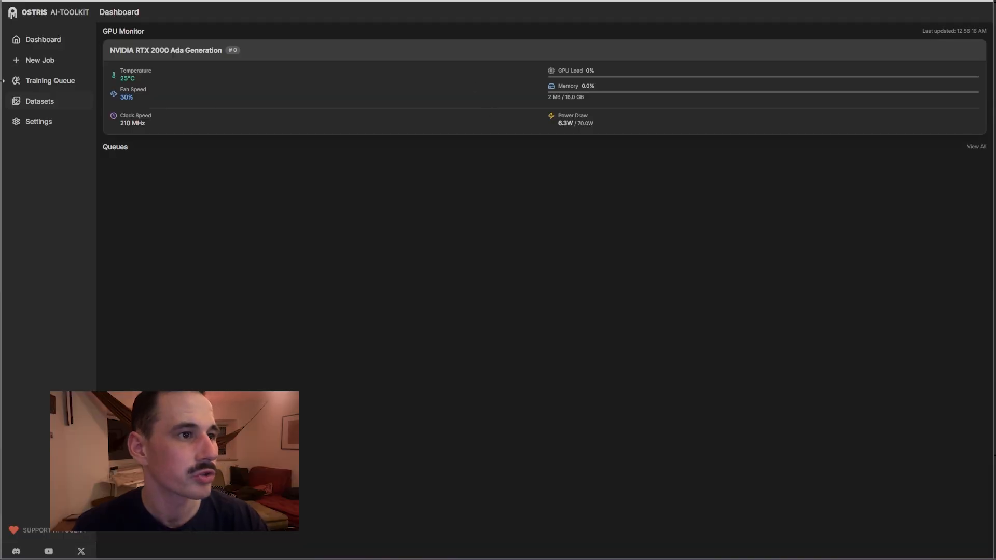
Create a new training job and view the Timestep Bias choices: Balanced, High Noise, Low Noise
left_click(32, 63)
scroll(680, 171, "down", 3)
scroll(681, 153, "up", 3)
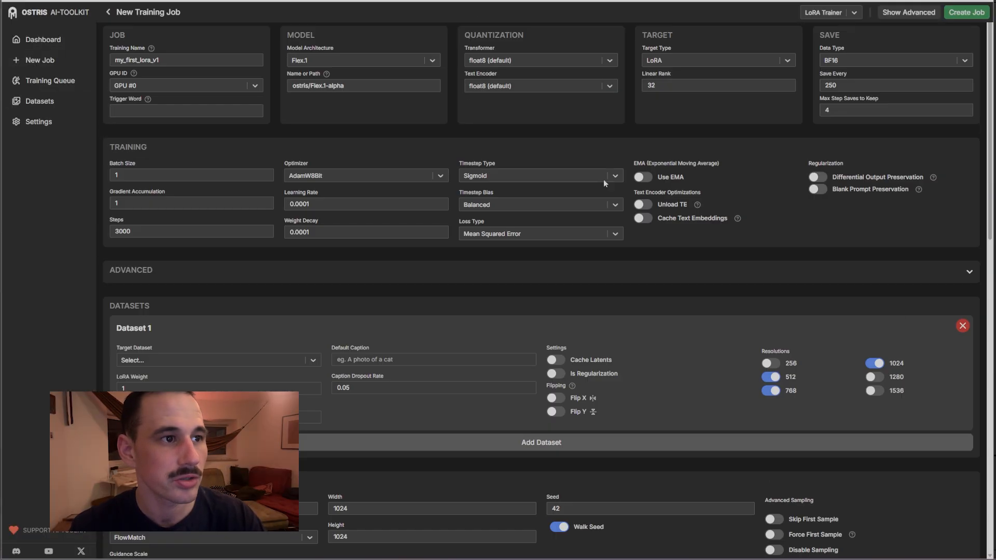
left_click(518, 206)
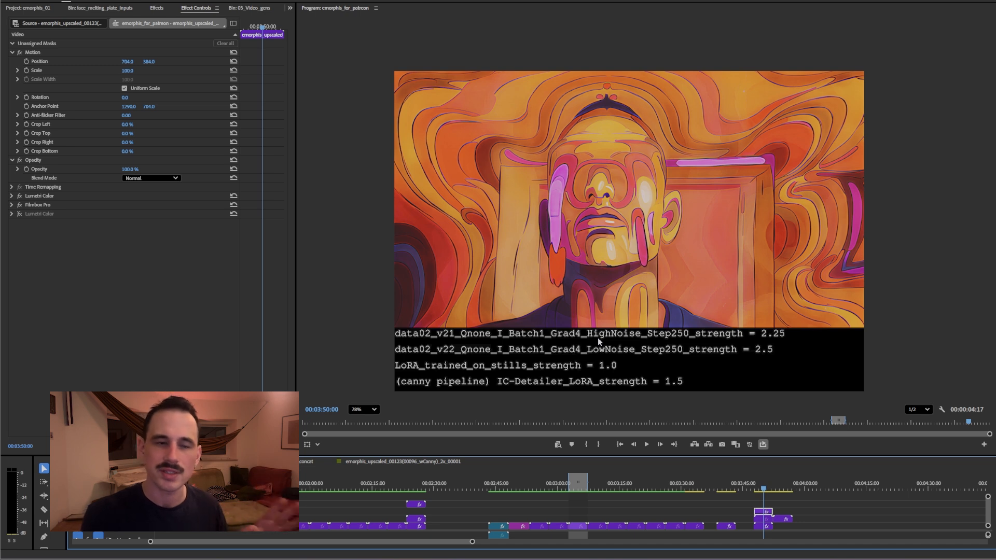
Play the comparison clip from 00:03:02:22, captioned with LoRA strengths 2.25 and 2.5
left_click(570, 486)
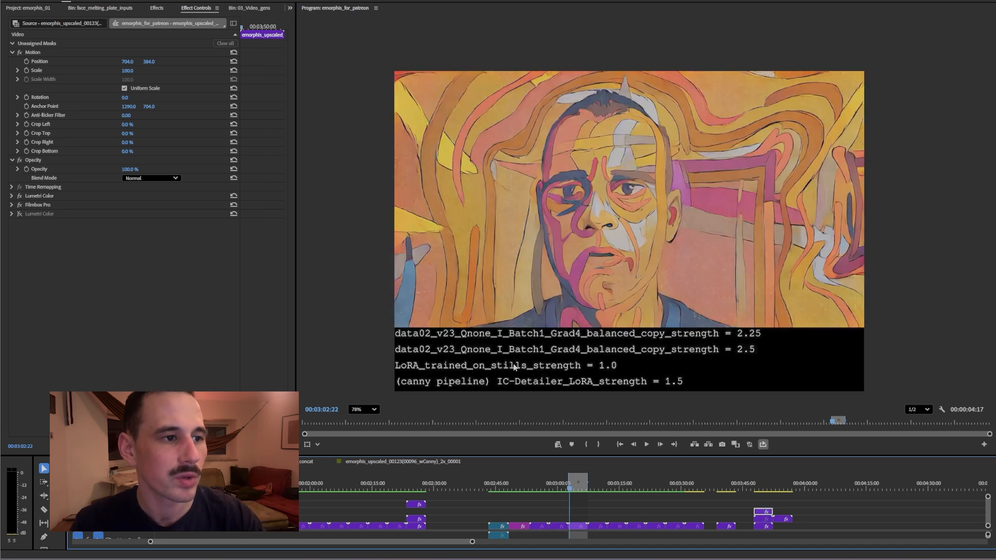
key("space")
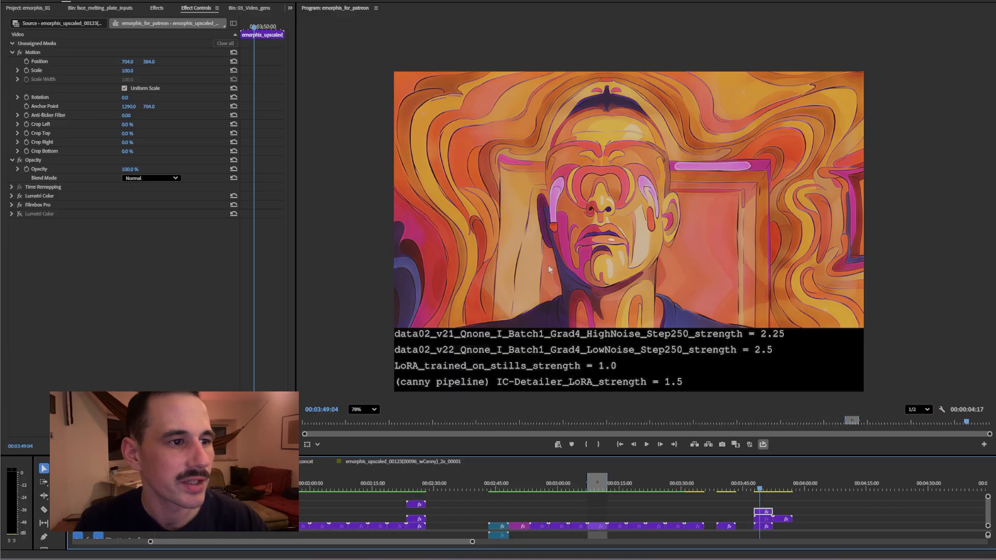
scroll(583, 359, "up", 5)
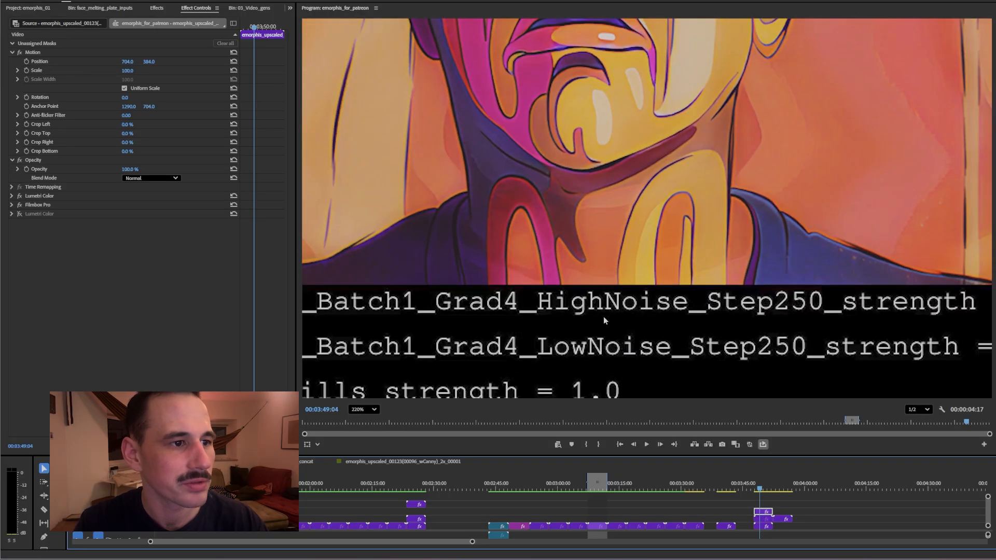
scroll(604, 321, "down", 5)
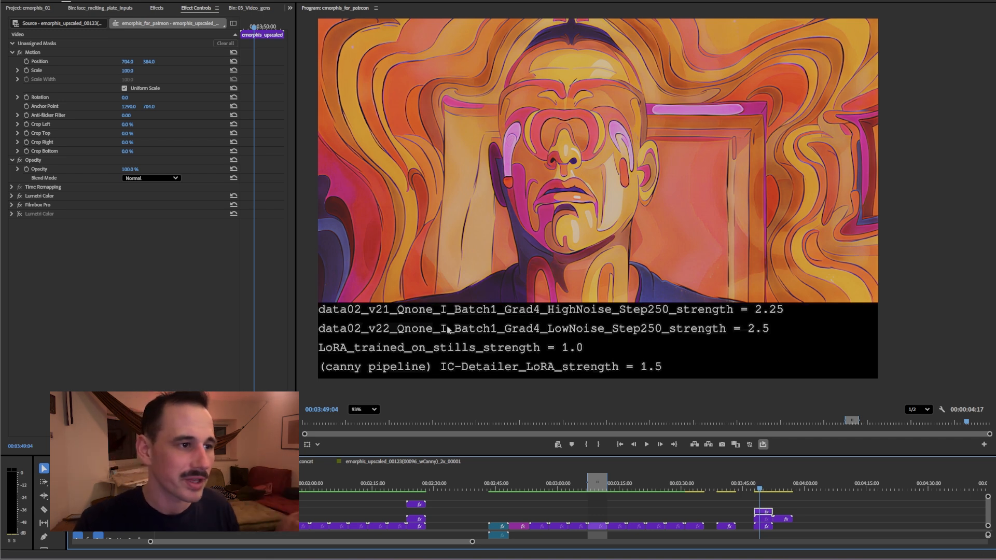
scroll(467, 317, "up", 5)
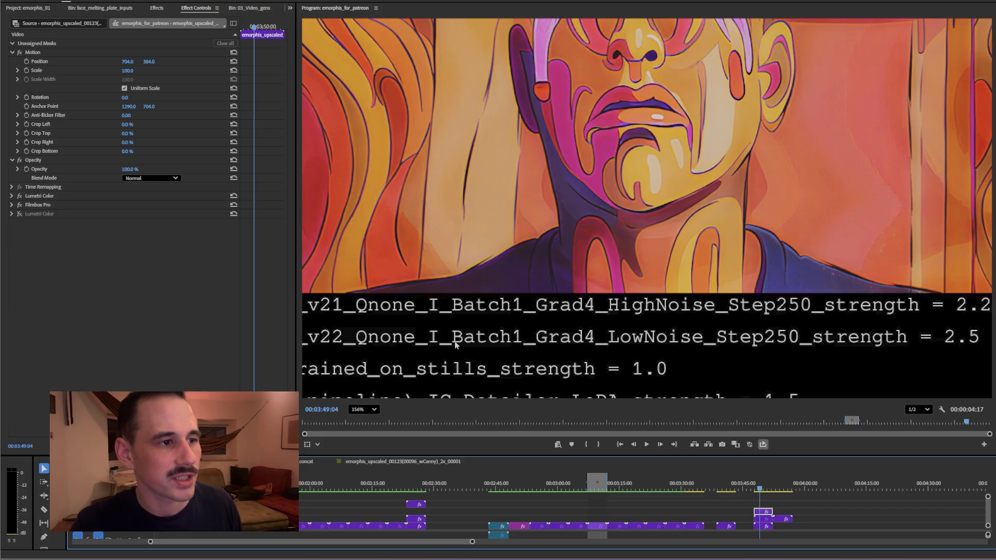
scroll(530, 338, "down", 1)
scroll(512, 312, "up", 4)
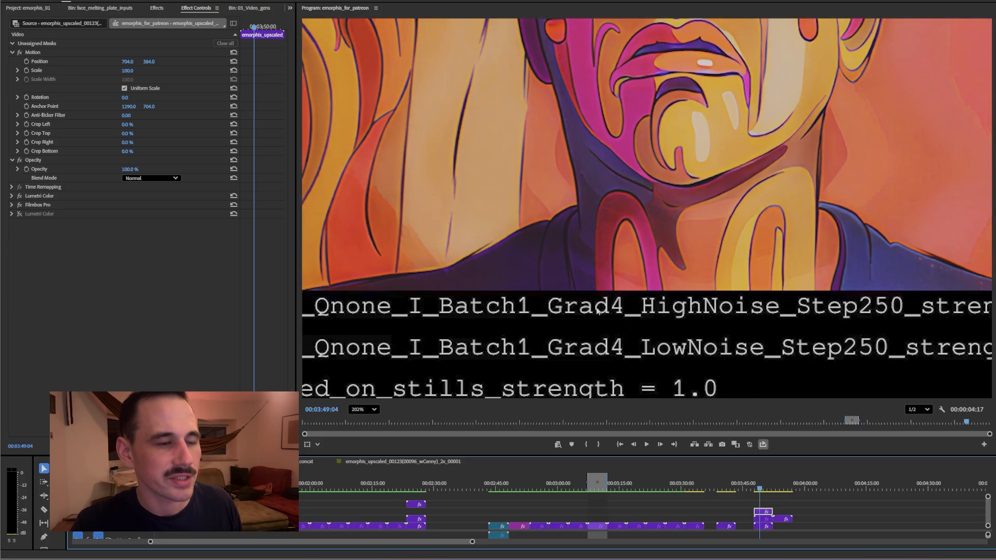
scroll(615, 313, "down", 5)
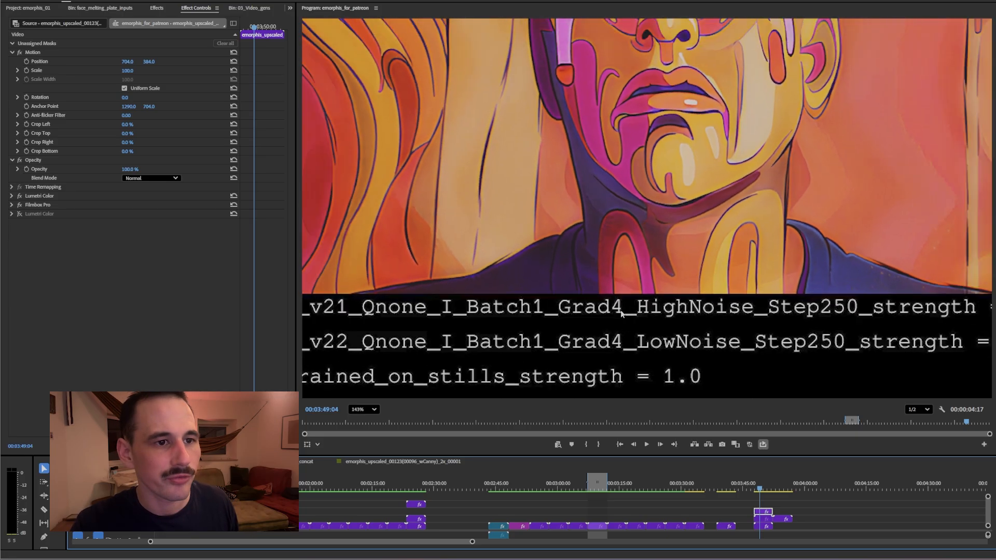
scroll(846, 312, "up", 4)
scroll(758, 315, "down", 3)
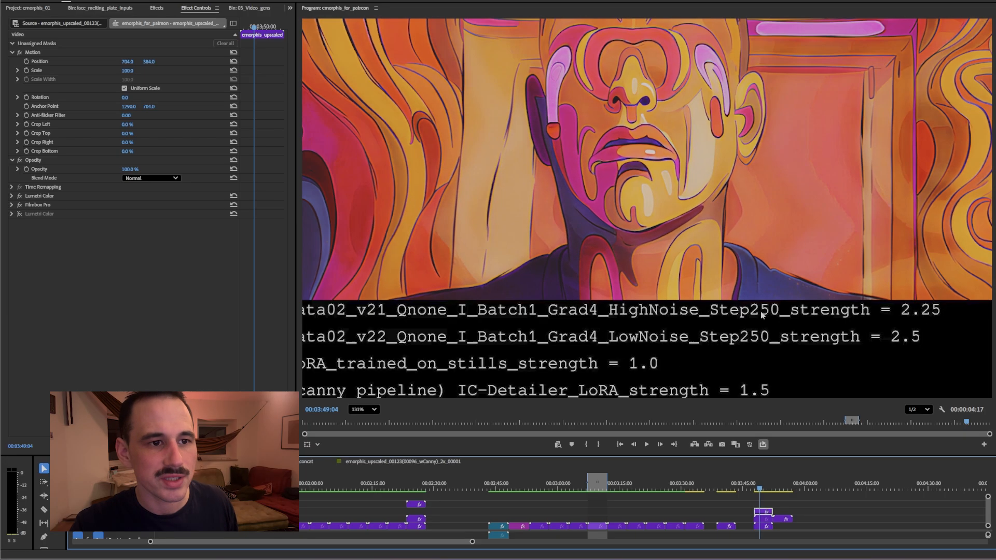
scroll(959, 321, "up", 2)
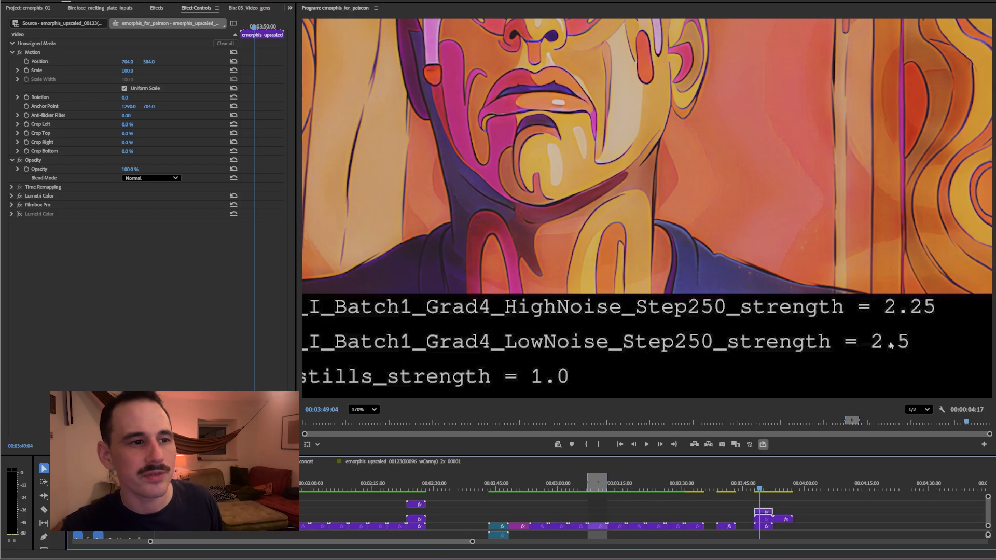
scroll(893, 345, "up", 4)
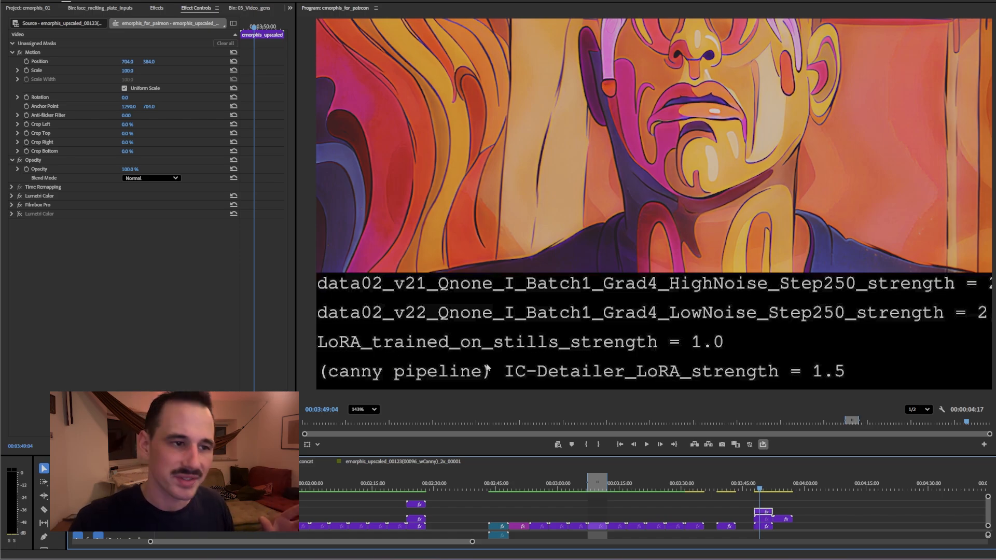
scroll(666, 383, "down", 3)
scroll(755, 390, "up", 5)
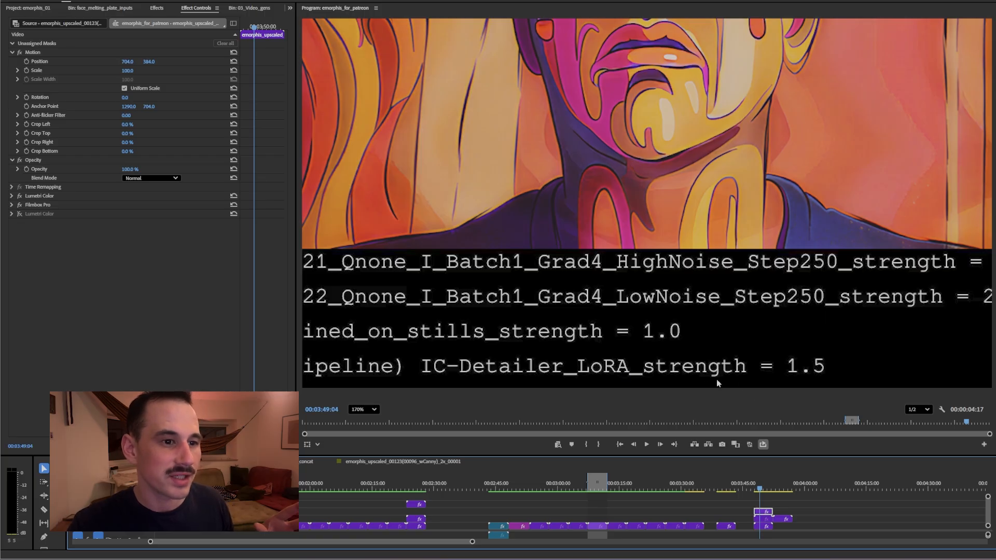
scroll(771, 382, "down", 3)
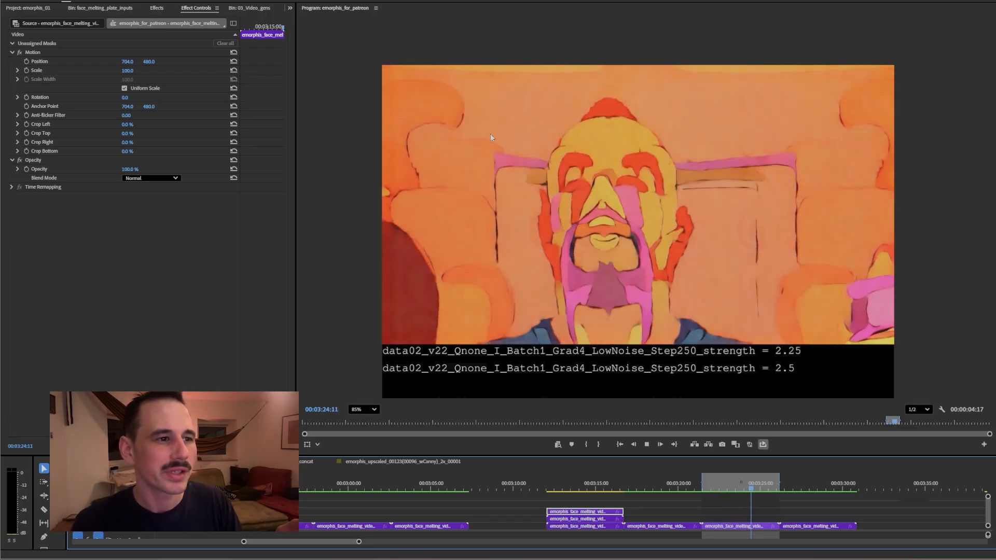
Move the V1 face-melting clip up onto V2 above its neighbour and resume playback
scroll(509, 270, "up", 1)
scroll(519, 249, "up", 3)
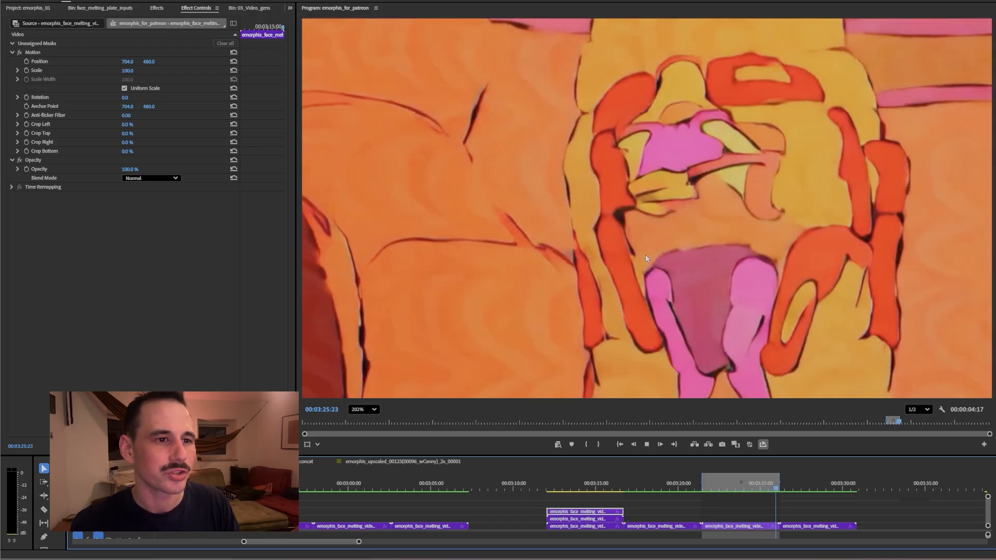
scroll(647, 252, "down", 3)
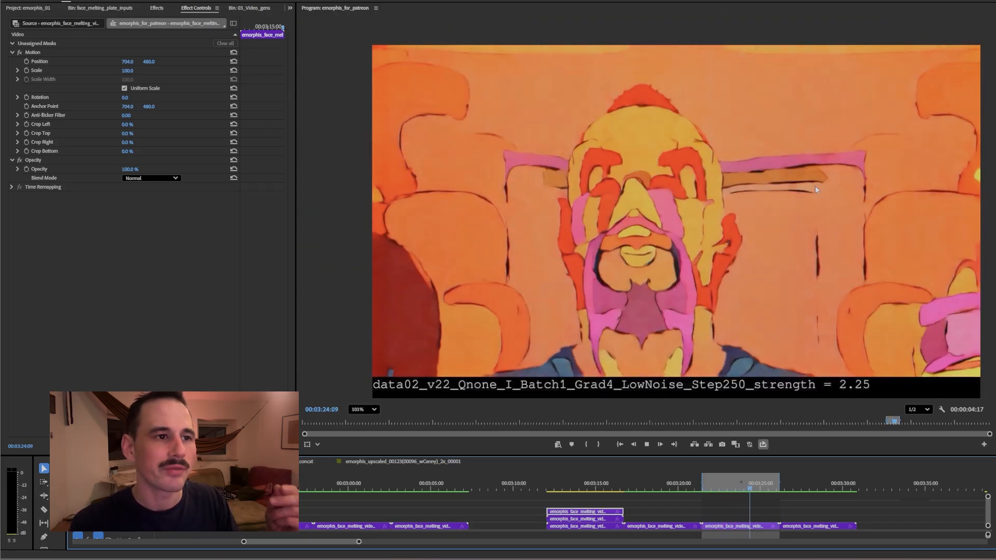
scroll(816, 193, "up", 1)
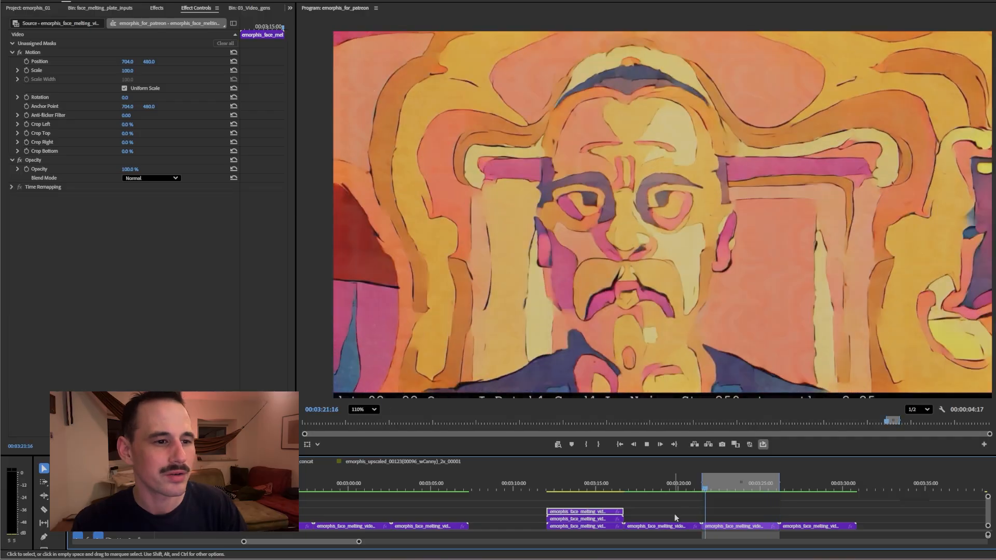
left_click_drag(662, 530, 739, 520)
key("space")
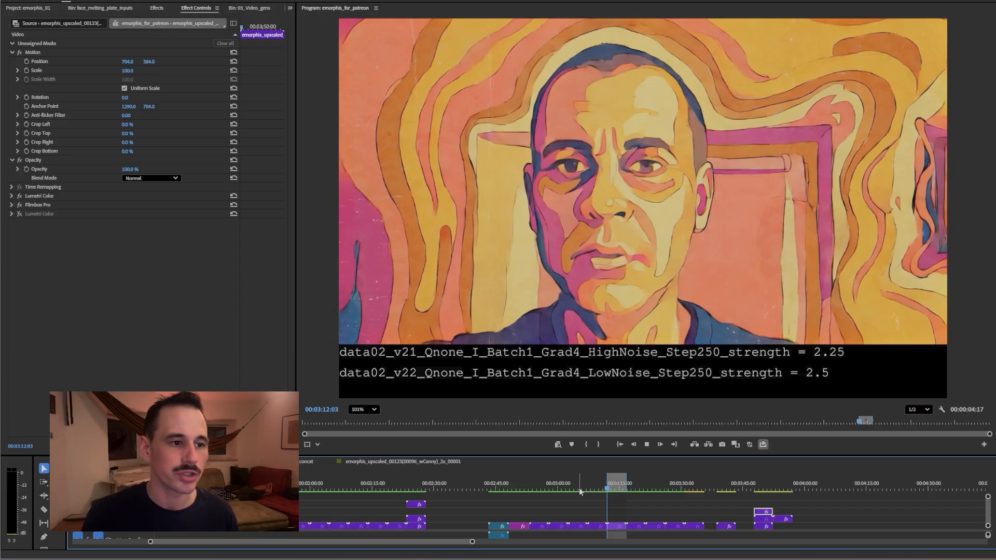
Stop playback, Alt-drag a copy of the 03:13 clip onto the track above, and zoom the timeline in
key("space")
left_click_drag(600, 525, 612, 520)
key("equal")
key("equal")
key("equal")
At 00:03:13:03, toggle the top track's output repeatedly to compare upscaled and original frames
left_click_drag(565, 491, 559, 489)
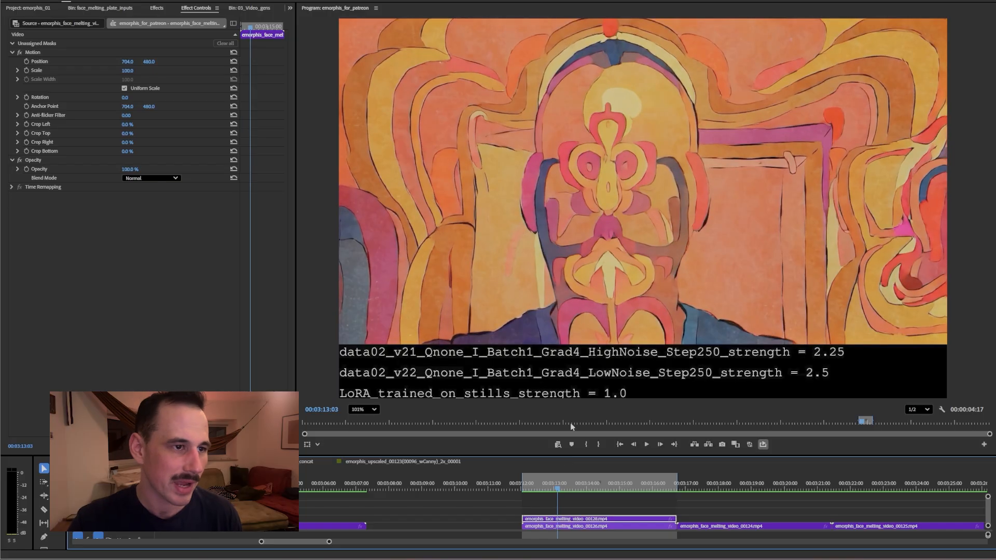
left_click(119, 520)
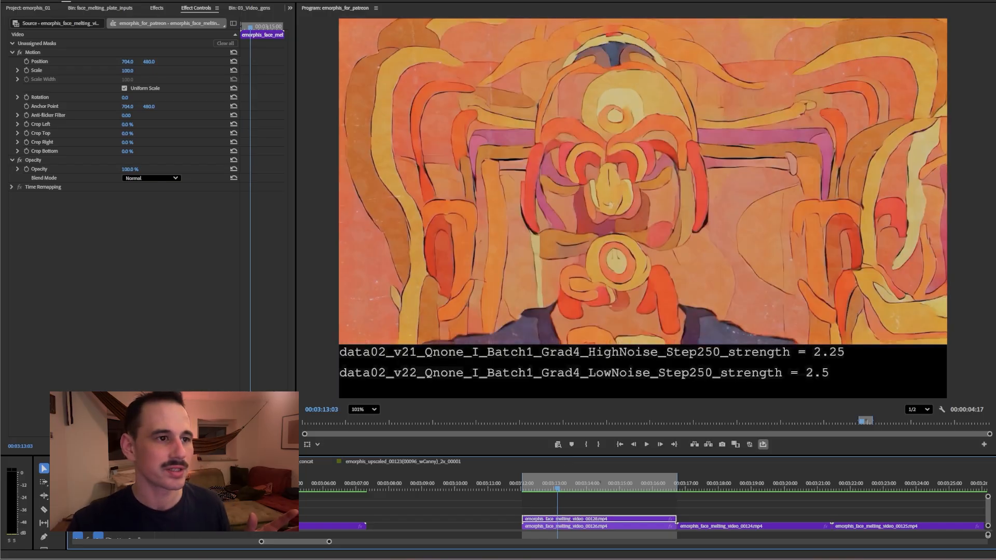
scroll(409, 214, "up", 3)
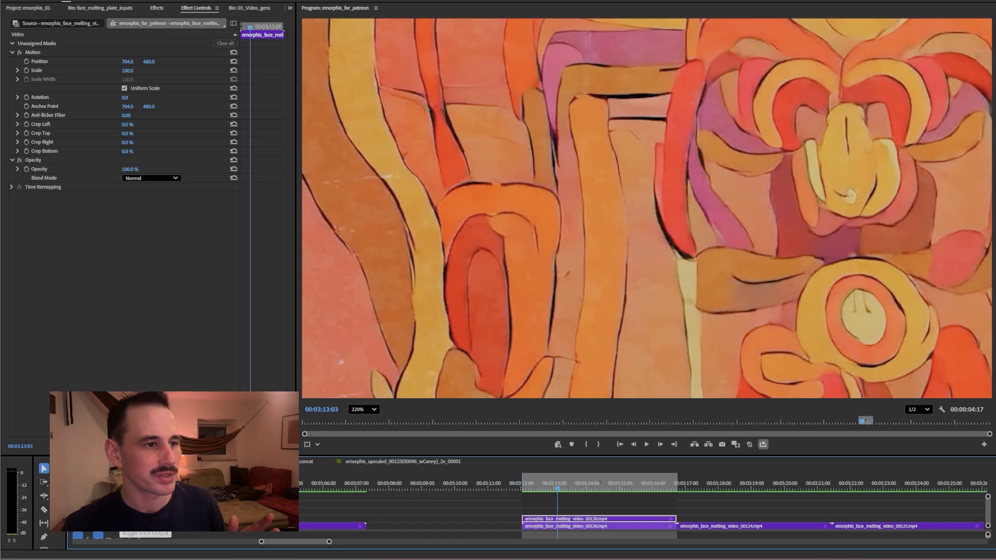
left_click(119, 519)
left_click(119, 519)
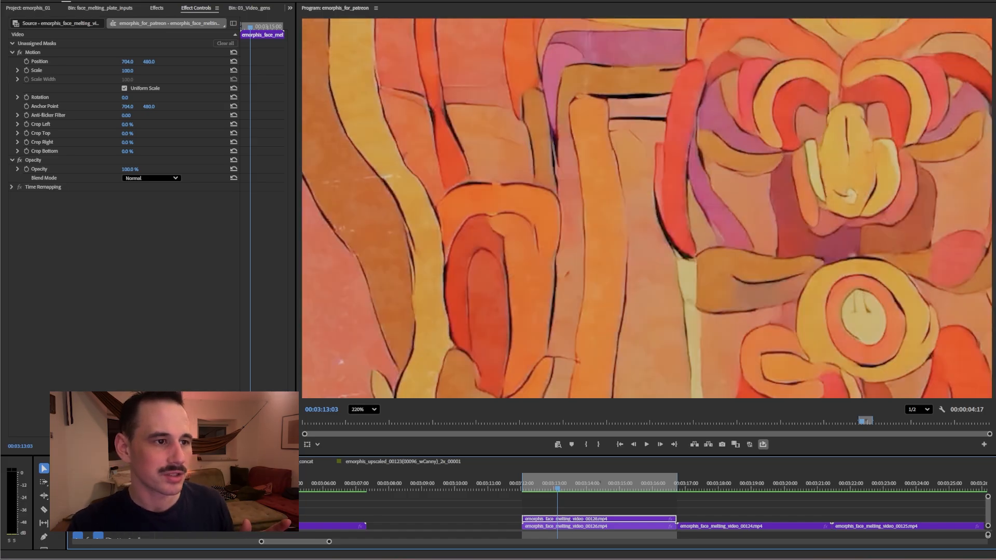
left_click(119, 519)
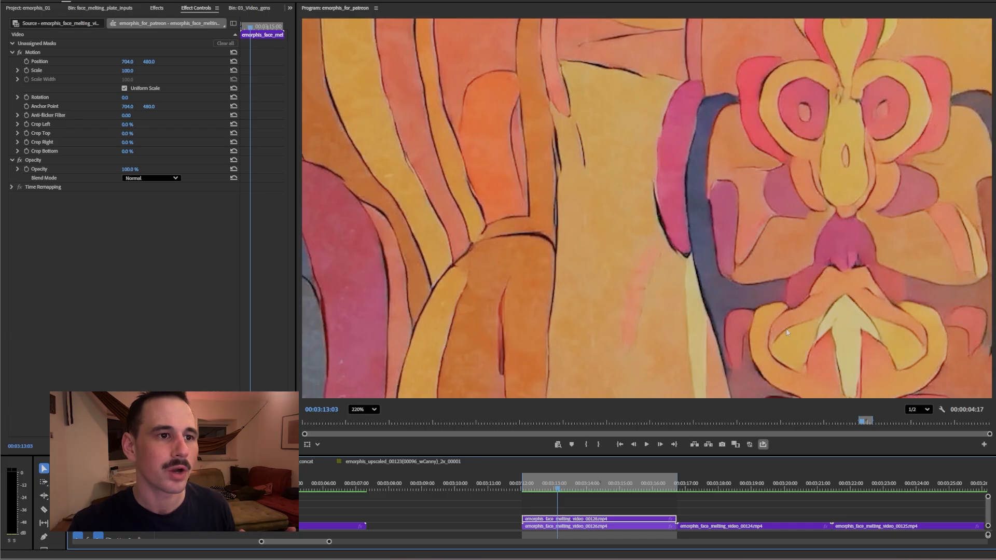
Zoom the Program monitor in and out, then set it to Fit to show the whole captioned frame
scroll(468, 207, "up", 2)
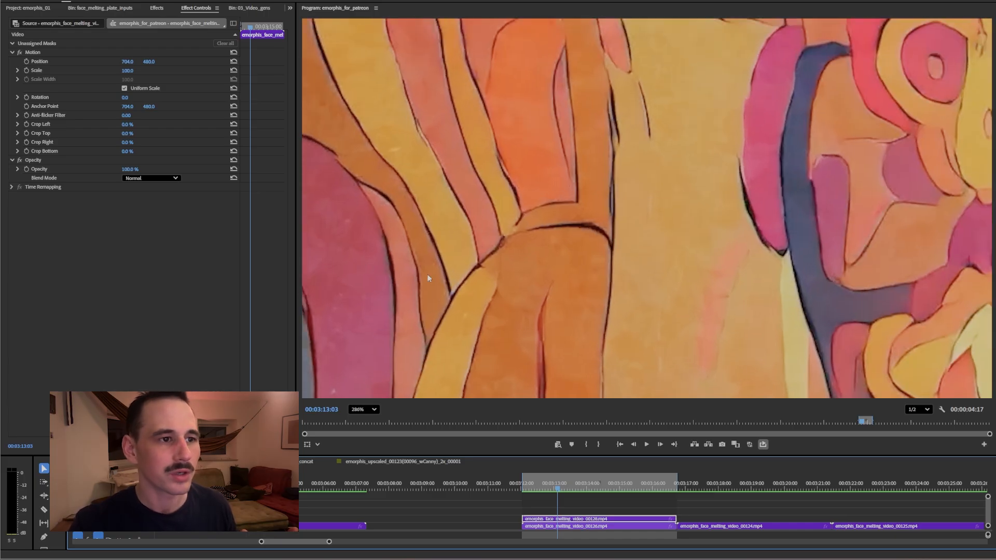
scroll(521, 266, "down", 2)
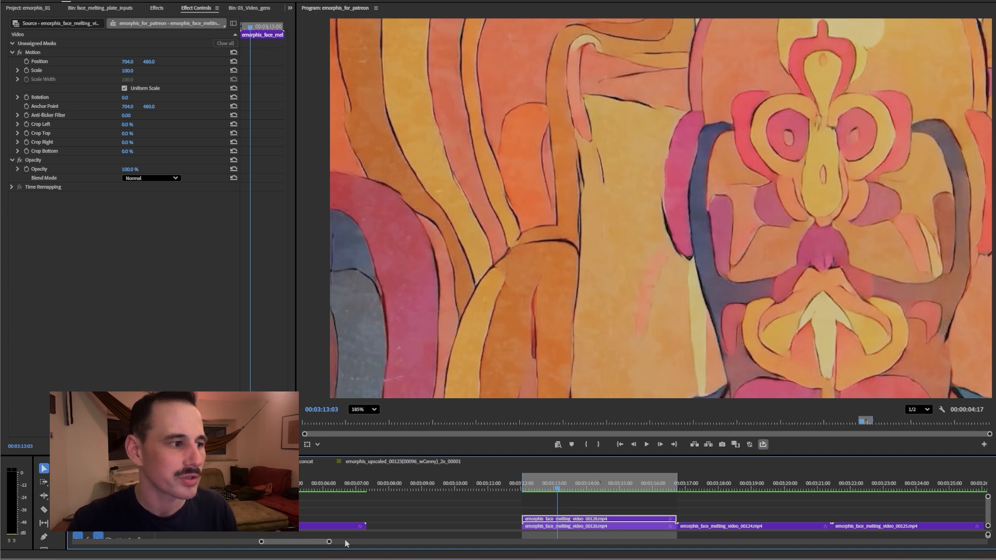
scroll(816, 184, "down", 2)
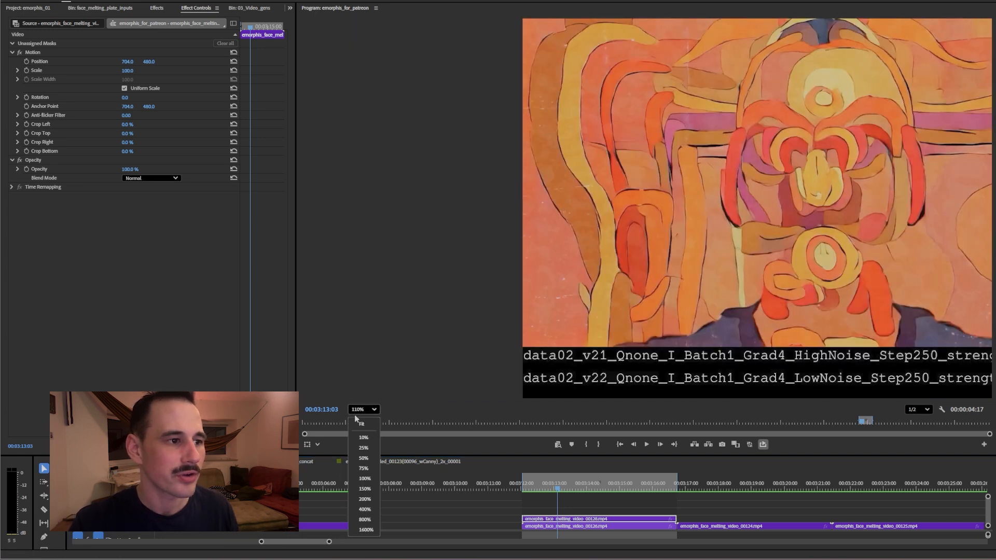
left_click(360, 423)
Play the melting-face clip with its LoRA strength captions, then jump back to replay a moment
key("space")
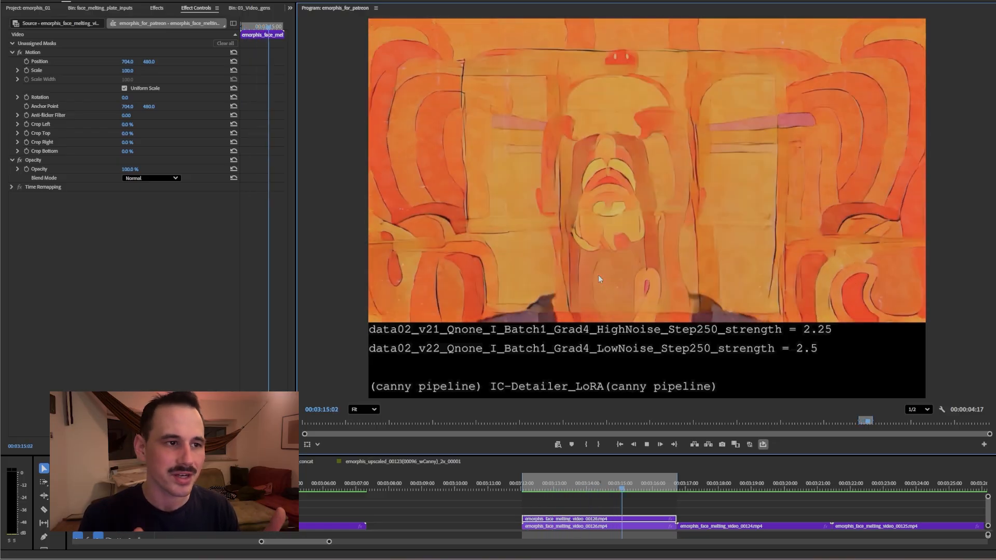
left_click(592, 488)
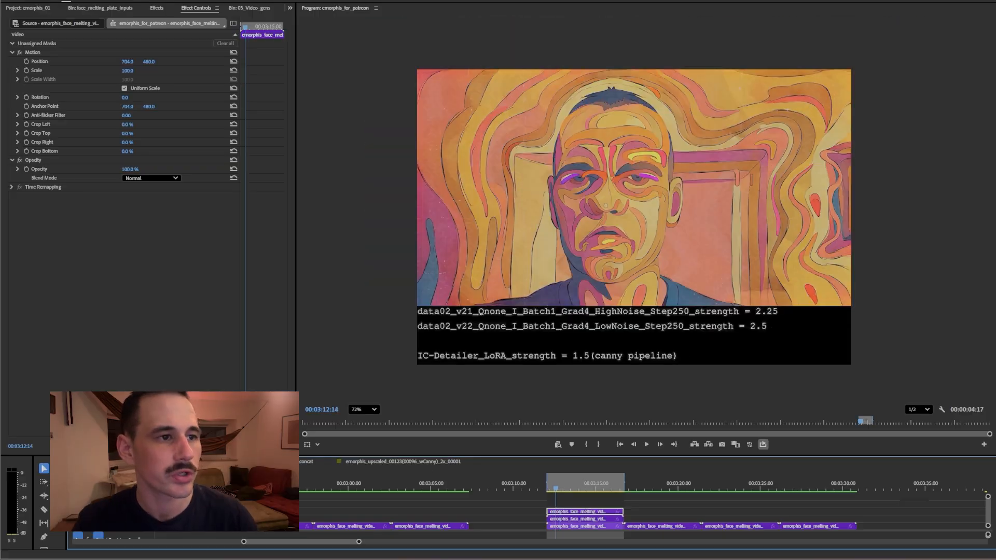
Switch to the canny-pipeline take, stop playback, then advance to the later clip at 00:03:26:13
key("shift+e")
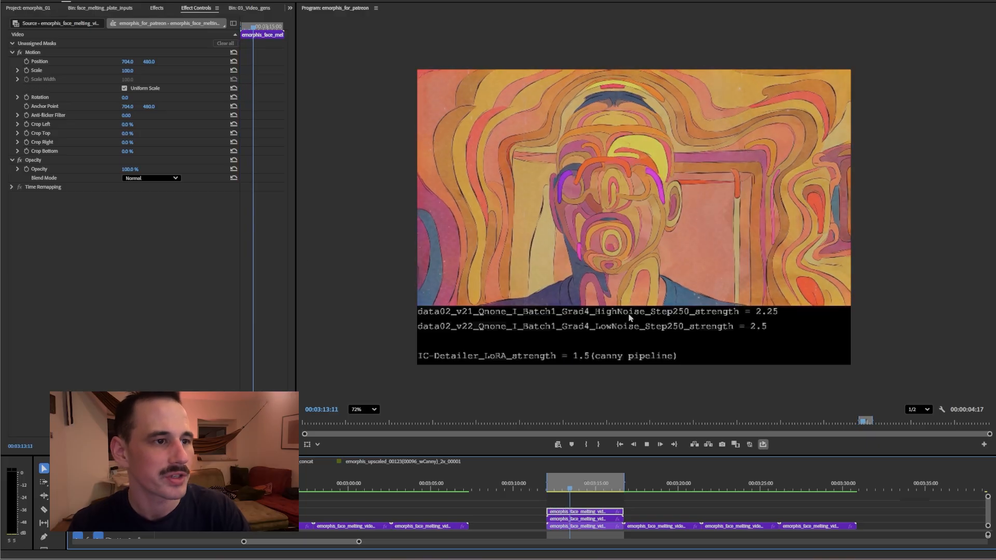
key("space")
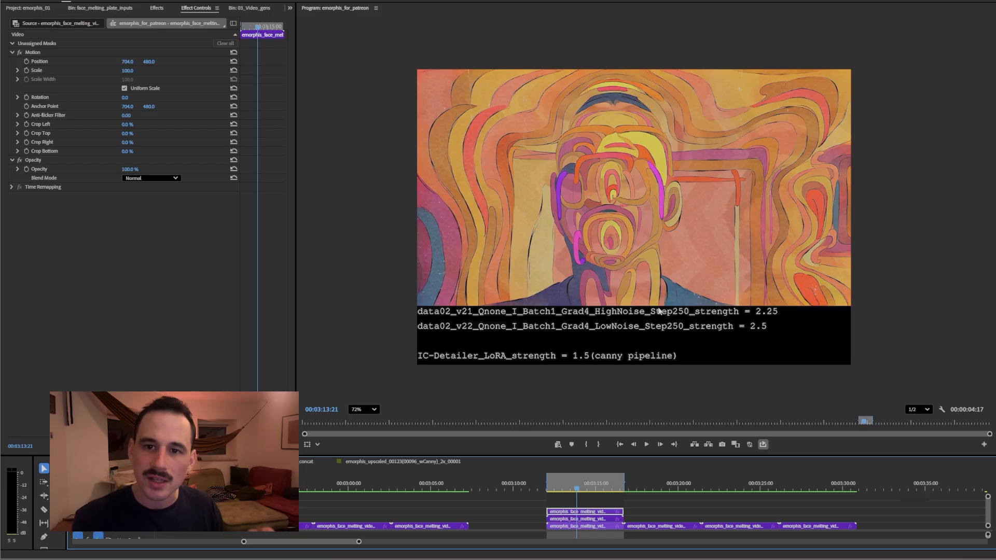
key("space")
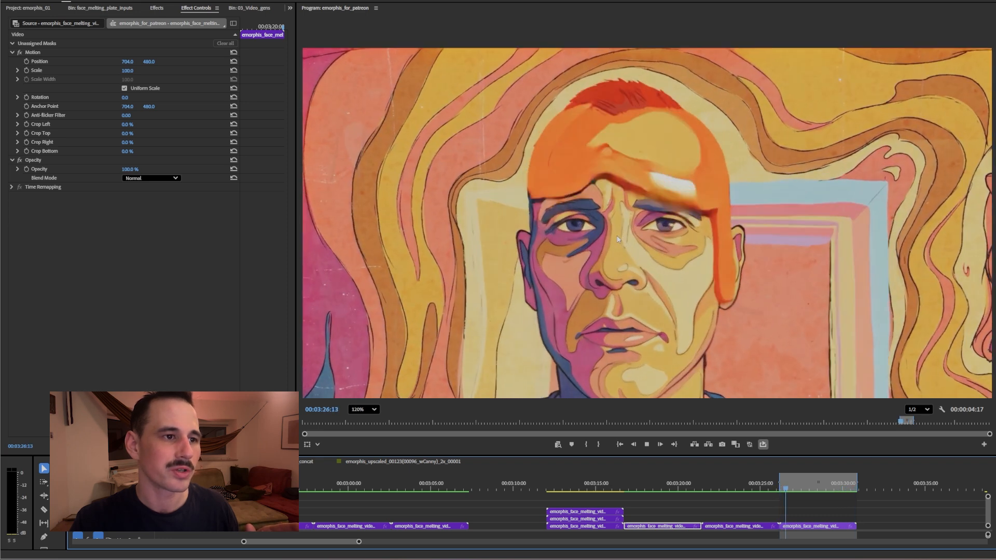
Zoom the Program monitor in and out to inspect the melting face during looped playback
scroll(531, 221, "up", 4)
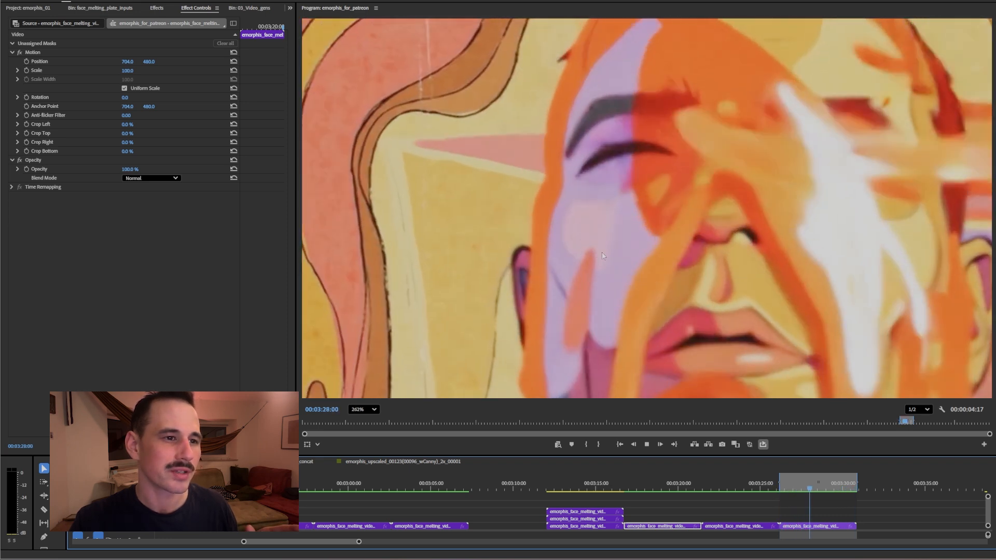
scroll(700, 267, "down", 5)
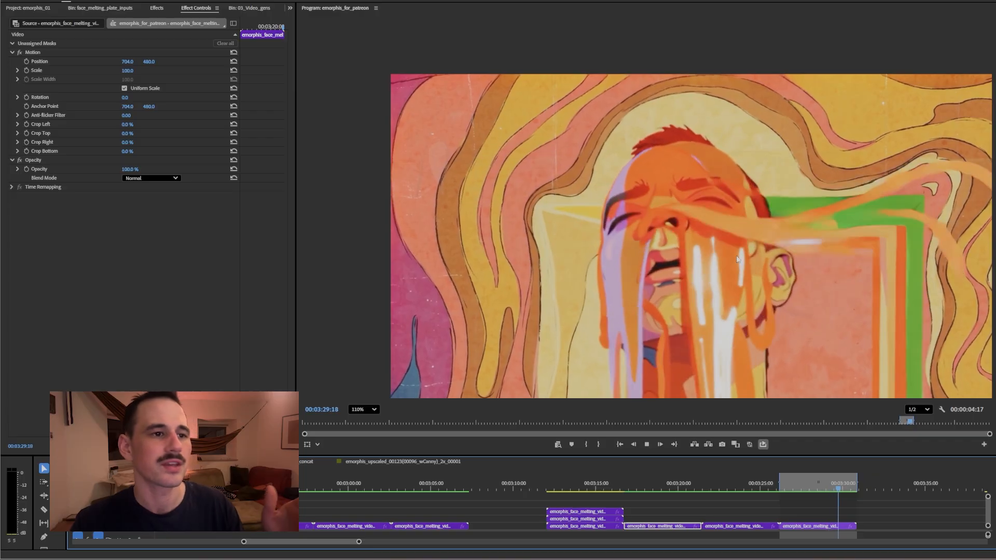
scroll(728, 254, "up", 2)
scroll(729, 262, "down", 3)
scroll(729, 274, "up", 2)
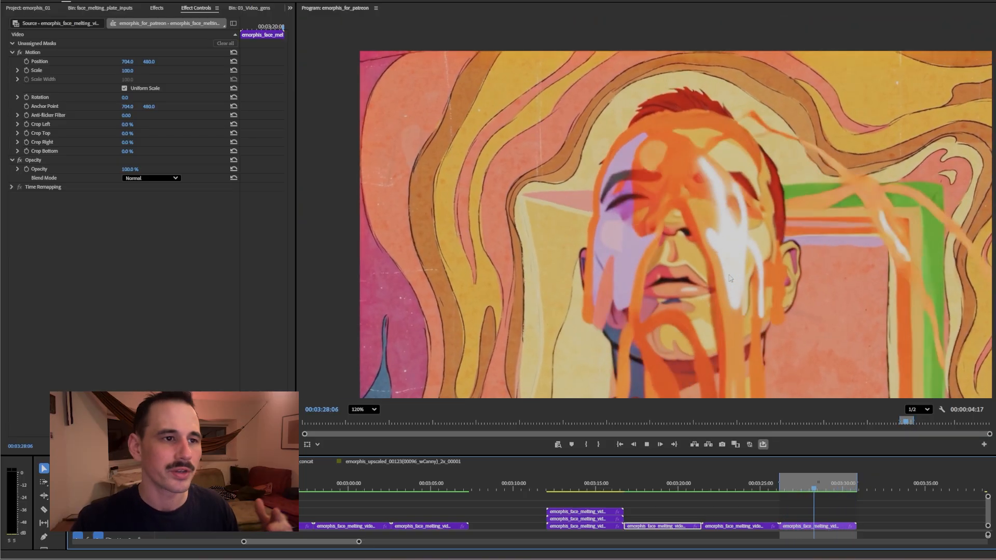
scroll(409, 159, "up", 1)
scroll(409, 158, "up", 1)
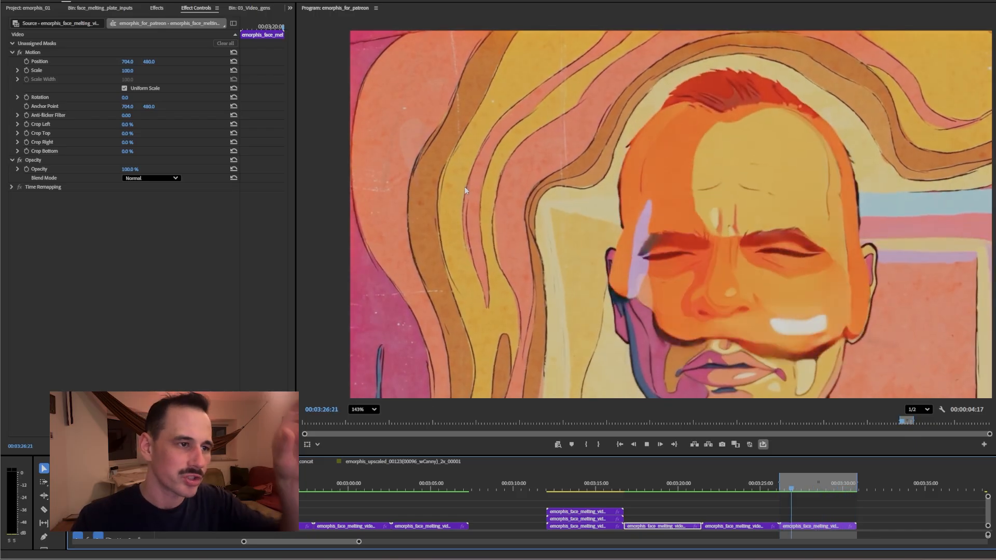
scroll(465, 188, "down", 5)
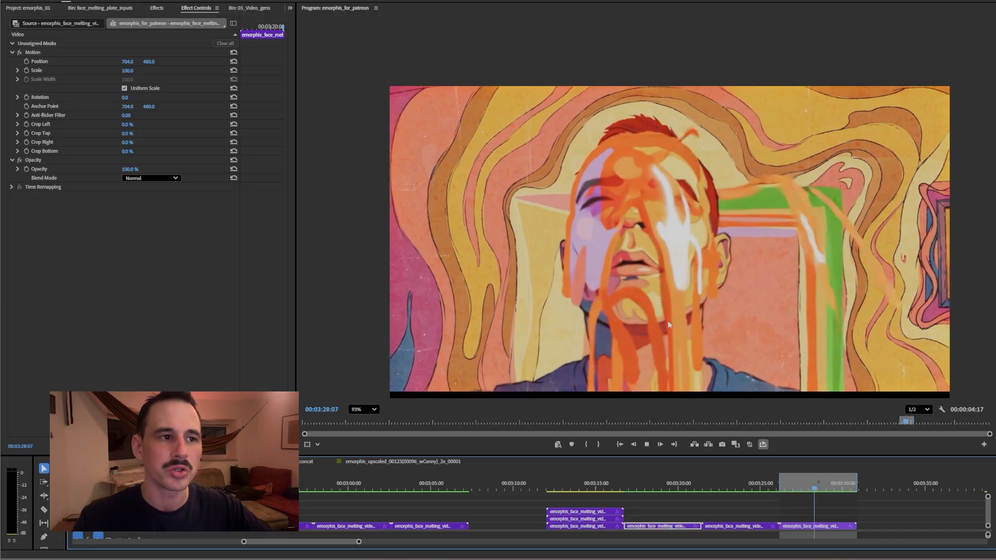
scroll(756, 147, "up", 5)
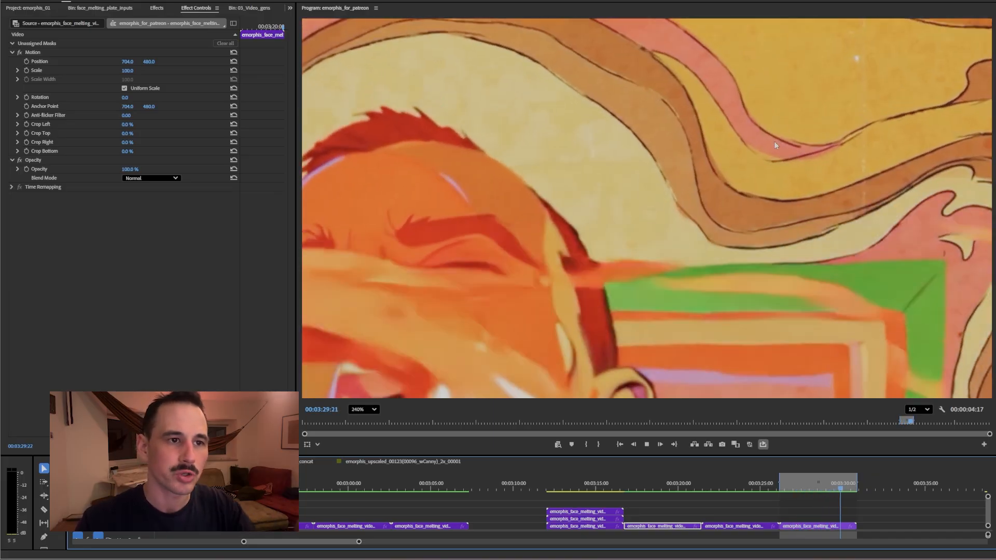
scroll(562, 272, "down", 3)
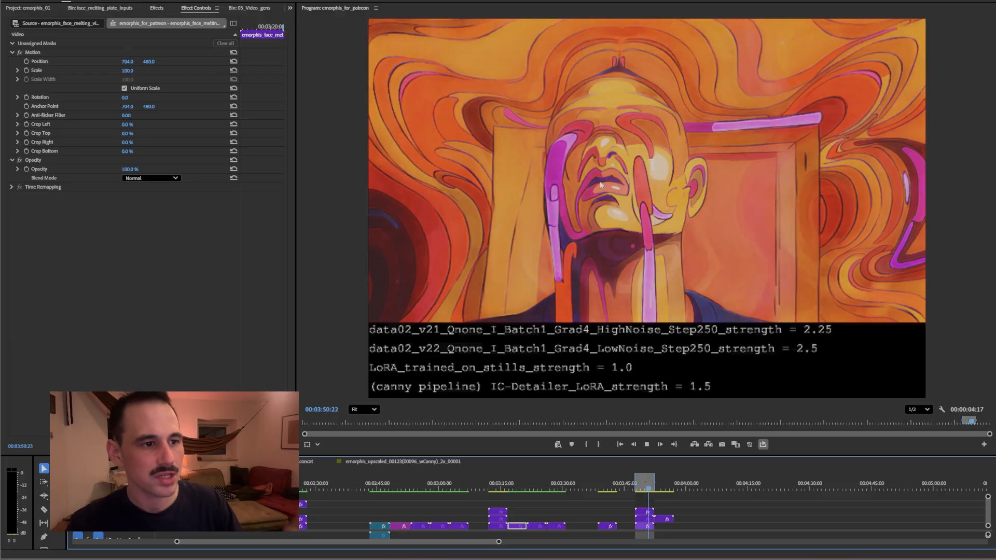
Loop the earlier HighNoise 3.0 / LowNoise 1.75 take around 00:02:23–00:02:26
left_click(638, 485)
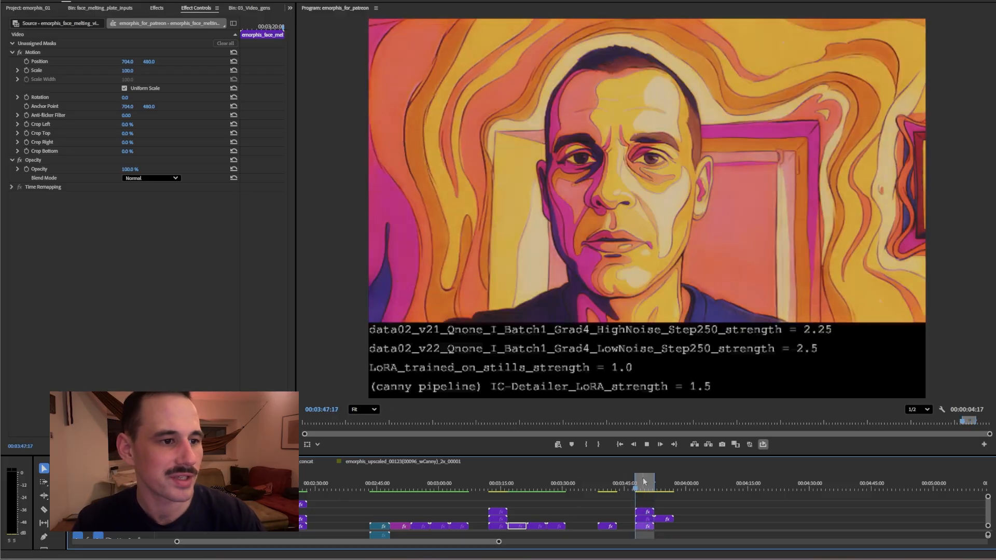
left_click_drag(635, 483, 308, 494)
key("space")
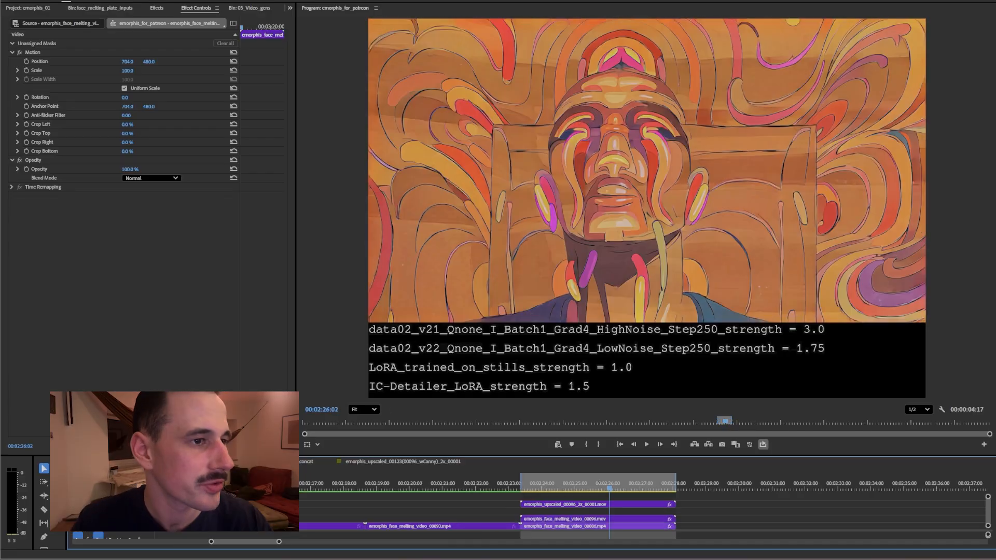
Zoom the Program monitor in and flip the upscaled track off and on against the original
scroll(659, 143, "up", 10)
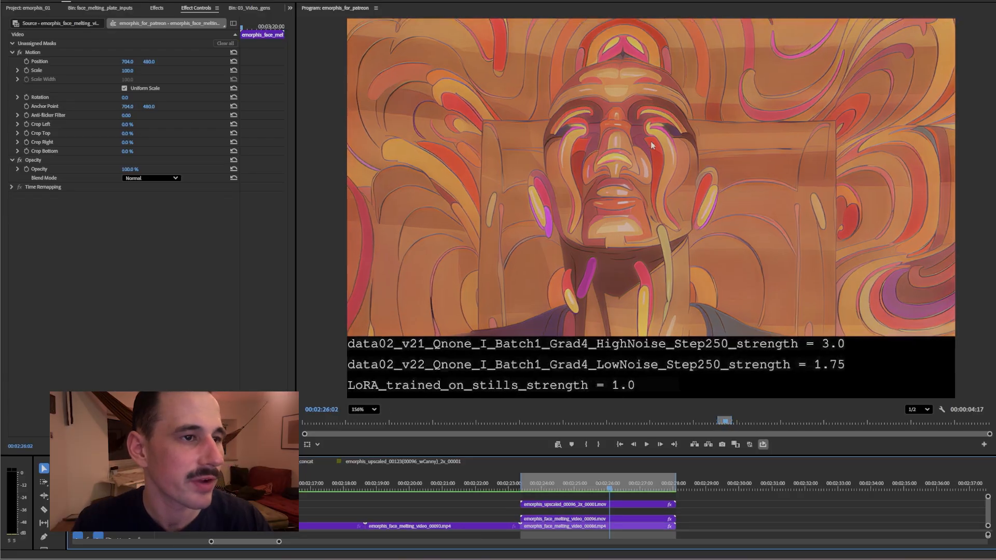
scroll(893, 254, "up", 4)
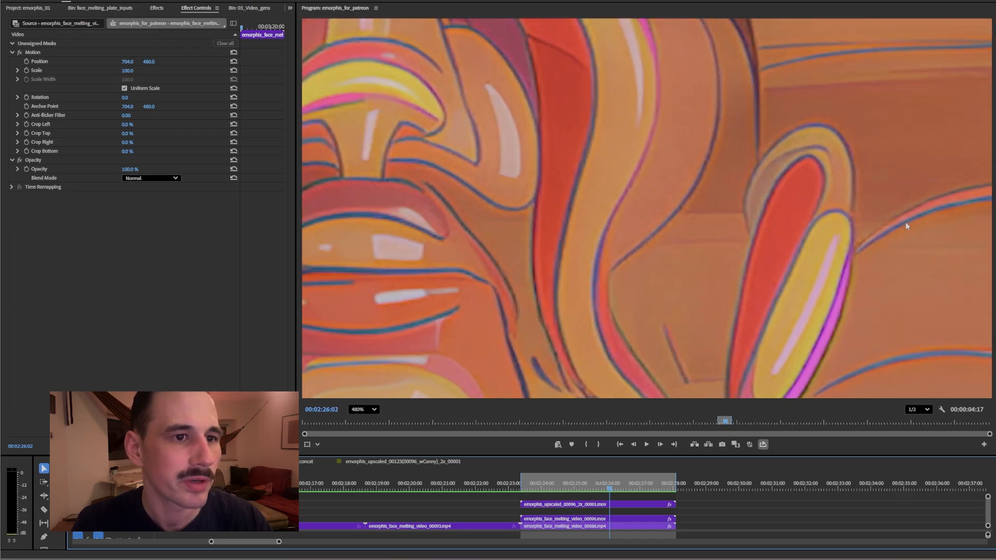
scroll(841, 229, "down", 5)
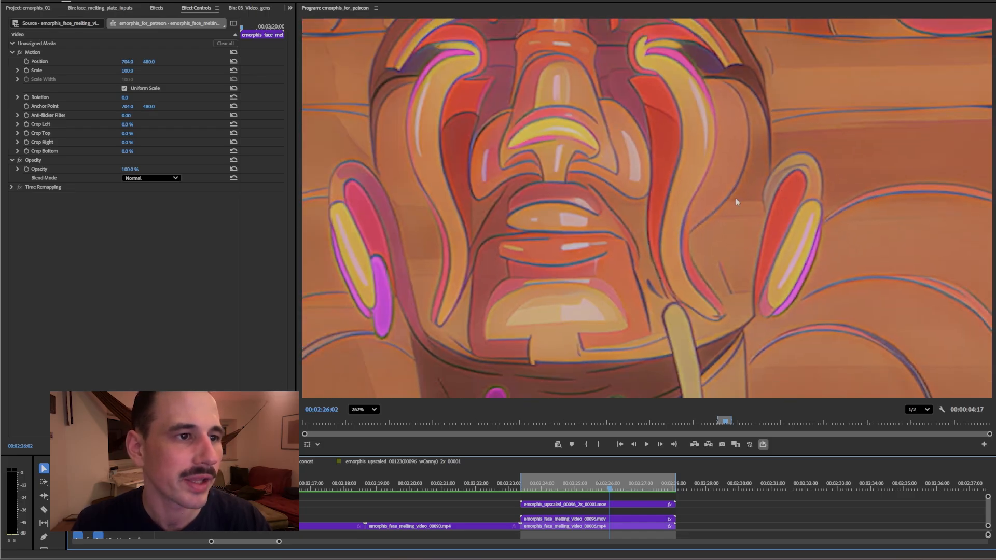
scroll(439, 254, "up", 5)
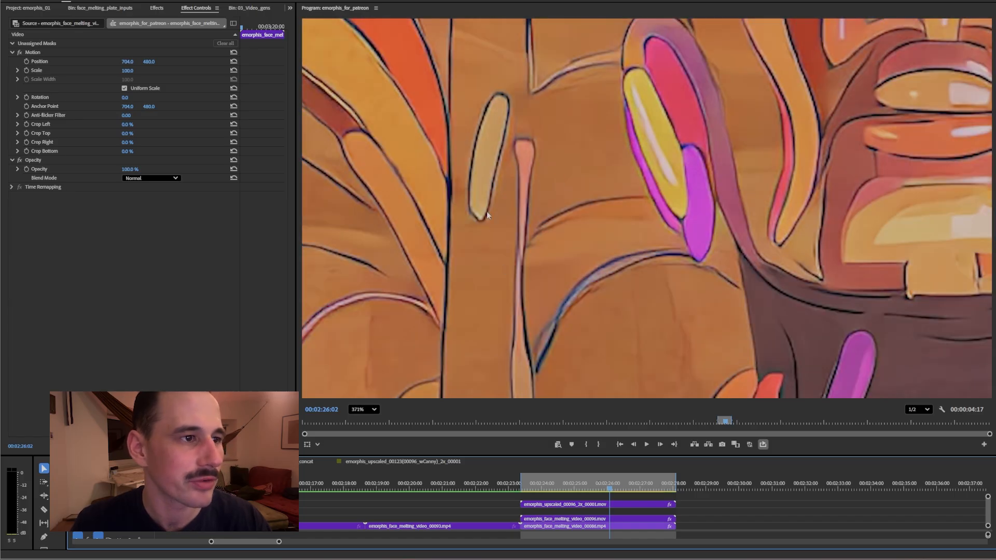
scroll(628, 348, "up", 4)
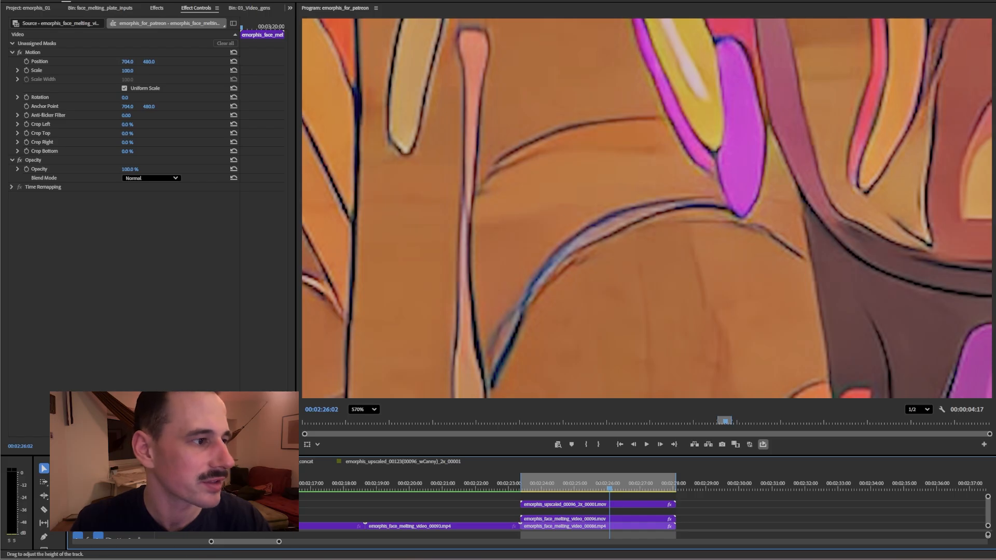
left_click(119, 504)
left_click(118, 504)
left_click(119, 504)
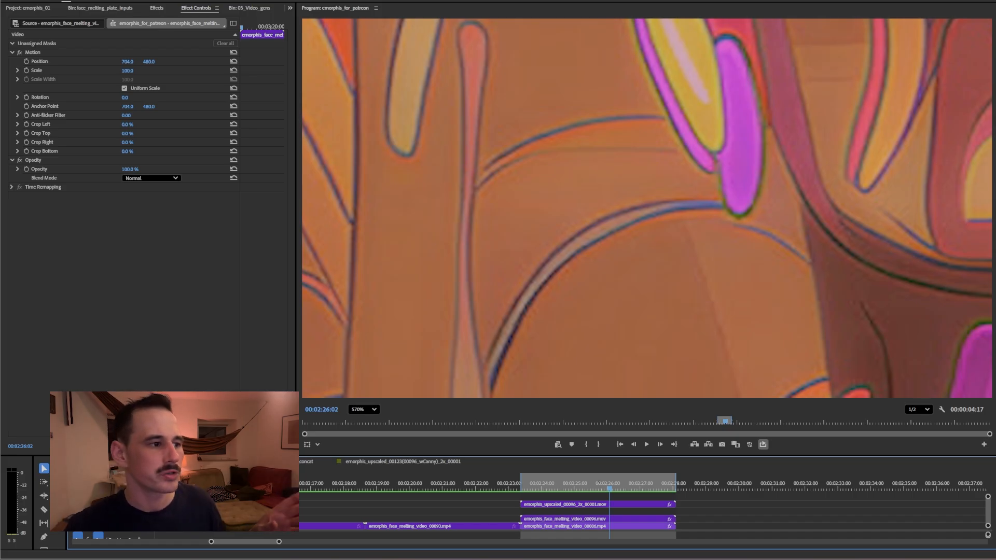
left_click(118, 505)
left_click(118, 504)
left_click(119, 505)
left_click(118, 505)
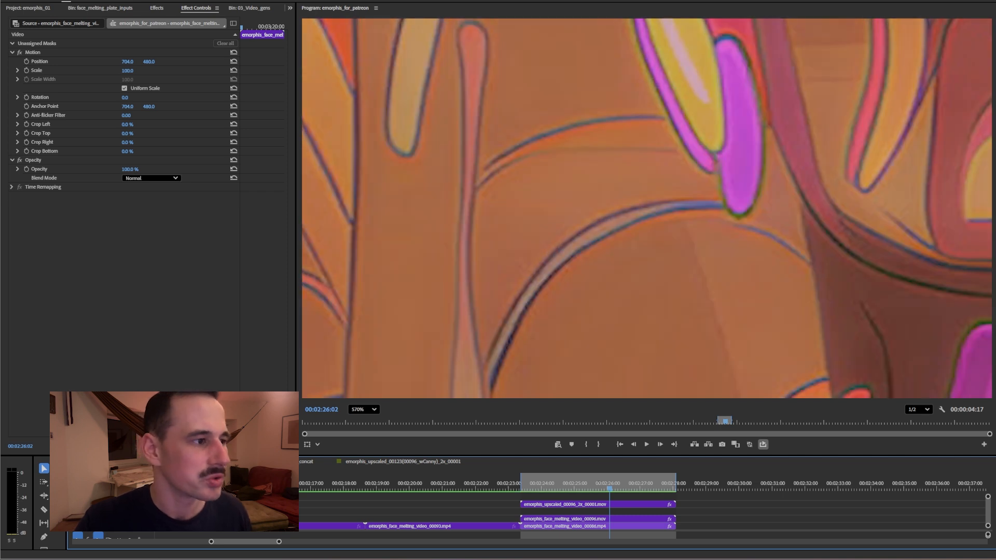
Zoom further and leave the sharper upscaled version showing on frame 00:02:26:02
scroll(597, 122, "down", 8)
scroll(773, 193, "up", 3)
scroll(451, 363, "up", 3)
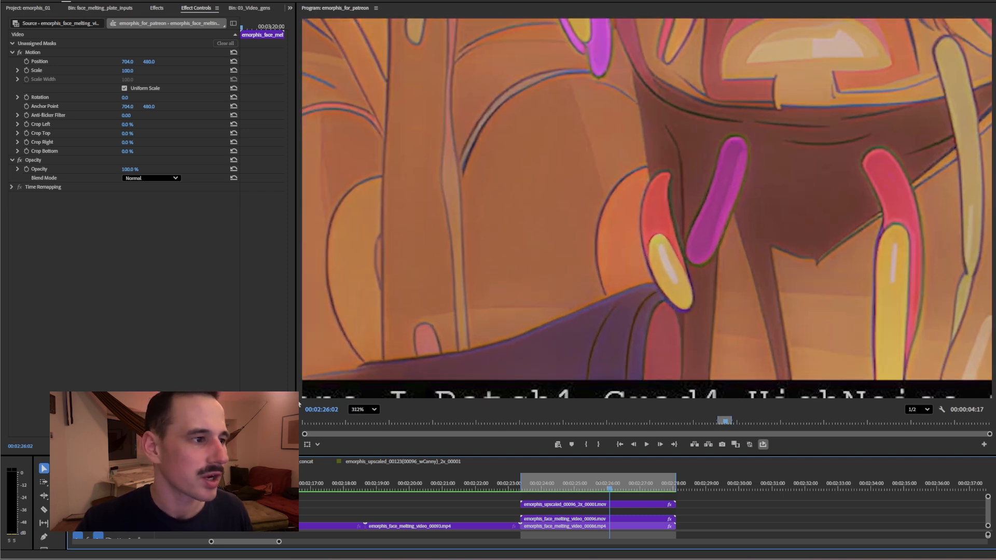
left_click(118, 505)
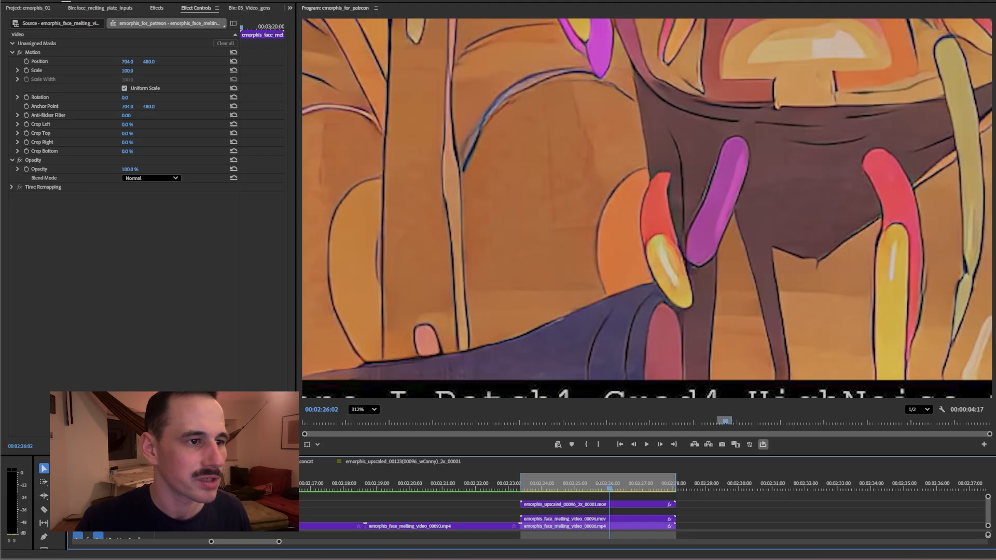
scroll(663, 178, "up", 2)
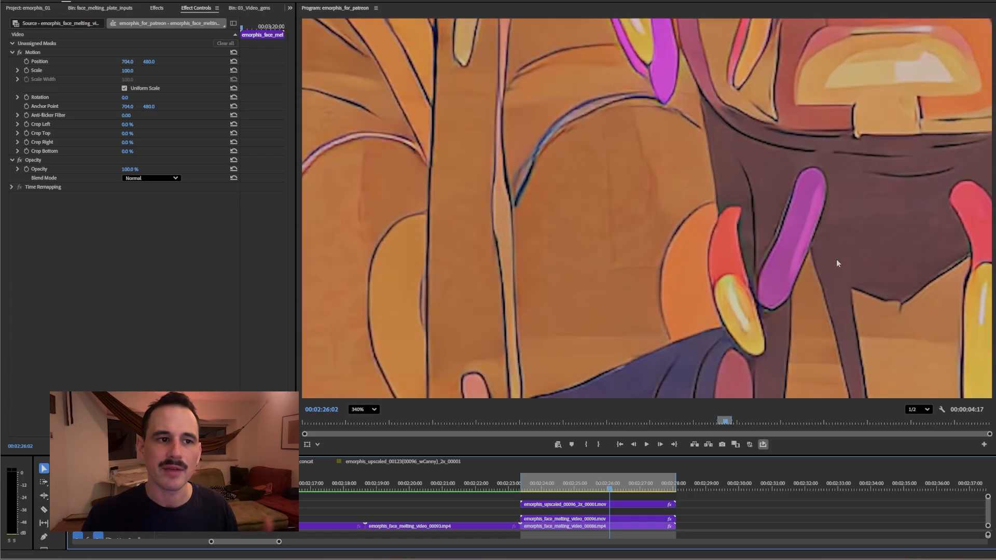
scroll(400, 210, "up", 5)
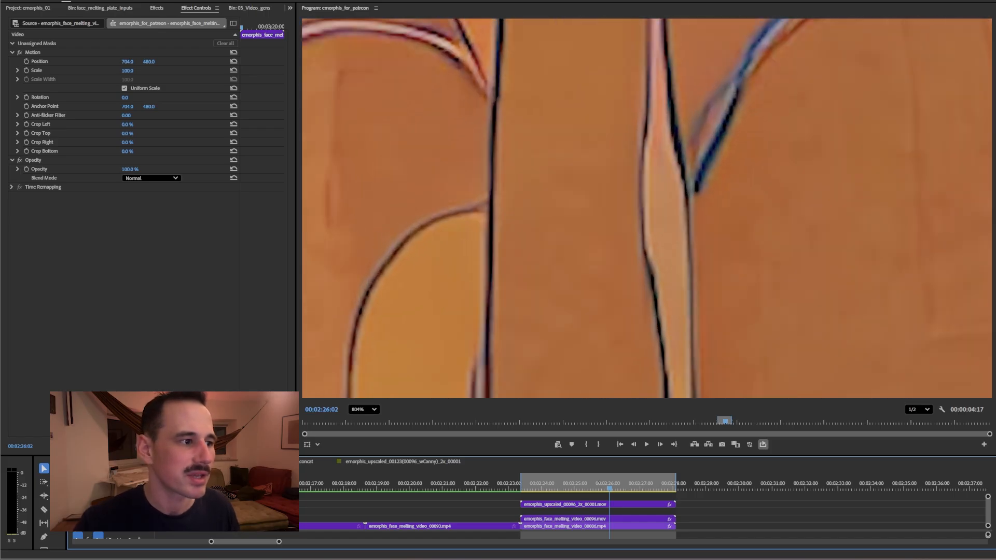
left_click(119, 504)
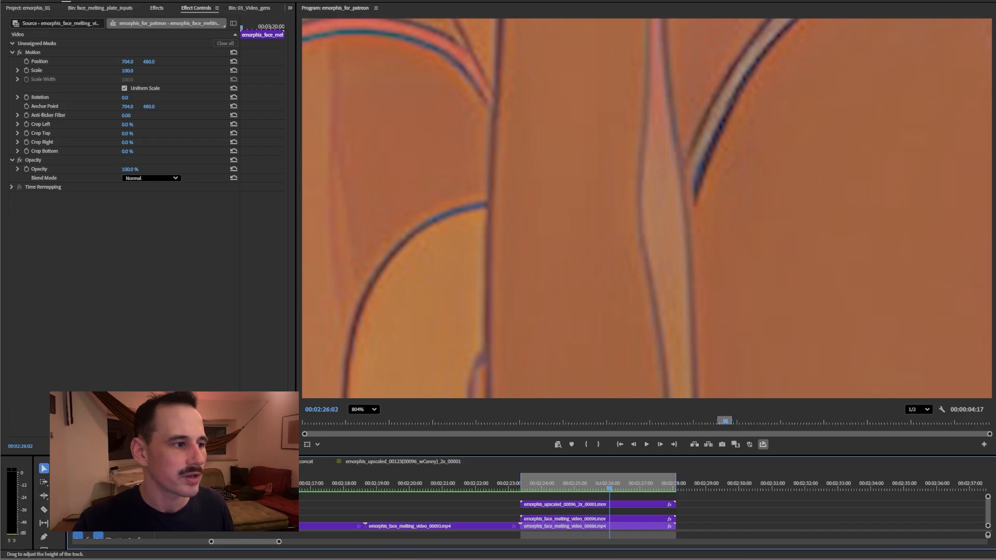
left_click(119, 504)
left_click(118, 505)
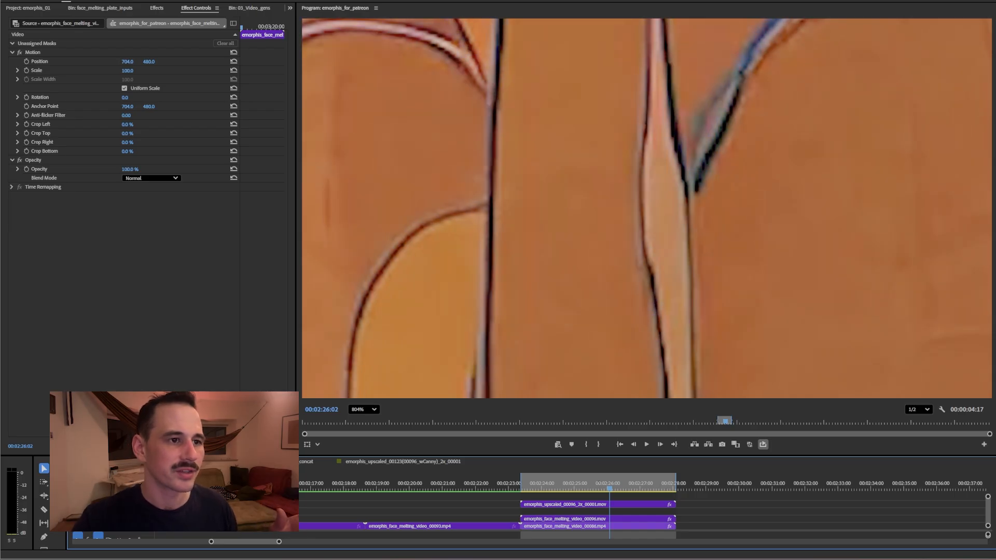
scroll(676, 194, "up", 2)
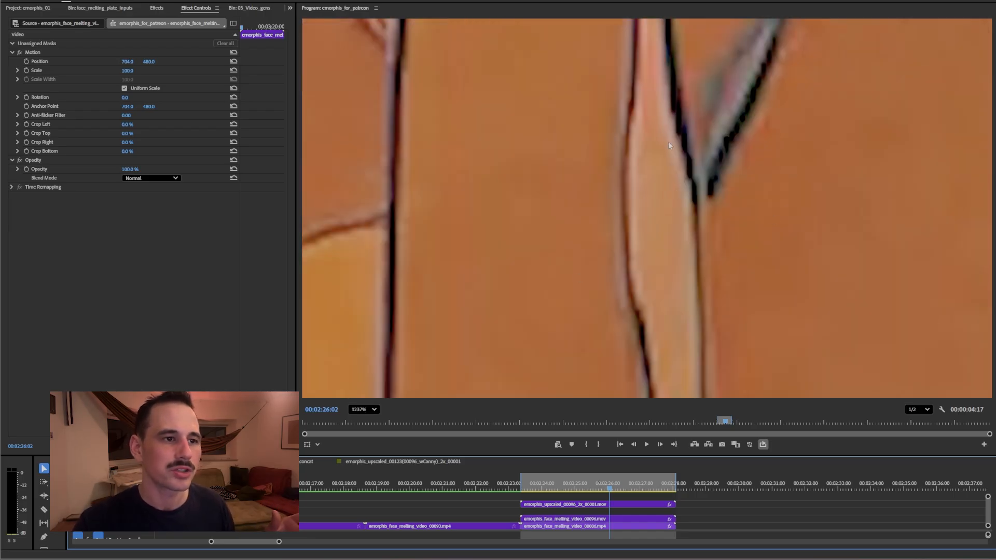
scroll(733, 233, "up", 1)
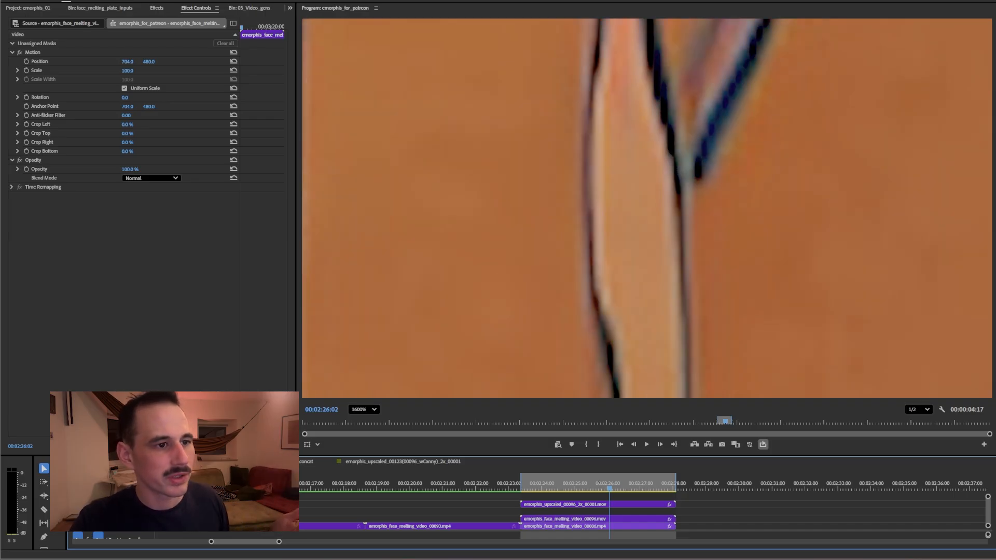
scroll(715, 191, "down", 5)
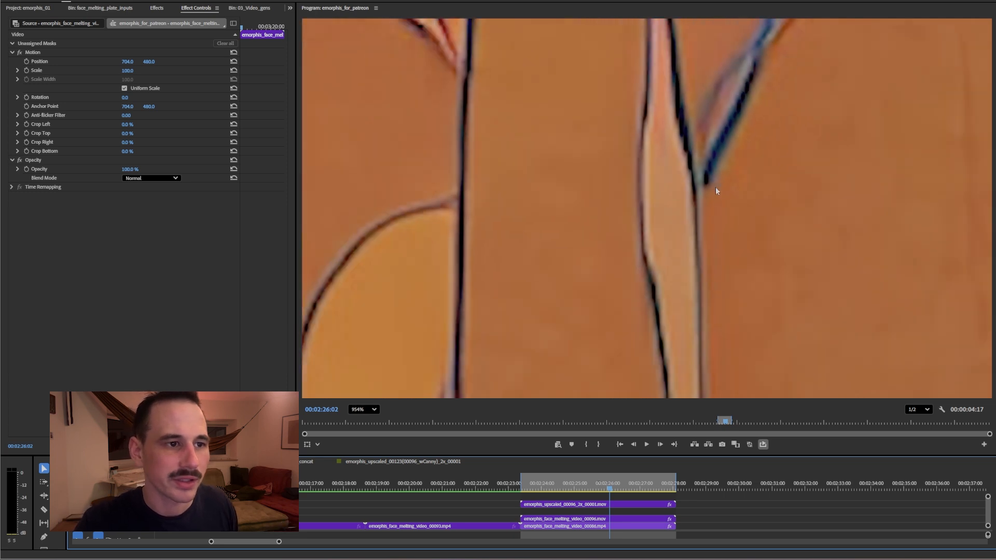
left_click(364, 410)
left_click(366, 424)
scroll(784, 229, "up", 3)
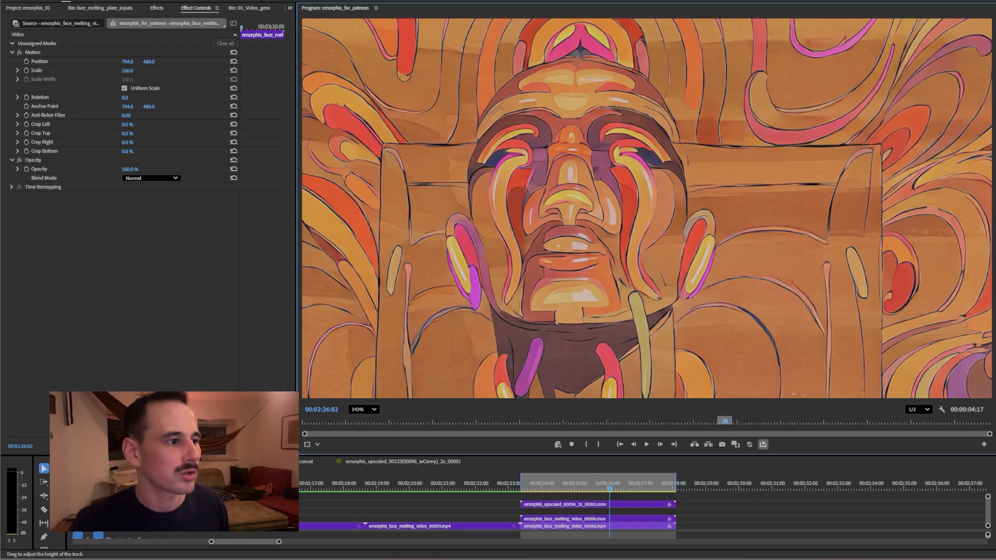
scroll(551, 253, "down", 2)
Zoom onto the high-noise Lora Loader and its 2.25 strength Float node
scroll(522, 253, "up", 1)
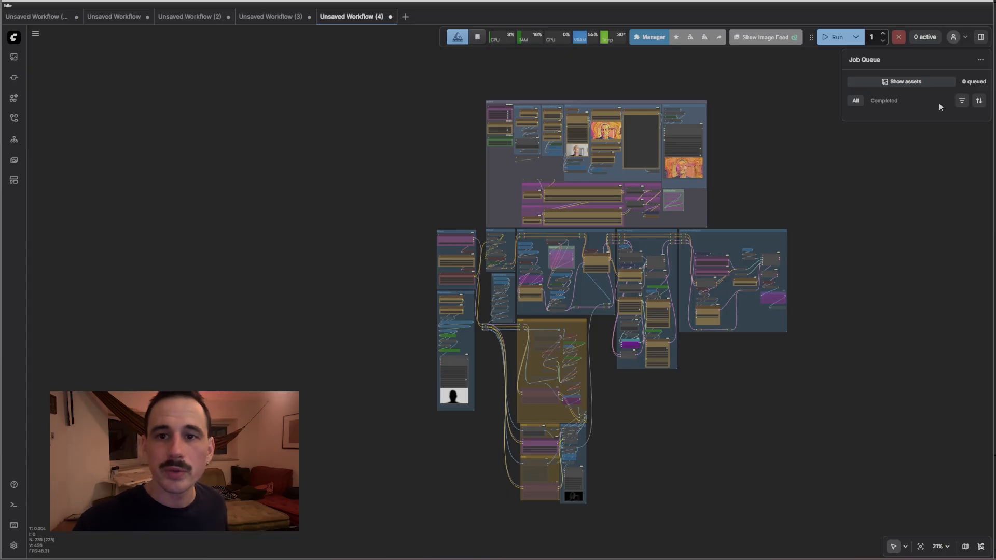
scroll(546, 156, "up", 7)
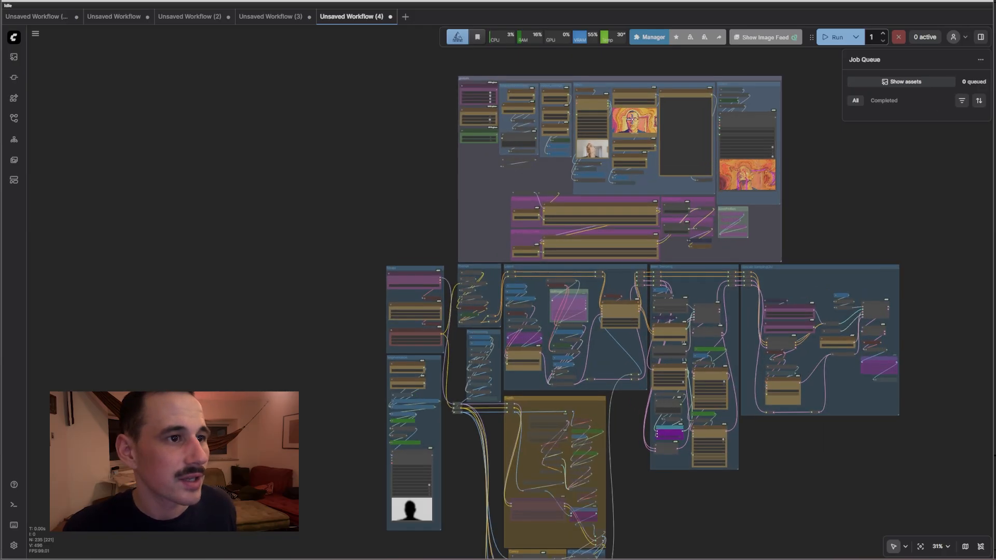
scroll(332, 247, "up", 3)
left_click_drag(355, 236, 144, 178)
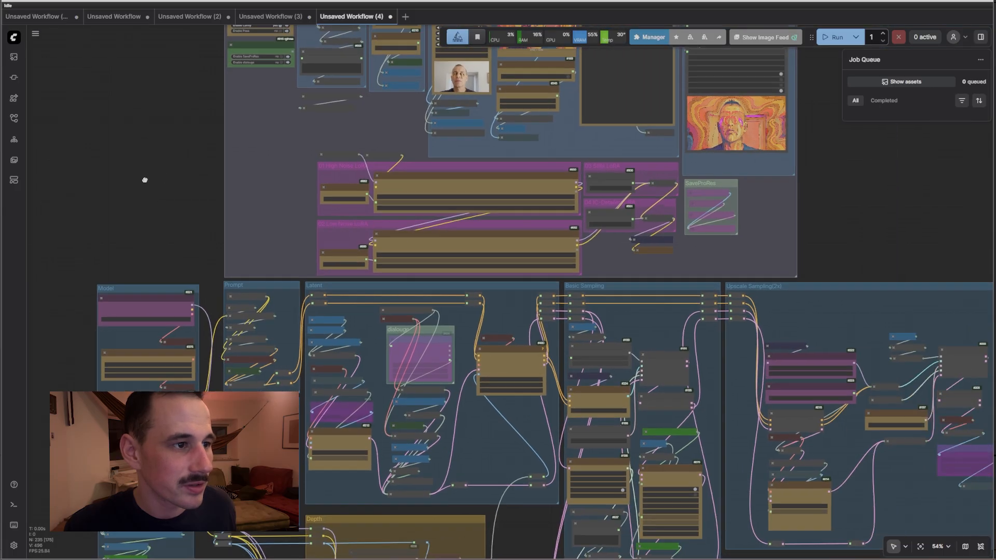
scroll(403, 220, "up", 7)
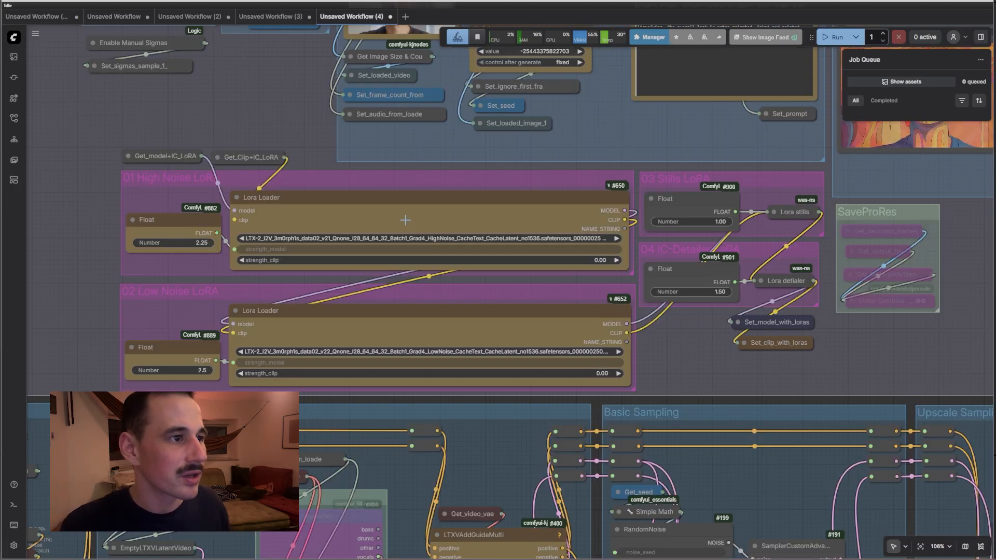
left_click(405, 221)
left_click(176, 218)
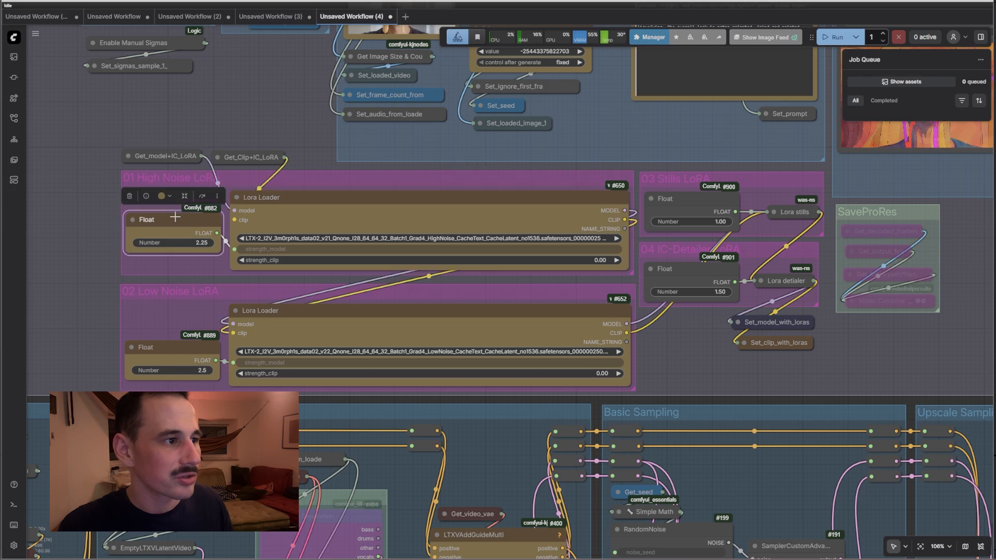
Check the low-noise Lora Loader and its 2.5 strength Float node
left_click(332, 329)
left_click(187, 348)
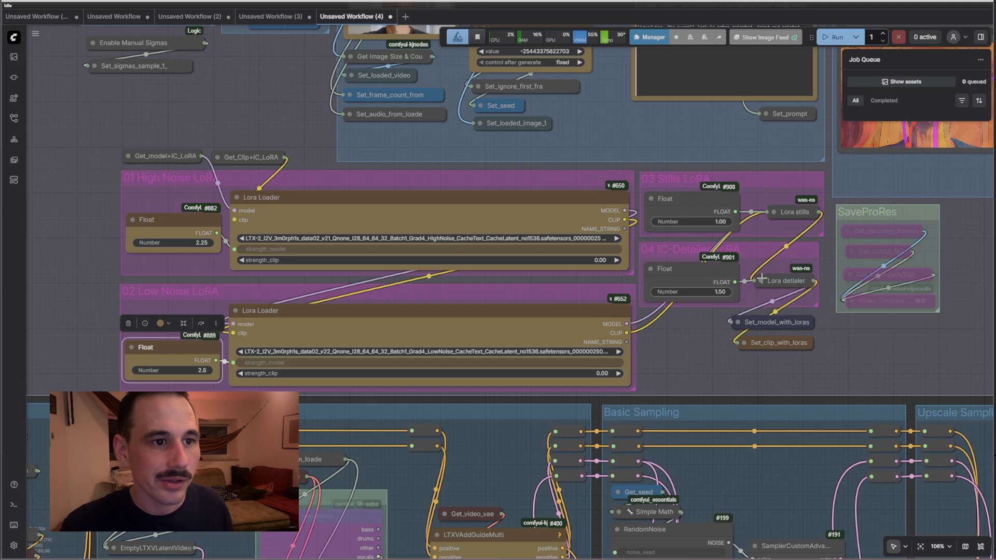
scroll(657, 255, "down", 7)
left_click_drag(864, 242, 863, 267)
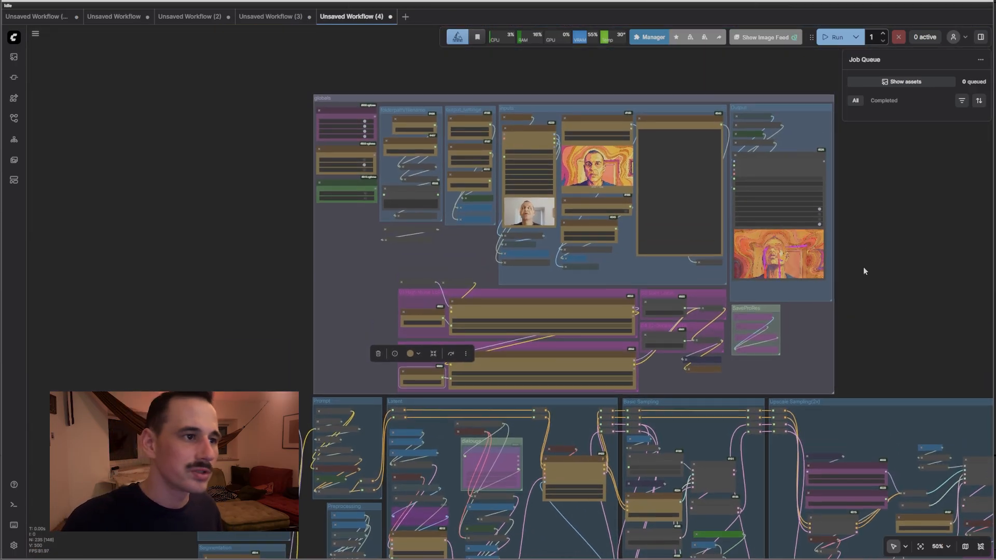
Enable the 04 IC-Detailer LoRA, then check the Control Guide Type and extras nodes
scroll(426, 106, "up", 8)
left_click(295, 141)
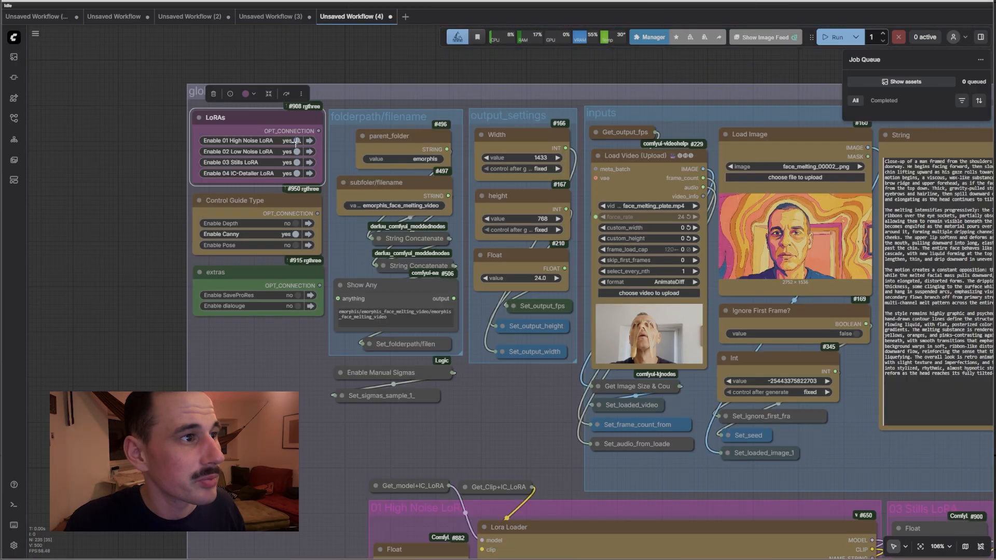
left_click(297, 172)
left_click(273, 209)
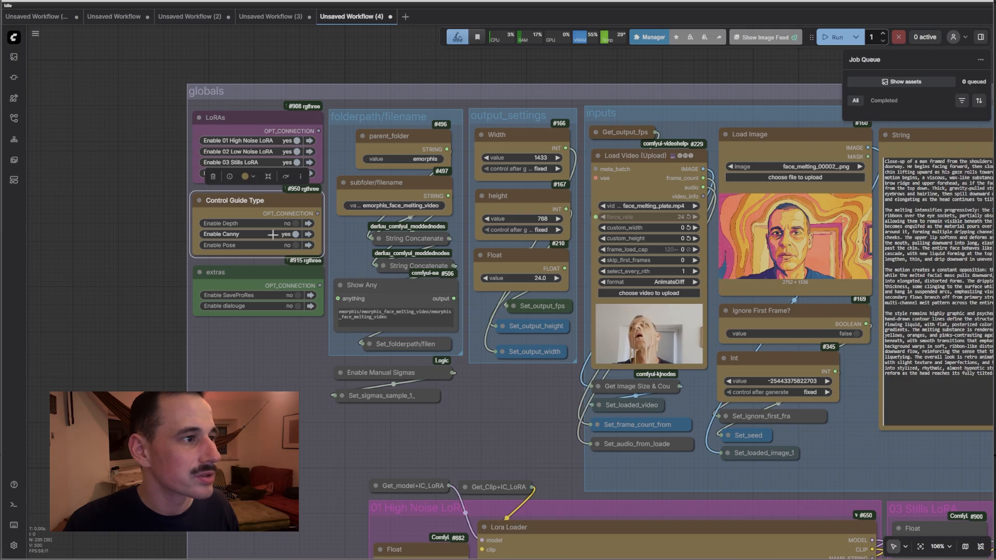
left_click(278, 285)
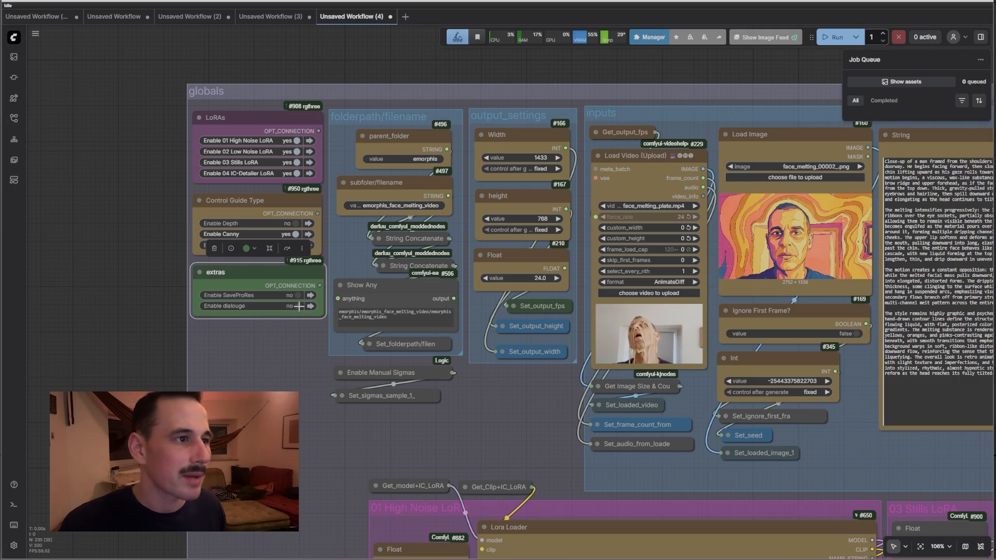
Inspect the parent_folder and subfolder/filename nodes and select the full output path text
scroll(451, 141, "up", 4)
left_click(400, 136)
left_click(409, 190)
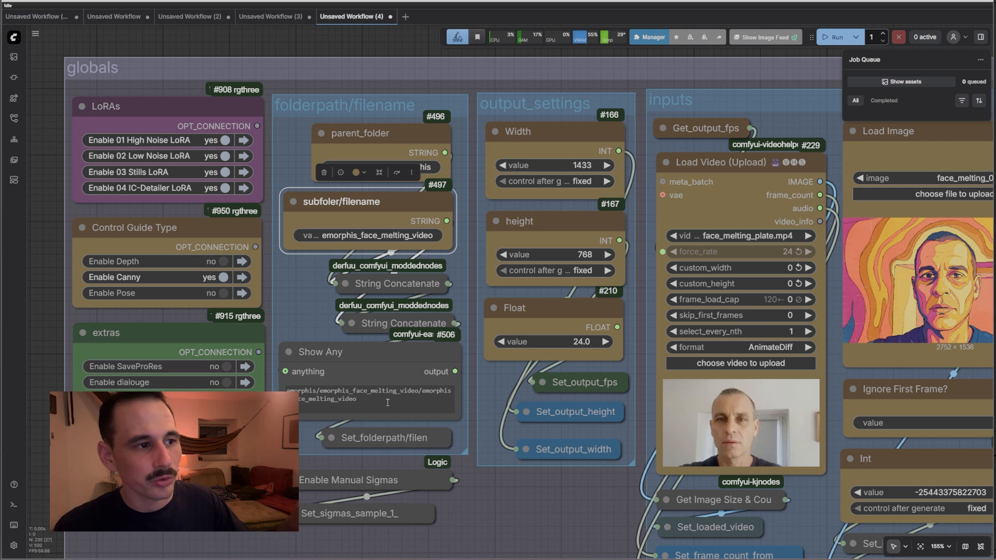
left_click(357, 398)
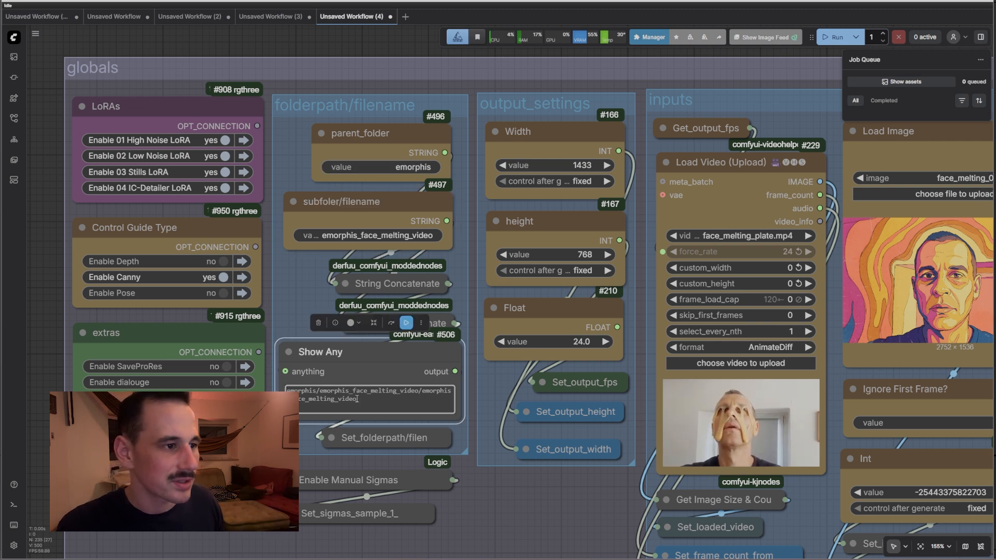
key("ctrl+a")
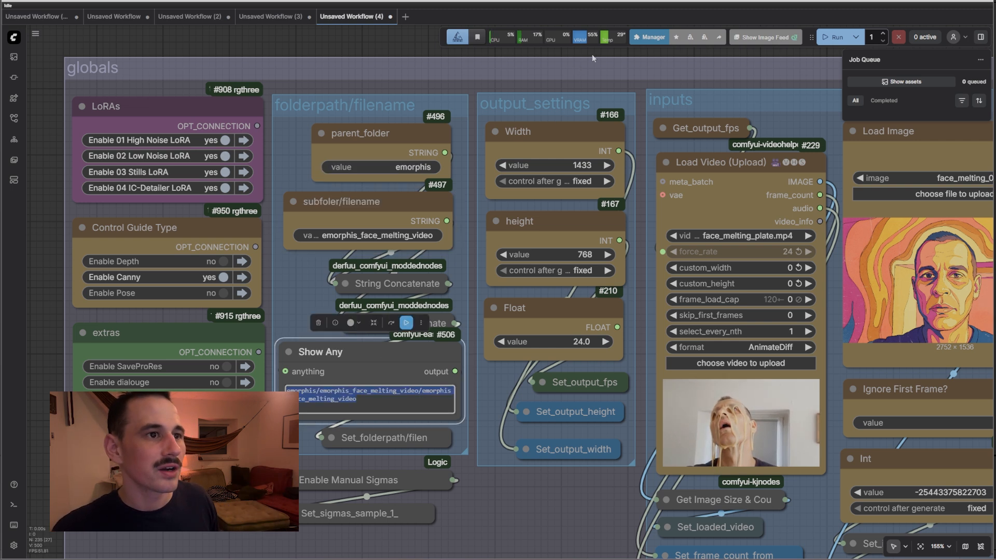
Review output_settings: width 1433, height 768 and frame rate 24.0
left_click_drag(592, 54, 450, 105)
left_click(415, 184)
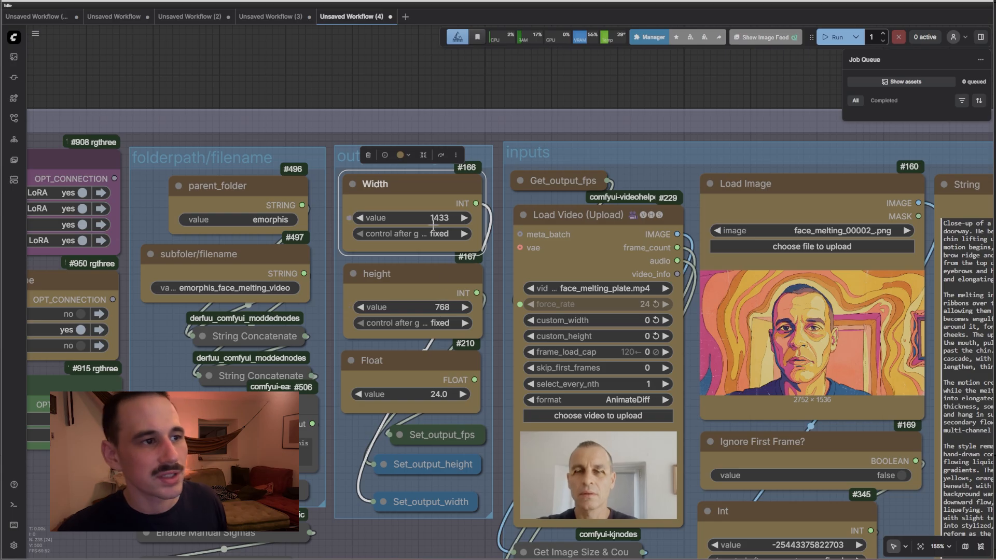
left_click(430, 302)
left_click(407, 373)
left_click_drag(617, 107, 447, 68)
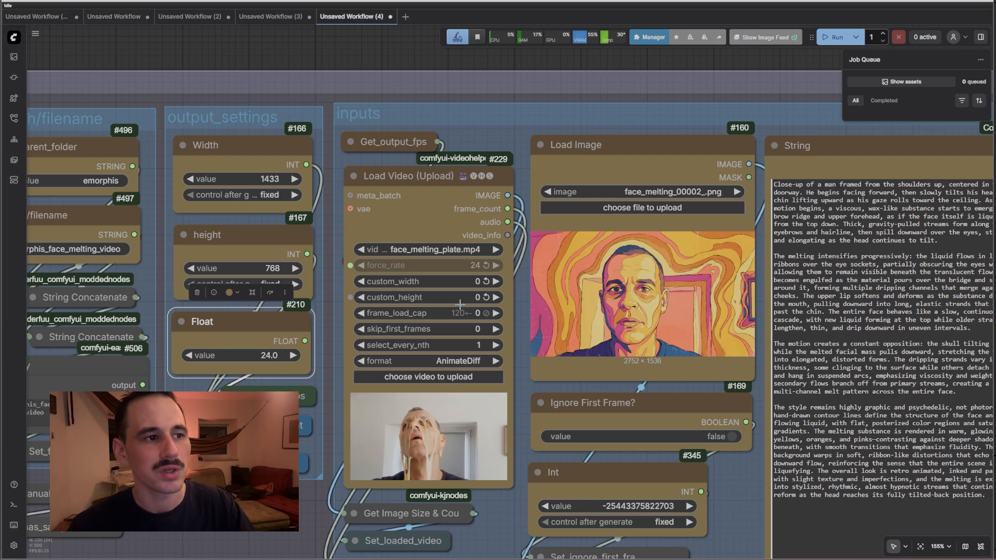
Check the Load Video (face_melting_plate.mp4) and Load Image (face_melting_00002_.png) nodes
scroll(459, 305, "right", 3)
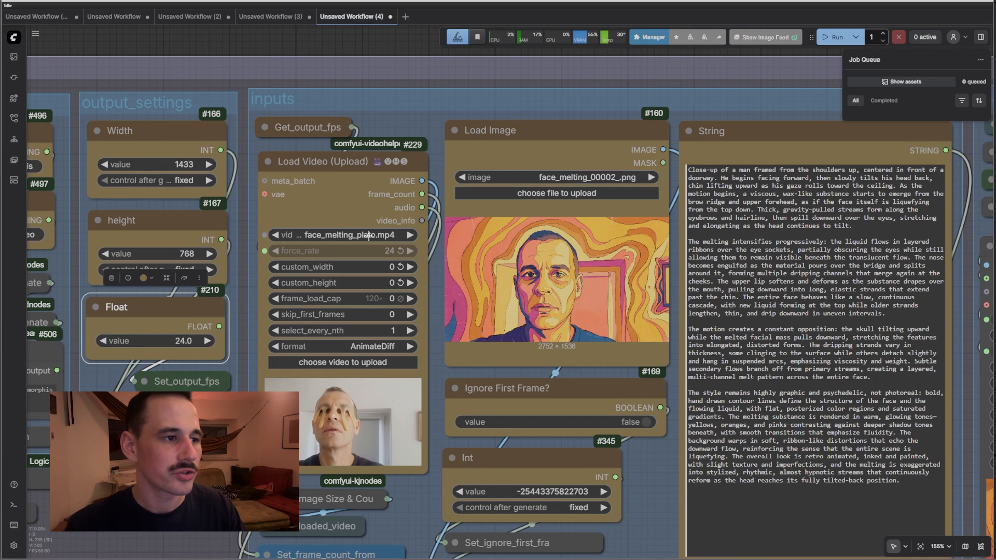
scroll(369, 237, "down", 3)
left_click(208, 233)
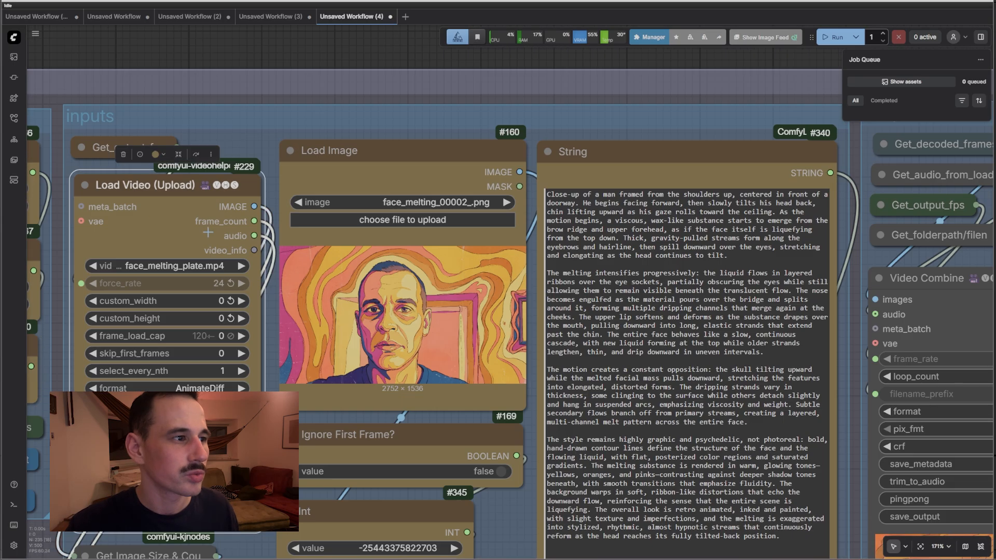
left_click(399, 185)
Collapse the Ignore First Frame? node, then check the seed Int and prompt text
scroll(288, 311, "down", 5)
left_click(288, 222)
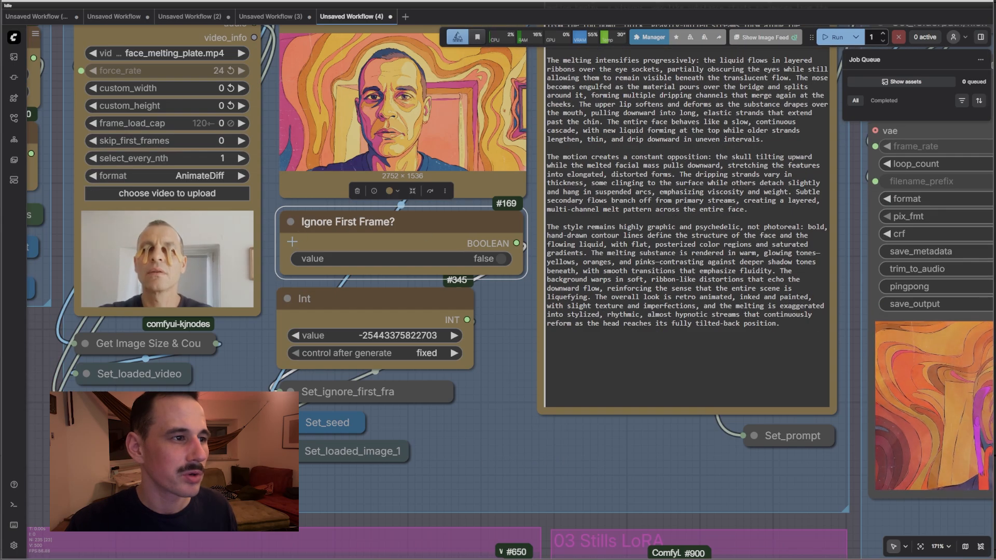
left_click(288, 222)
left_click_drag(438, 362, 437, 317)
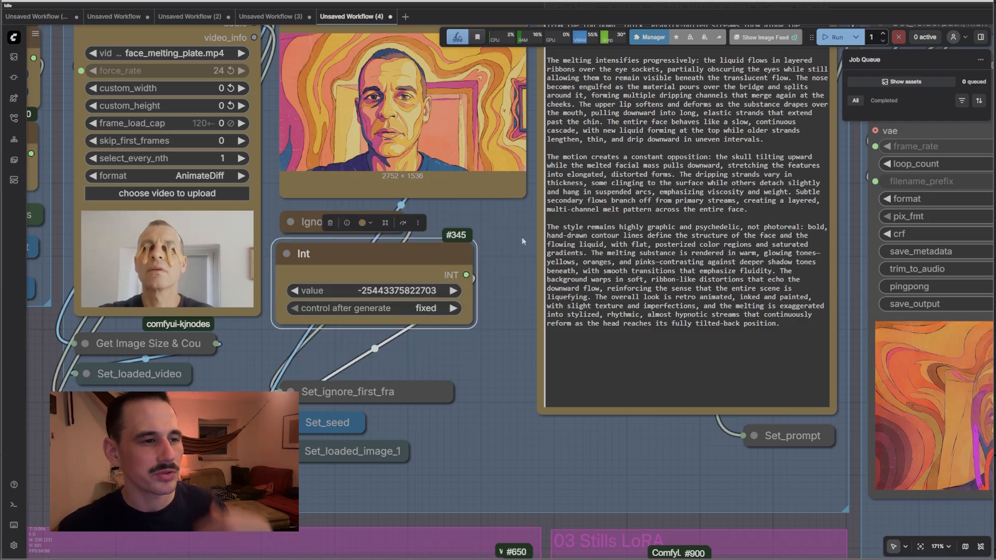
left_click_drag(517, 235, 341, 343)
left_click_drag(608, 431, 420, 210)
Inspect the Video Combine node and the SaveProRes group
scroll(526, 260, "down", 5)
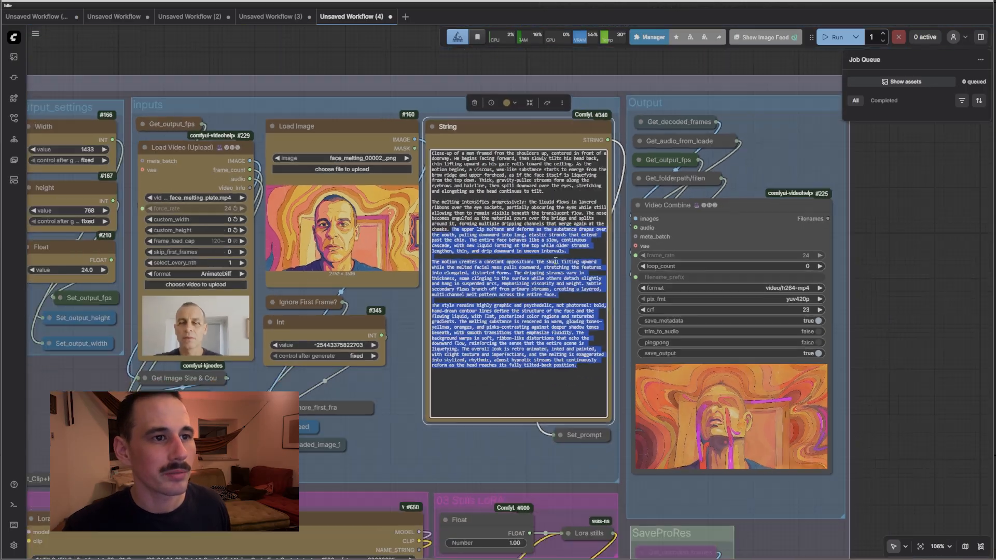
left_click_drag(763, 173, 712, 166)
scroll(687, 217, "up", 5)
left_click(684, 222)
scroll(853, 290, "down", 5)
left_click_drag(892, 351, 857, 62)
left_click(630, 271)
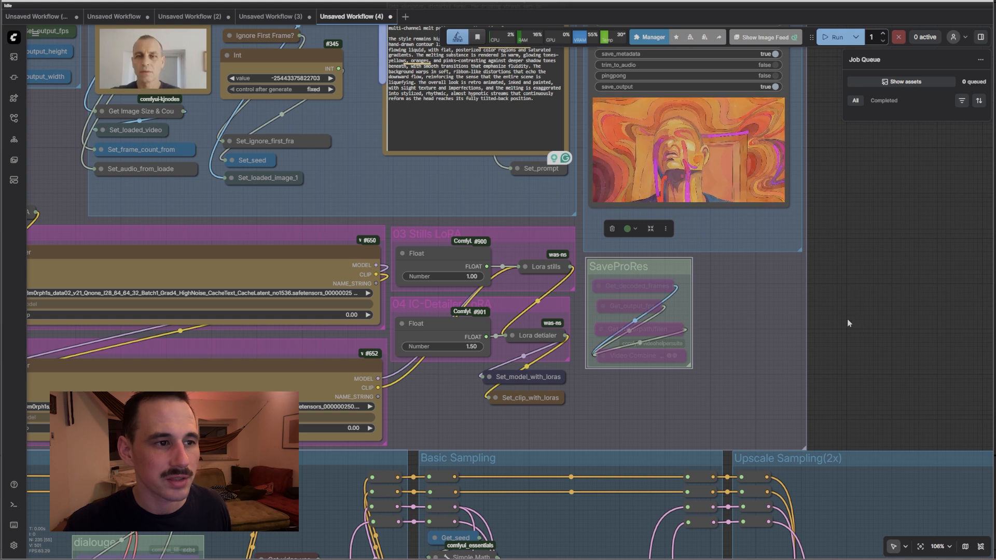
Set Enable Manual Sigmas for Sample 1 to false and collapse its node
left_click_drag(701, 337, 910, 315)
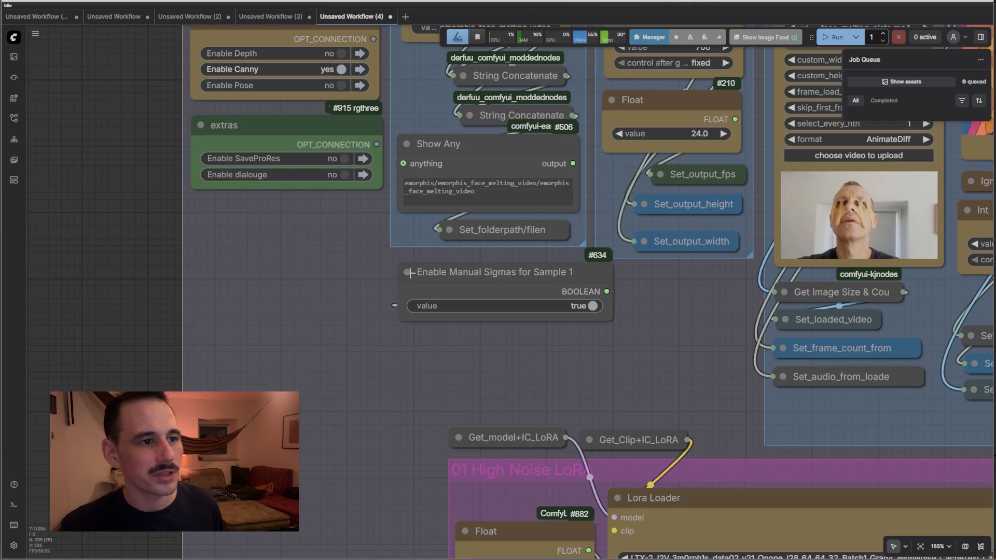
left_click(591, 306)
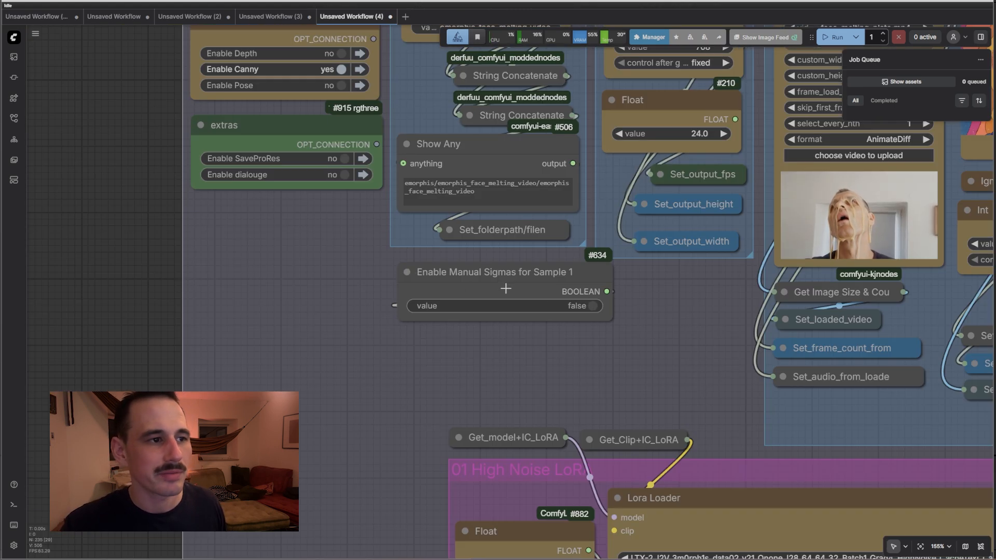
left_click(407, 271)
scroll(408, 273, "down", 5)
scroll(409, 272, "down", 4)
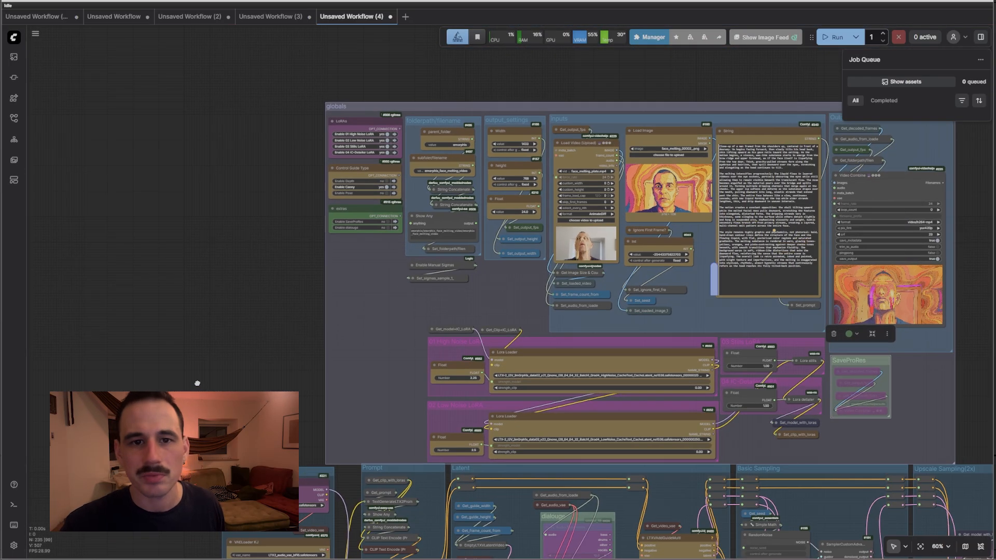
left_click_drag(197, 383, 267, 65)
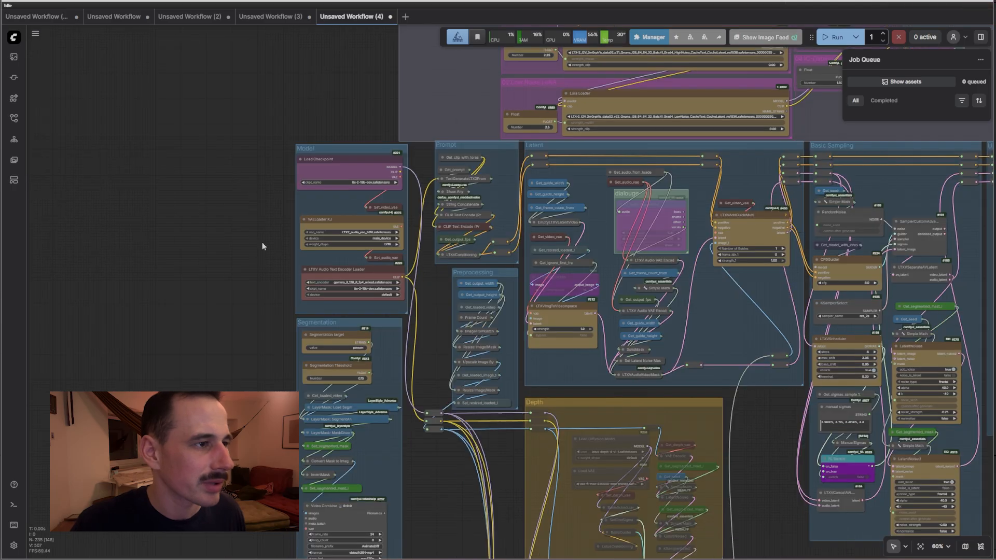
left_click_drag(237, 280, 236, 254)
scroll(304, 192, "up", 9)
left_click(414, 90)
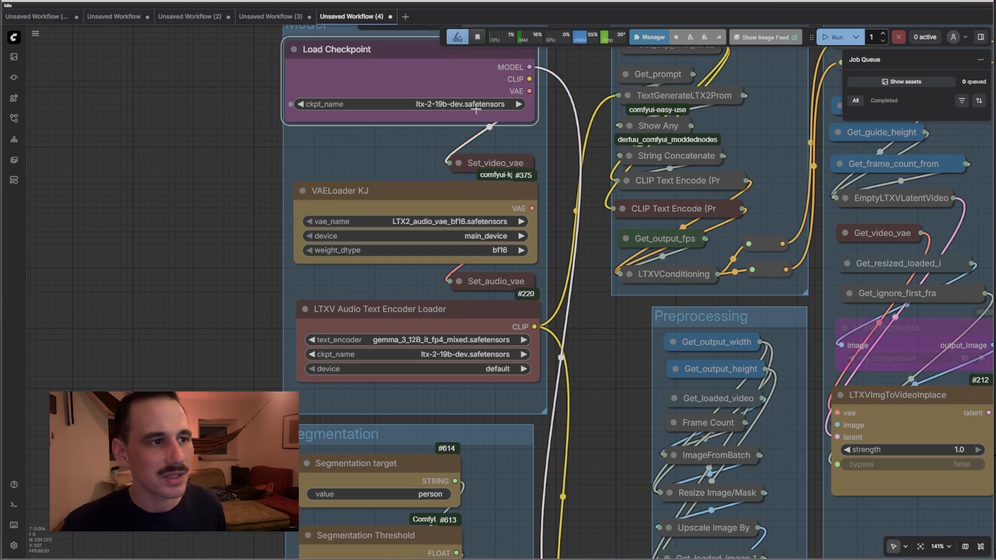
scroll(457, 150, "down", 3)
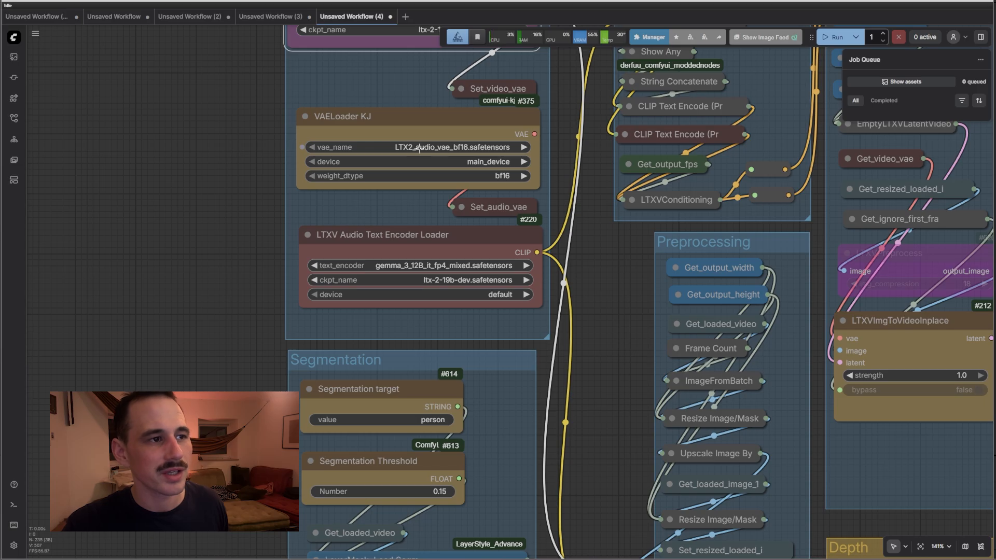
left_click(382, 248)
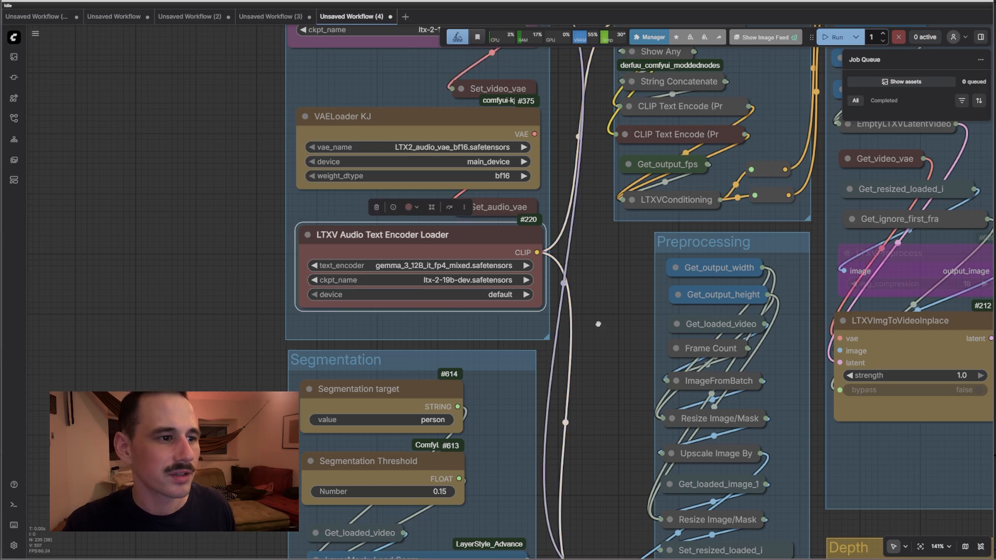
left_click_drag(598, 323, 534, 76)
scroll(533, 76, "down", 6)
left_click(415, 113)
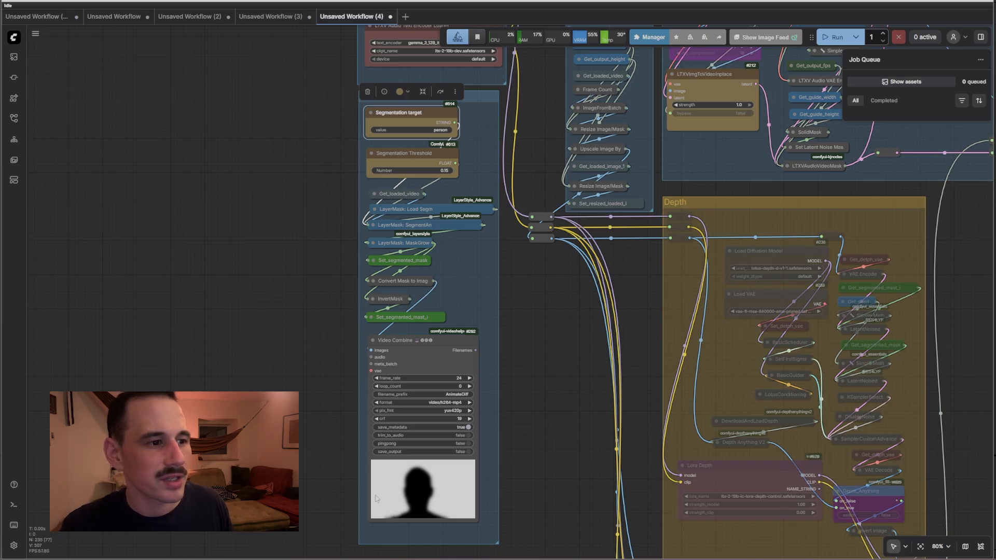
Expand Upscale Image By in Preprocessing to reveal lanczos at 0.50 scale
scroll(531, 103, "up", 7)
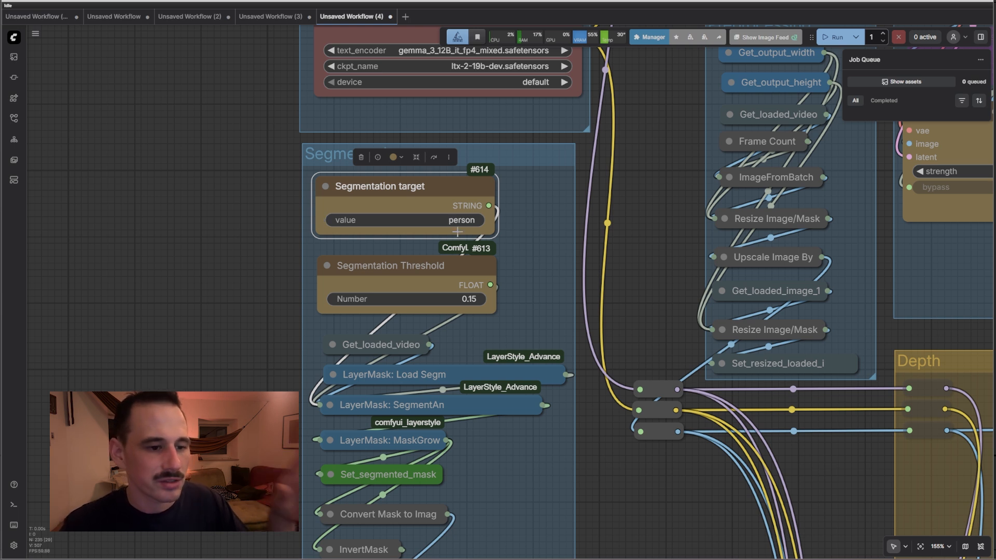
scroll(457, 232, "down", 5)
left_click_drag(555, 257, 603, 65)
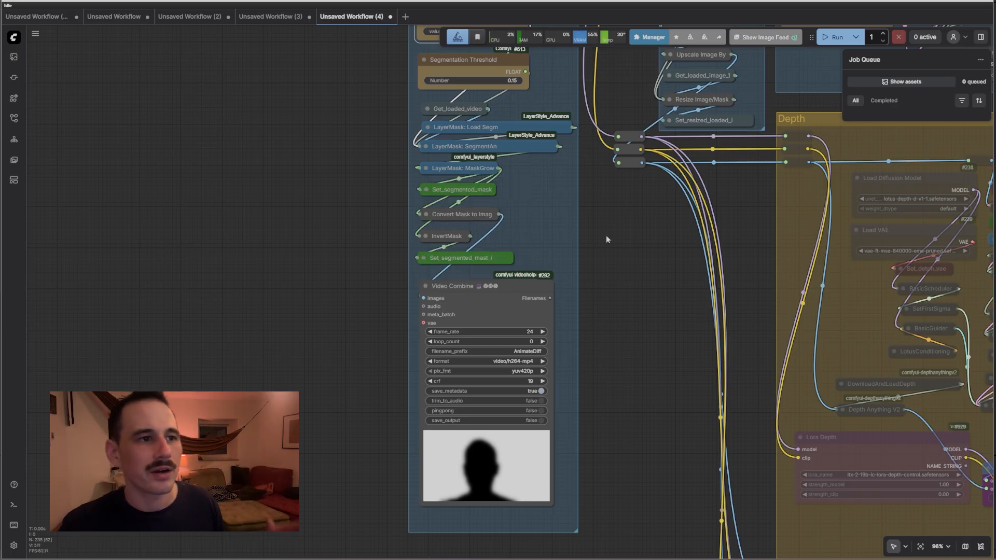
left_click_drag(606, 236, 500, 388)
scroll(529, 289, "up", 4)
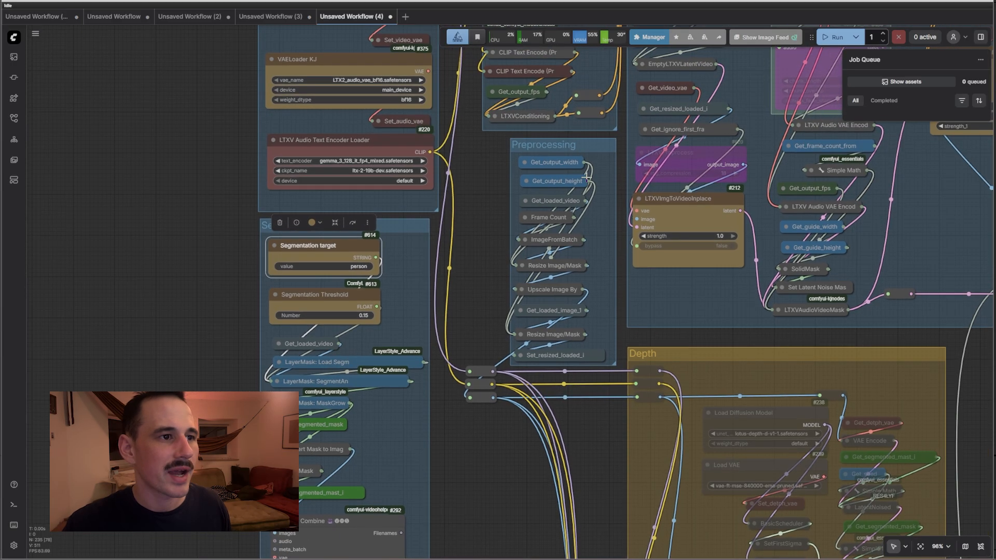
left_click(492, 342)
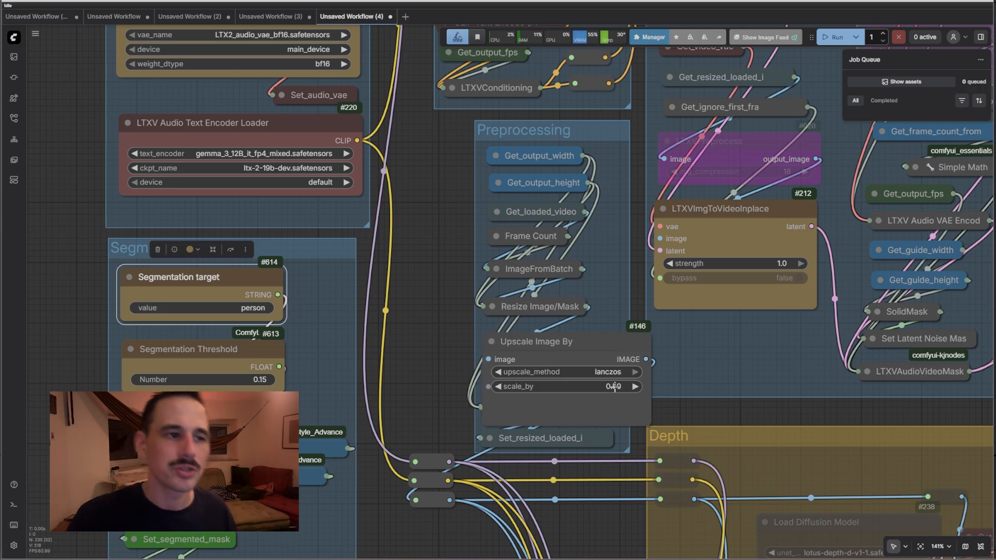
Collapse the Upscale Image By node and center the view on the Canny and Pose groups
left_click(493, 342)
left_click(493, 342)
left_click(493, 342)
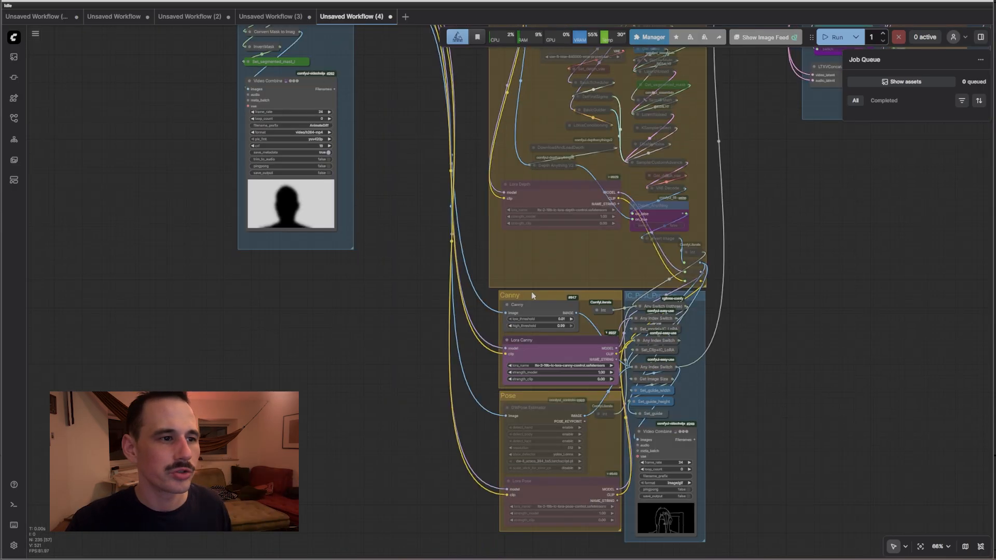
scroll(533, 297, "up", 4)
mouse_move(449, 155)
left_mouse_down()
mouse_move(458, 518)
mouse_move(451, 155)
left_mouse_up()
left_click_drag(400, 364, 391, 152)
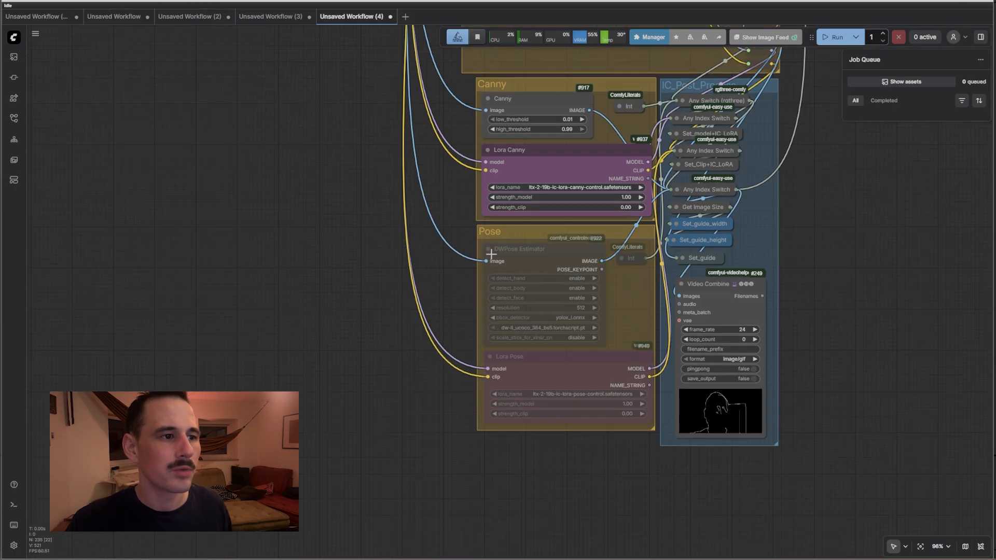
Inspect the Video Combine preview, then move over to the globals group
left_click(720, 289)
scroll(807, 348, "up", 5)
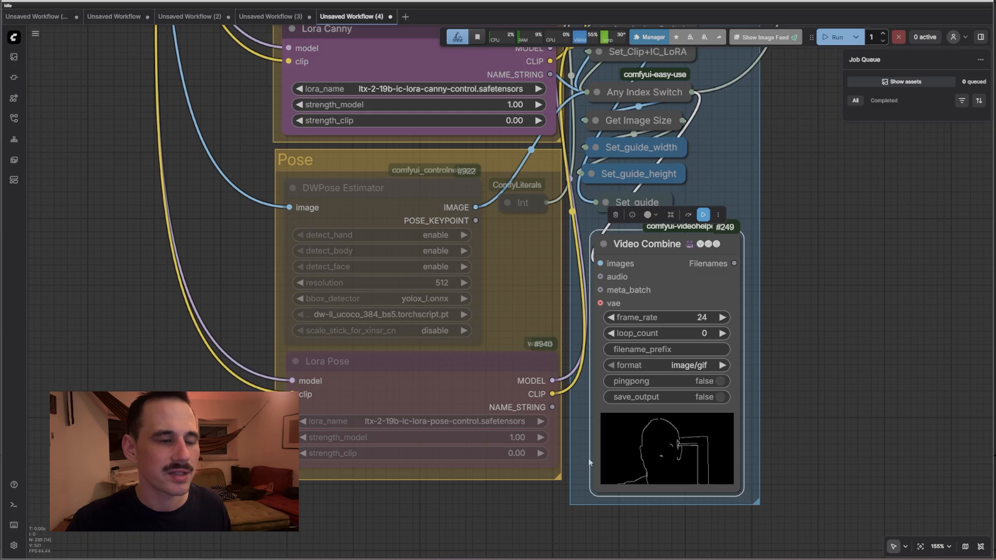
scroll(754, 368, "down", 10)
left_click(655, 159)
left_click_drag(829, 200, 856, 363)
left_click_drag(532, 210, 633, 519)
left_click_drag(338, 57, 363, 315)
left_click_drag(477, 174, 453, 371)
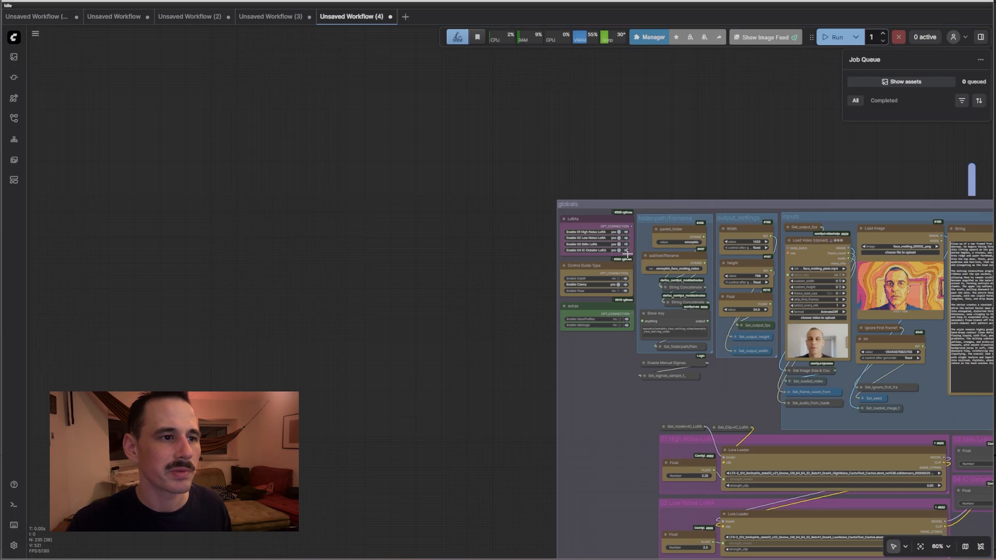
scroll(618, 263, "up", 8)
left_click(521, 269)
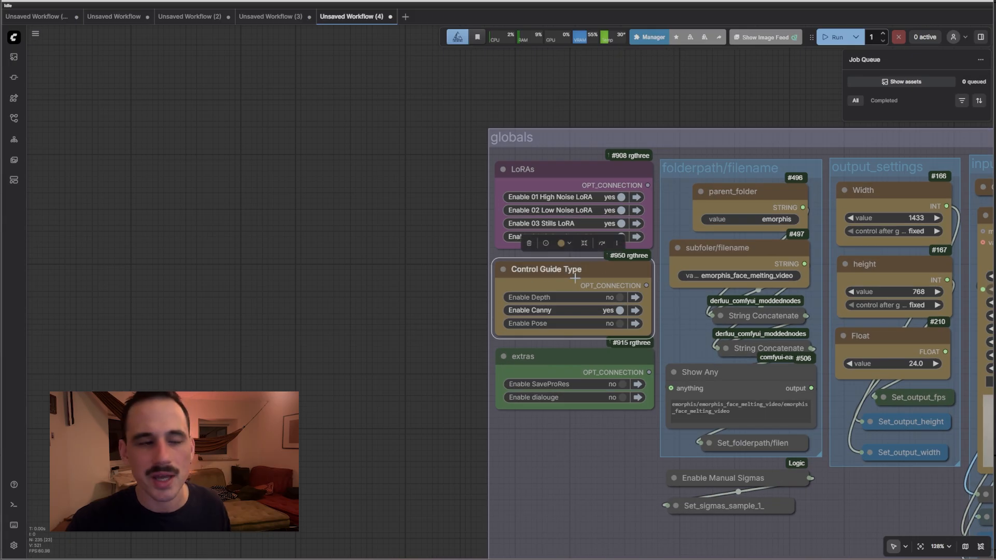
scroll(575, 278, "down", 10)
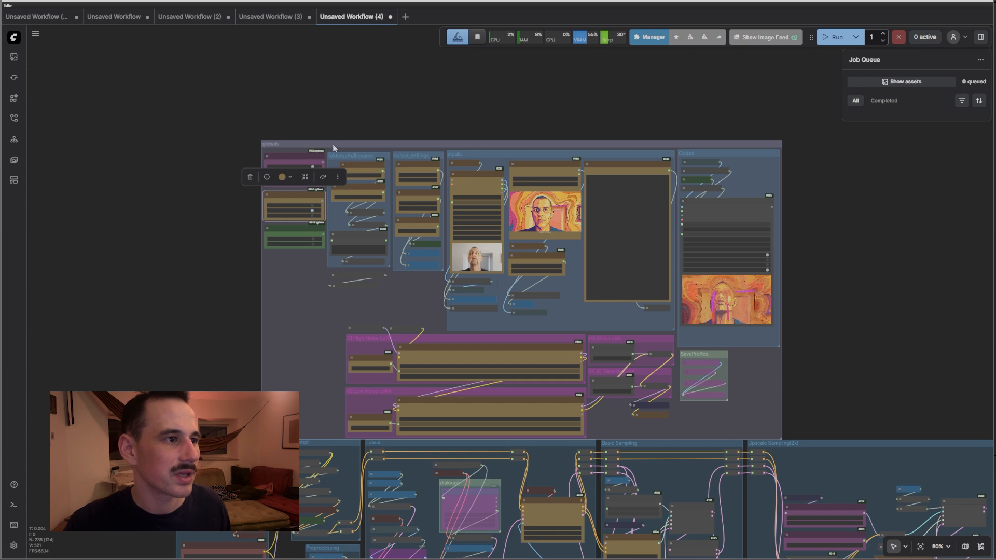
left_click_drag(334, 144, 341, 137)
scroll(264, 147, "up", 4)
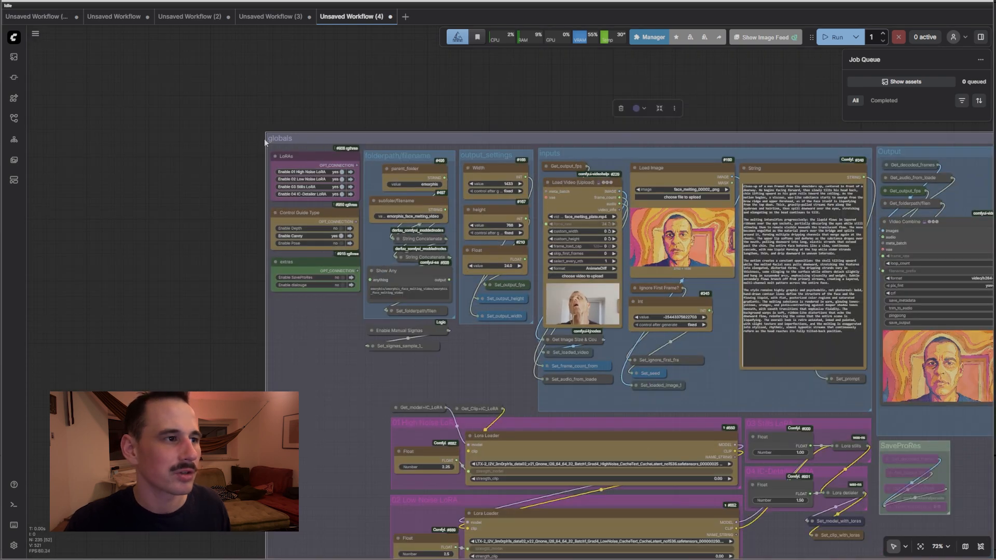
scroll(260, 148, "down", 8)
left_click_drag(202, 230, 140, 36)
Pan through the Depth group to its Lora Depth and Depth_Anything nodes
scroll(369, 226, "up", 4)
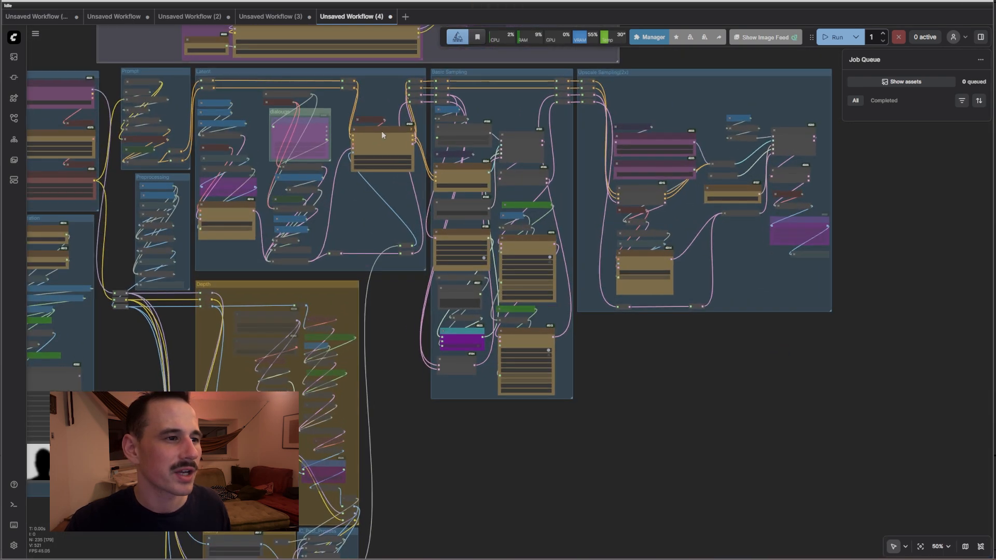
left_click_drag(382, 416, 780, 442)
scroll(592, 166, "up", 9)
scroll(570, 250, "up", 3)
left_click_drag(864, 552, 780, 193)
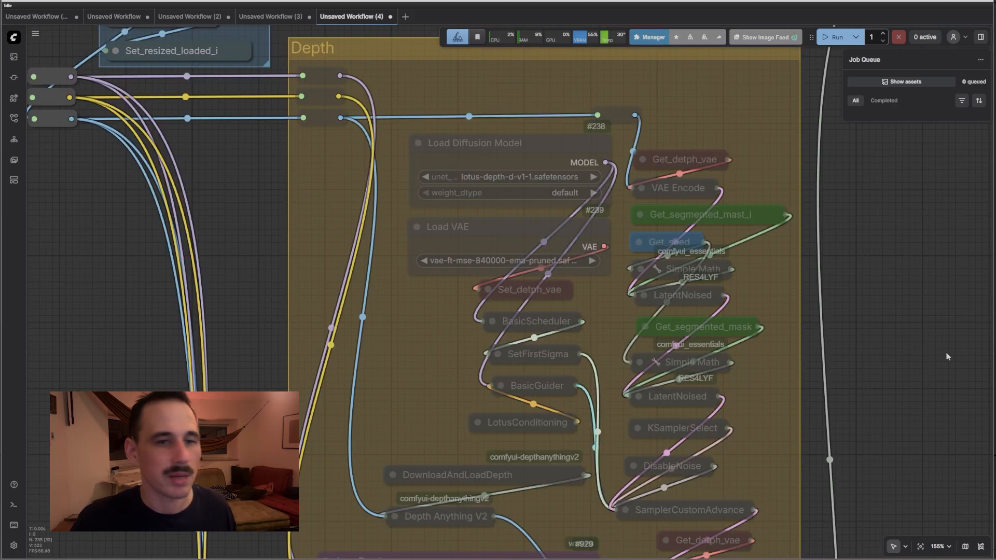
left_click_drag(958, 369, 858, 154)
Check the Canny, Lora Pose and Lora Depth nodes, then expand TextGenerateLTX2Prompt
left_click(294, 142)
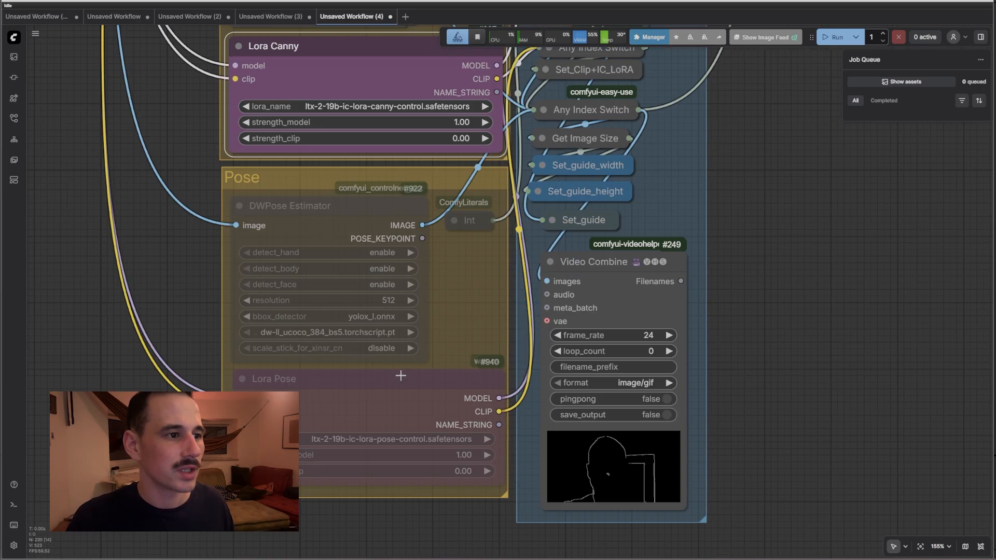
left_click(400, 374)
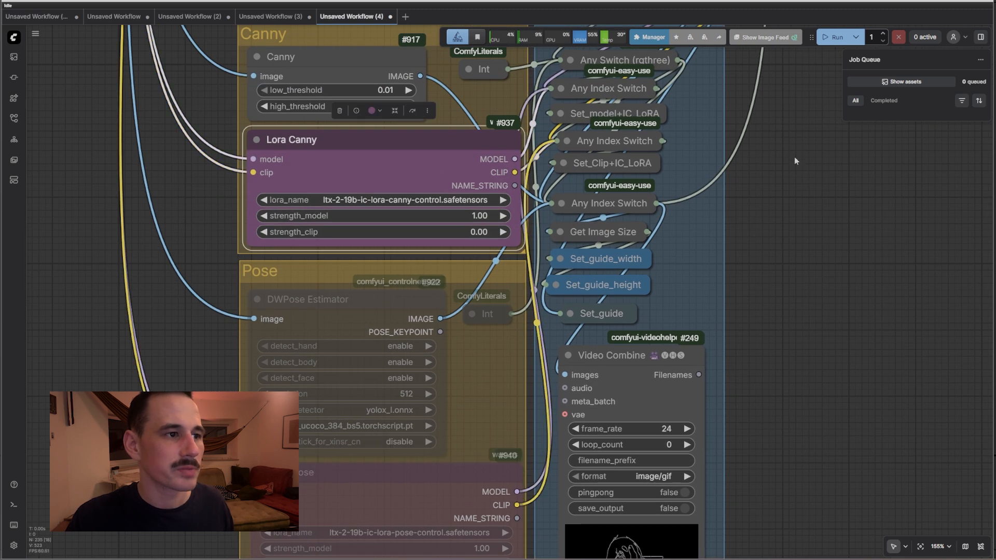
left_click_drag(807, 140, 857, 426)
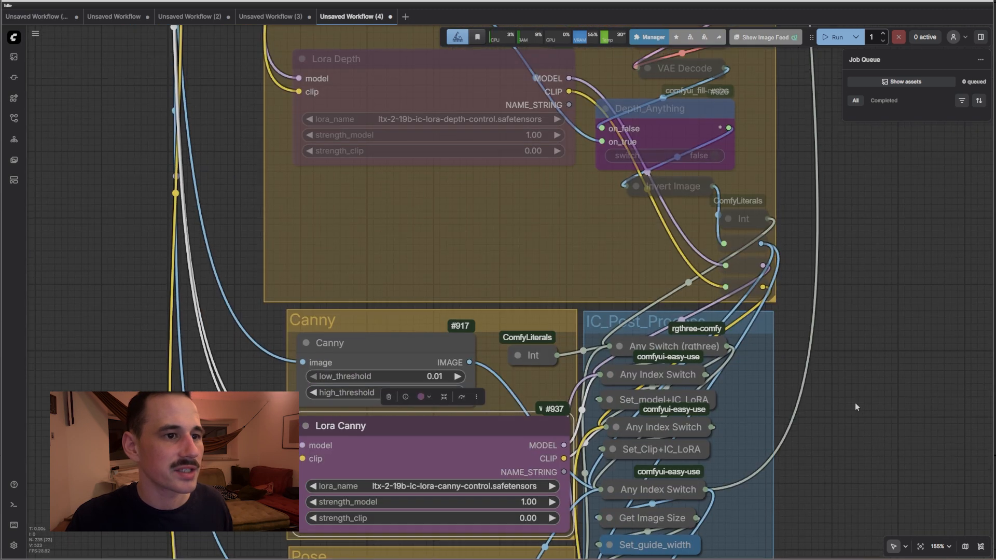
left_click_drag(843, 248, 859, 481)
left_click(487, 304)
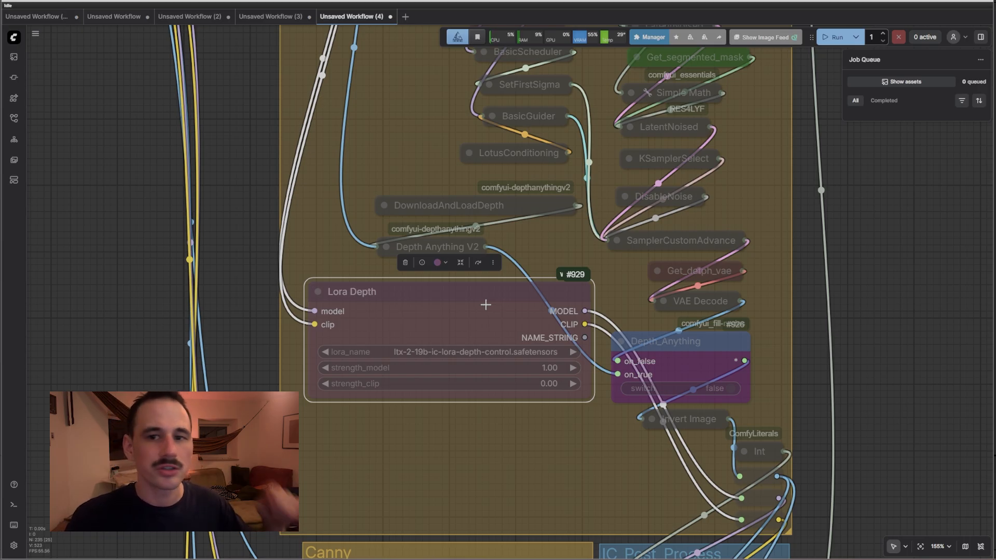
scroll(486, 305, "down", 5)
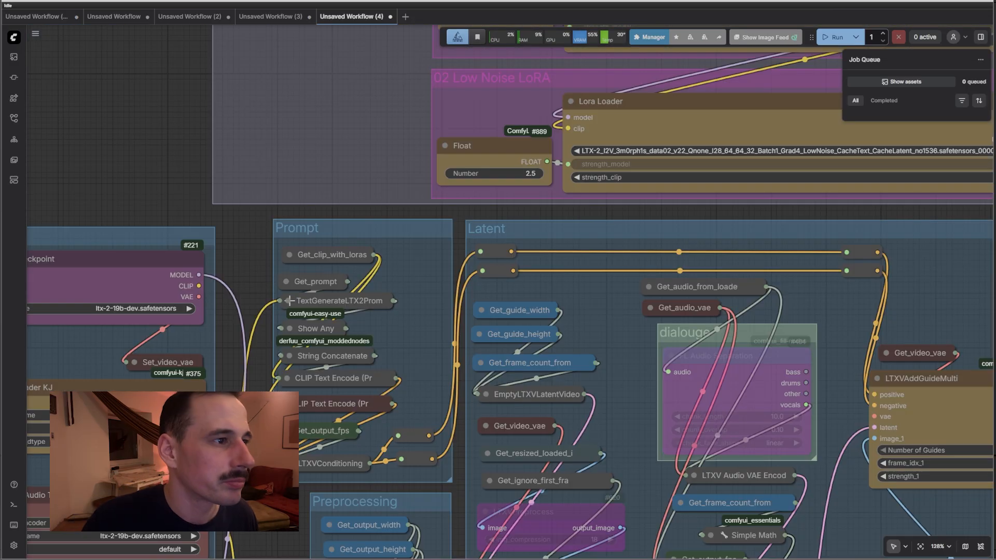
left_click(289, 301)
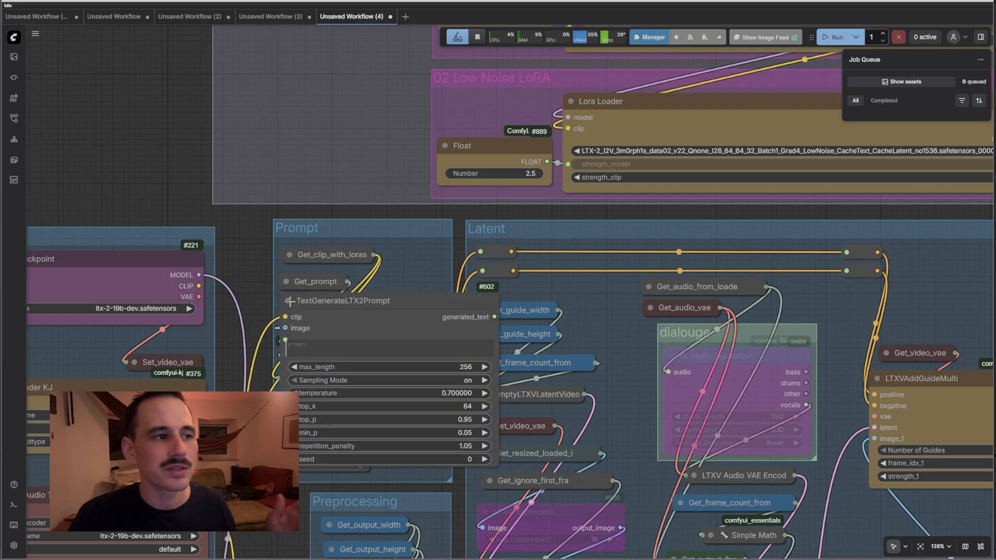
Fold TextGenerateLTX2Prompt, review String Concatenate's '3m0rph15, GFX_IMPR5N' prepend text, then fold that node
left_click(288, 301)
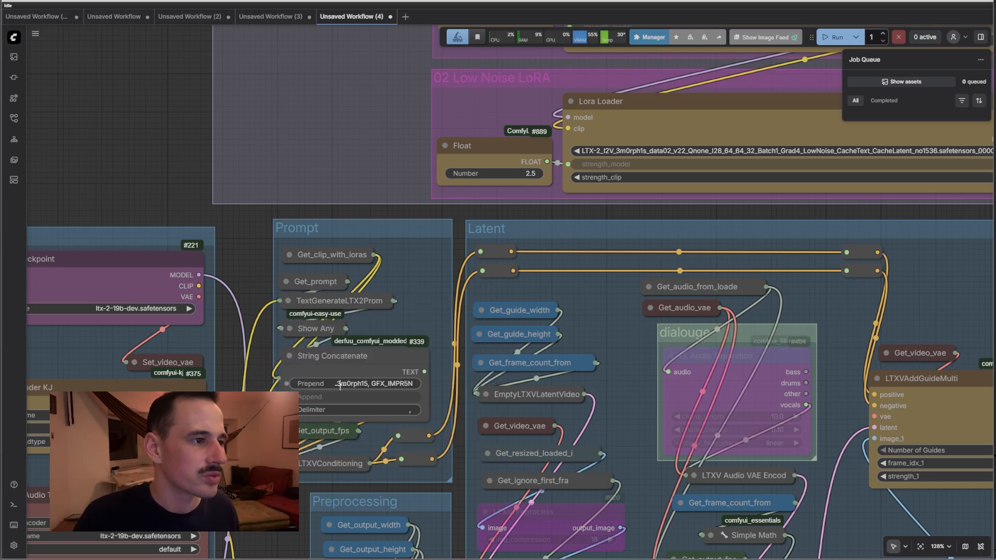
double_click(340, 384)
key("Home")
key("ctrl+shift+Right")
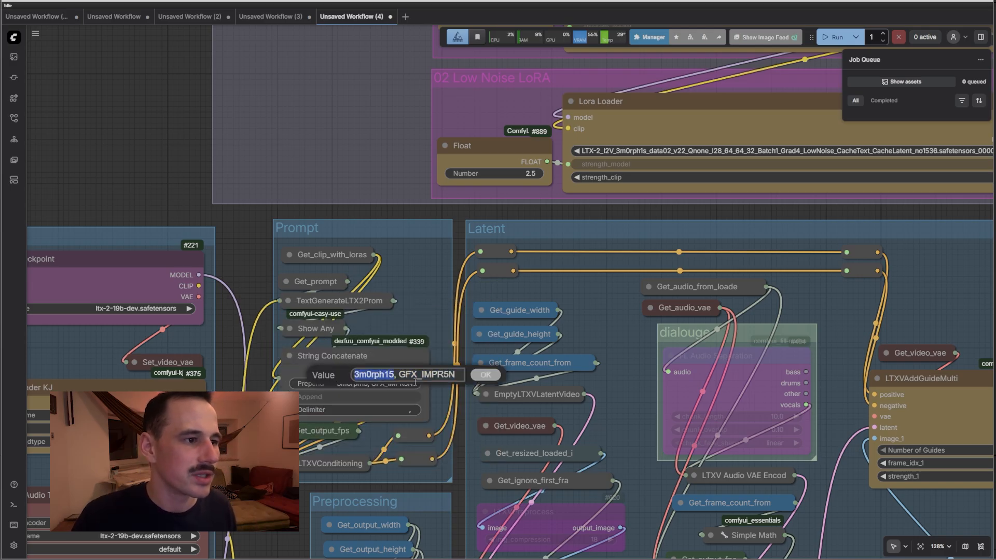
left_click_drag(399, 378, 466, 381)
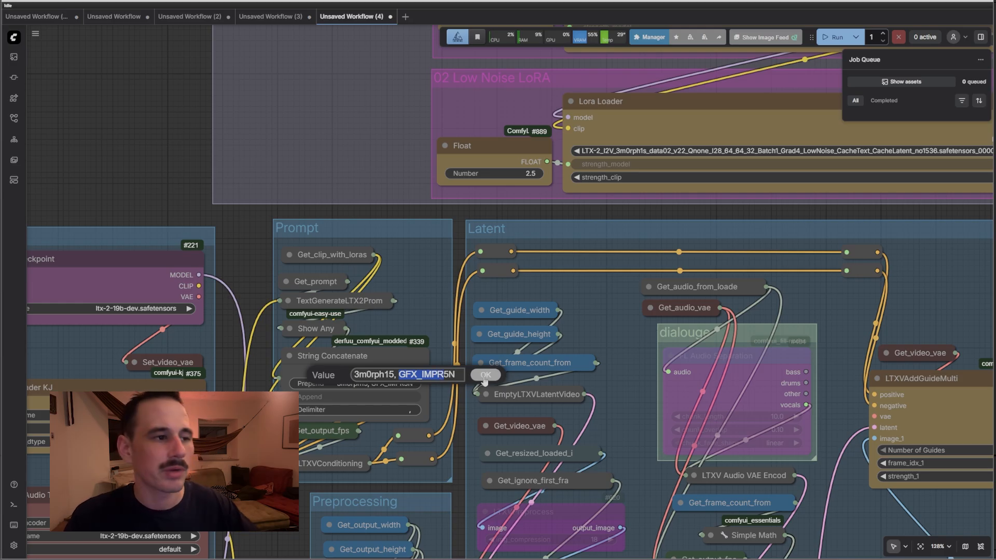
left_click(431, 375)
left_click_drag(455, 375, 344, 373)
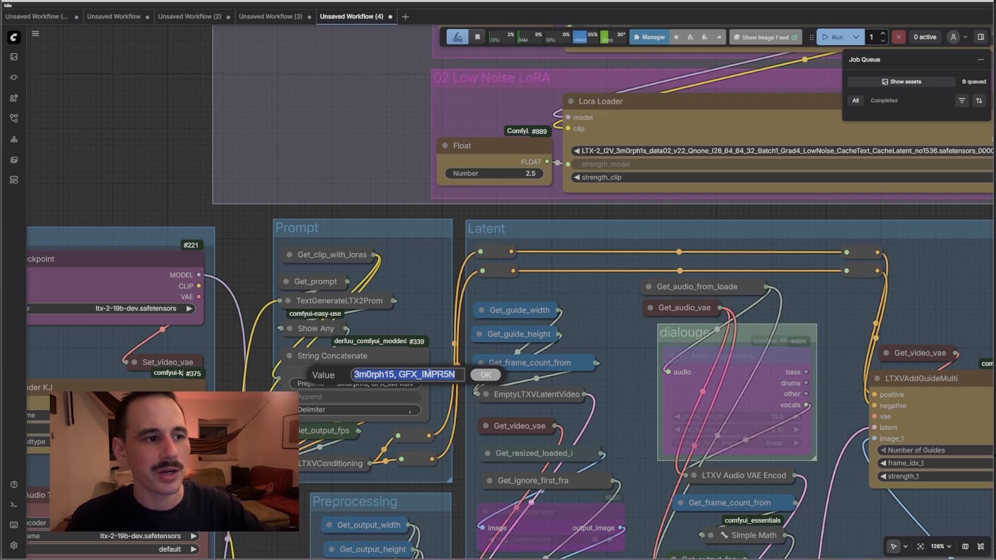
left_click(480, 378)
left_click(291, 355)
left_click_drag(545, 395, 308, 157)
left_click(308, 156)
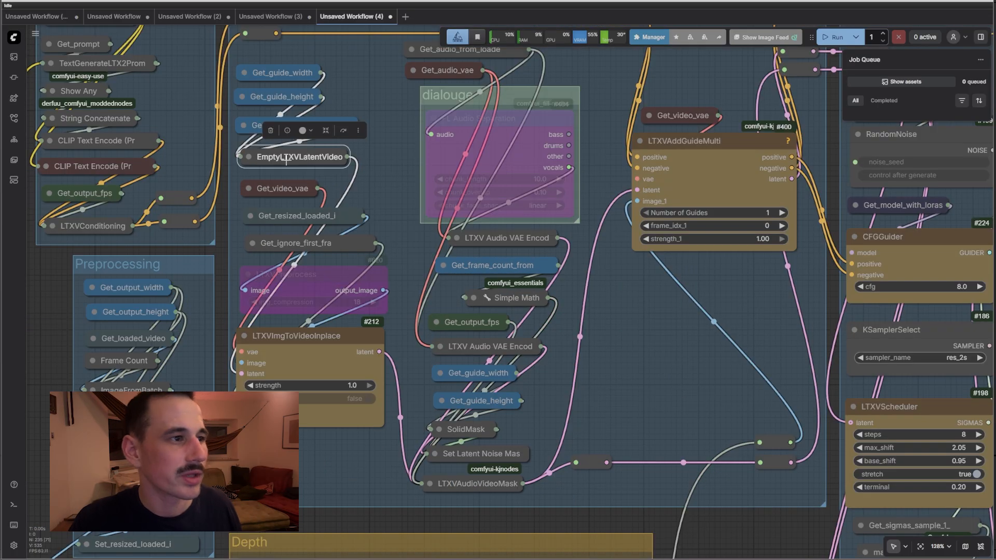
left_click(284, 189)
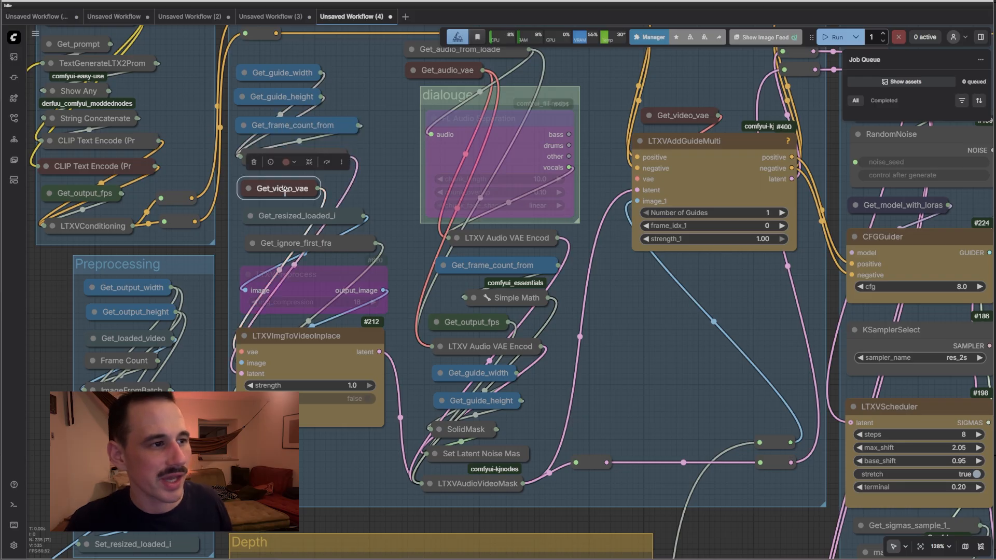
left_click(323, 241)
left_click(304, 365)
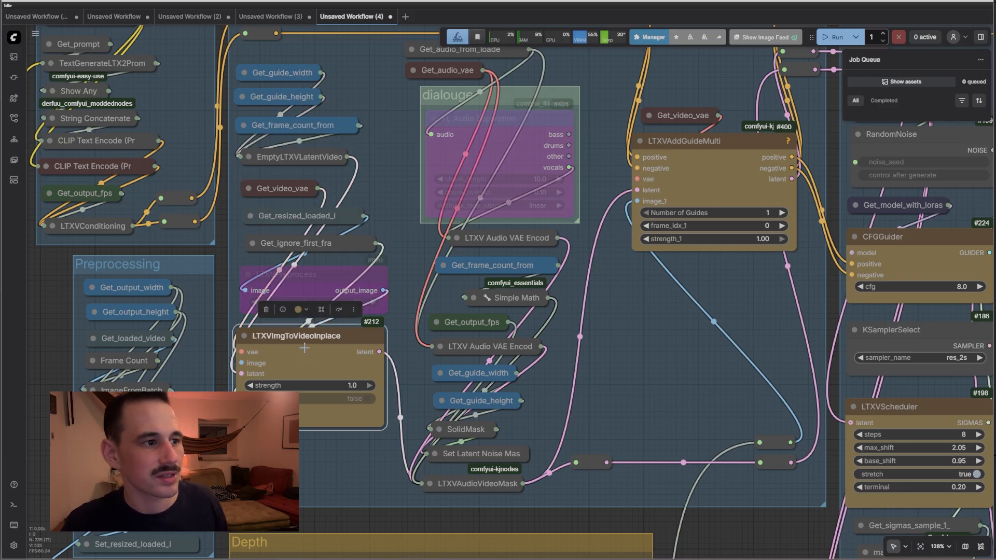
left_click_drag(408, 303, 308, 365)
left_click(396, 206)
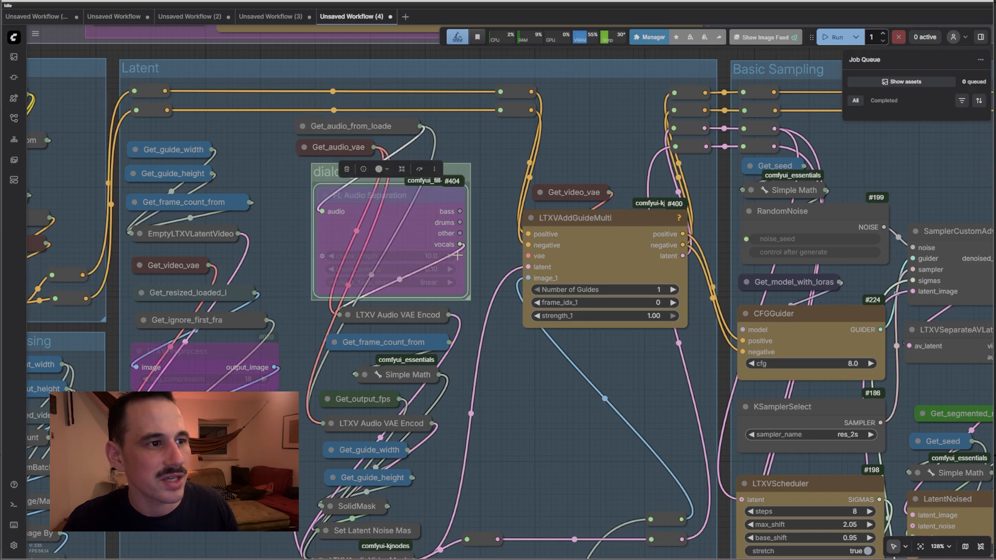
scroll(457, 255, "up", 4)
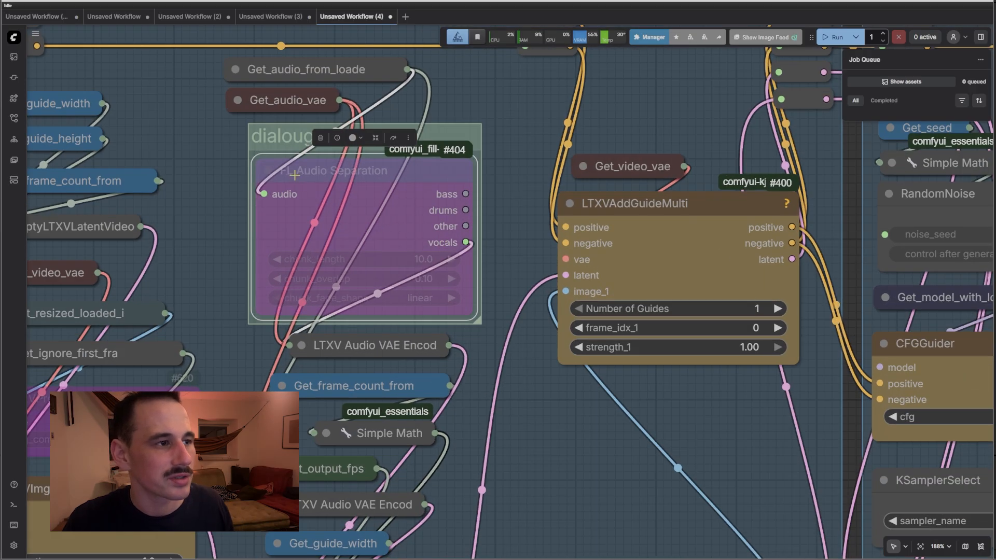
scroll(406, 250, "down", 7)
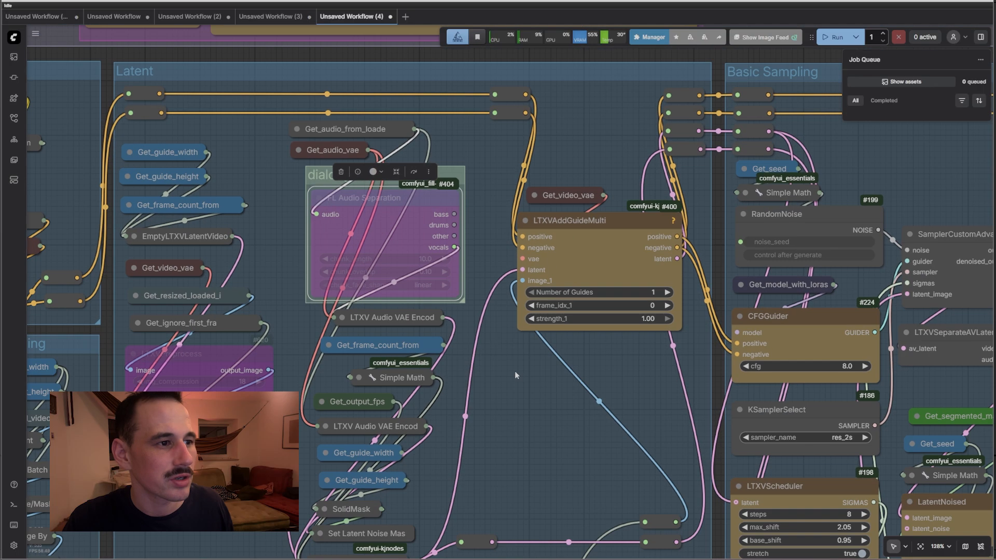
scroll(419, 194, "up", 3)
scroll(302, 482, "up", 4)
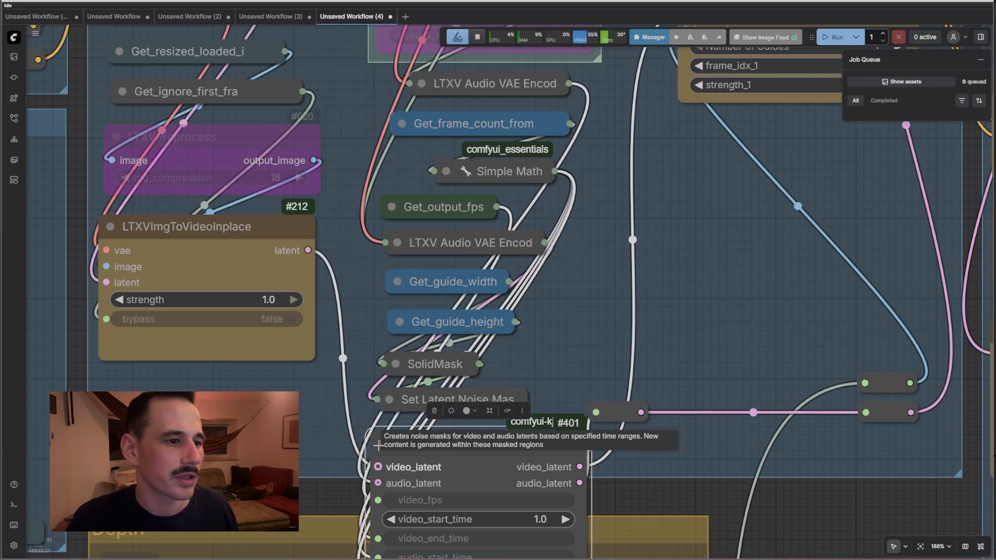
left_click(381, 444)
left_click_drag(729, 215, 586, 184)
scroll(585, 185, "down", 4)
left_click_drag(635, 463, 548, 295)
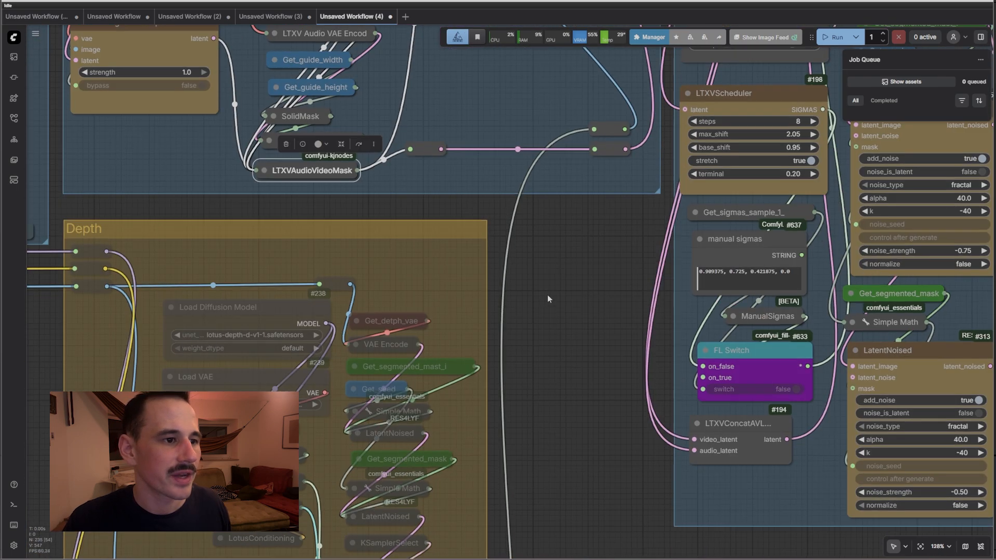
scroll(549, 295, "down", 4)
left_click(584, 182)
left_click_drag(575, 430, 600, 5)
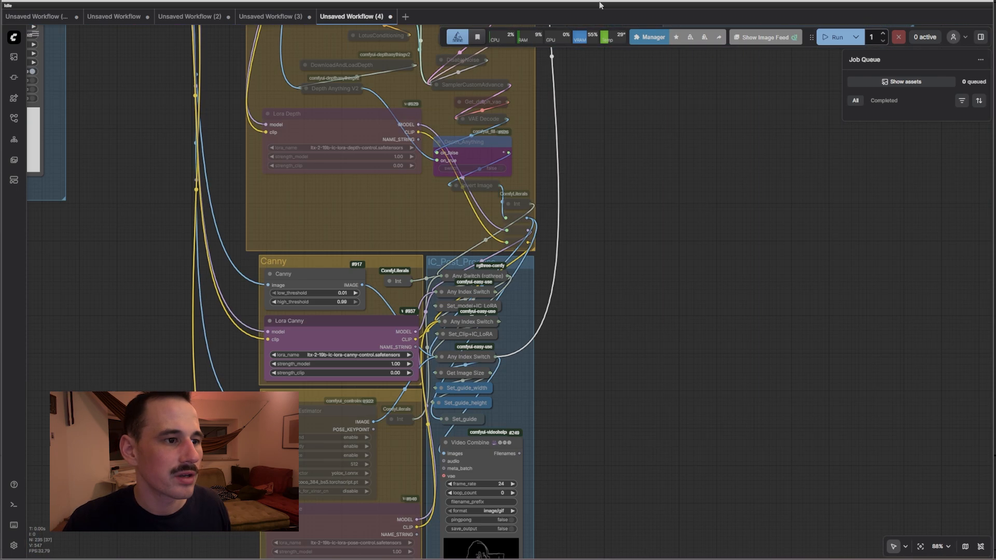
scroll(469, 367, "up", 4)
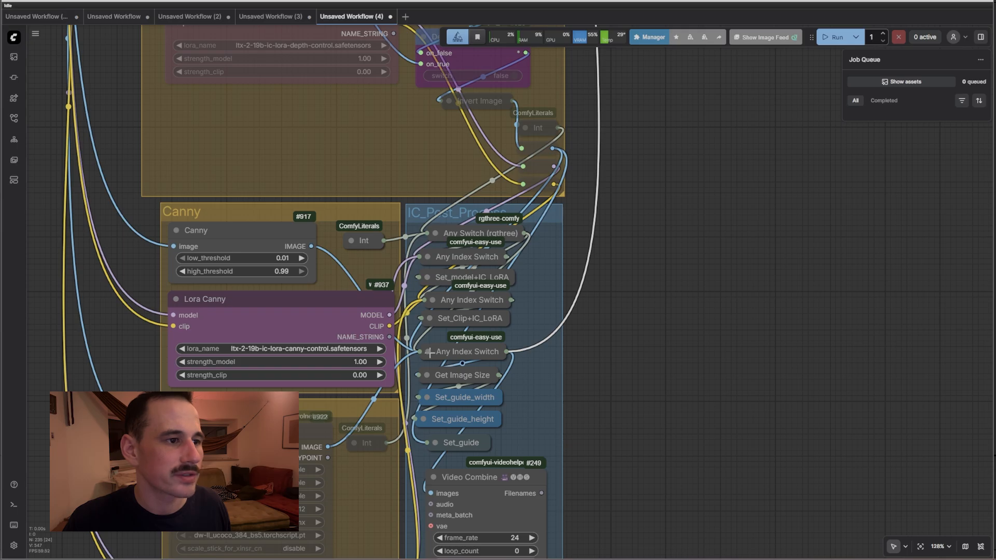
left_click(428, 353)
left_click_drag(641, 57, 630, 313)
left_click_drag(585, 68, 551, 320)
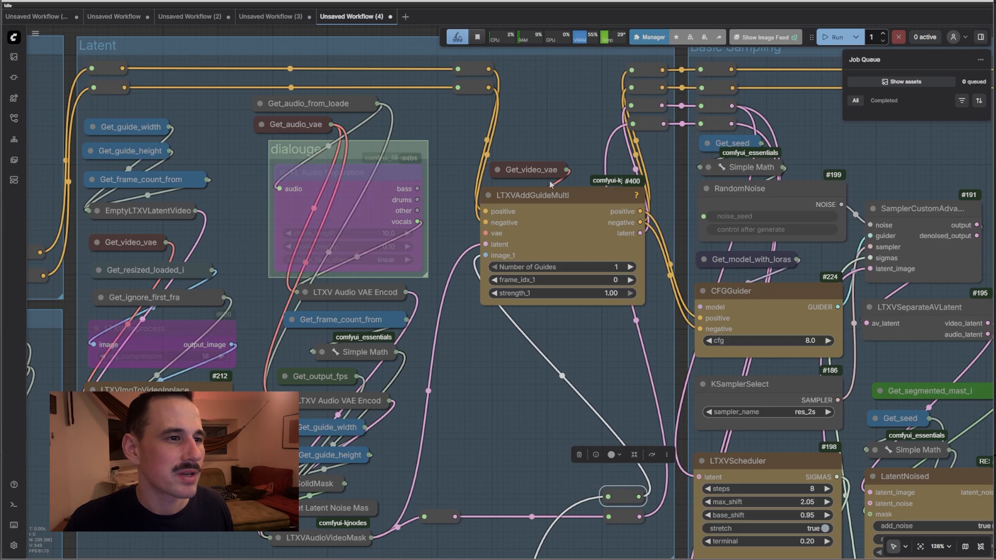
left_click(530, 198)
scroll(484, 270, "up", 4)
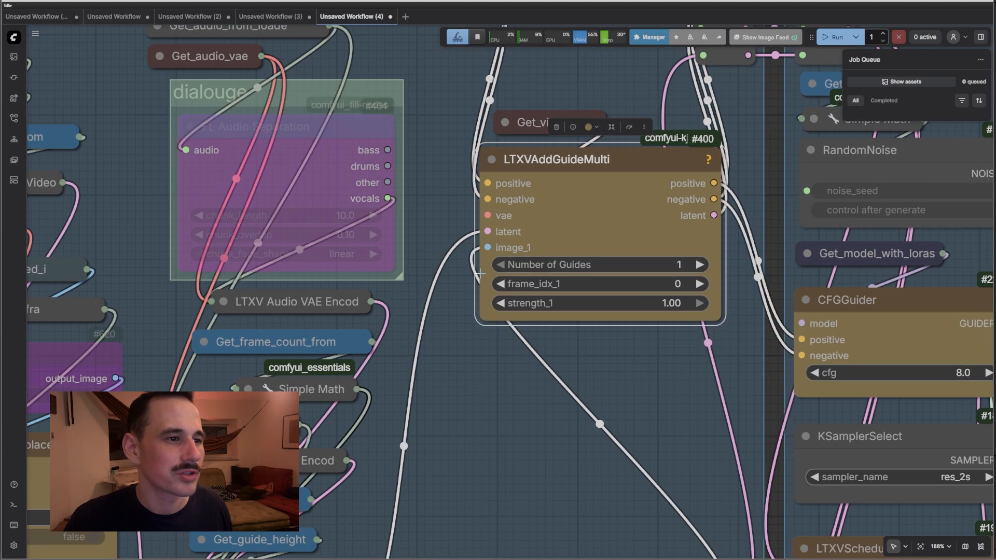
left_click_drag(487, 248, 482, 226)
left_click(462, 216)
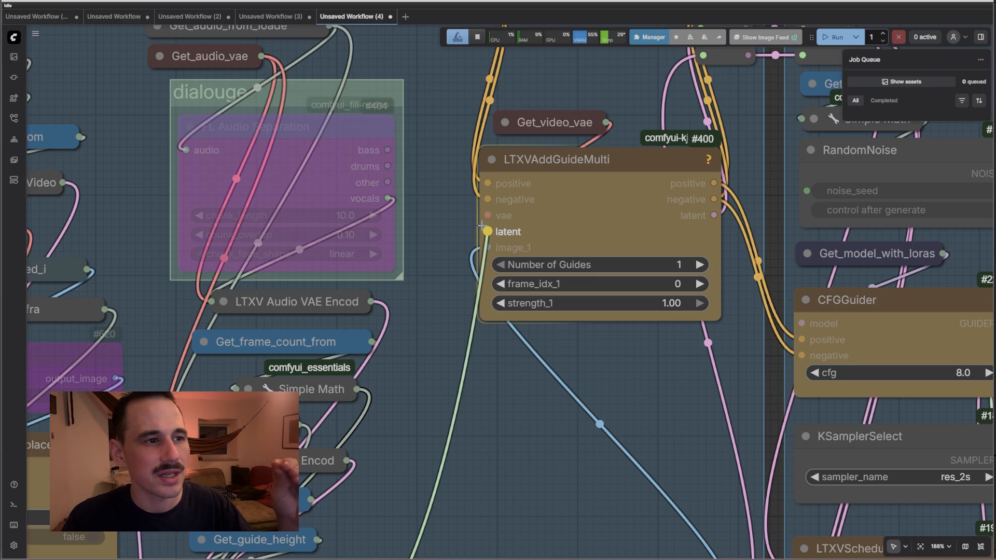
left_click_drag(481, 226, 487, 232)
left_click_drag(497, 119, 487, 122)
scroll(474, 119, "up", 5)
scroll(475, 118, "left", 3)
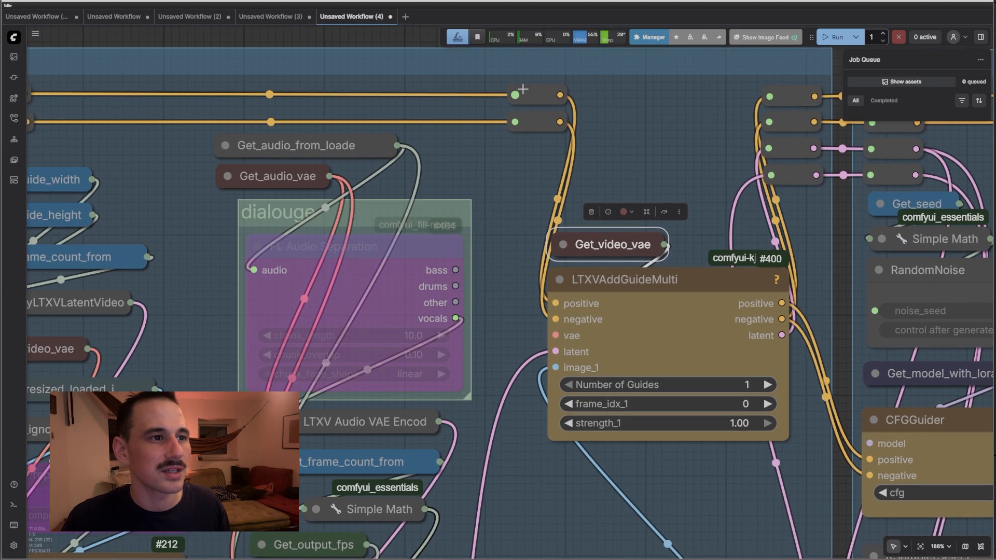
left_click(524, 123)
Inspect the CFGGuider and 8-step LTXVScheduler nodes and the sampler_name list
scroll(488, 286, "right", 5)
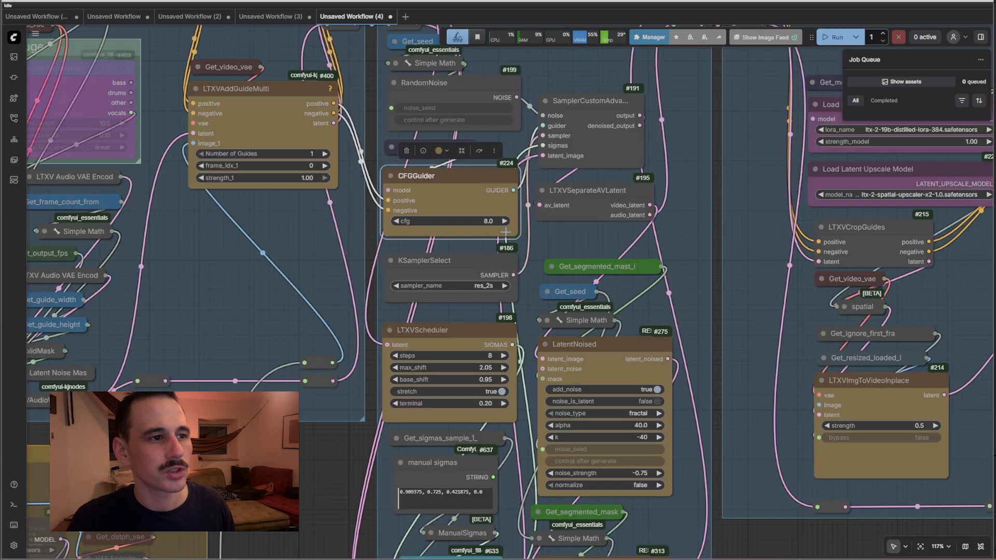
left_click(475, 347)
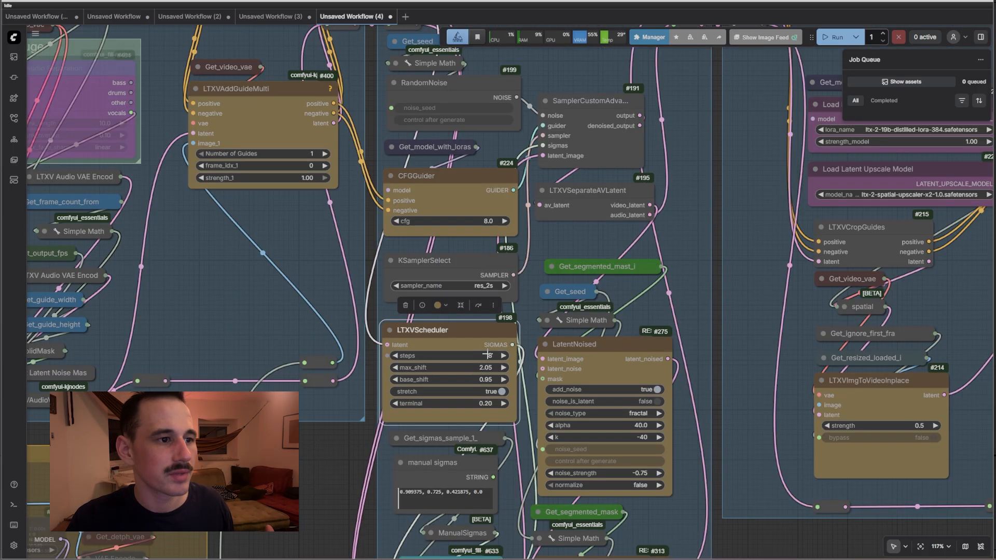
left_click(486, 212)
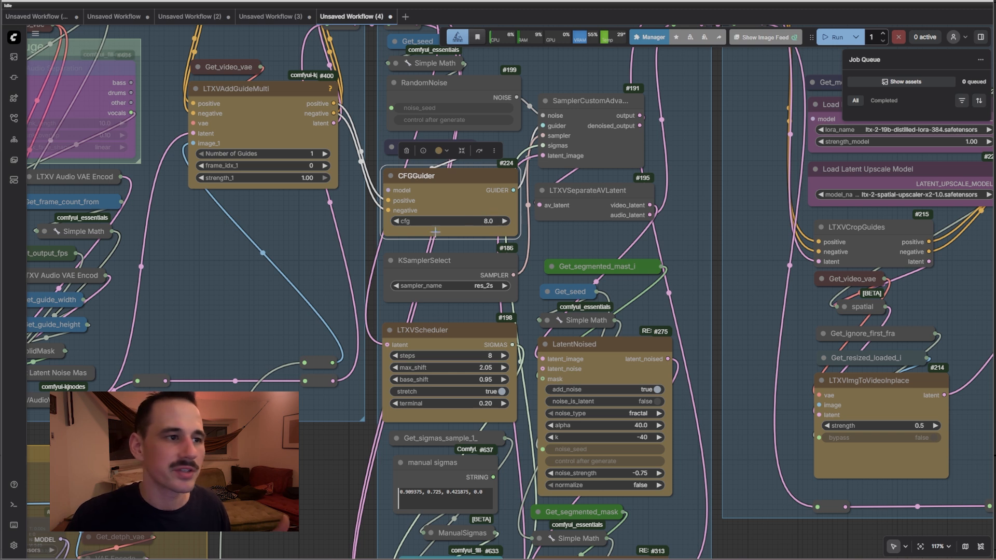
left_click(463, 341)
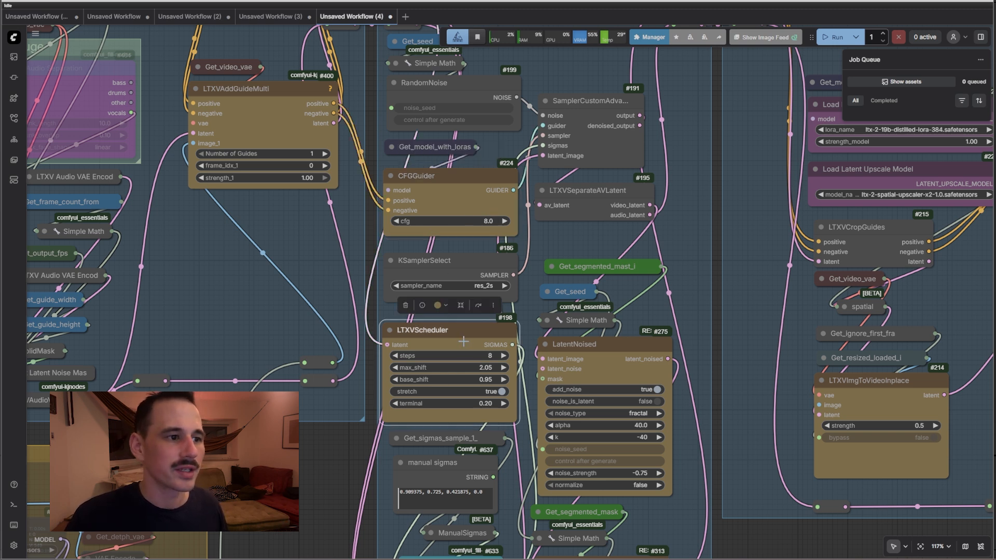
left_click(476, 284)
left_click(362, 435)
Collapse the manual sigmas node holding 0.909375, 0.725, 0.421875, 0.0 to its title
left_click_drag(338, 451, 333, 262)
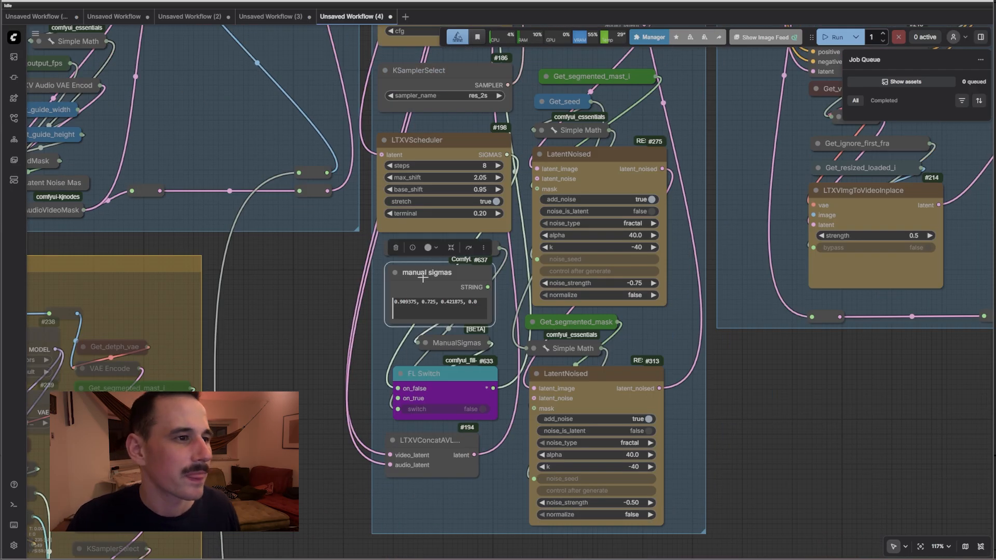
left_click(421, 280)
scroll(380, 313, "up", 4)
key("ctrl+a")
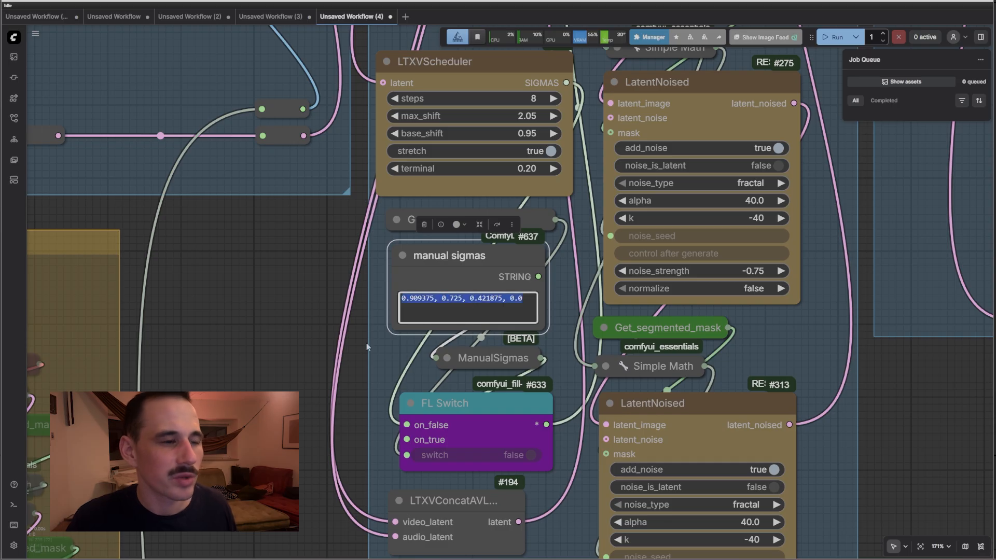
left_click(403, 255)
scroll(357, 257, "down", 3)
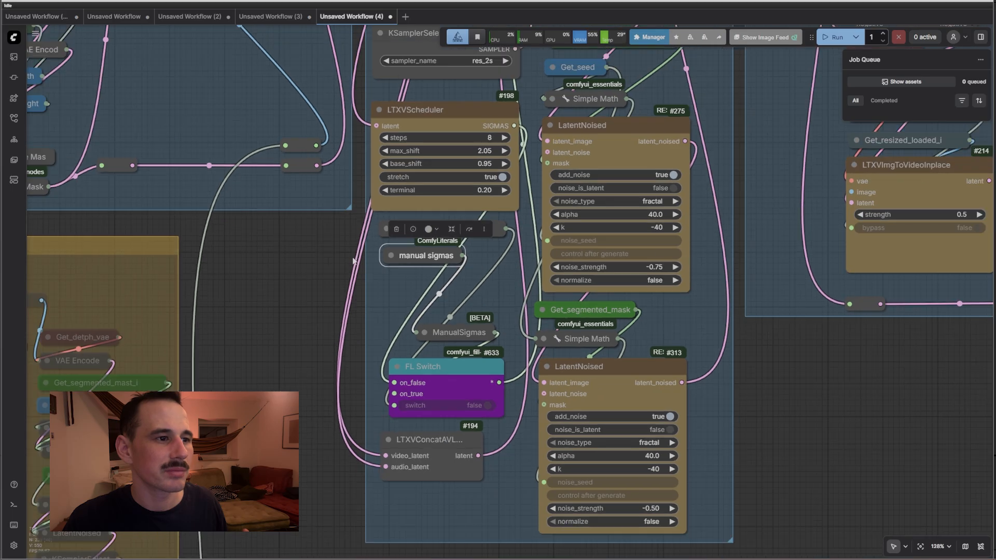
left_click_drag(312, 346, 289, 453)
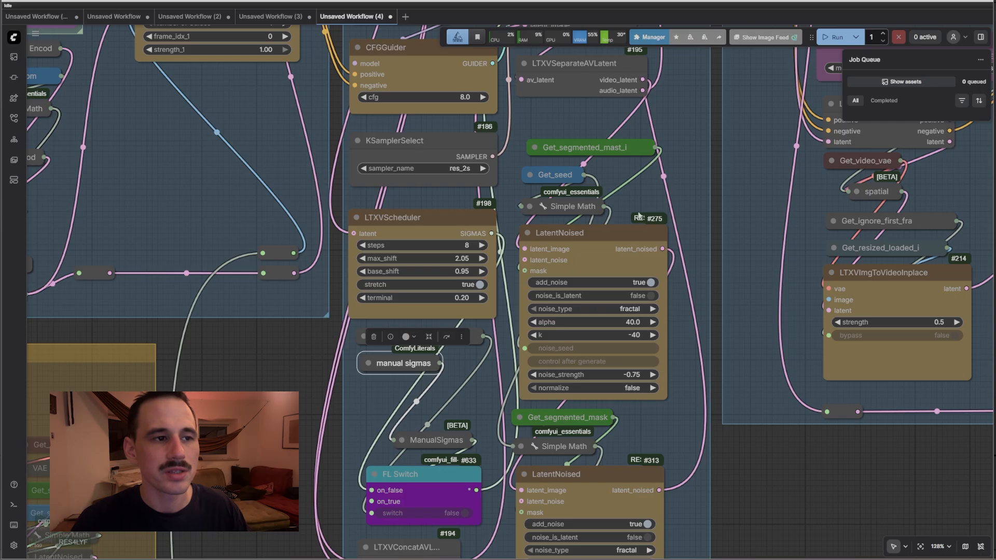
scroll(630, 277, "up", 2)
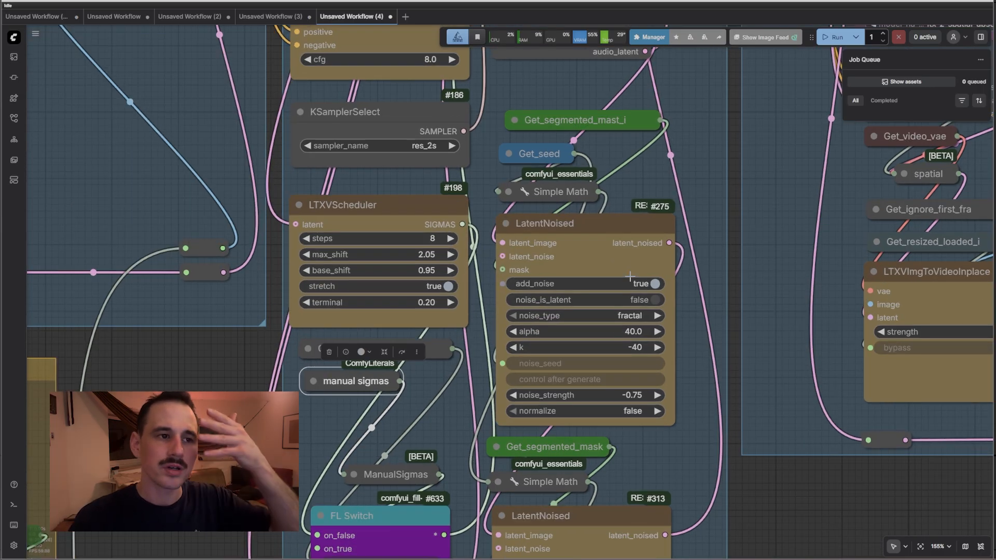
left_click(611, 237)
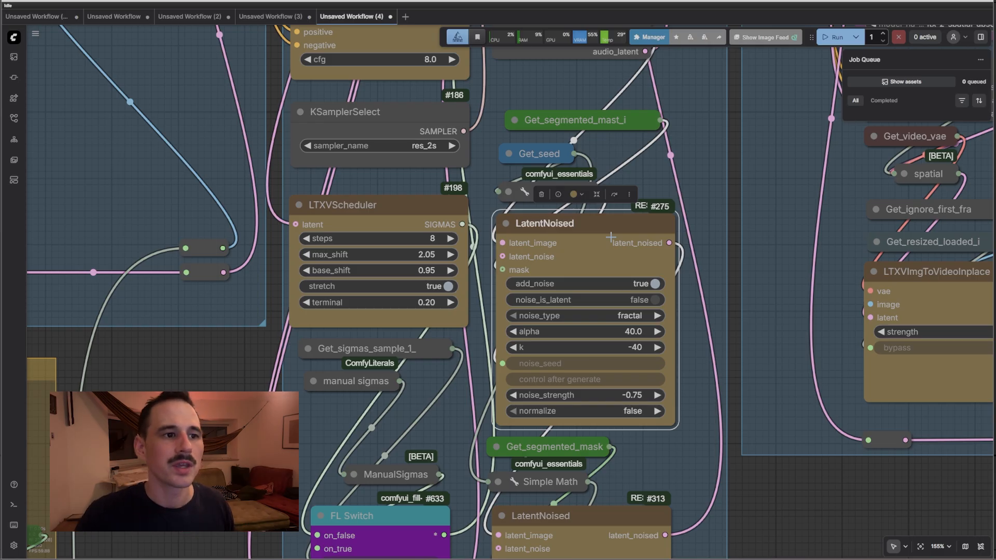
scroll(775, 498, "down", 5)
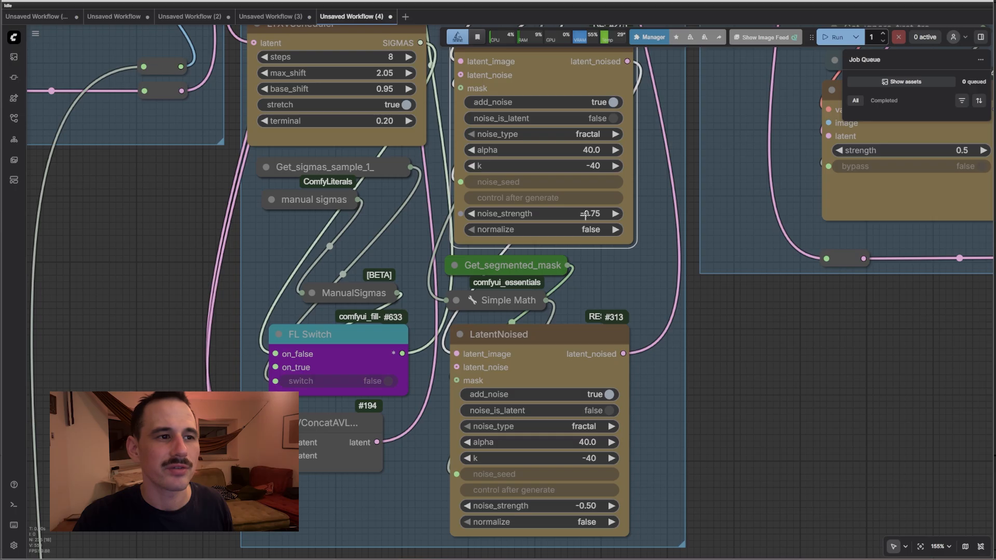
left_click(591, 508)
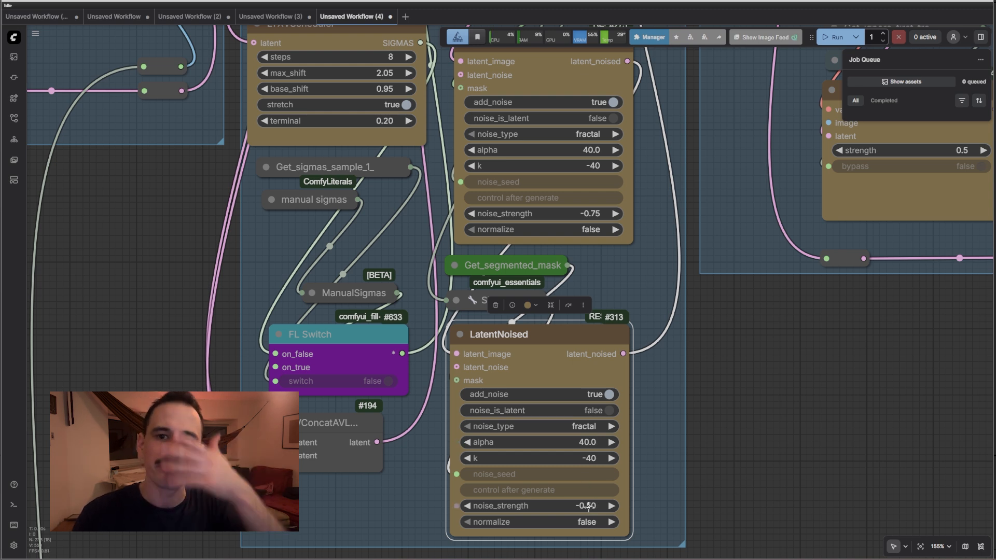
left_click_drag(743, 427, 756, 390)
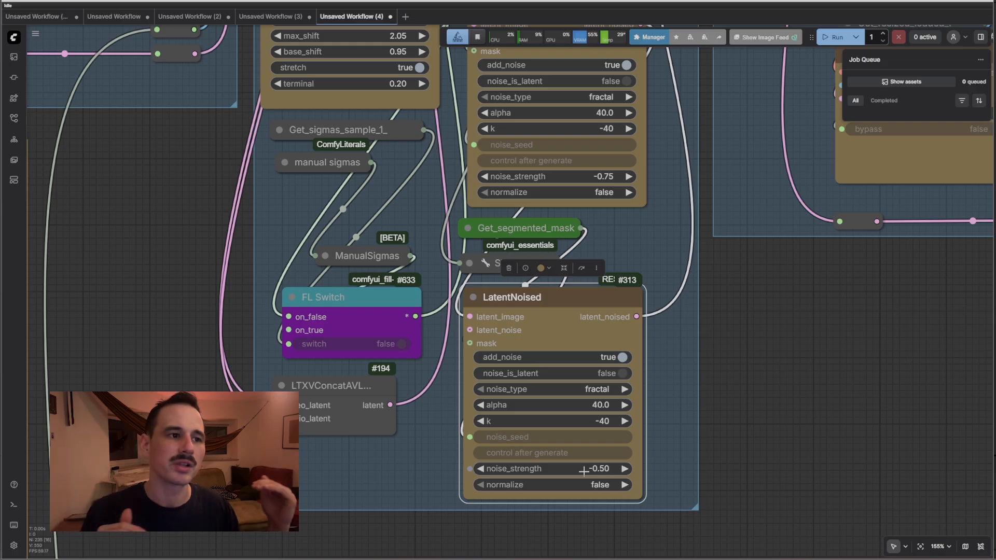
scroll(584, 471, "down", 6)
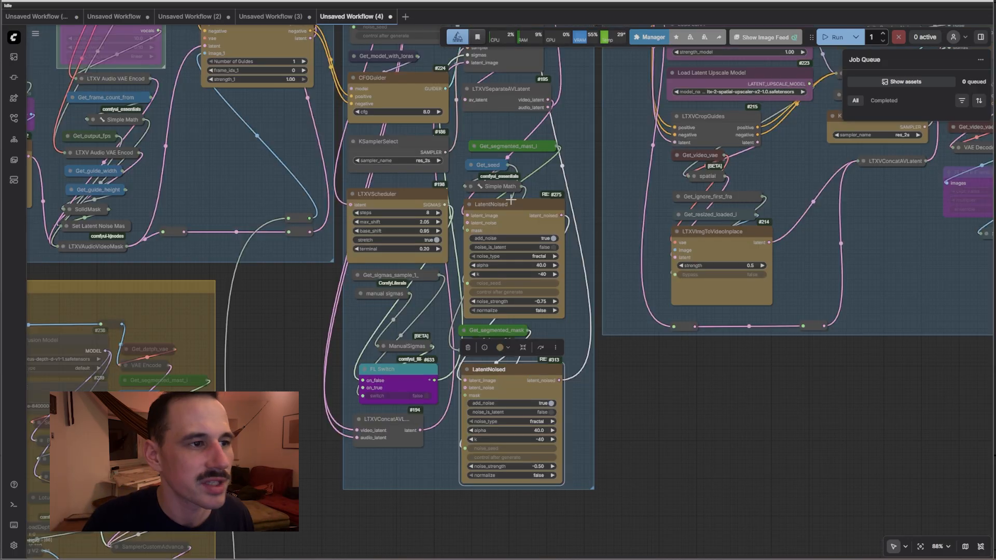
left_click(504, 387)
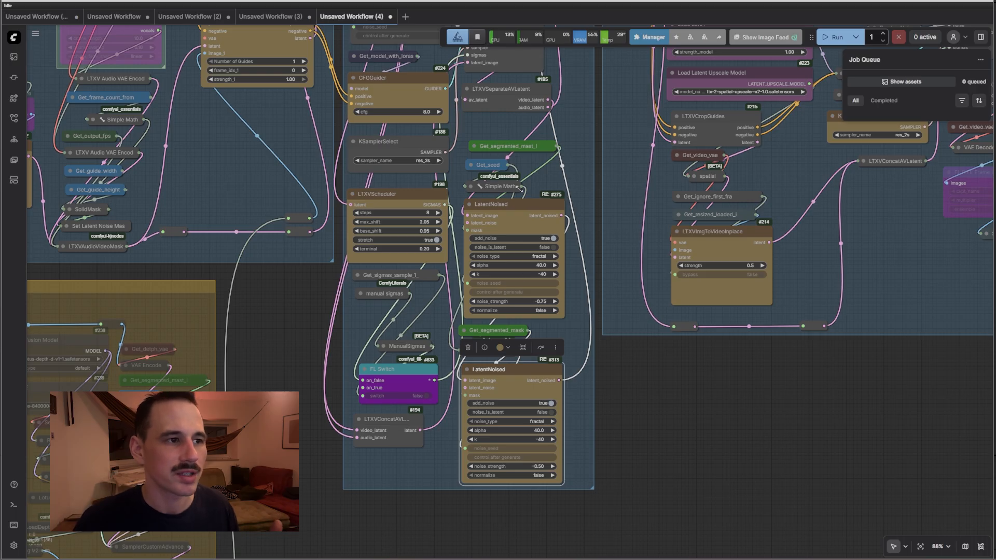
scroll(486, 277, "down", 7)
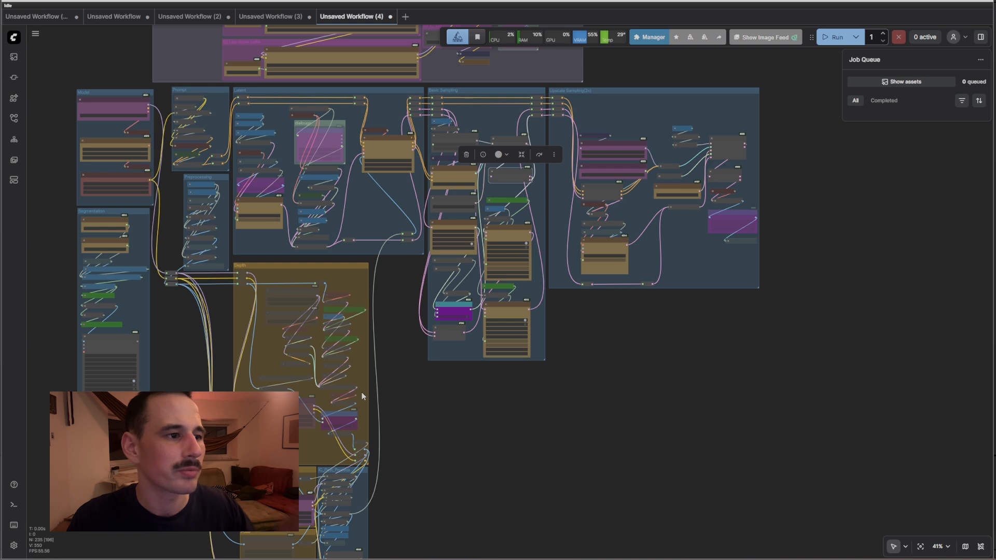
scroll(359, 386, "up", 7)
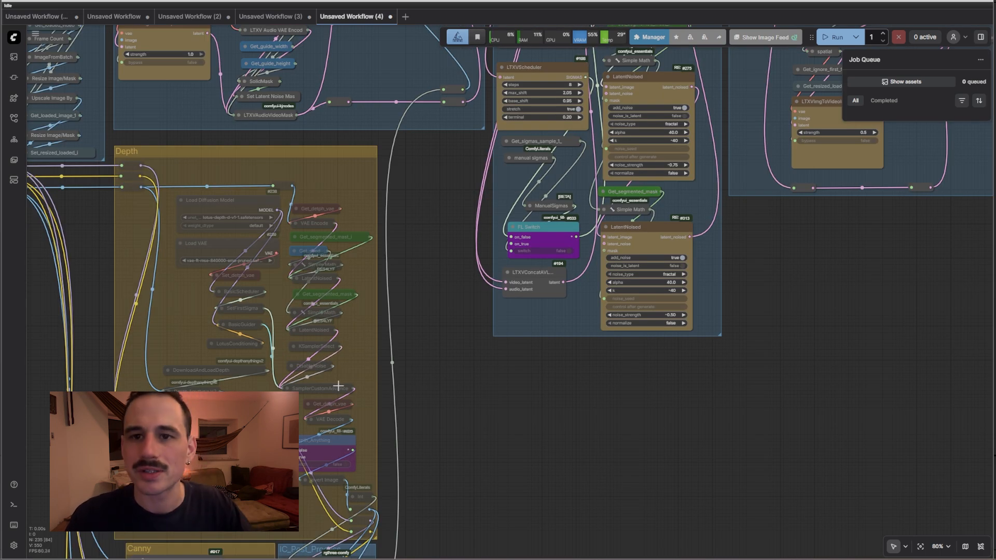
left_click_drag(407, 232, 433, 391)
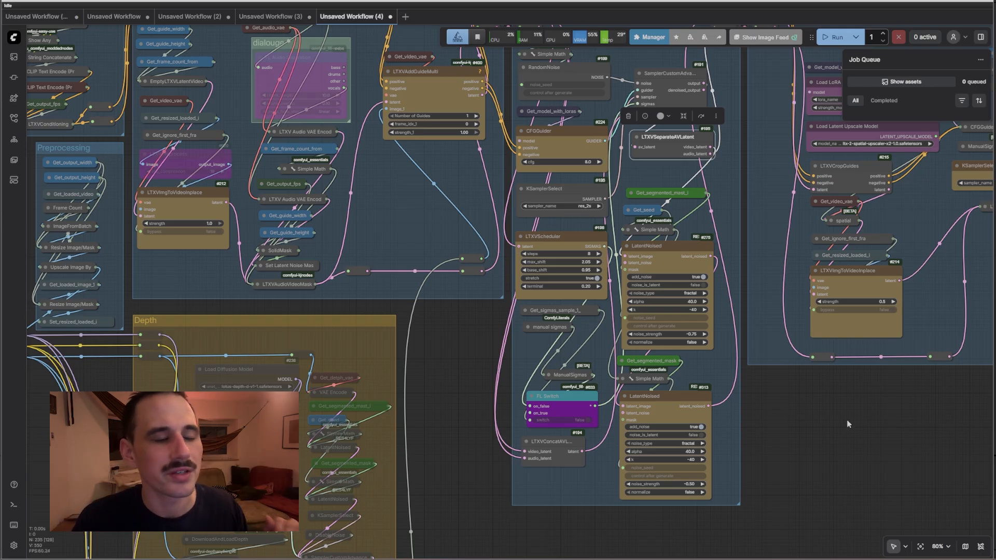
scroll(726, 284, "up", 3)
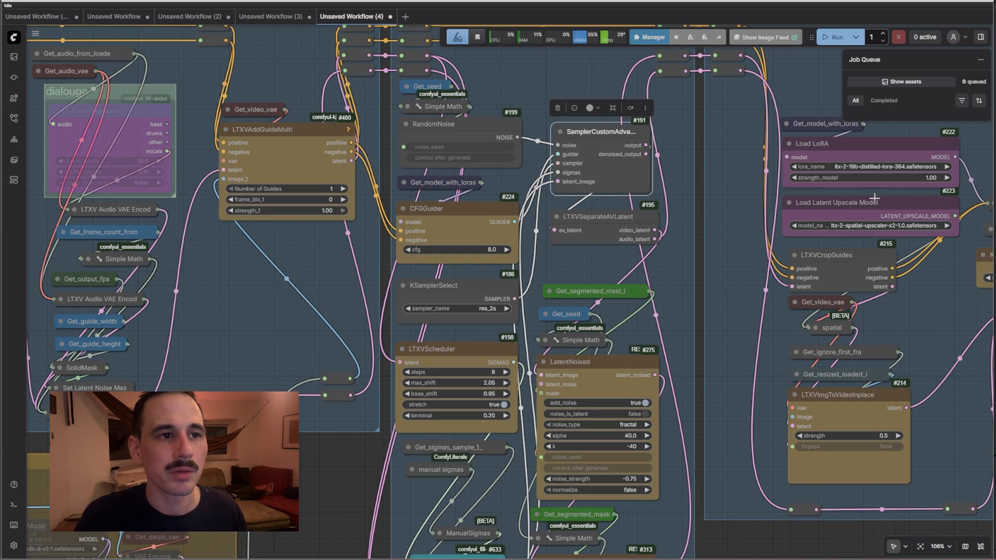
left_click_drag(749, 197, 697, 125)
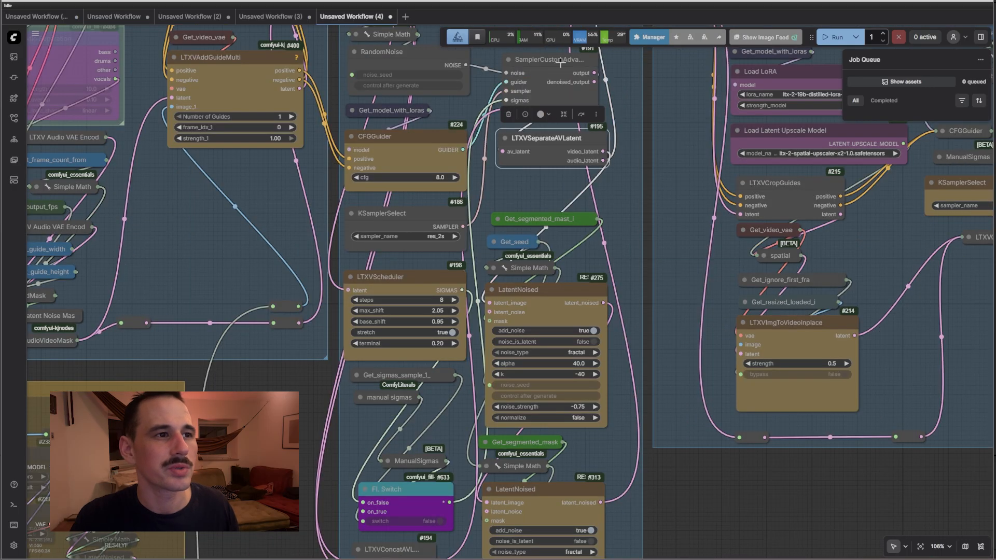
left_click(565, 146)
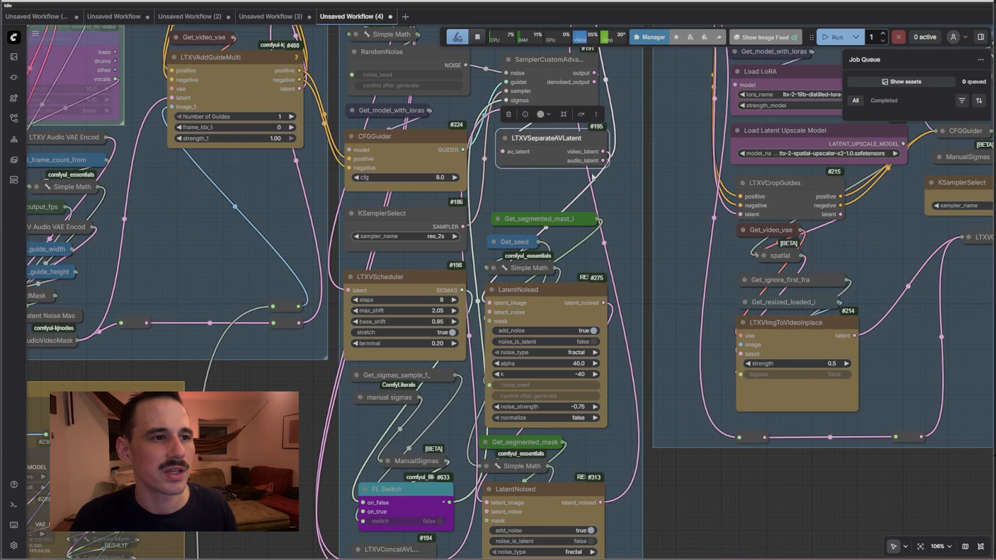
left_click(515, 289)
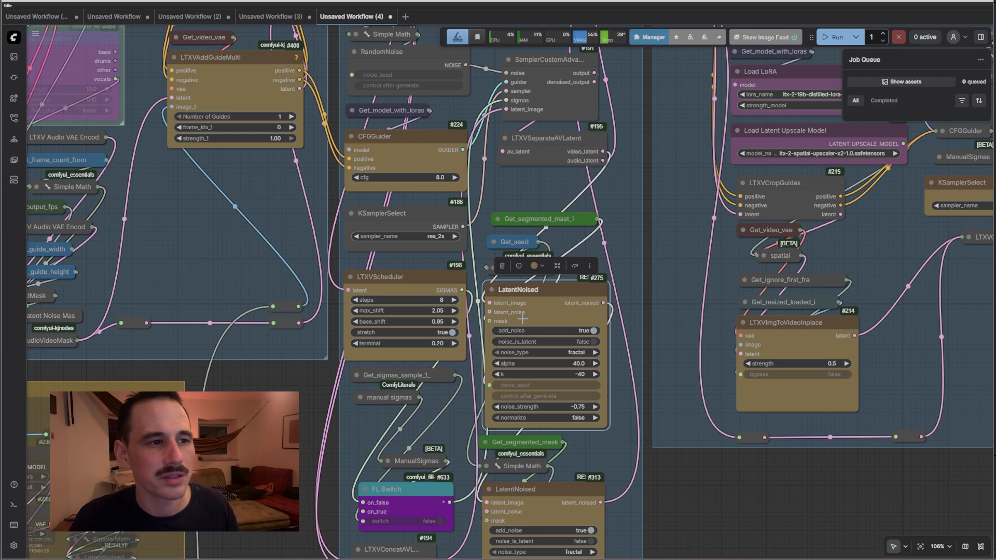
left_click_drag(692, 481, 668, 279)
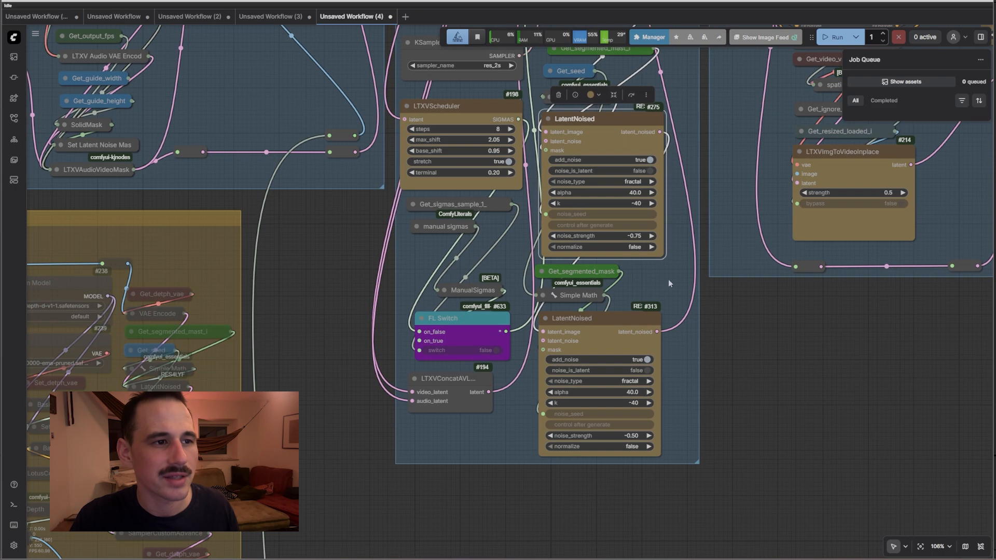
left_click(604, 338)
scroll(683, 320, "up", 4)
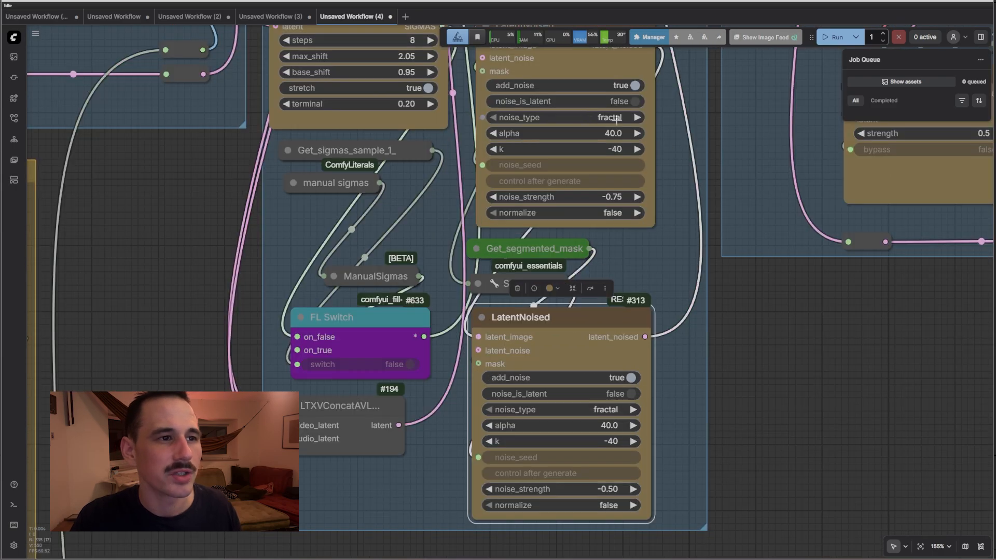
left_click(617, 120)
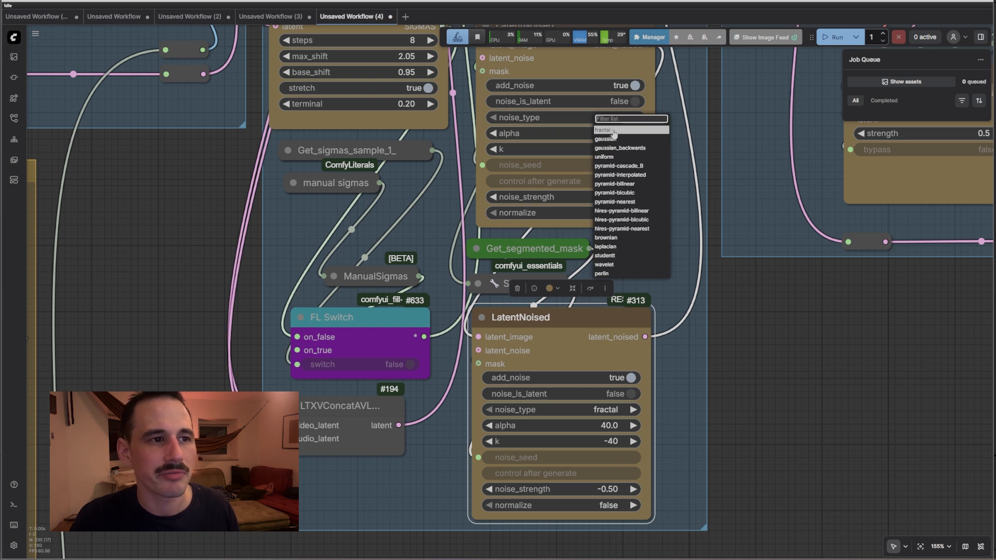
left_click(787, 403)
left_click_drag(617, 199, 565, 198)
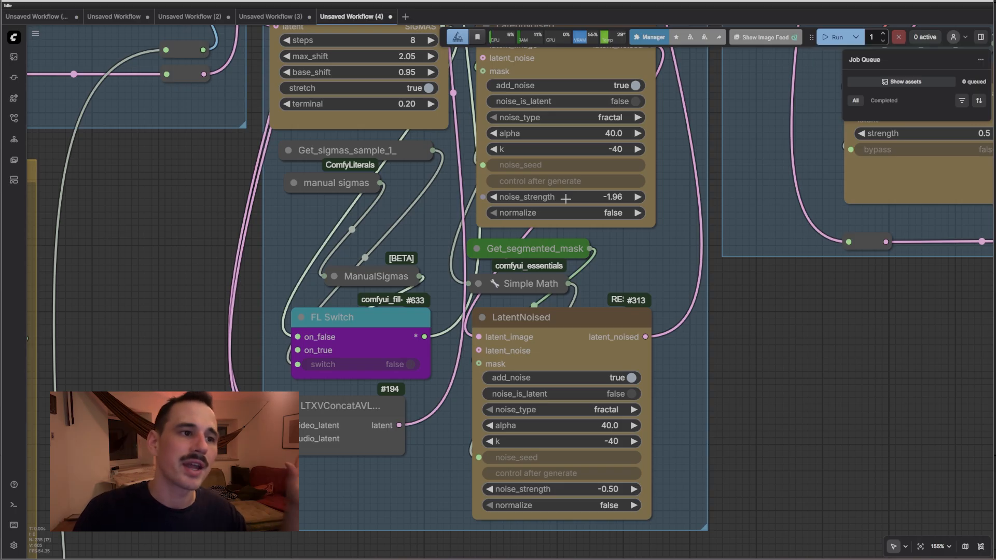
key("ctrl+z")
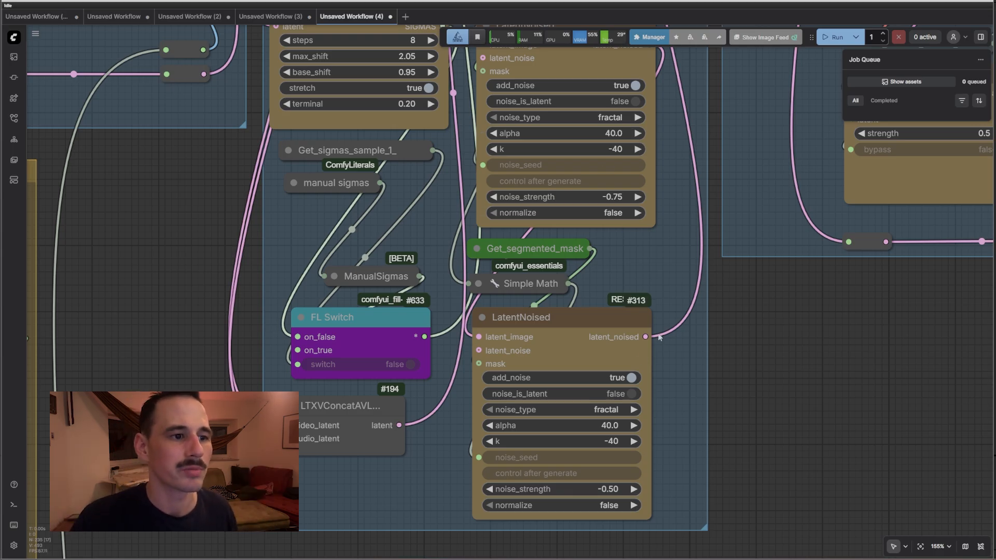
scroll(704, 425, "down", 6)
scroll(323, 244, "up", 4)
left_click_drag(687, 104, 319, 223)
left_click(512, 201)
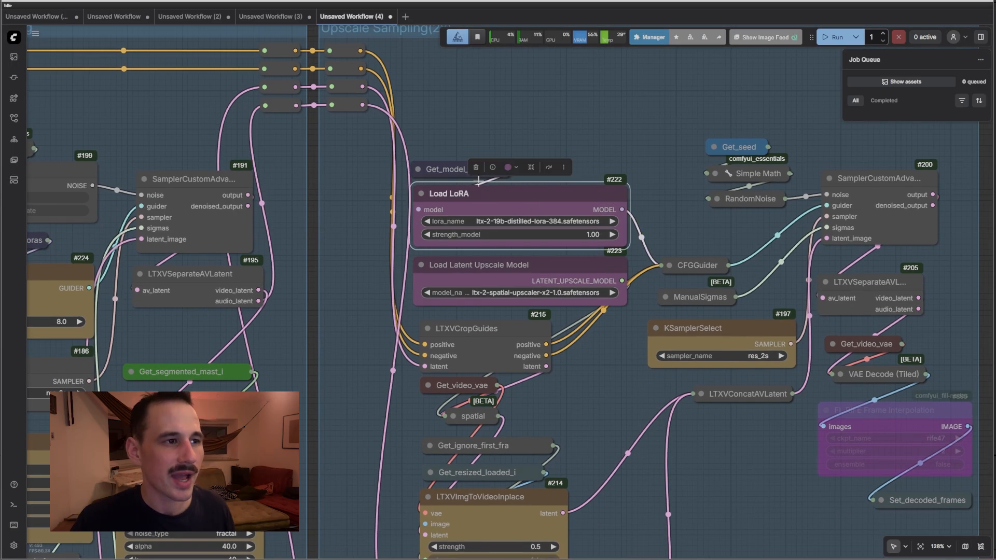
left_click(442, 171)
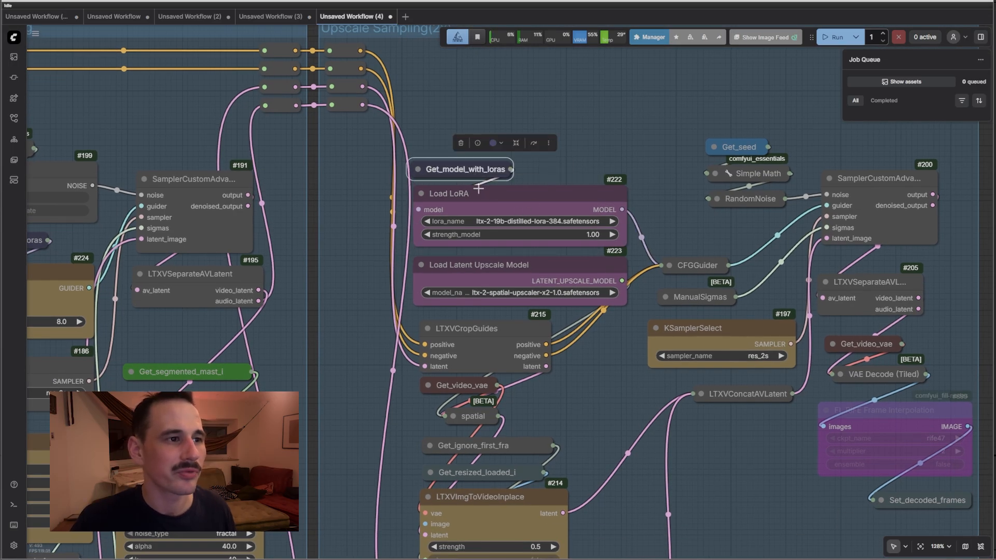
left_click(670, 267)
left_click(670, 267)
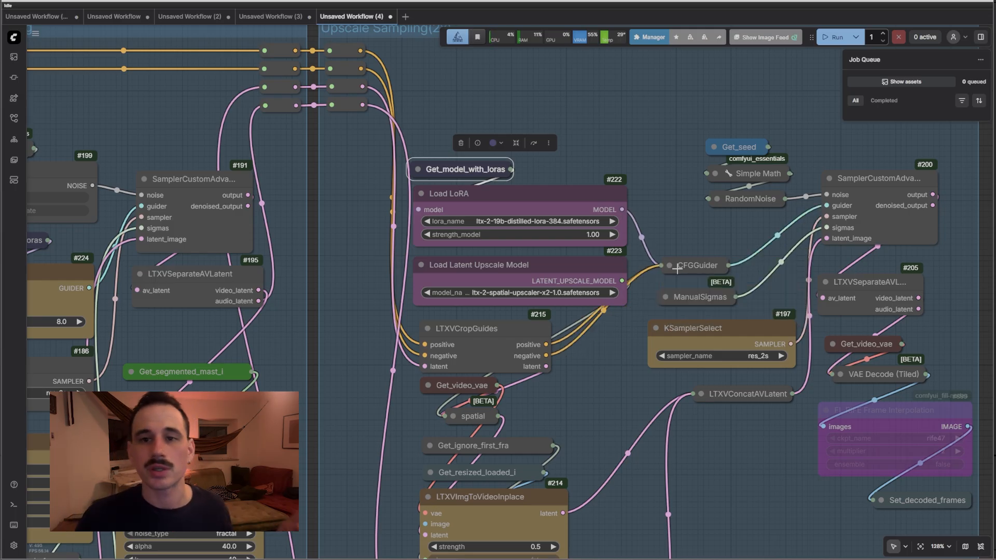
left_click(526, 278)
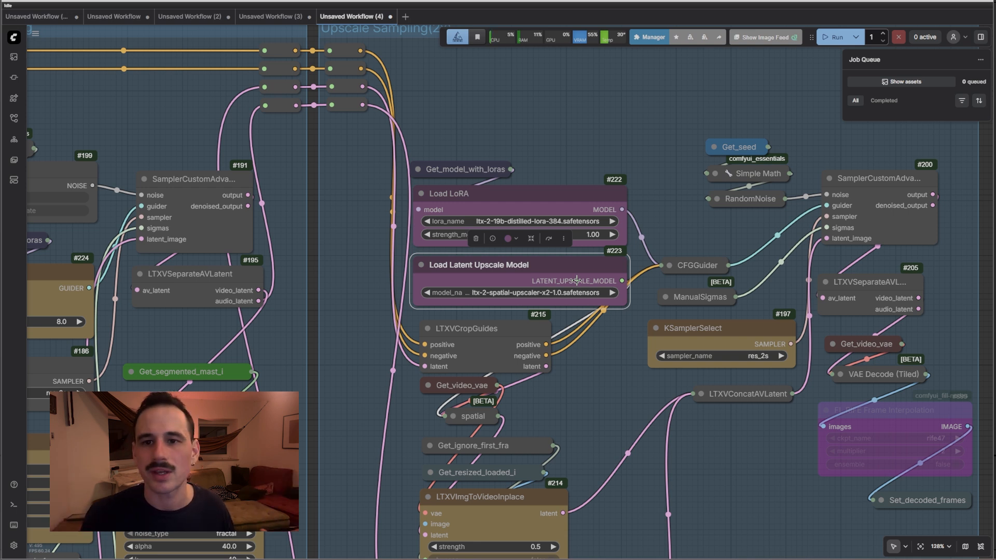
left_click_drag(577, 281, 383, 204)
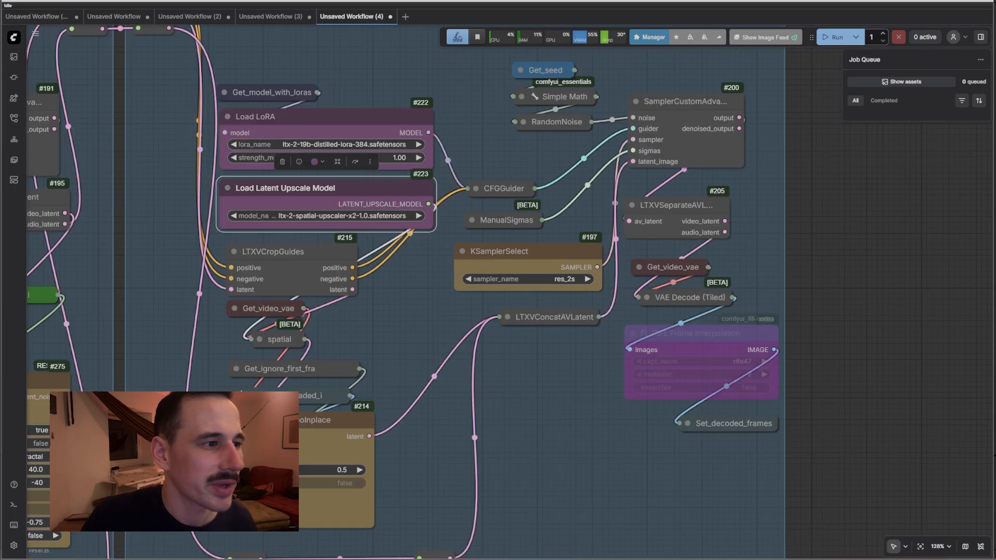
left_click(332, 449)
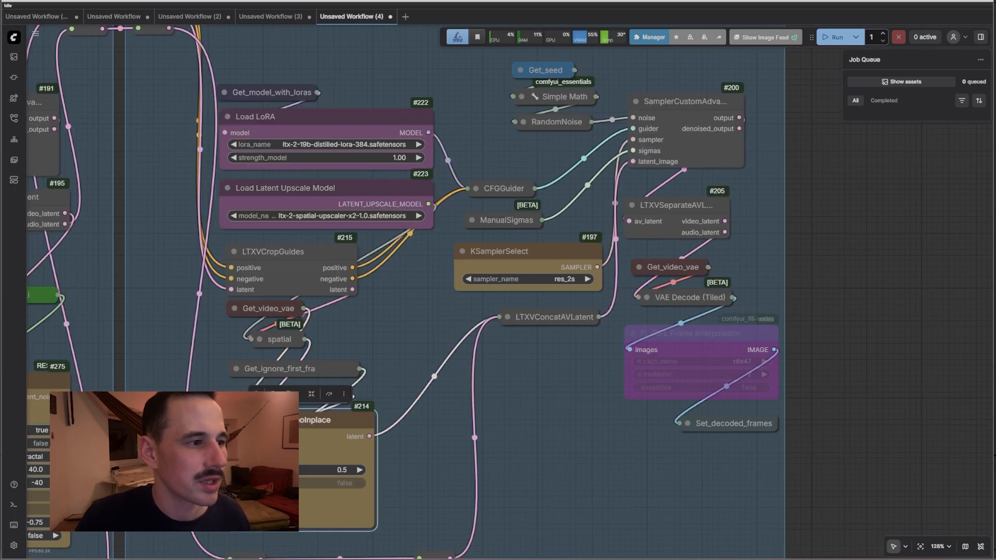
left_click_drag(475, 309, 345, 396)
left_click(393, 350)
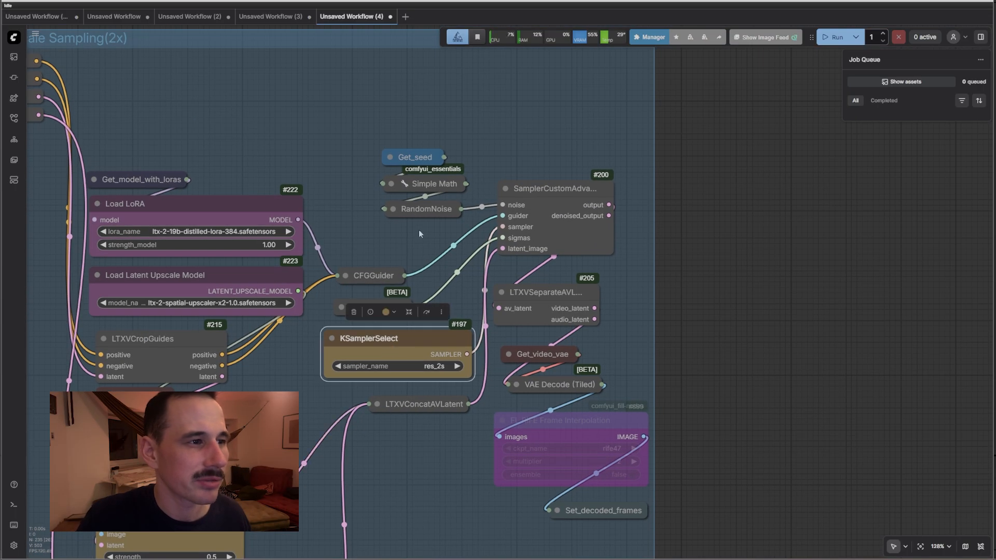
left_click(420, 233)
left_click_drag(629, 226, 568, 212)
left_click(480, 188)
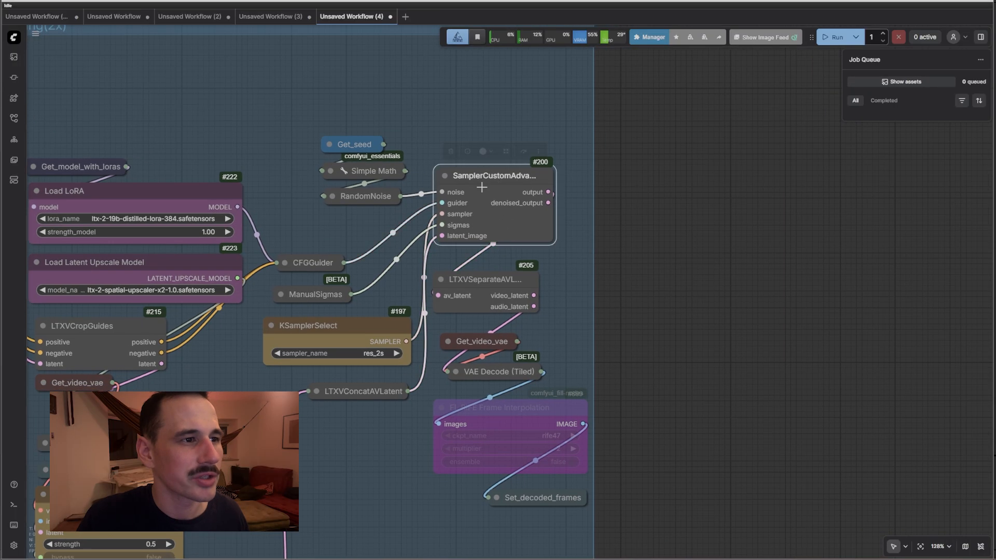
left_click_drag(671, 397, 607, 296)
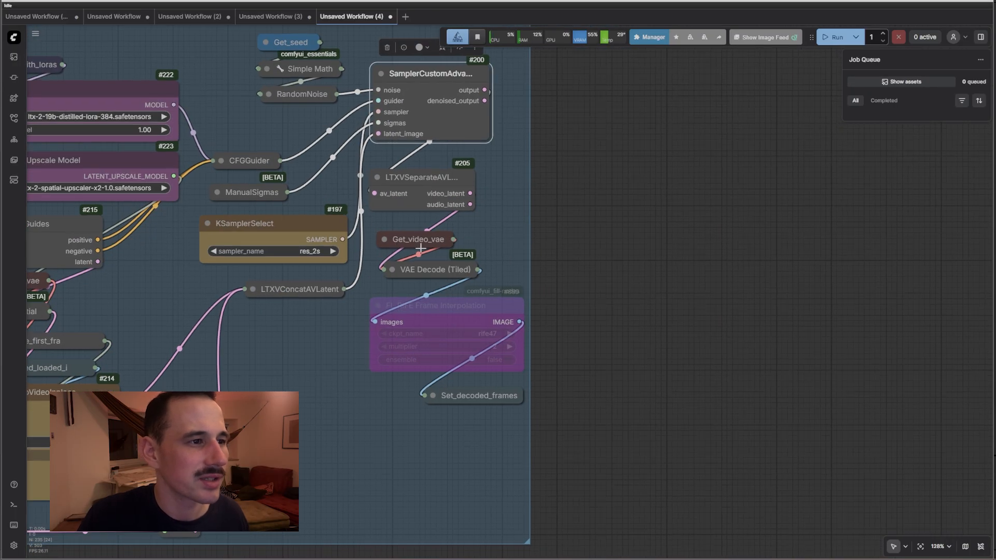
left_click(431, 272)
left_click(454, 308)
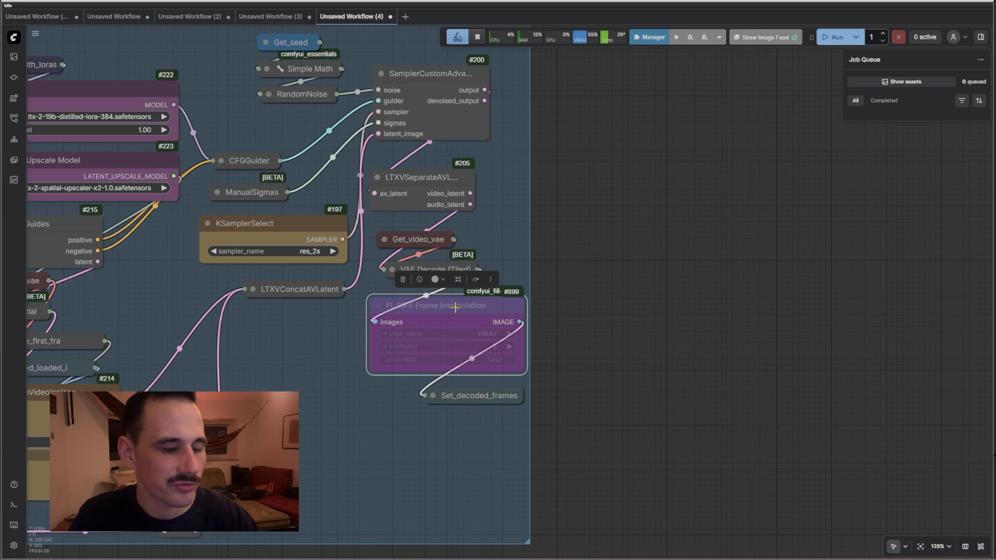
Leave RIFE interpolation bypassed and set Load Video's select_every_nth to 2 for face_melting_plate.mp4
key("ctrl+m")
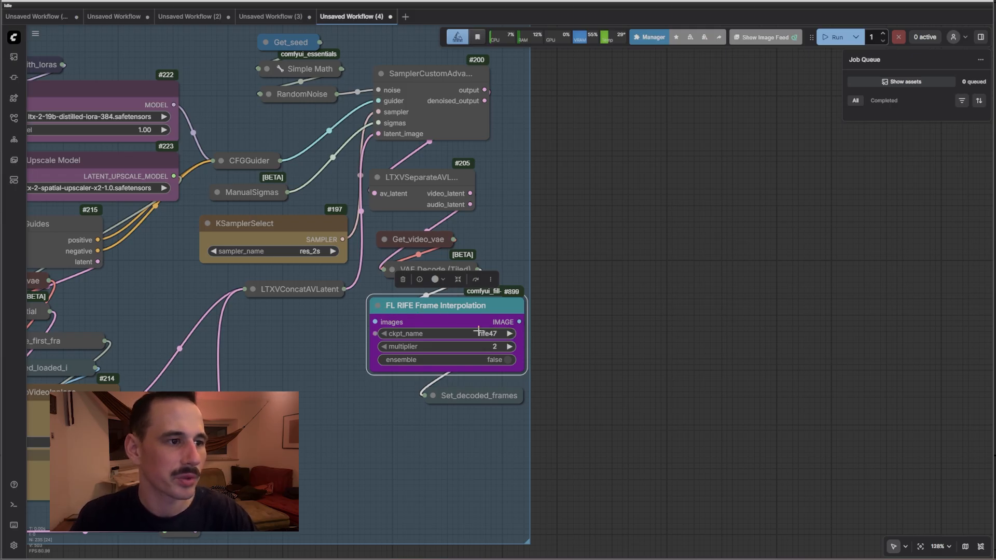
key("ctrl+b")
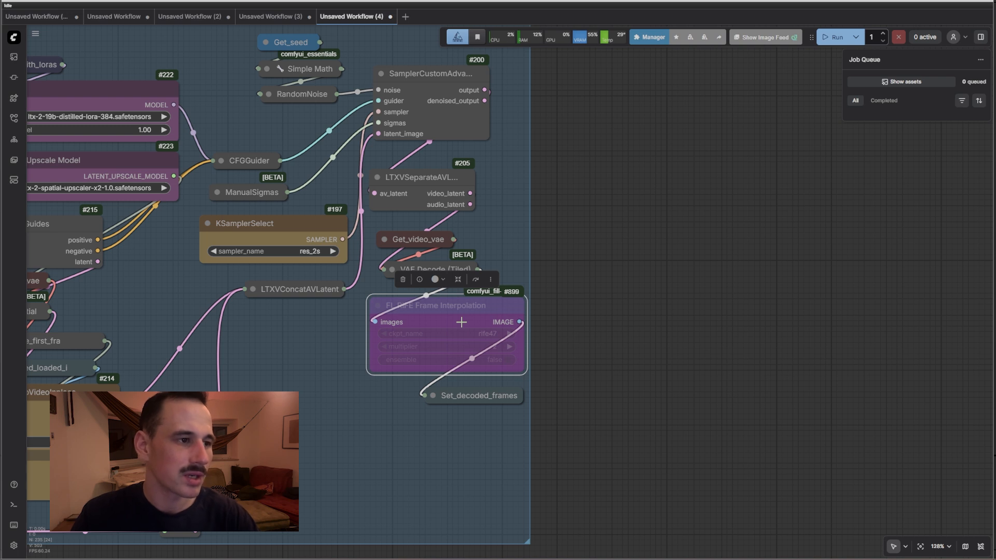
scroll(462, 322, "down", 9)
left_click_drag(197, 37, 715, 371)
scroll(479, 270, "up", 6)
scroll(456, 258, "up", 3)
left_click(446, 230)
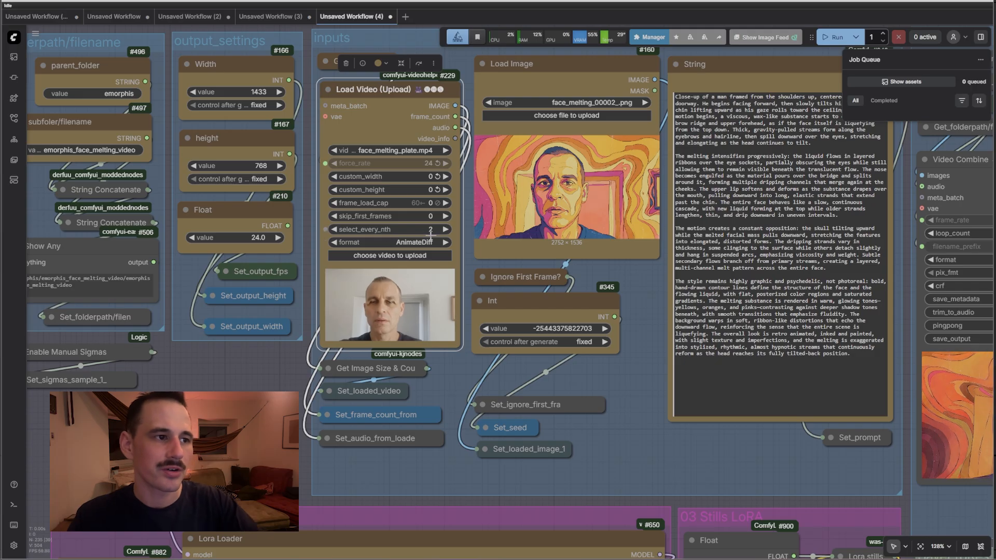
Toggle the RIFE frame interpolation node on and back to bypassed with Ctrl+B
scroll(390, 238, "down", 10)
left_click_drag(739, 379, 565, 262)
scroll(565, 262, "up", 5)
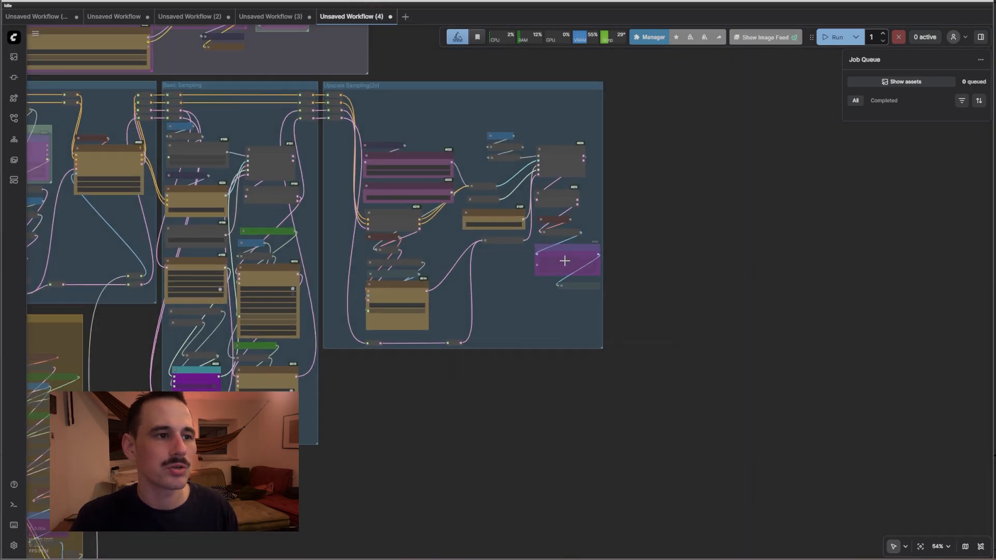
left_click(554, 250)
key("ctrl+b")
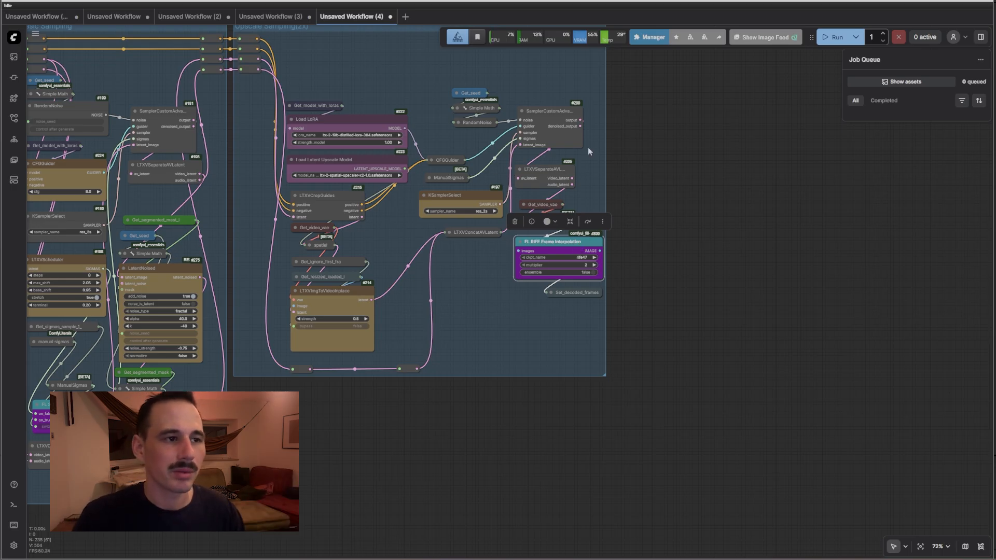
left_click_drag(714, 137, 710, 287)
key("ctrl+b")
Inspect the Set_decoded_frames node and the Output group's Video Combine node
left_click_drag(602, 117, 978, 354)
scroll(510, 225, "up", 2)
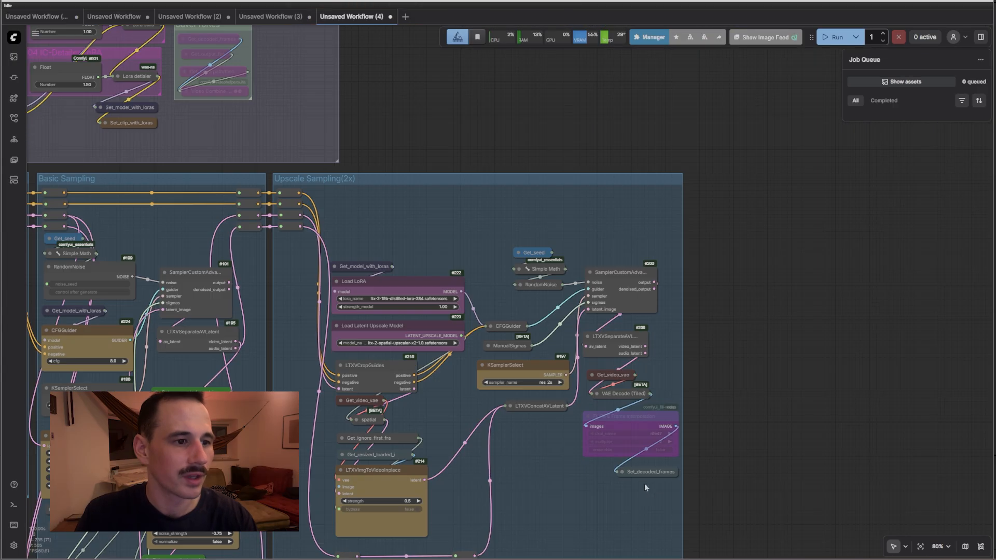
left_click(647, 474)
scroll(472, 210, "down", 4)
left_click_drag(472, 211, 712, 523)
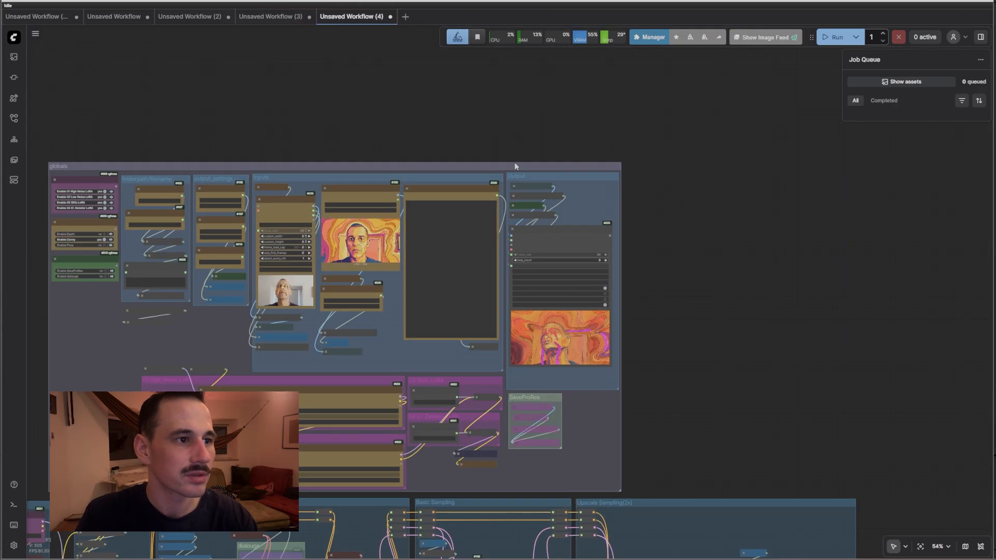
scroll(545, 199, "up", 7)
left_click(669, 295)
scroll(669, 294, "up", 9)
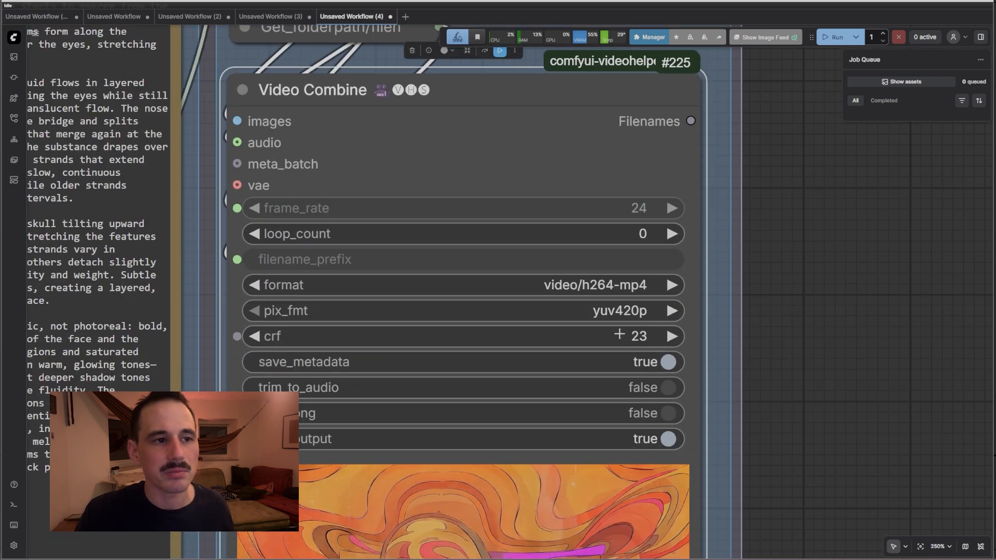
scroll(621, 334, "down", 16)
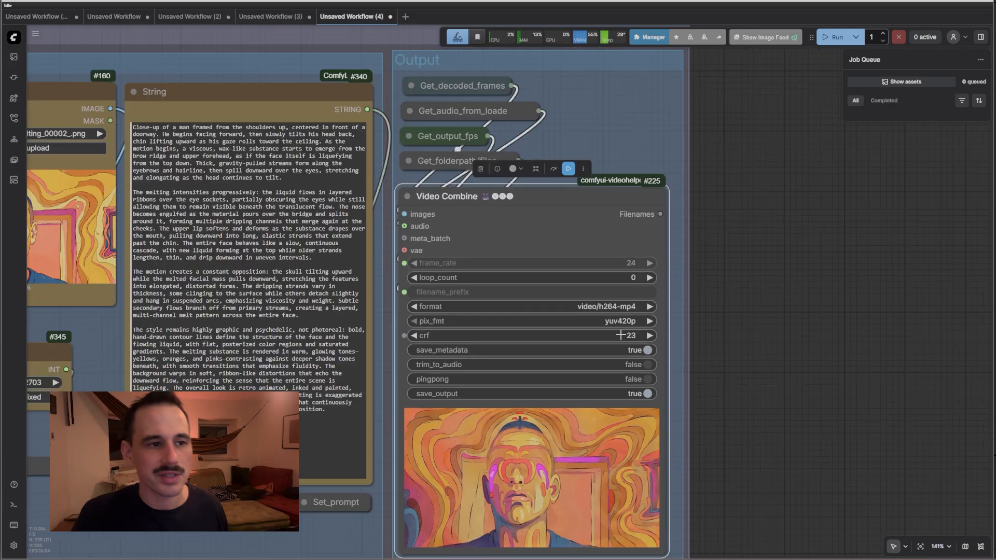
scroll(485, 341, "up", 6)
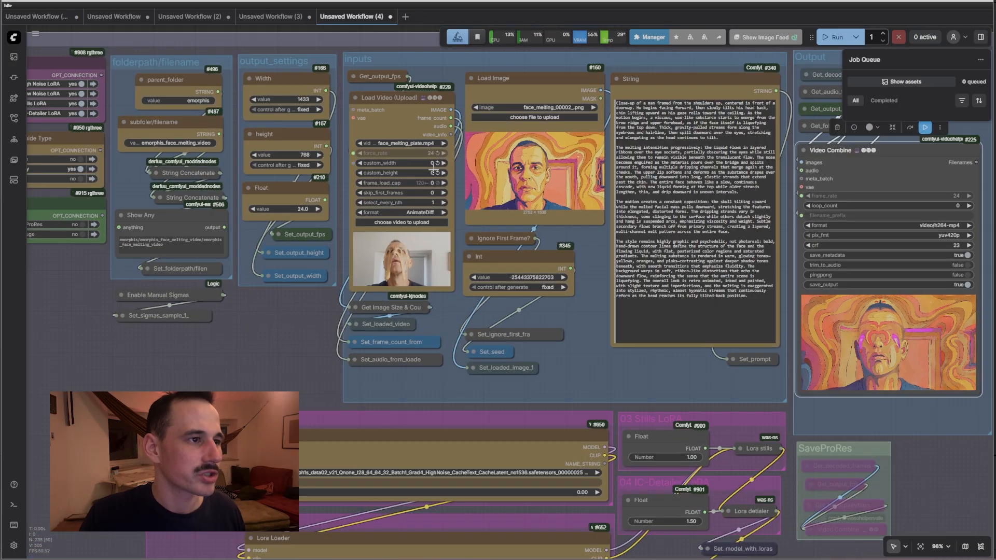
Set Enable SaveProRes to yes in the globals settings, then survey the lower workflow groups
left_click_drag(67, 261, 173, 284)
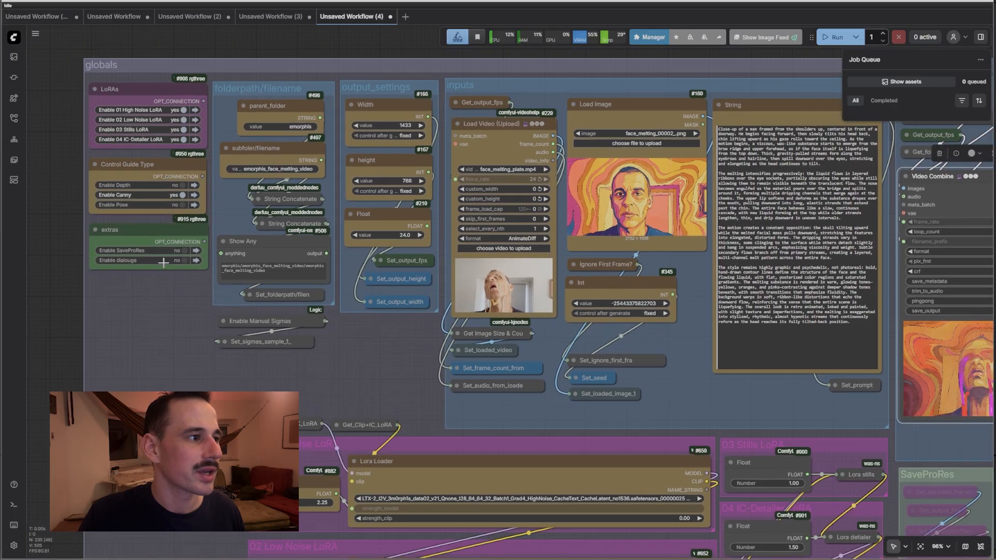
scroll(178, 255, "up", 4)
left_click(194, 246)
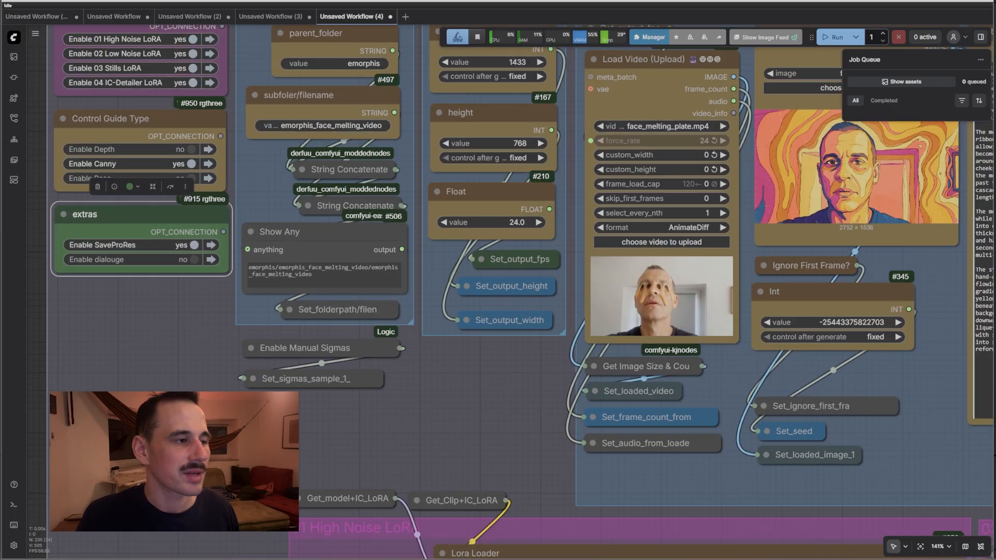
scroll(85, 253, "down", 10)
left_click_drag(733, 462, 737, 315)
scroll(739, 314, "down", 4)
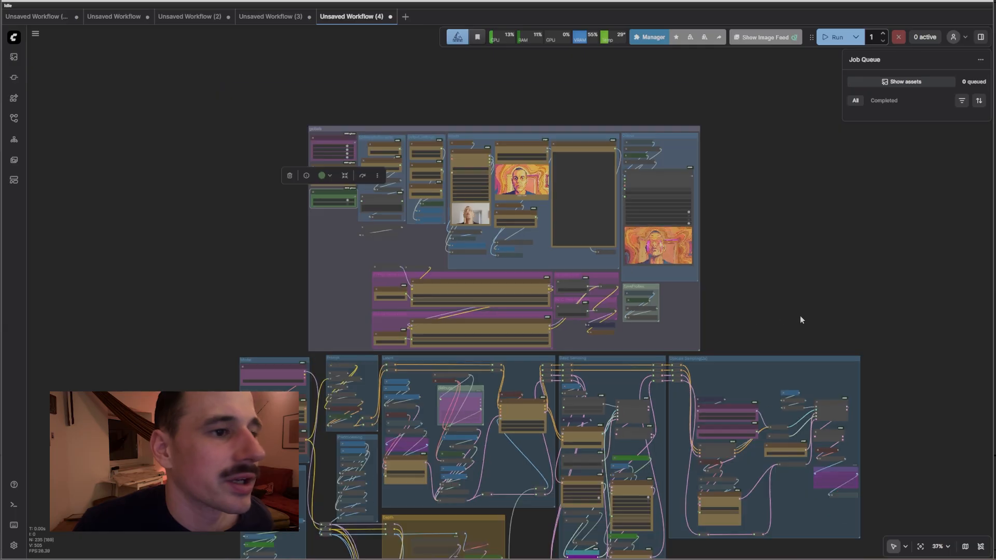
left_click_drag(798, 317, 784, 175)
left_click_drag(630, 409, 623, 273)
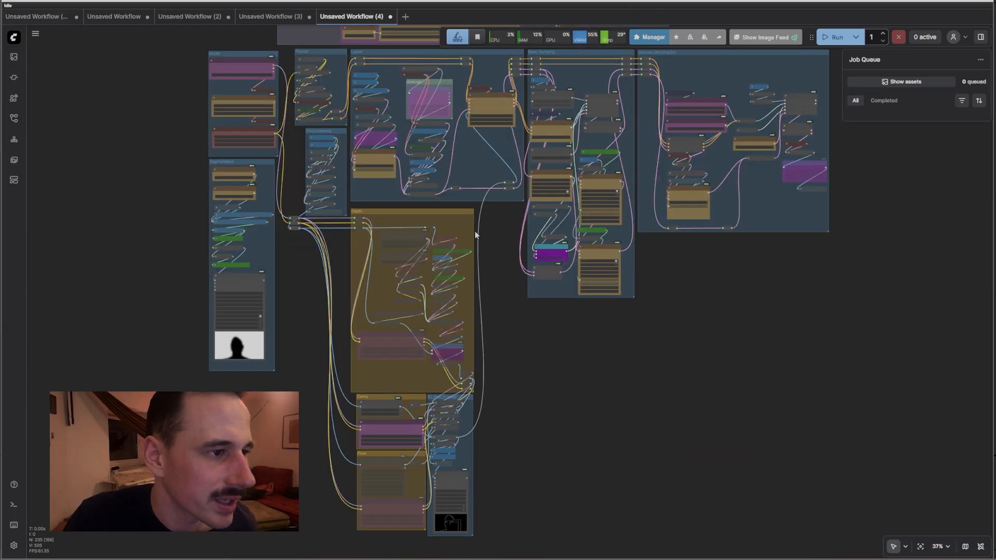
scroll(699, 214, "up", 5)
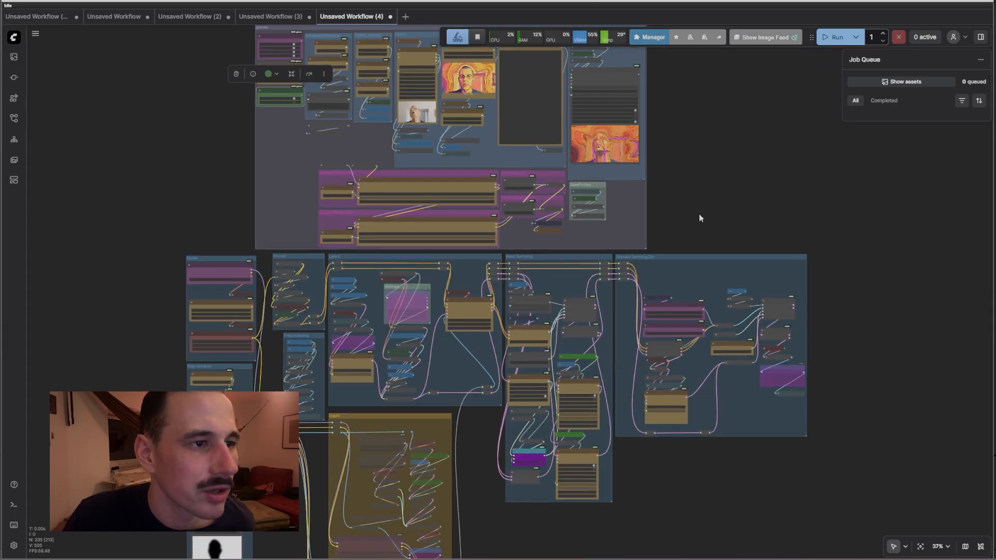
scroll(699, 214, "up", 2)
scroll(712, 204, "down", 4)
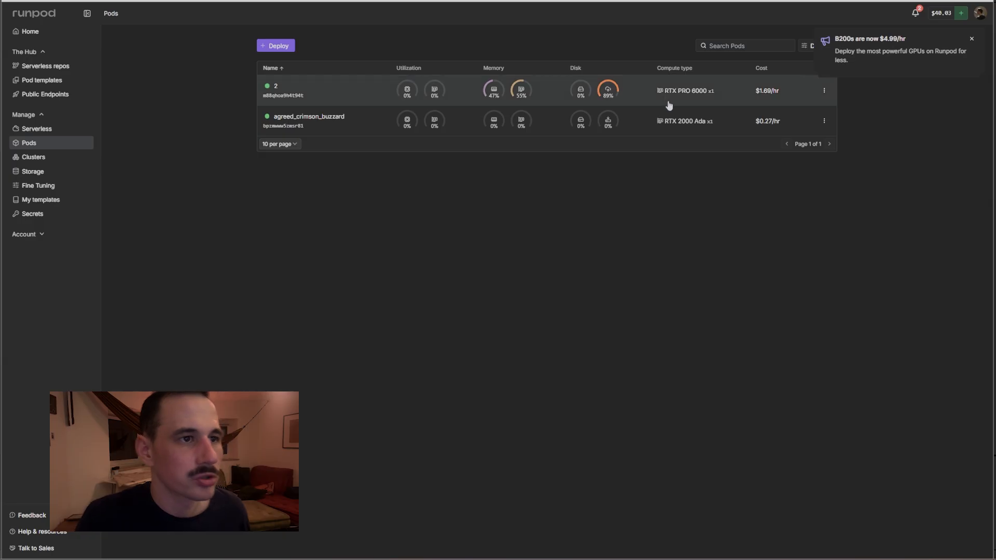
Check the RTX PRO 6000 pod's compute type and disk usage, then open the Deploy GPU pod page
mouse_move(656, 99)
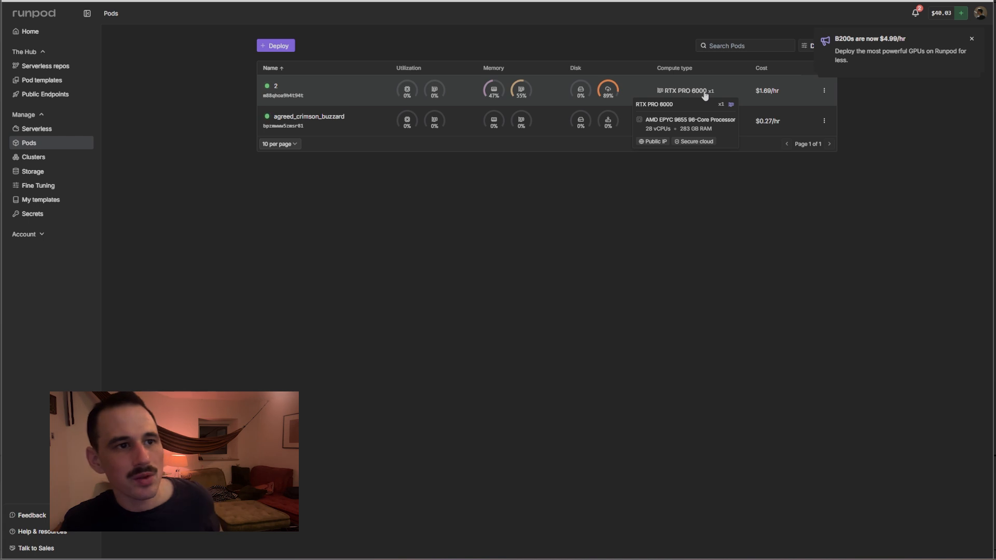
mouse_move(615, 100)
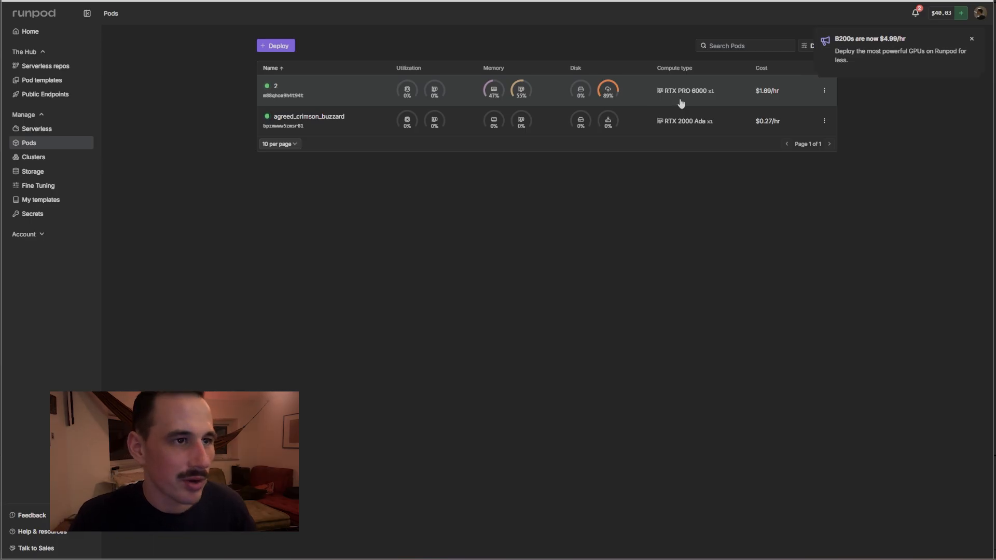
left_click(266, 48)
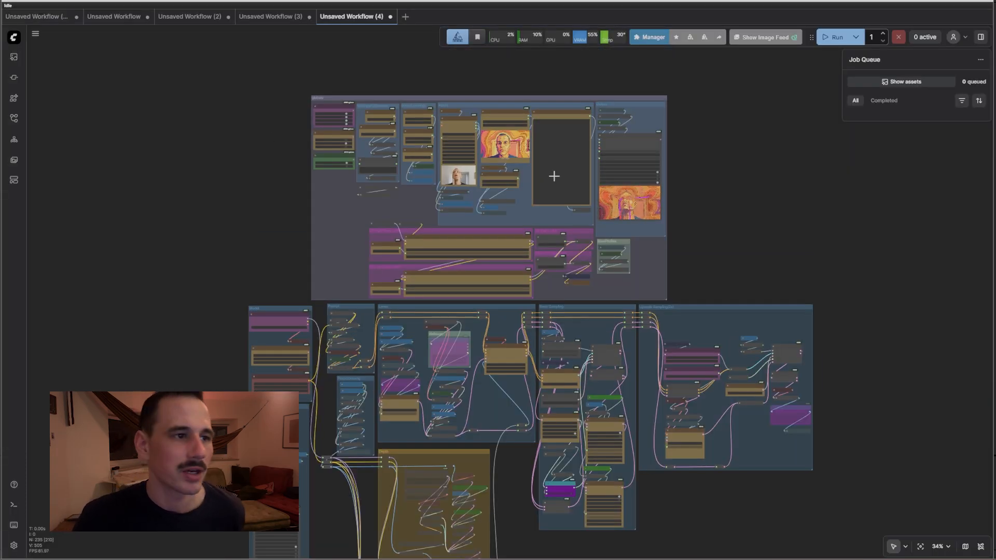
Zoom and pan in on the Model group's Load Checkpoint and VAE loaders
scroll(419, 204, "up", 4)
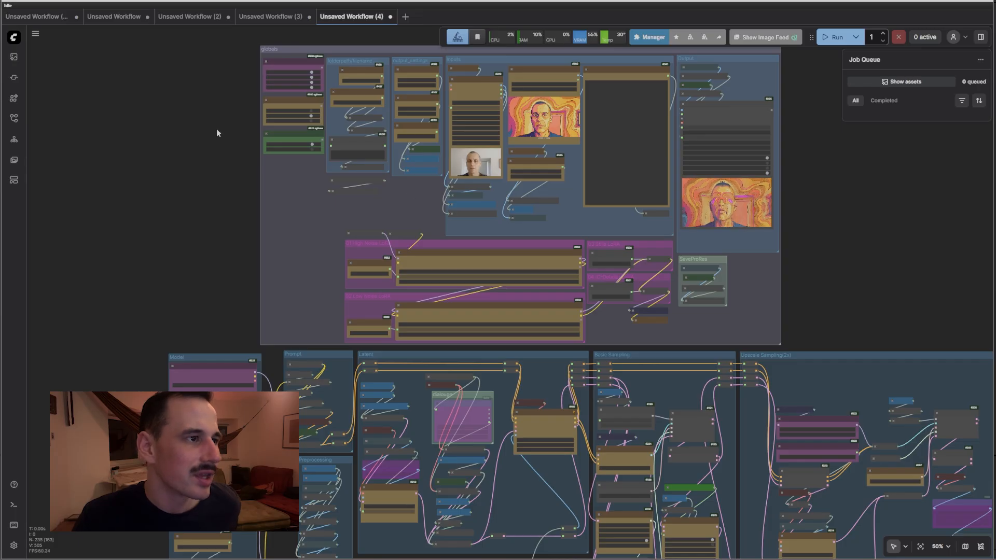
left_click_drag(217, 129, 204, 166)
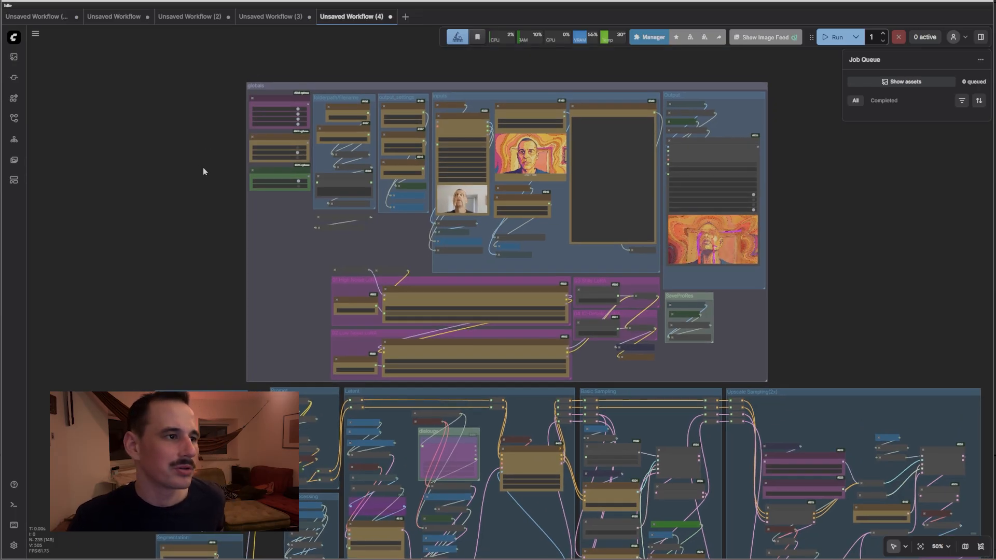
left_click_drag(796, 296, 741, 286)
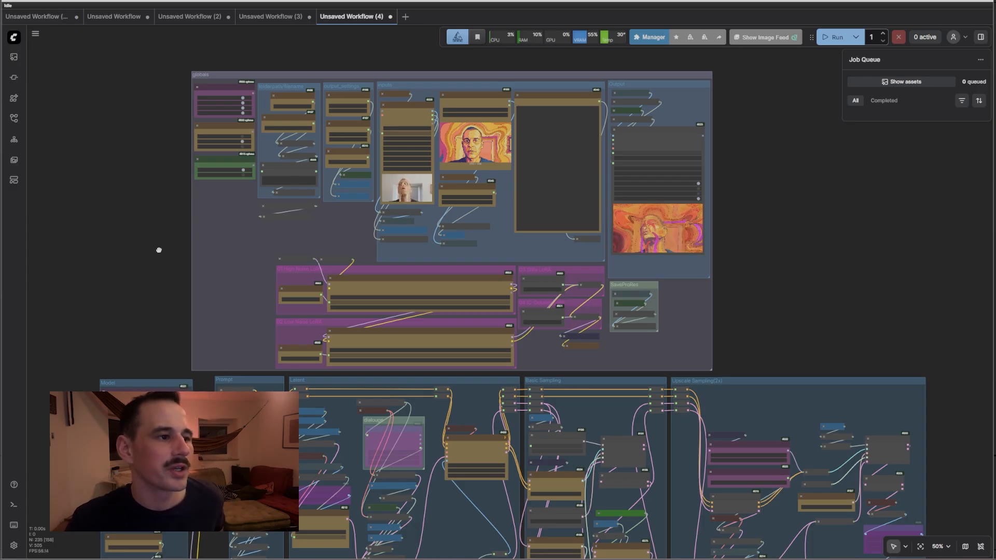
scroll(165, 262, "up", 1)
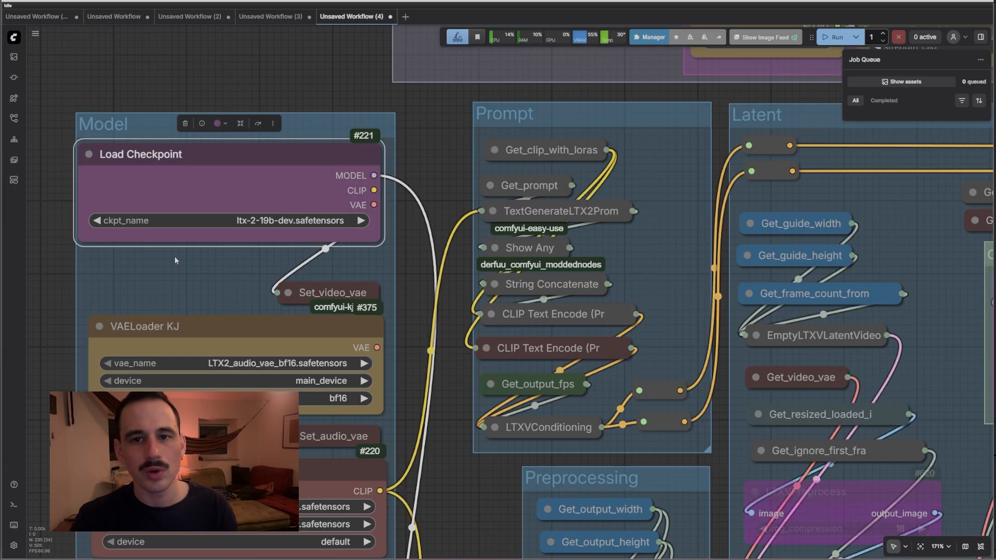
Review the 3m0rph1s HighNoise and LowNoise LoRA loaders and their strengths
scroll(412, 142, "down", 4)
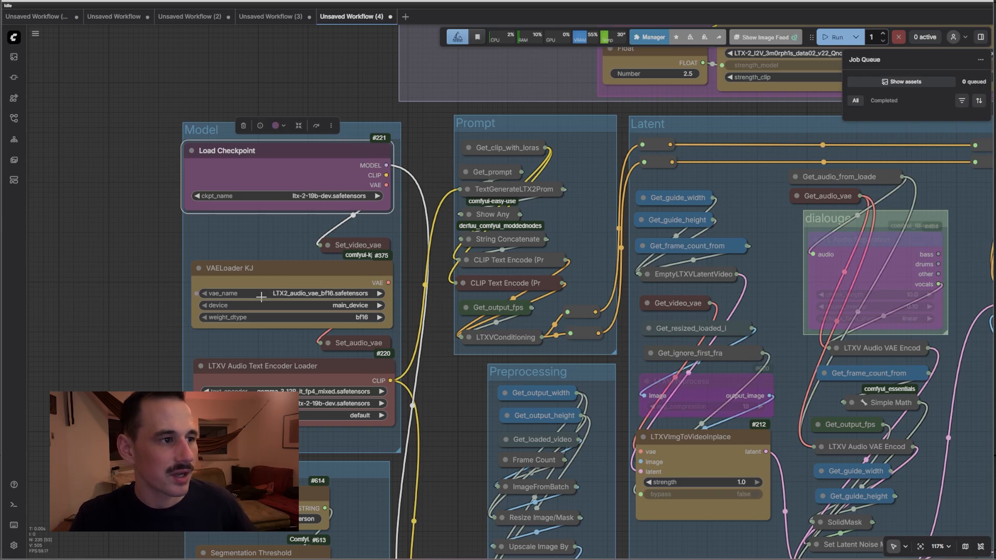
scroll(316, 394, "down", 3)
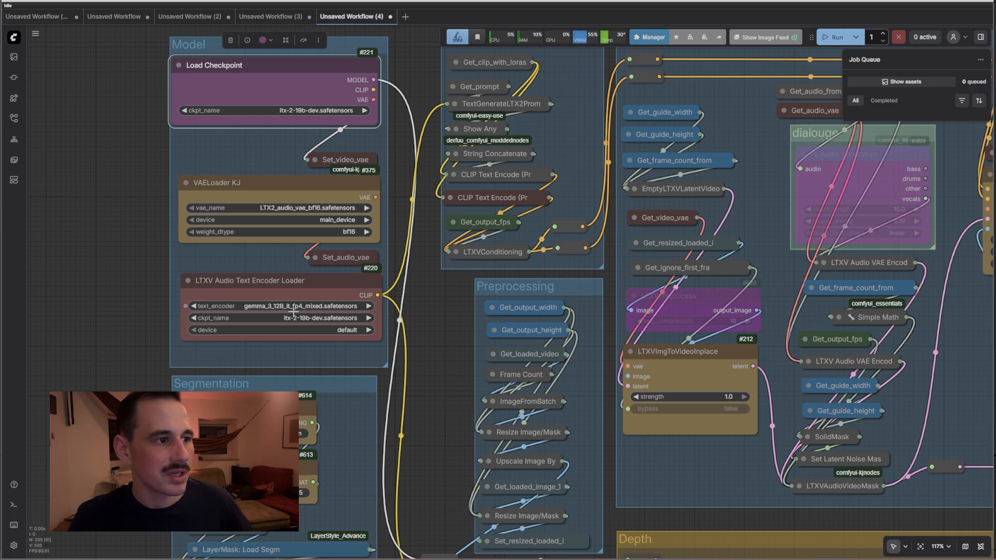
left_click(279, 290)
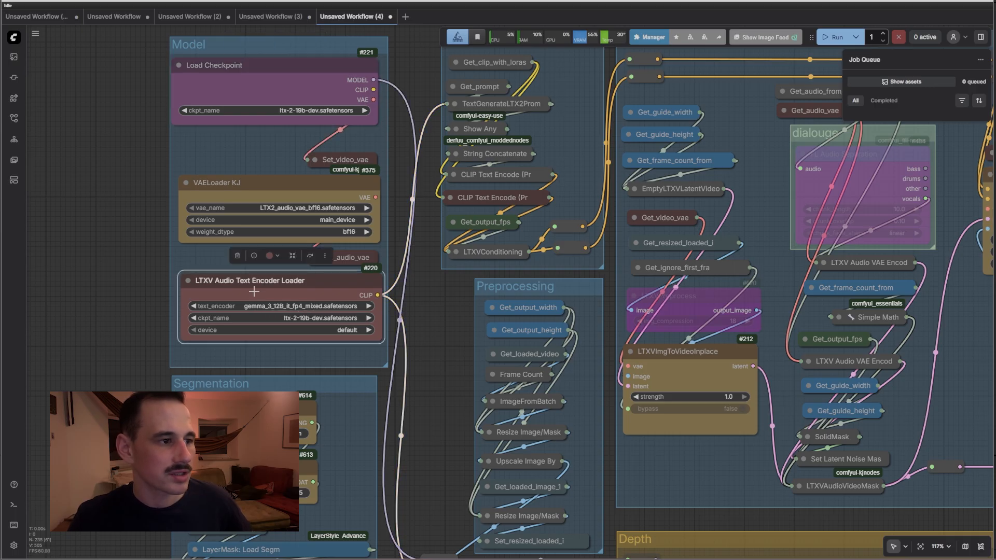
scroll(384, 329, "down", 3)
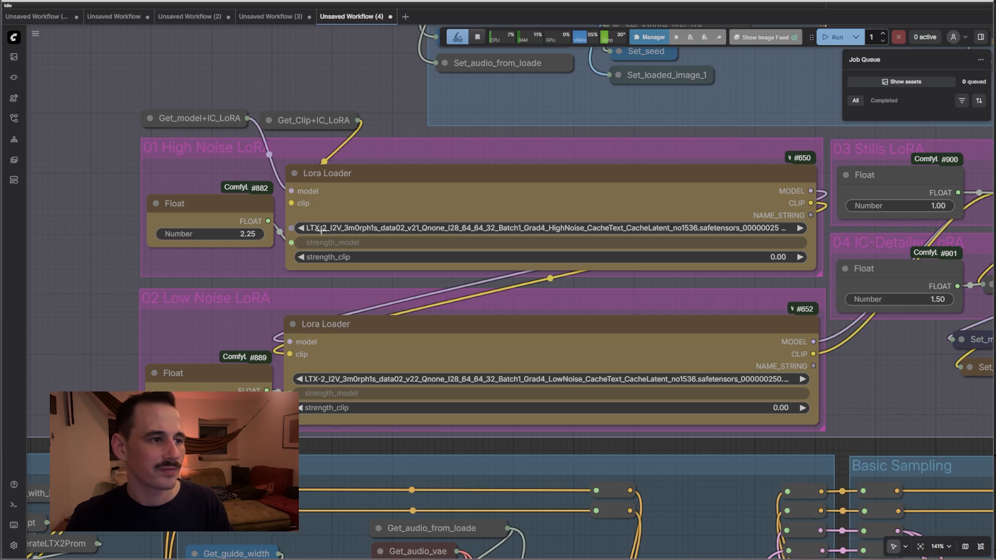
scroll(321, 229, "up", 8)
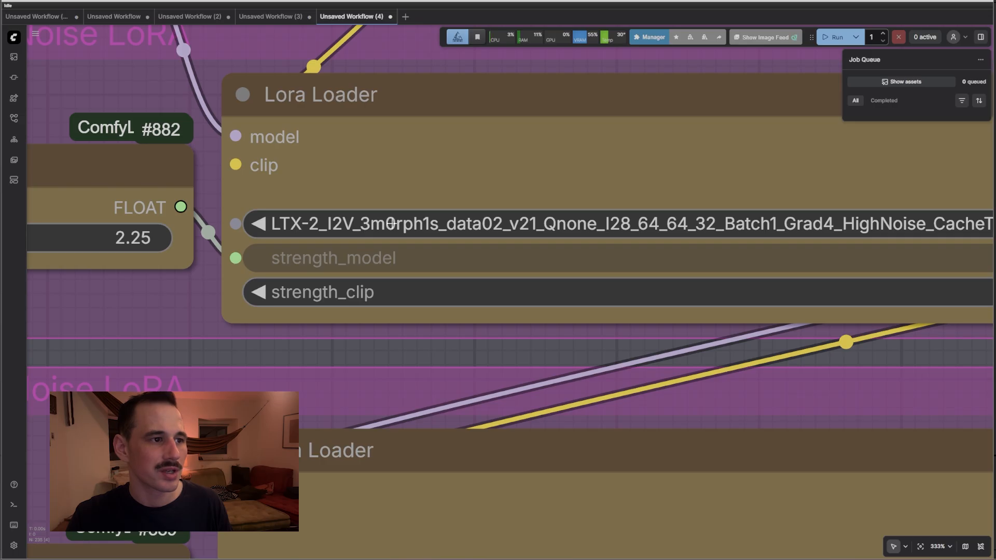
scroll(427, 224, "down", 9)
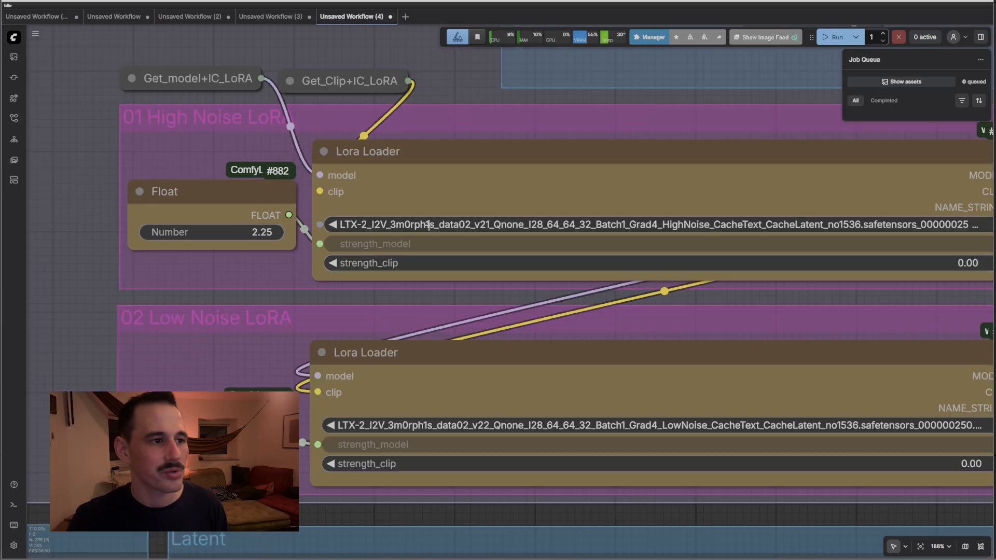
Expand and re-collapse the GFX_IMPR5N stills LoRA, then expand the ic-lora-detailer LoRA node
left_click_drag(160, 186, 9, 191)
left_click_drag(879, 371, 819, 379)
left_click(746, 210)
left_click_drag(887, 228, 678, 228)
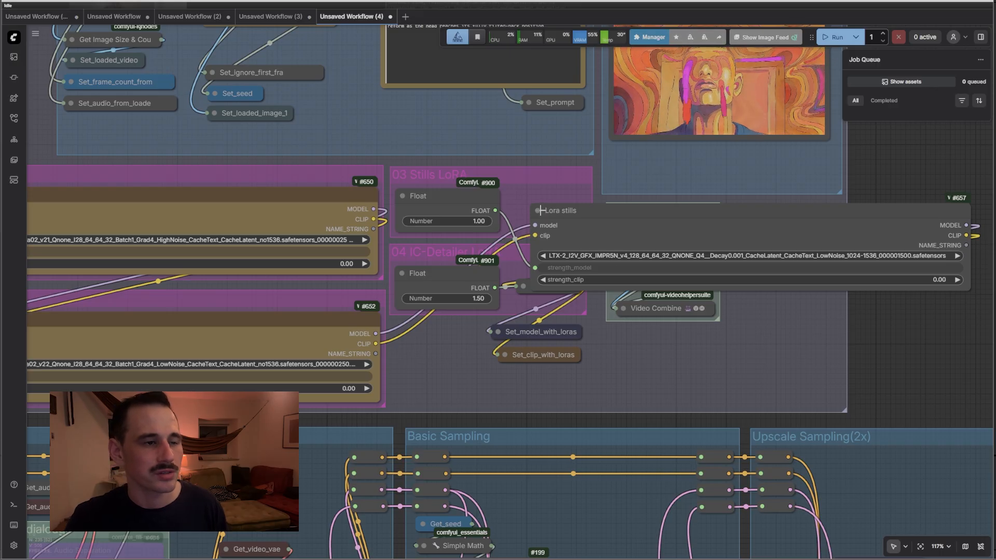
left_click(538, 211)
left_click(523, 287)
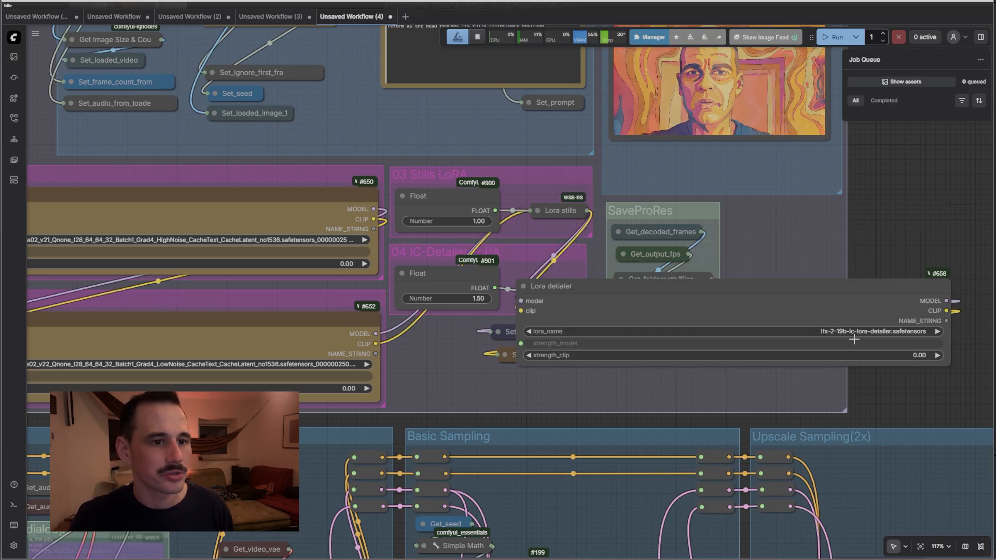
scroll(961, 348, "up", 2)
scroll(960, 349, "up", 2)
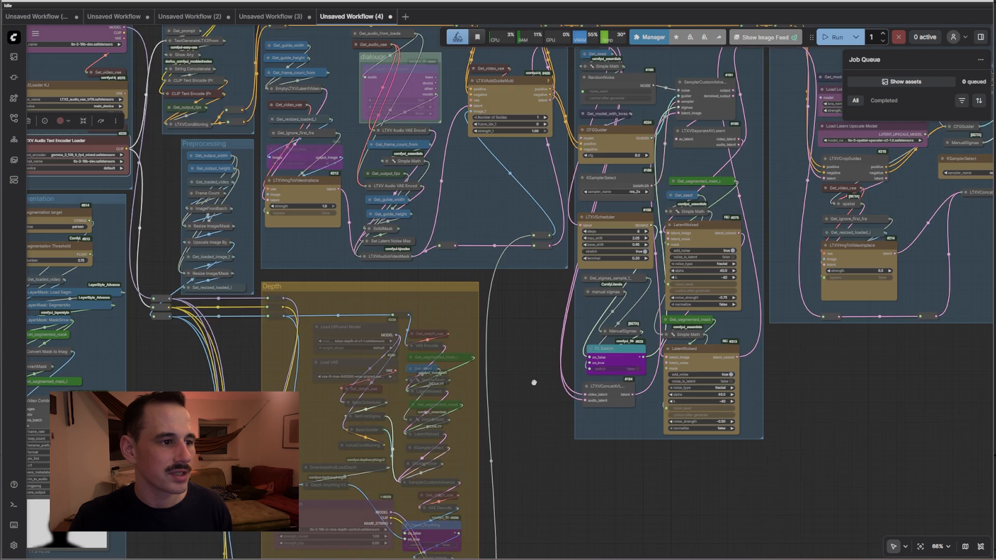
Review the Depth, Canny and Pose control LoRA groups in turn
scroll(418, 339, "up", 5)
scroll(418, 338, "up", 7)
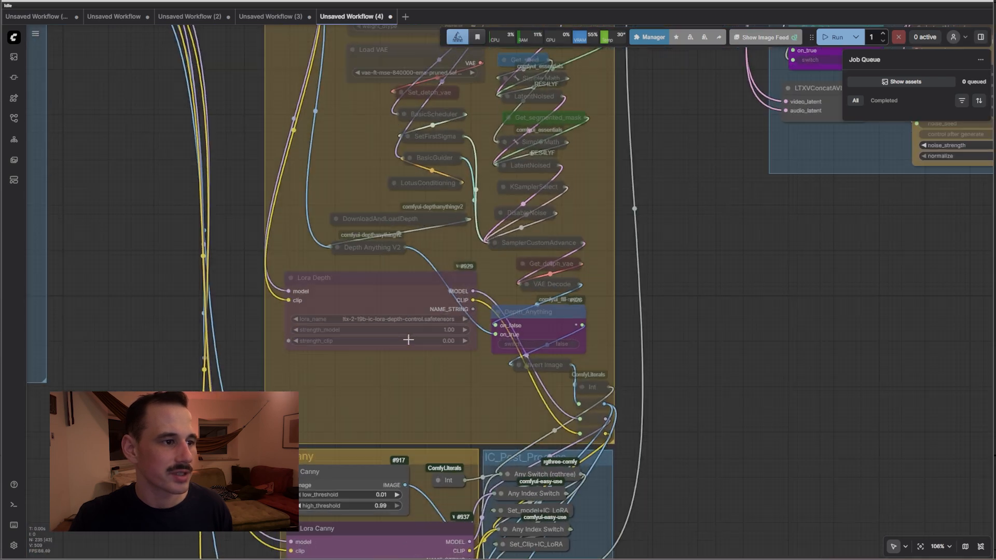
left_click(372, 287)
scroll(401, 315, "up", 5)
scroll(677, 382, "down", 5)
left_click_drag(845, 335, 833, 44)
scroll(538, 363, "up", 4)
scroll(453, 340, "down", 5)
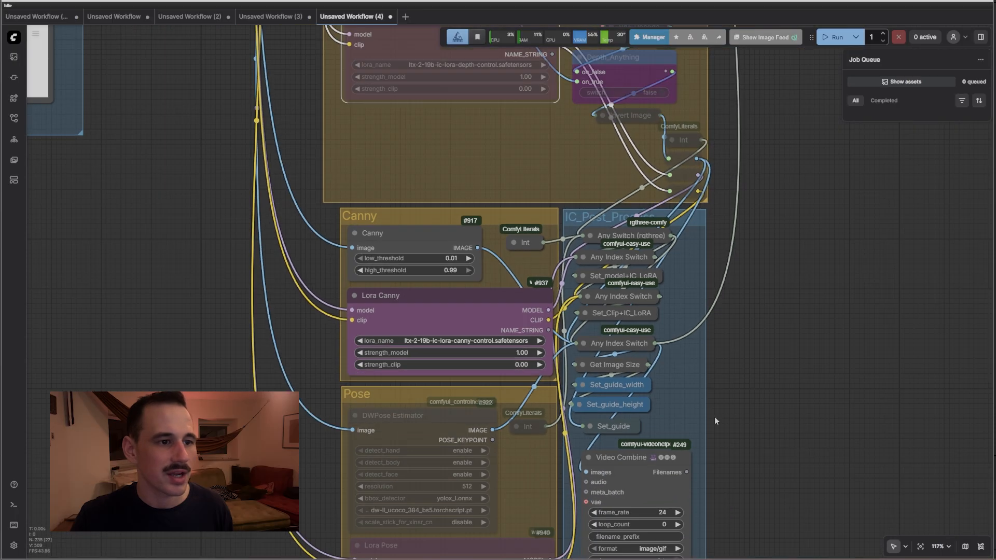
left_click_drag(715, 416, 768, 116)
scroll(387, 270, "up", 4)
scroll(387, 270, "down", 10)
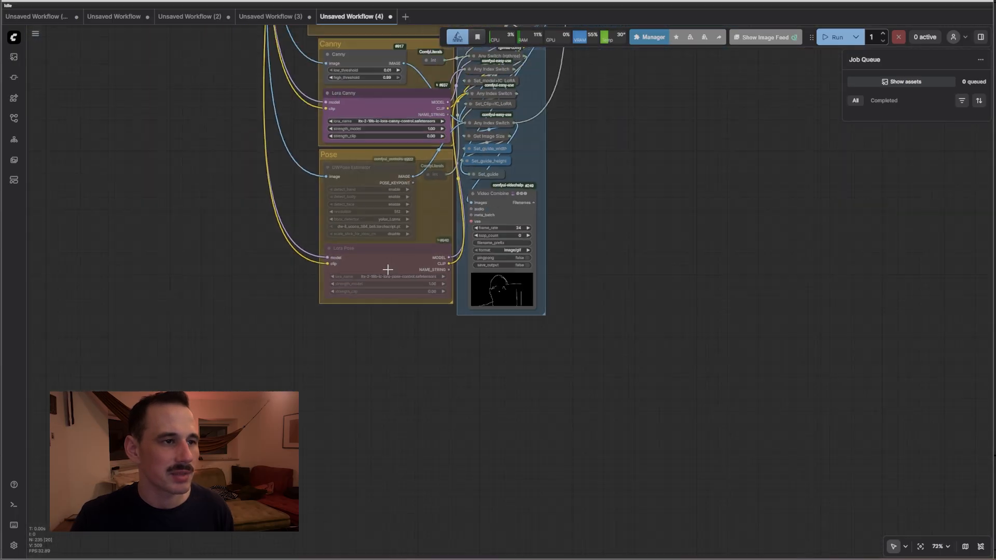
Pan back past the Depth group to the LoRA, Prompt and sampling groups
left_click_drag(654, 88, 625, 351)
left_click_drag(657, 256, 622, 467)
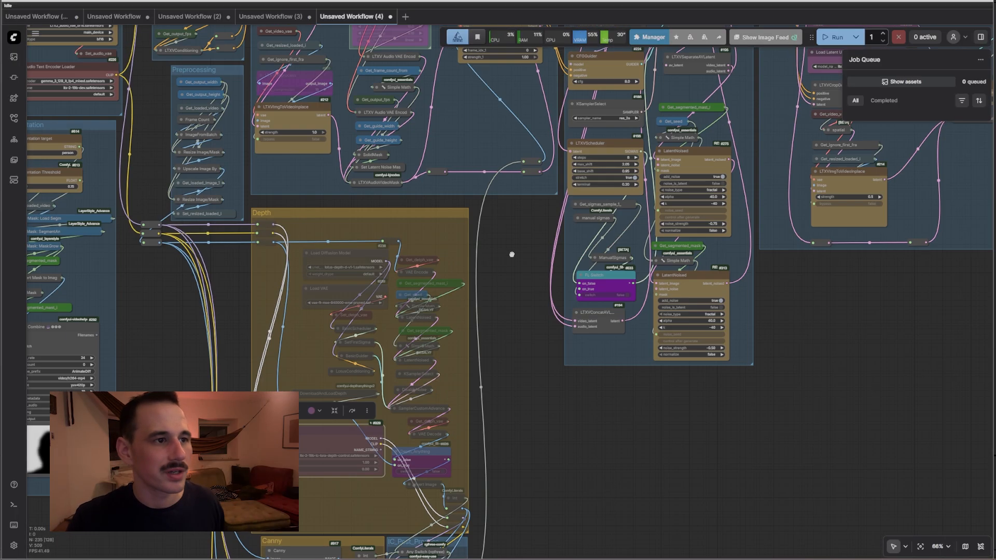
left_click_drag(511, 251, 483, 482)
left_click_drag(791, 171, 552, 167)
Inspect Upscale Sampling(2x)'s distilled LoRA and latent upscaler model, then zoom out to the full graph
scroll(593, 316, "up", 8)
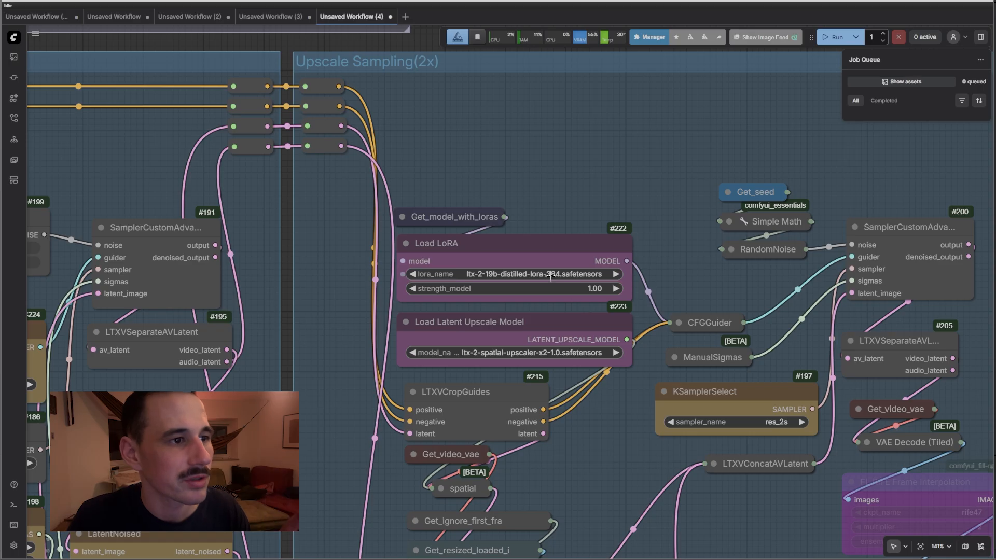
scroll(547, 275, "up", 1)
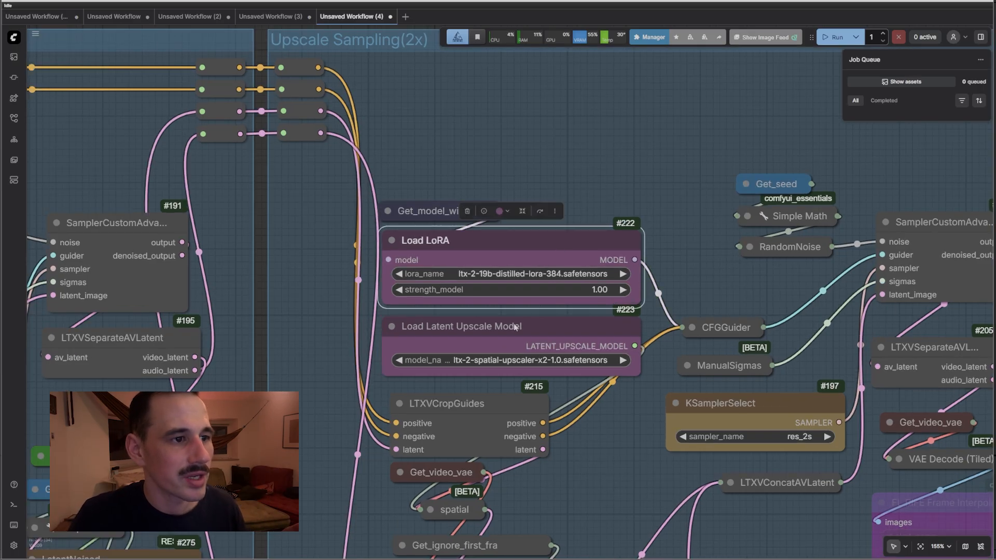
left_click(546, 337)
scroll(523, 340, "down", 15)
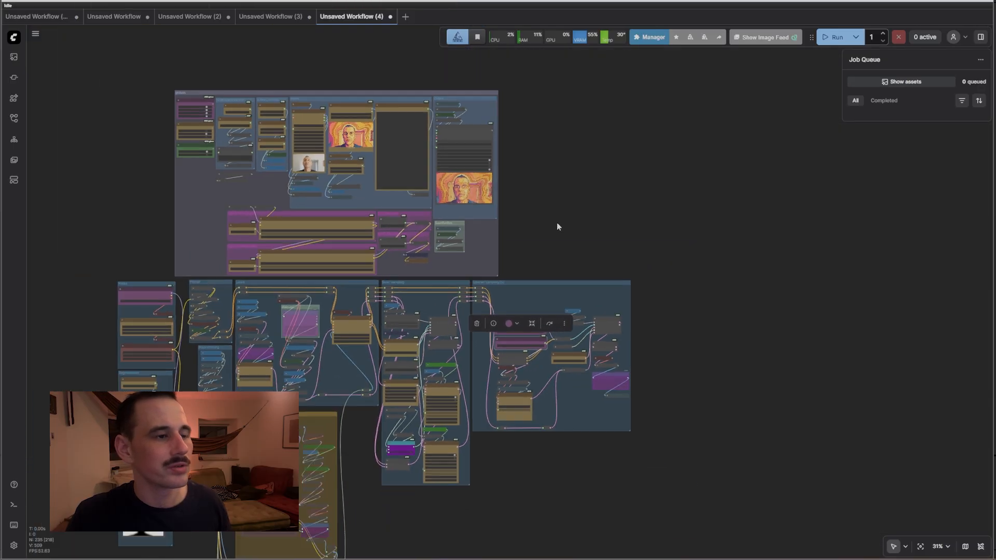
left_click_drag(558, 227, 605, 220)
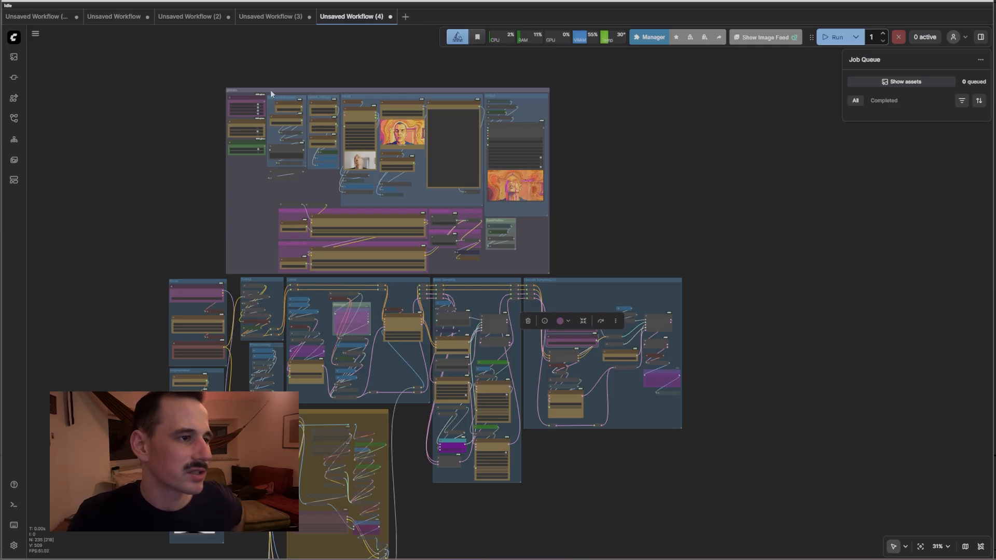
Nudge the top workflow group slightly right by its title bar
left_click_drag(271, 94, 283, 91)
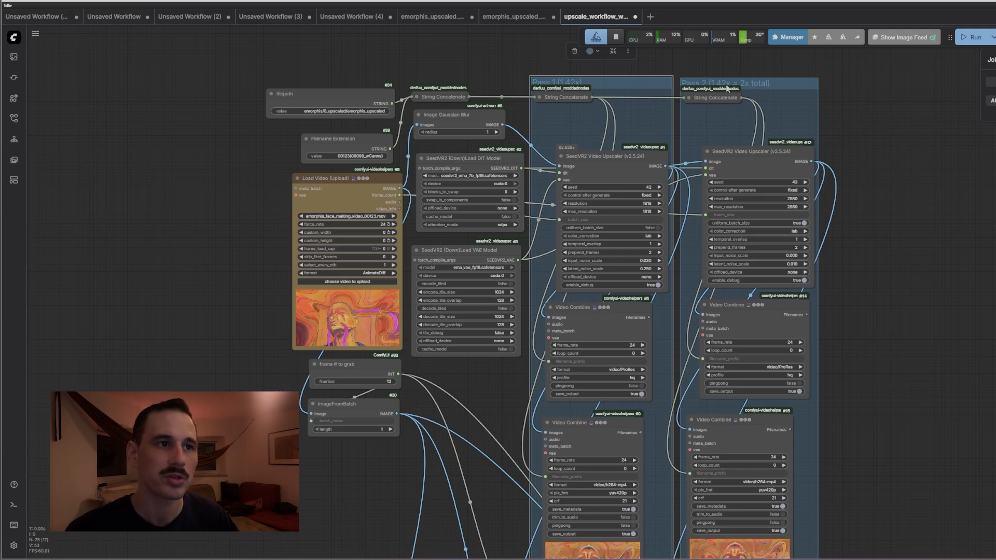
Check the resolution values of the pass 1 and pass 2 SeedVR2 upscalers
scroll(573, 277, "up", 5)
left_click(688, 163)
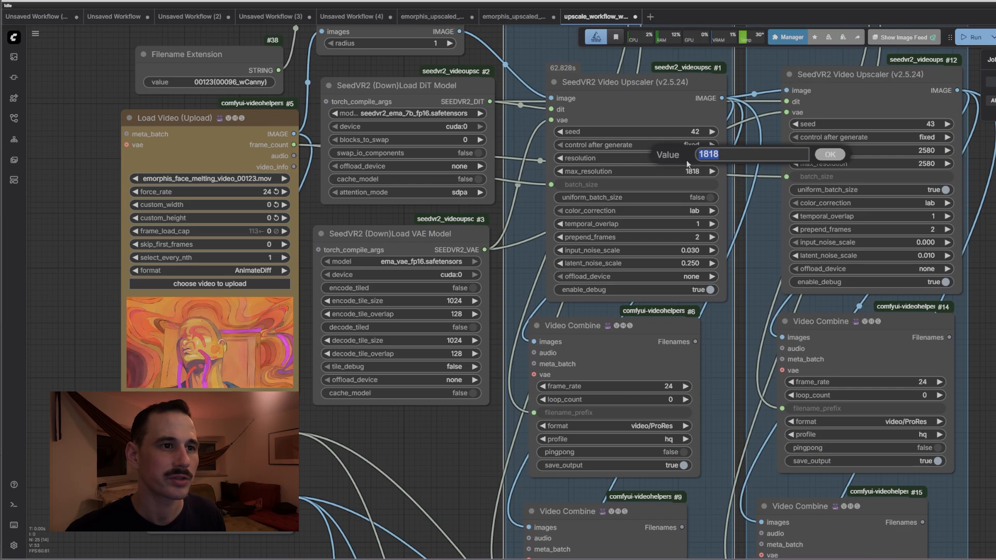
left_click(823, 159)
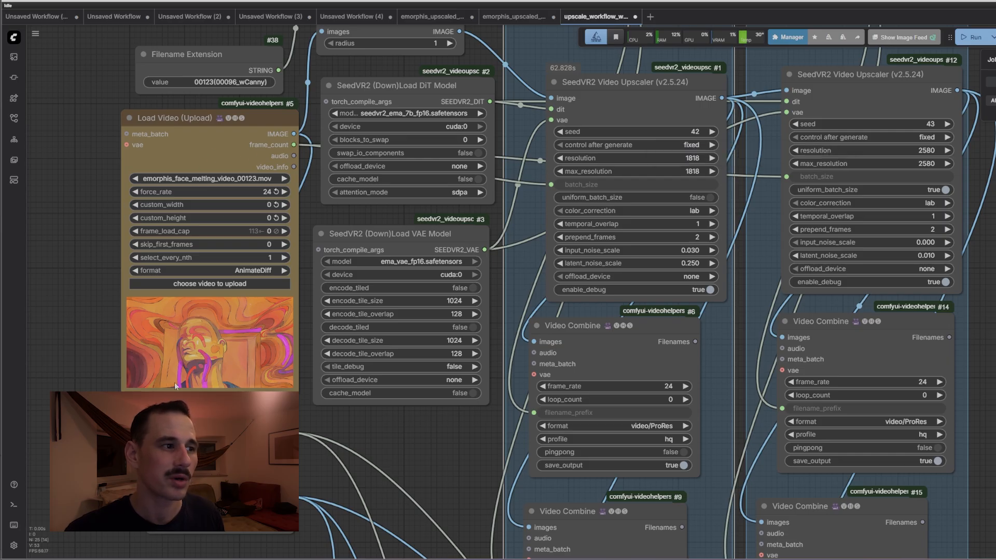
left_click(912, 150)
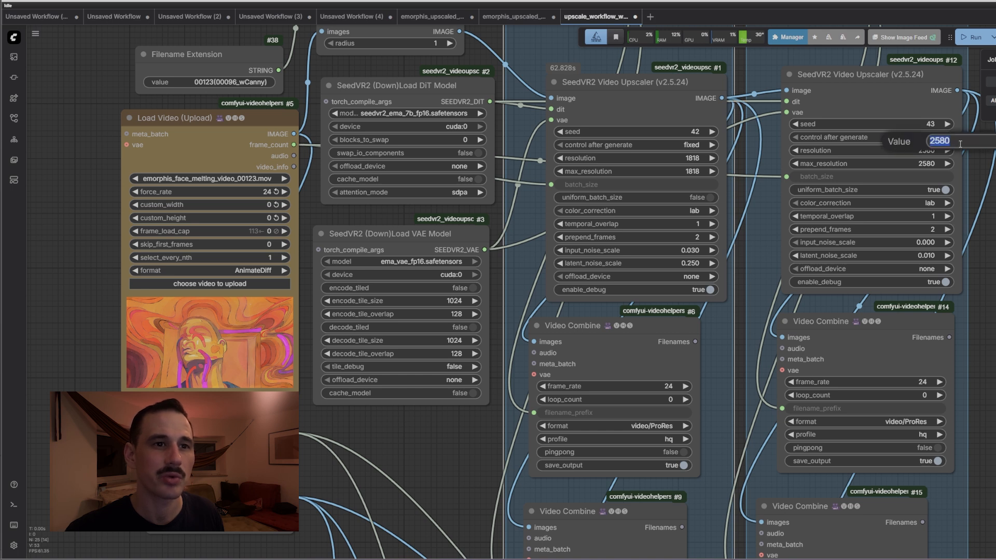
scroll(581, 260, "down", 4)
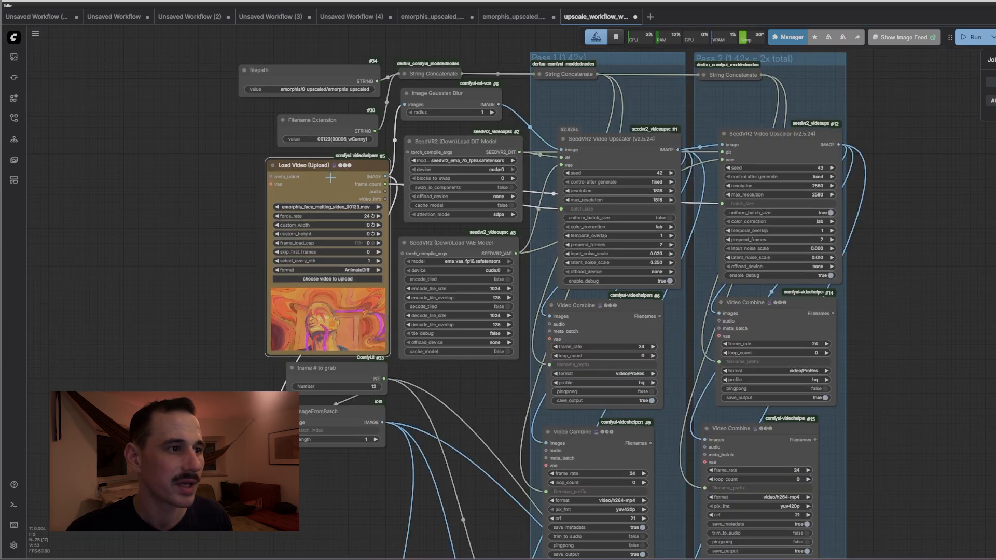
scroll(461, 177, "up", 3)
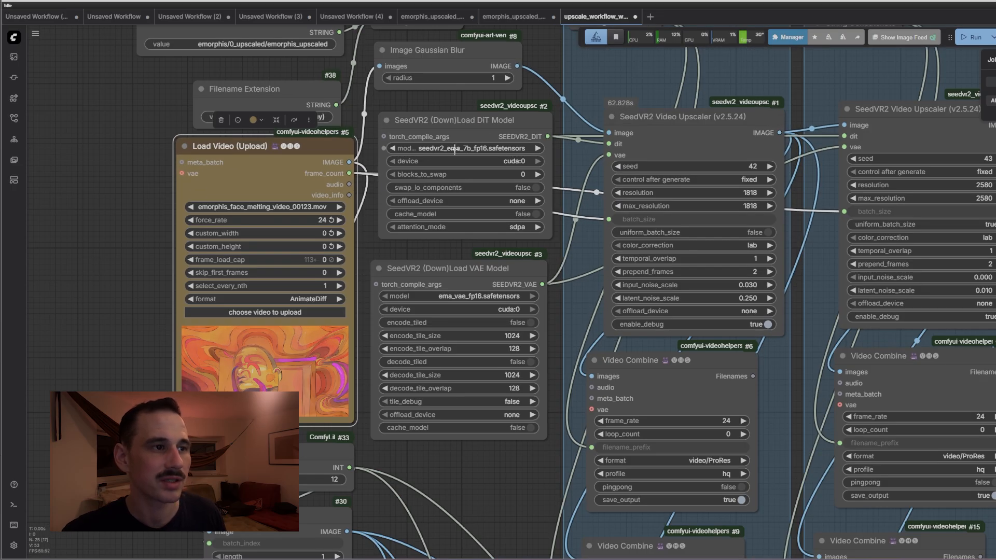
Tidy the SeedVR2 DiT and VAE loader nodes and inspect the Load Video node
left_click(484, 134)
left_click_drag(474, 271, 513, 268)
left_click_drag(125, 214, 249, 223)
left_click(451, 178)
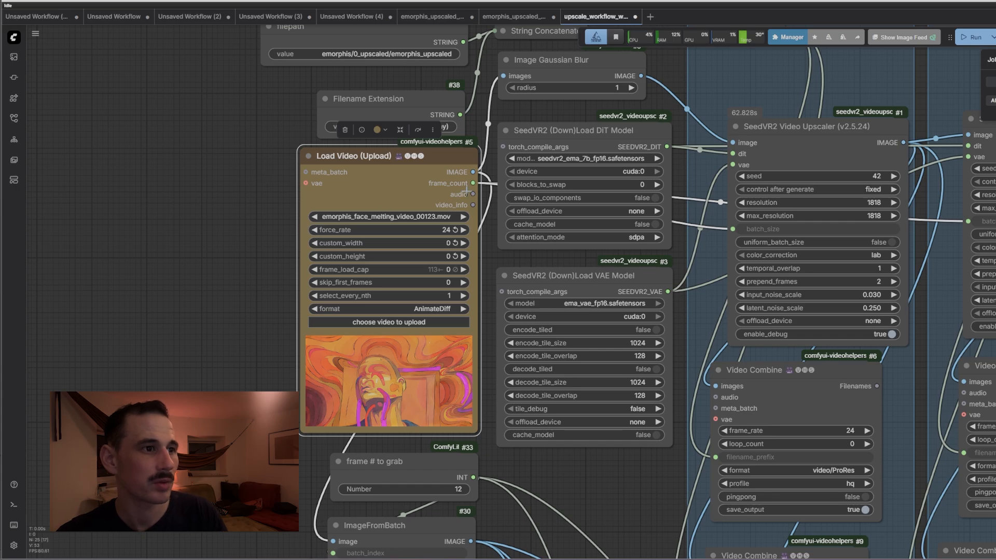
scroll(622, 258, "right", 5)
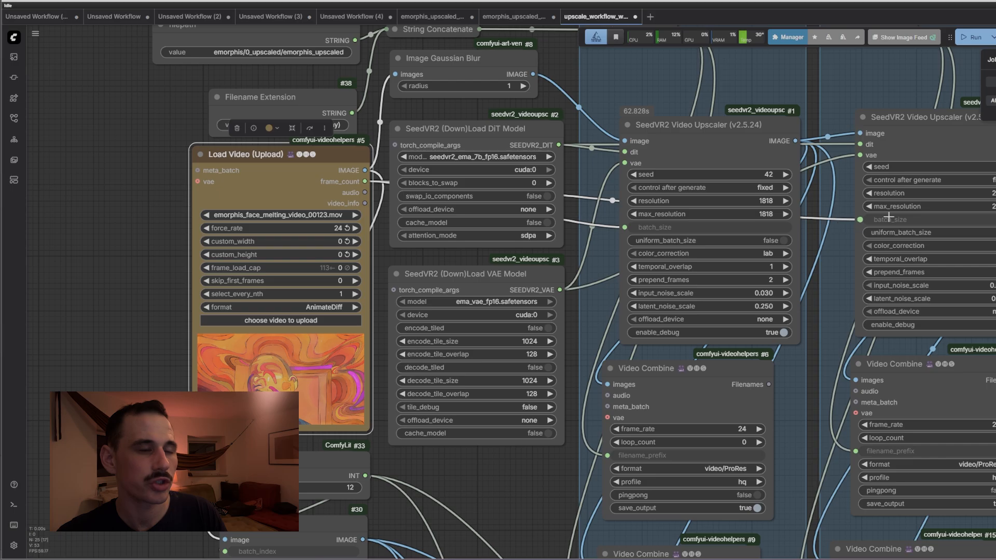
left_click_drag(927, 139, 922, 136)
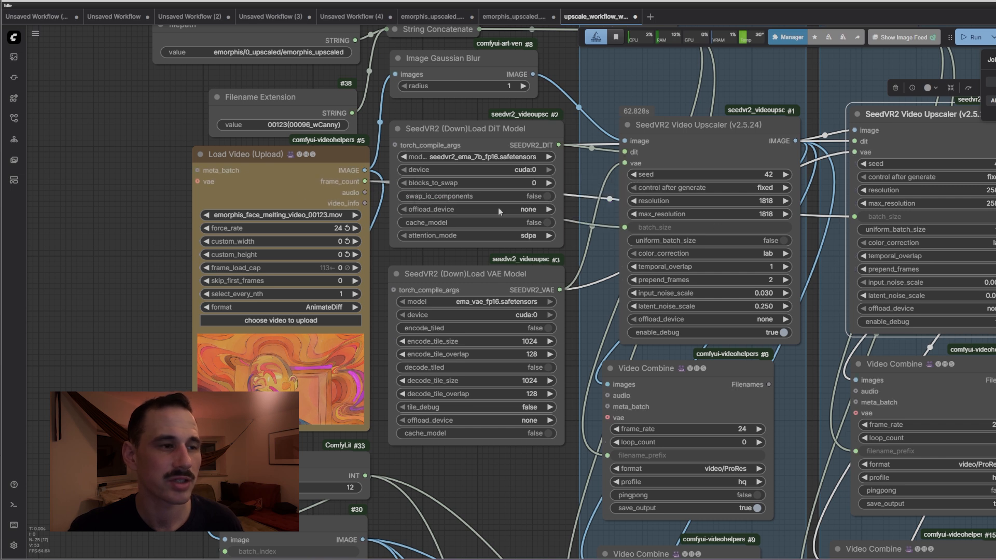
View the Filename Extension value in the filename nodes without changing it
left_click_drag(180, 187, 227, 249)
left_click(303, 91)
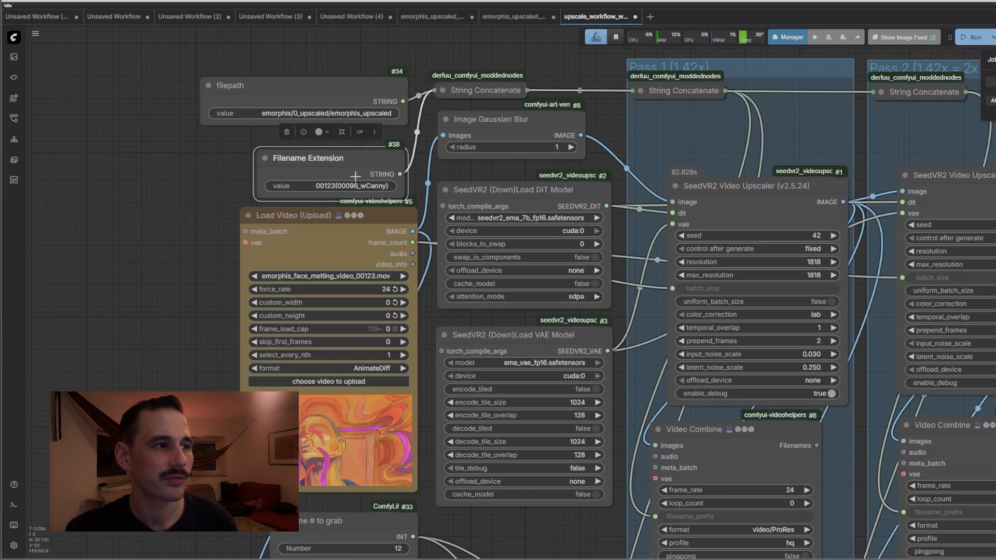
scroll(344, 194, "up", 4)
left_click(295, 181)
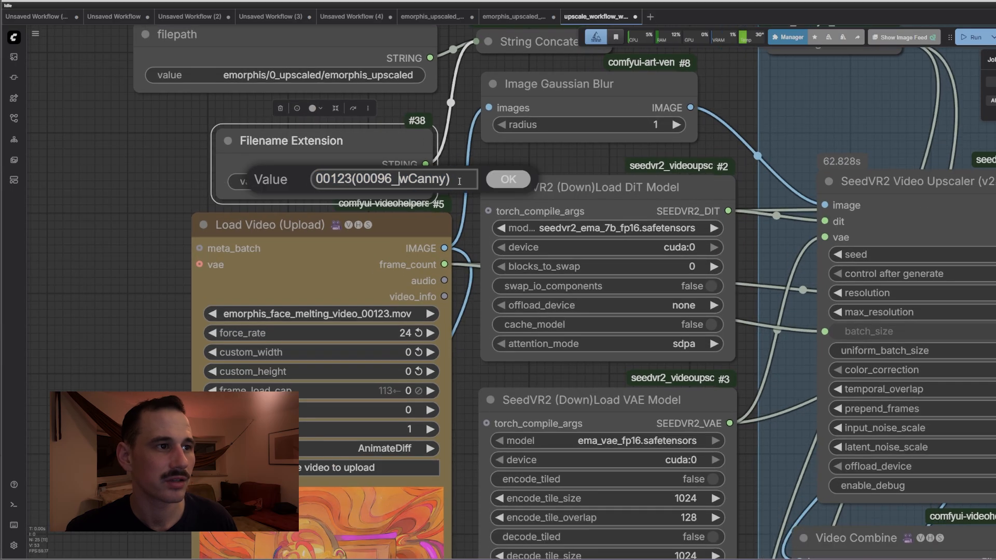
left_click(503, 185)
scroll(220, 194, "down", 4)
Confirm frame # to grab stays at 12, then zoom into the original vs pass 1 comparison
left_click_drag(325, 543, 348, 367)
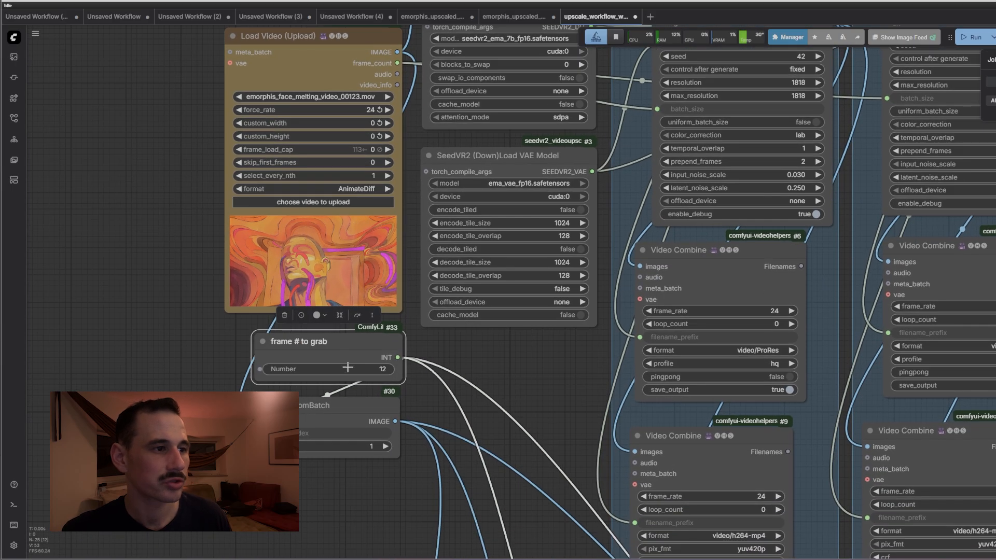
scroll(381, 370, "up", 5)
left_click(382, 369)
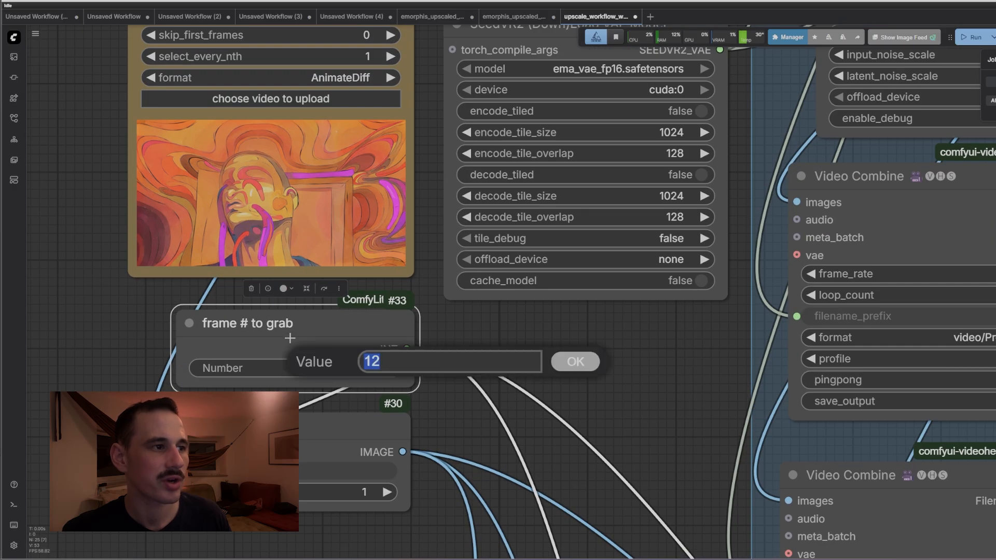
left_click(569, 363)
scroll(583, 366, "down", 5)
left_click_drag(612, 550, 347, 5)
scroll(599, 363, "up", 10)
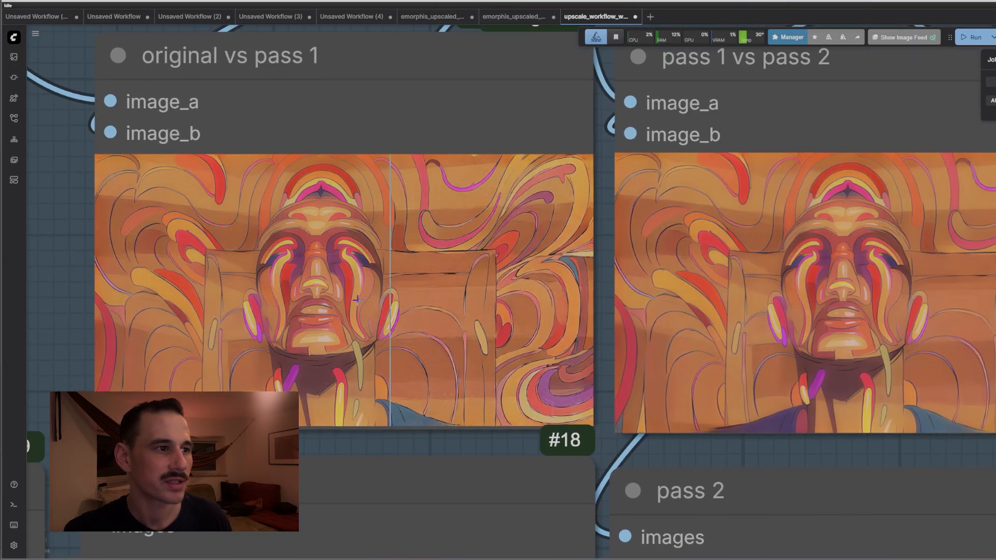
Zoom into the image_b comparer, then move over to the pass 1 vs pass 2 comparison
scroll(112, 306, "up", 5)
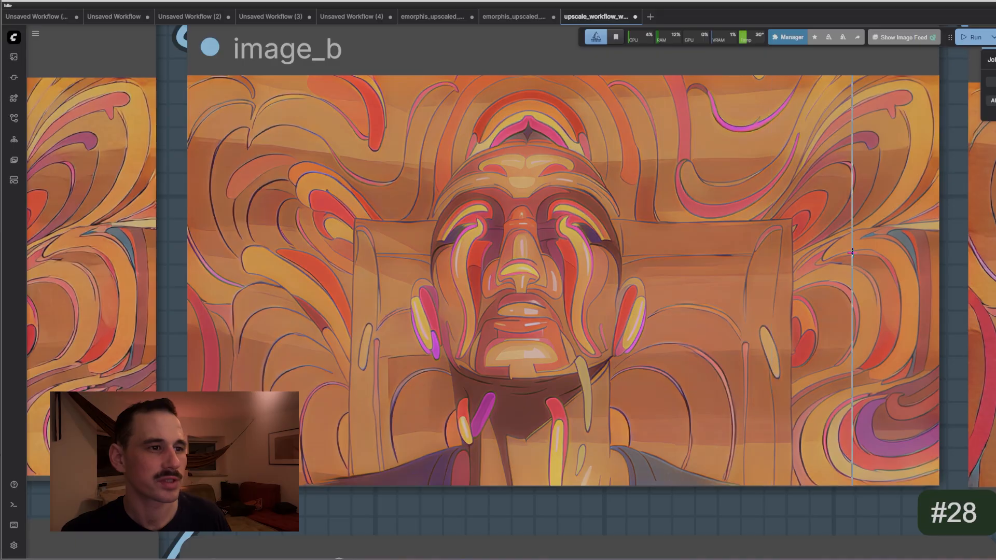
left_click_drag(858, 295, 201, 285)
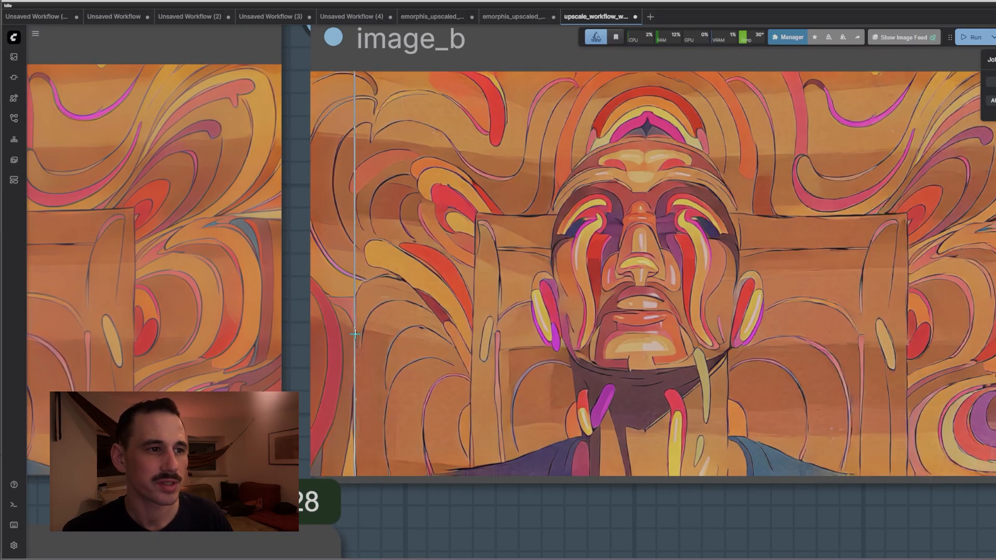
scroll(355, 333, "up", 5)
scroll(355, 334, "up", 2)
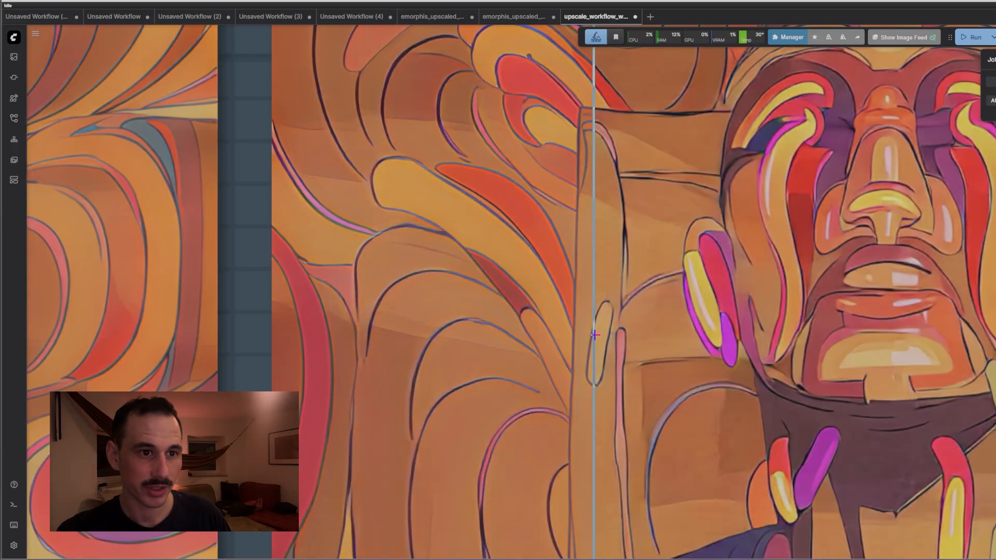
scroll(681, 440, "down", 10)
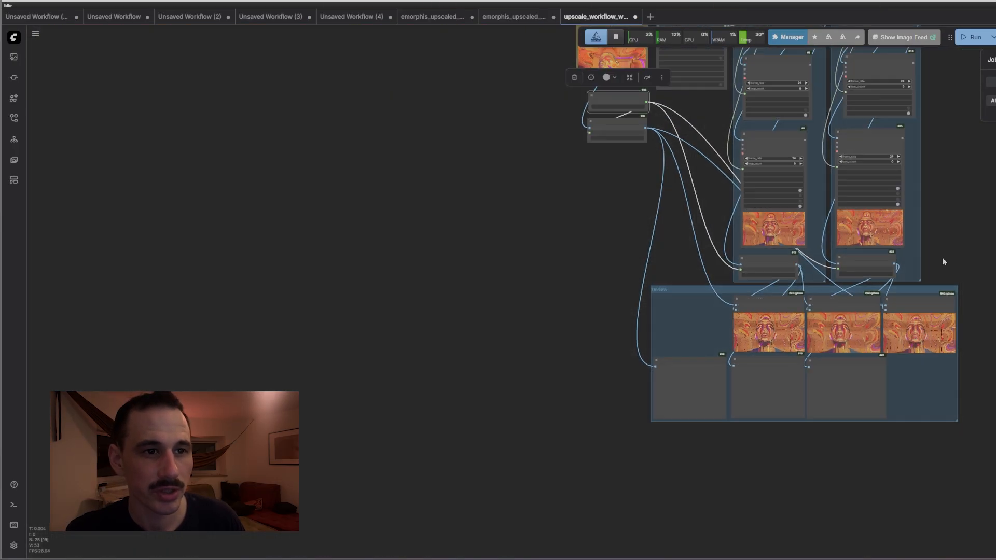
Reposition and zoom out to an overview of the whole node graph
left_click_drag(680, 437, 632, 319)
left_click_drag(642, 266, 599, 326)
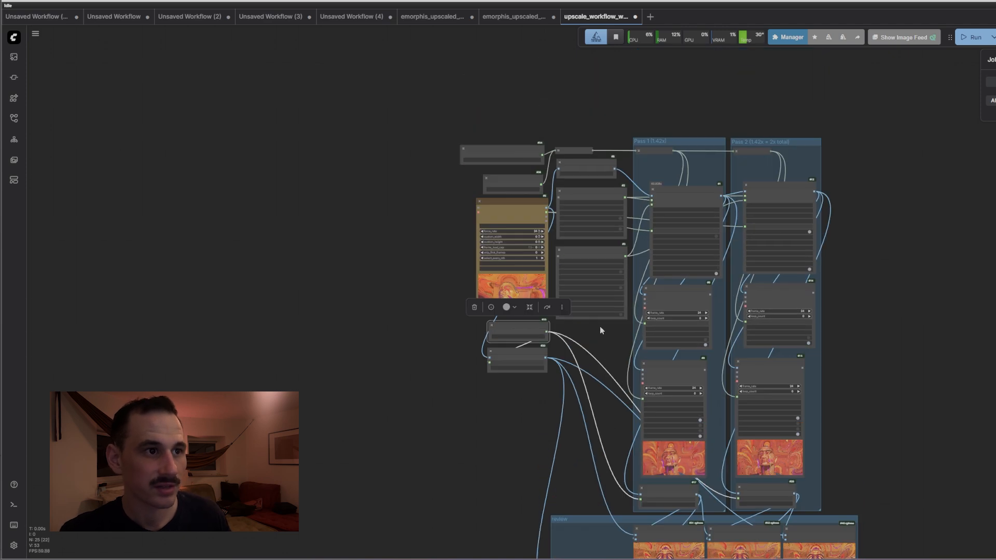
scroll(540, 191, "up", 12)
Select the Image Gaussian Blur node and move the view toward the first SeedVR2 upscaler
left_click(494, 210)
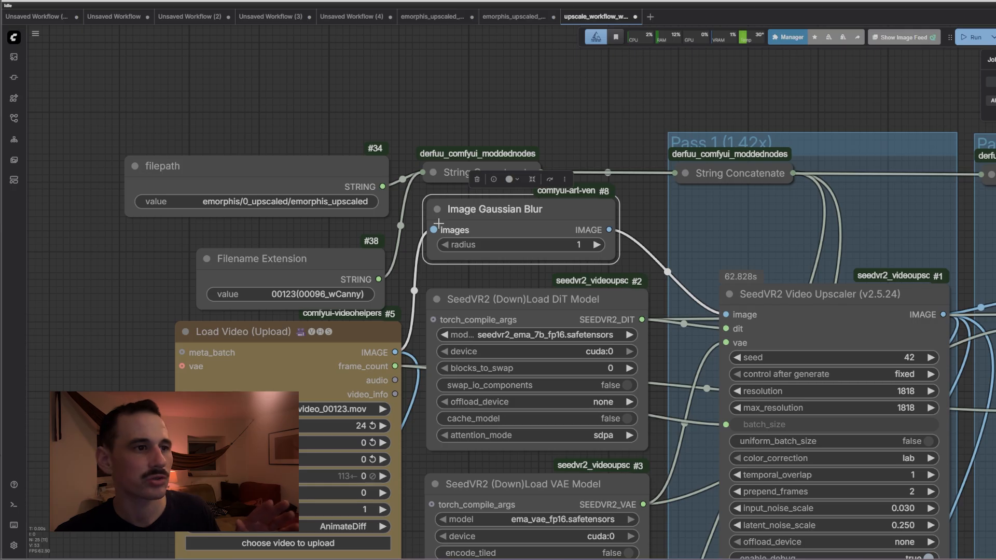
left_click_drag(606, 149, 526, 119)
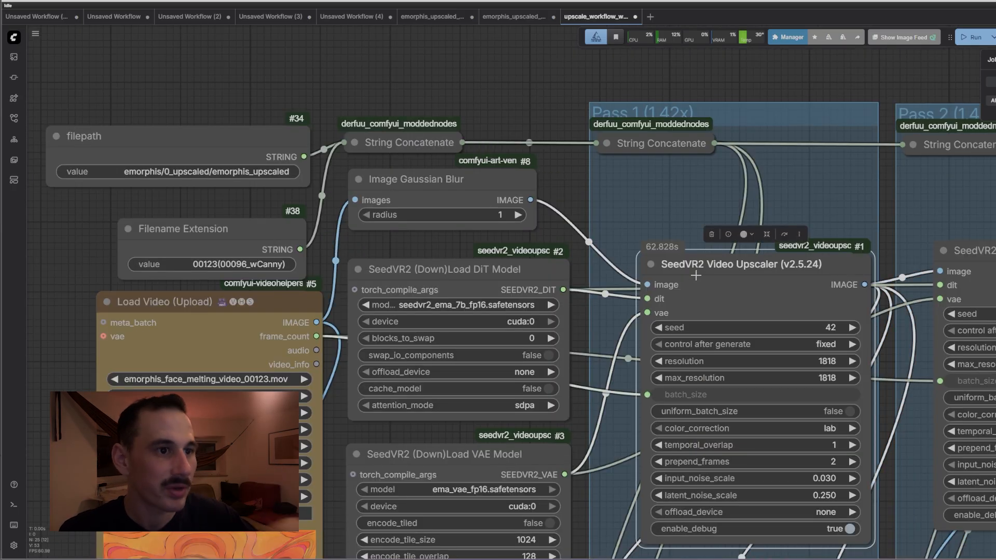
scroll(697, 270, "down", 3)
scroll(584, 182, "down", 10)
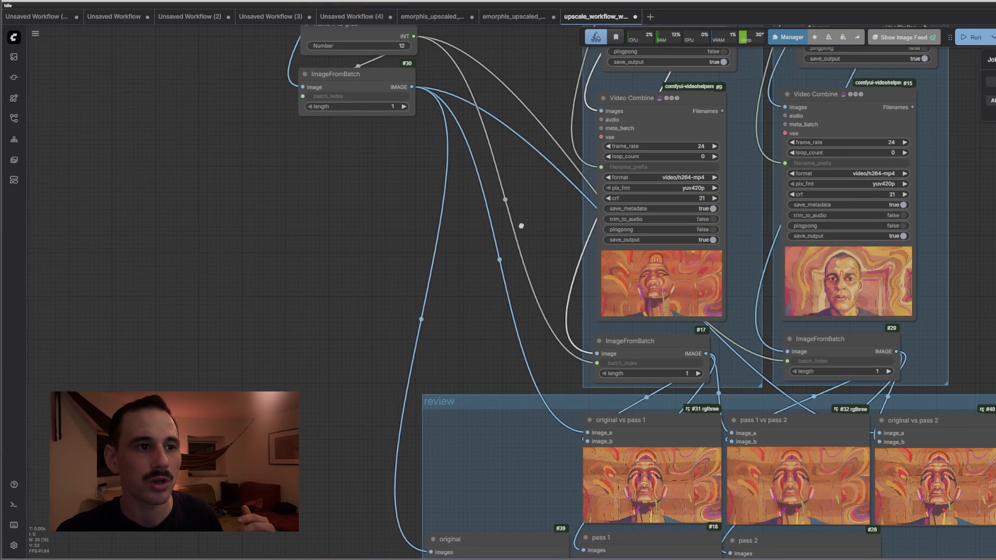
Zoom in on the original vs pass 1 review comparison
left_click_drag(522, 225, 497, 165)
scroll(592, 434, "up", 10)
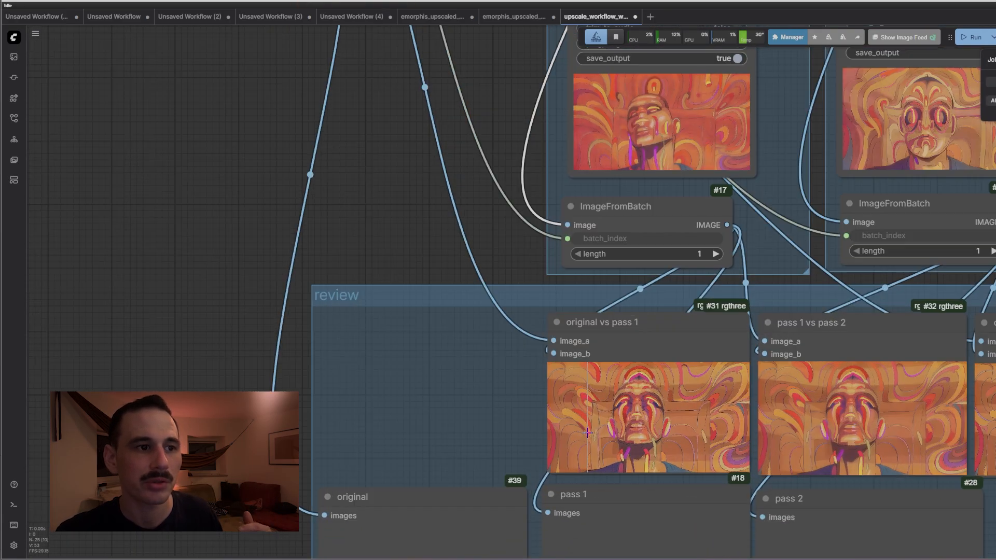
scroll(664, 411, "up", 4)
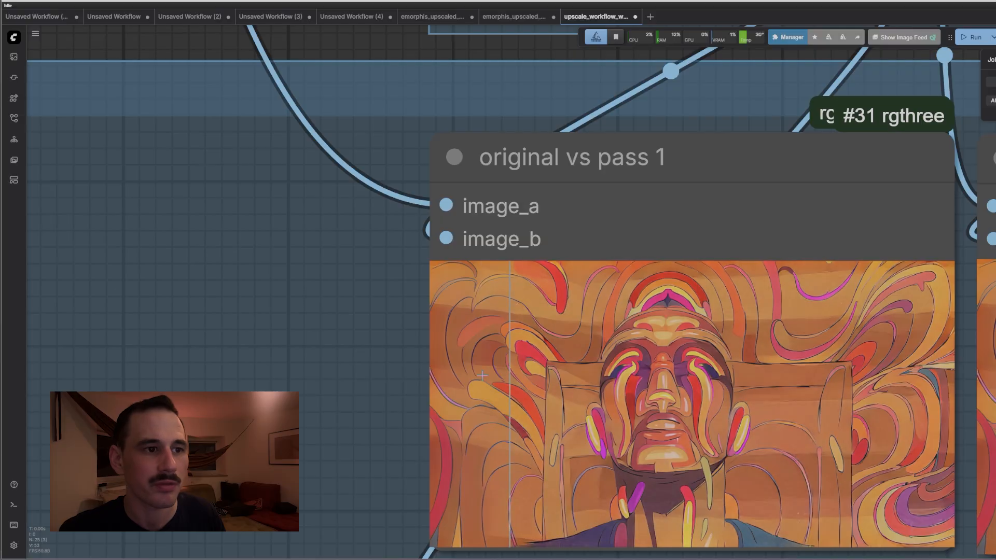
scroll(887, 388, "down", 5)
scroll(565, 159, "right", 10)
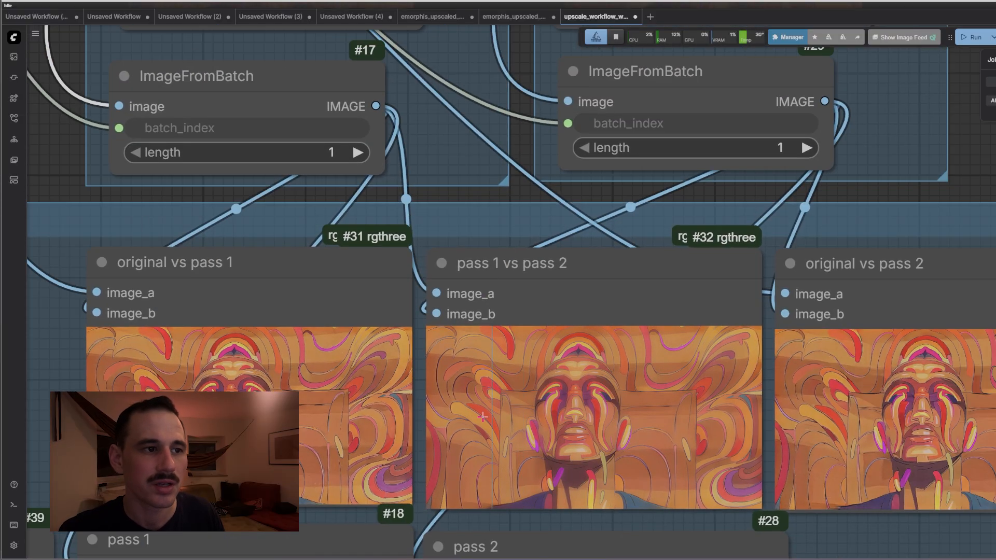
scroll(552, 314, "down", 6)
scroll(641, 295, "down", 5)
Return the view to both SeedVR2 Upscaler nodes, Pass 1 at 1818 and Pass 2 at 2580
left_click_drag(809, 150, 840, 544)
left_click_drag(547, 148, 529, 139)
mouse_move(686, 161)
left_mouse_down()
mouse_move(668, 151)
mouse_move(681, 164)
left_mouse_up()
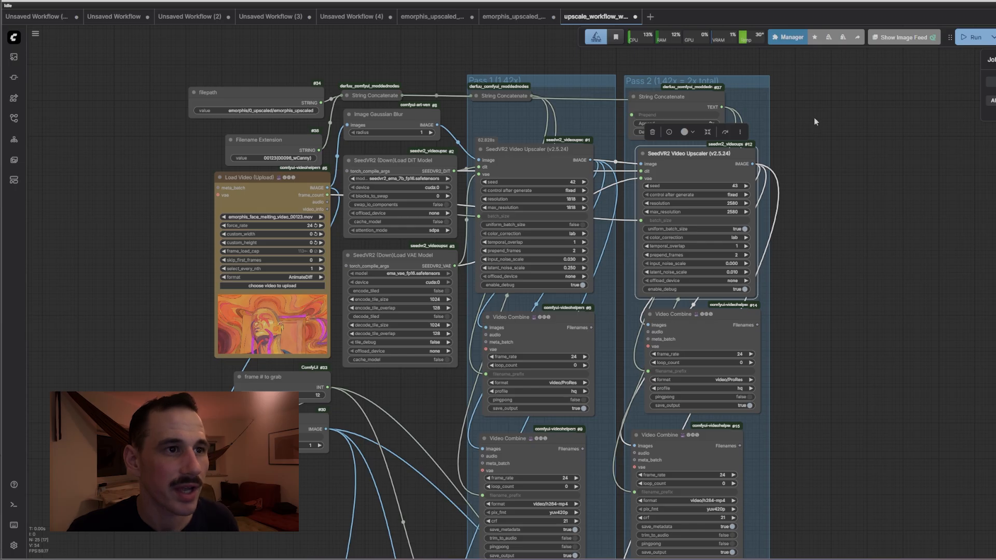
Check the String Concatenate suffixes: 1.42x for Pass 1 and 2x for Pass 2
scroll(814, 117, "up", 7)
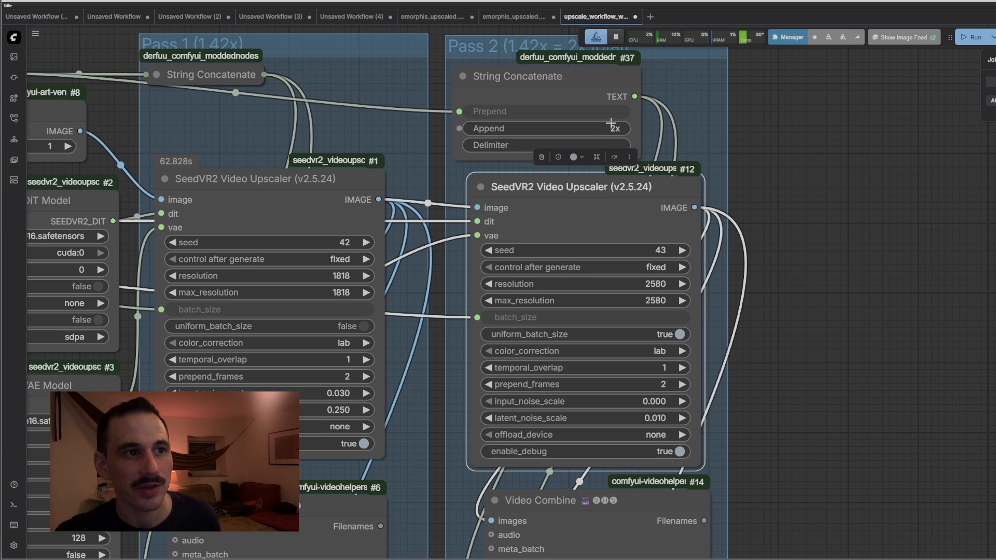
left_click(464, 76)
left_click(151, 74)
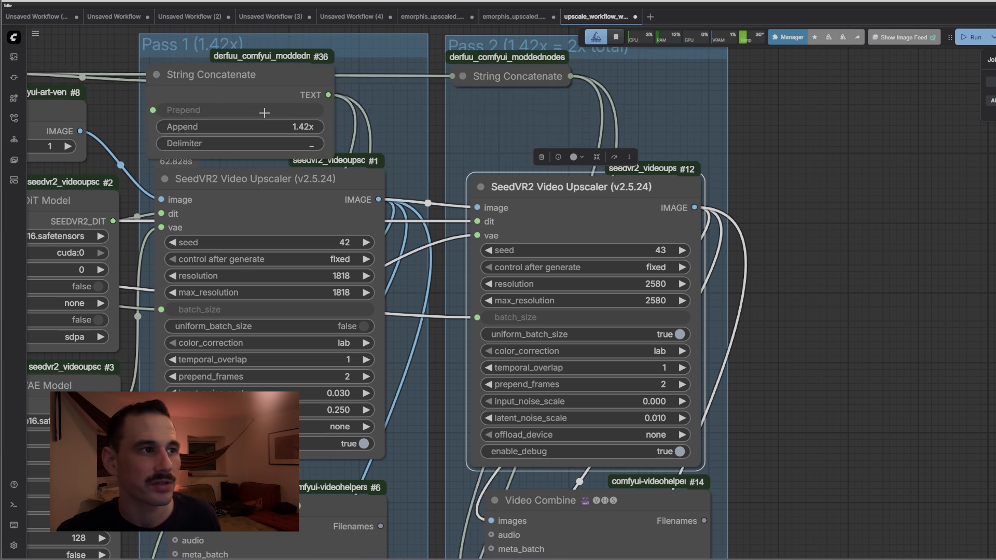
left_click(156, 74)
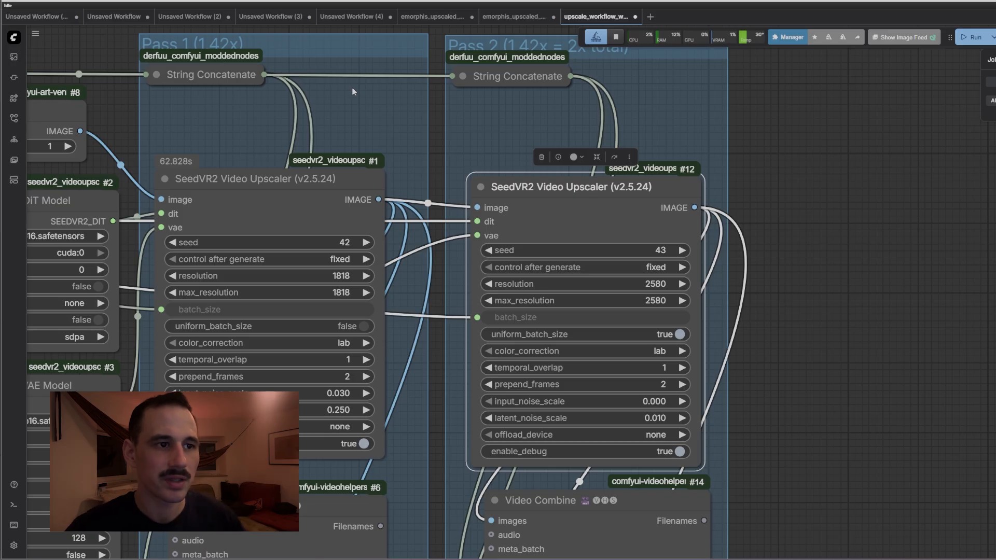
Bring the review group's three melting-face comparison previews into view
scroll(488, 127, "down", 8)
left_click_drag(696, 423, 689, 34)
scroll(629, 333, "up", 2)
scroll(631, 335, "up", 6)
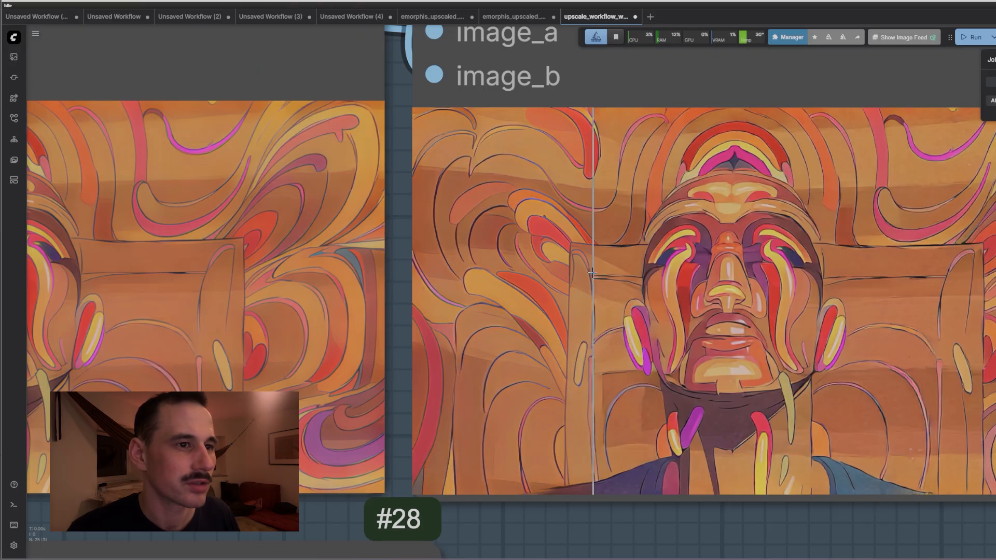
scroll(737, 271, "down", 5)
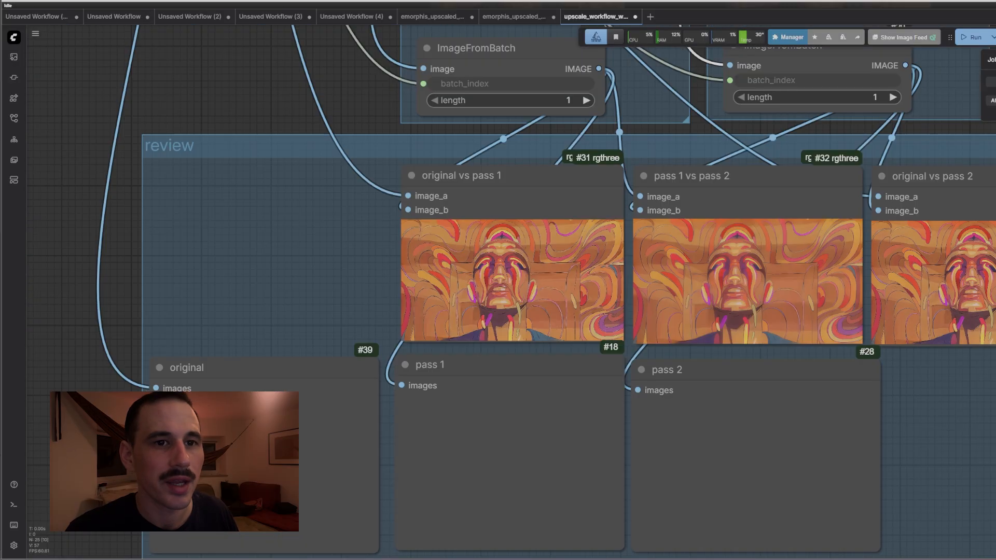
Move past the Video Combine outputs and zoom in on both upscalers' latent_noise_scale widgets
left_click_drag(656, 112, 656, 461)
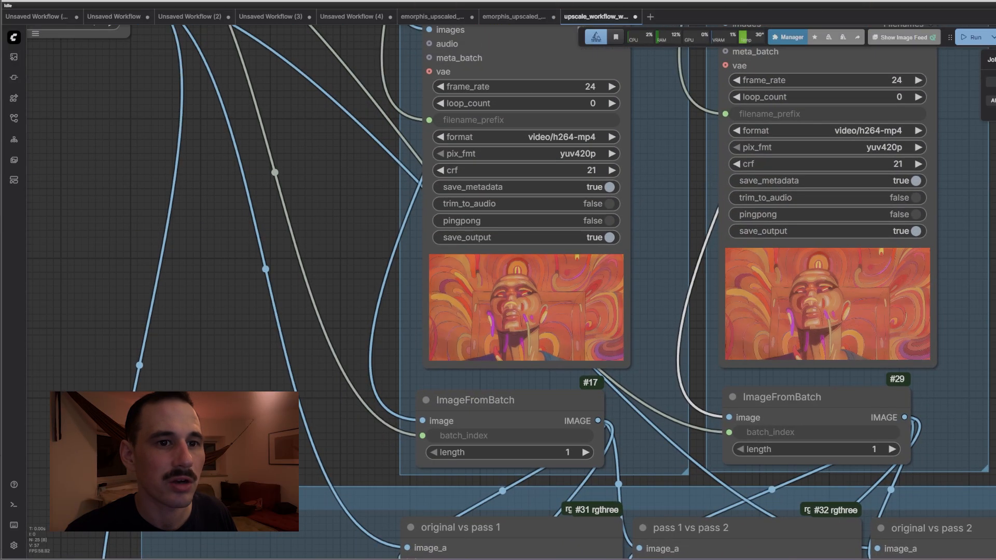
left_click_drag(669, 208, 640, 296)
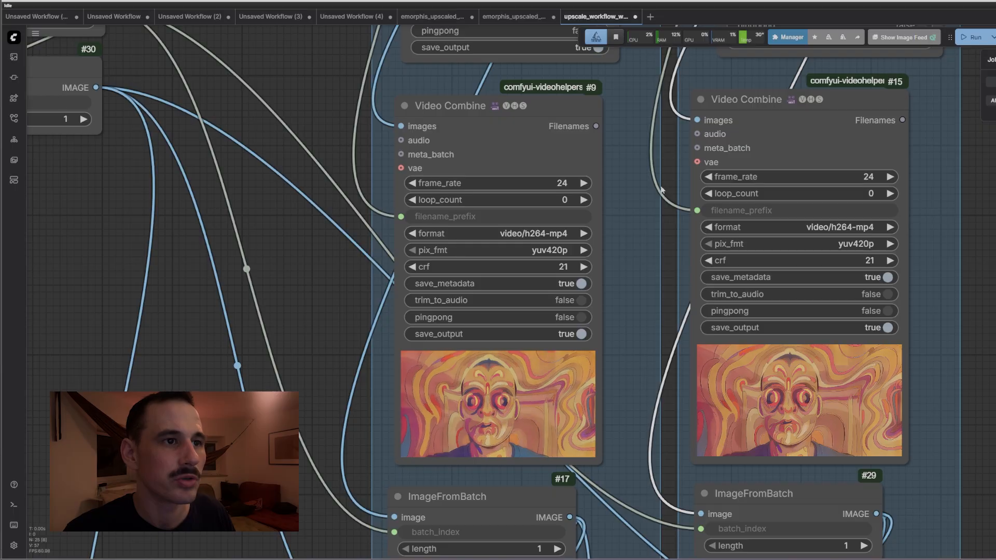
left_click_drag(667, 166, 701, 438)
left_click_drag(678, 135, 667, 364)
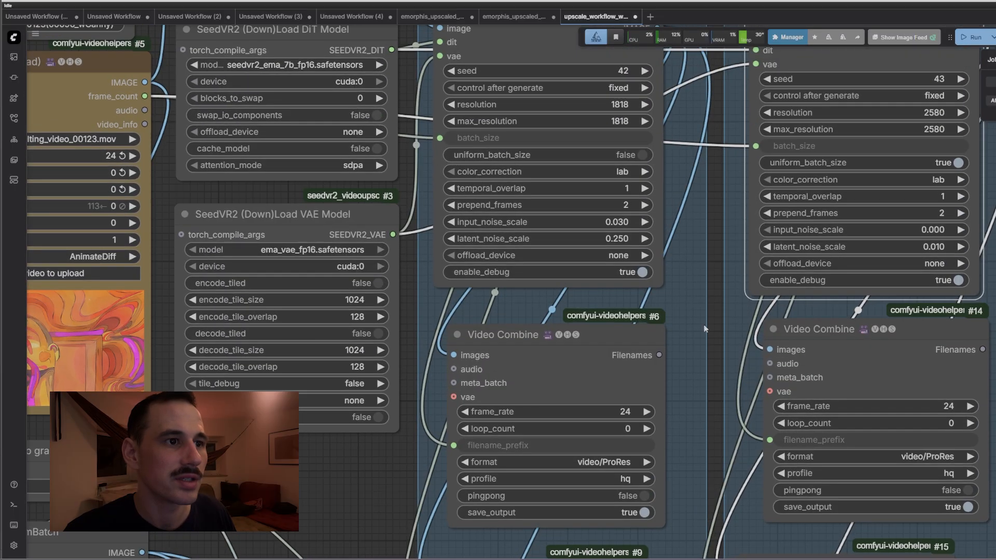
scroll(554, 277, "up", 6)
Nudge Pass 1's latent_noise_scale upward, then set it to 0.25
left_click(658, 272)
left_click(658, 272)
left_click(658, 271)
left_click(658, 271)
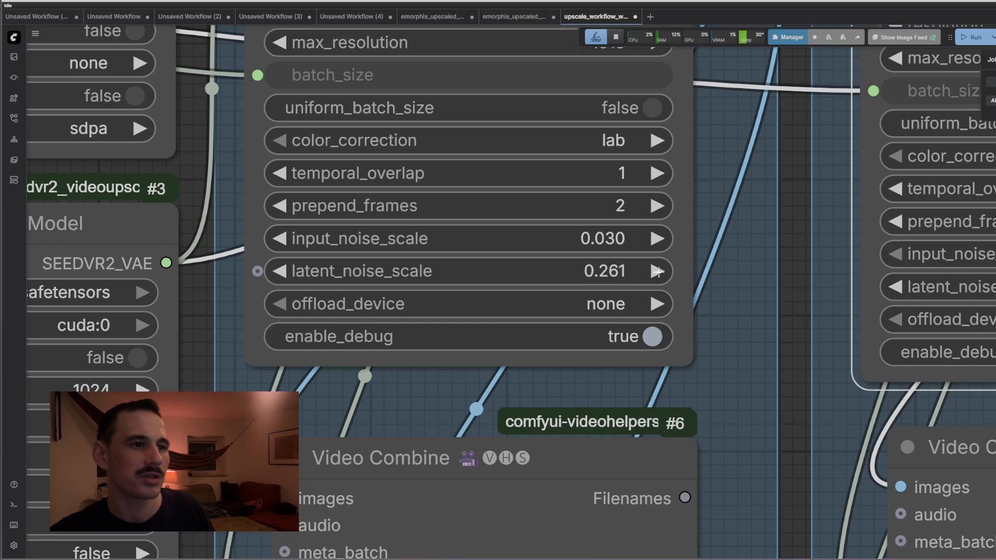
left_click(658, 272)
left_click(658, 271)
left_click(657, 271)
left_click(657, 272)
left_click(658, 272)
left_click(657, 271)
left_click(658, 271)
left_click(629, 271)
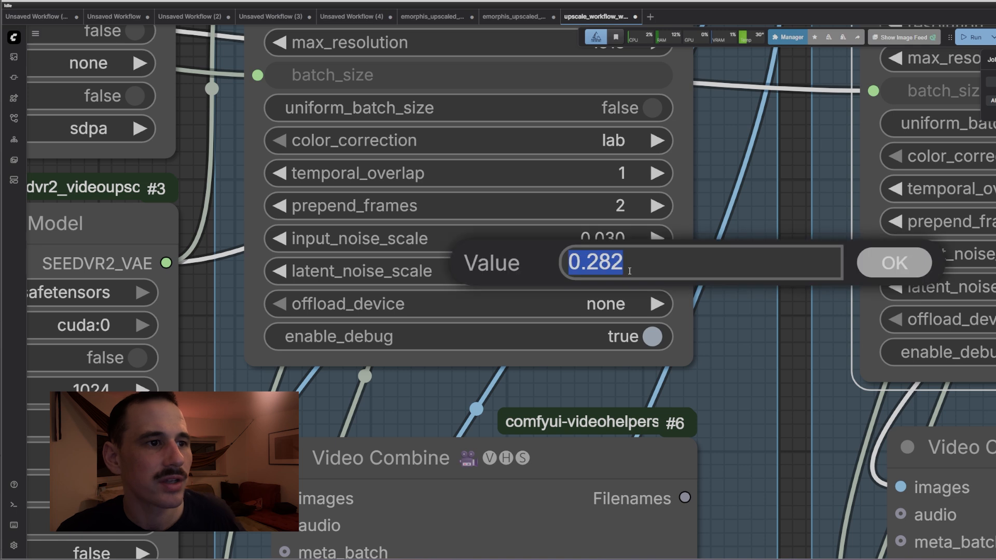
type("0.25")
key("Return")
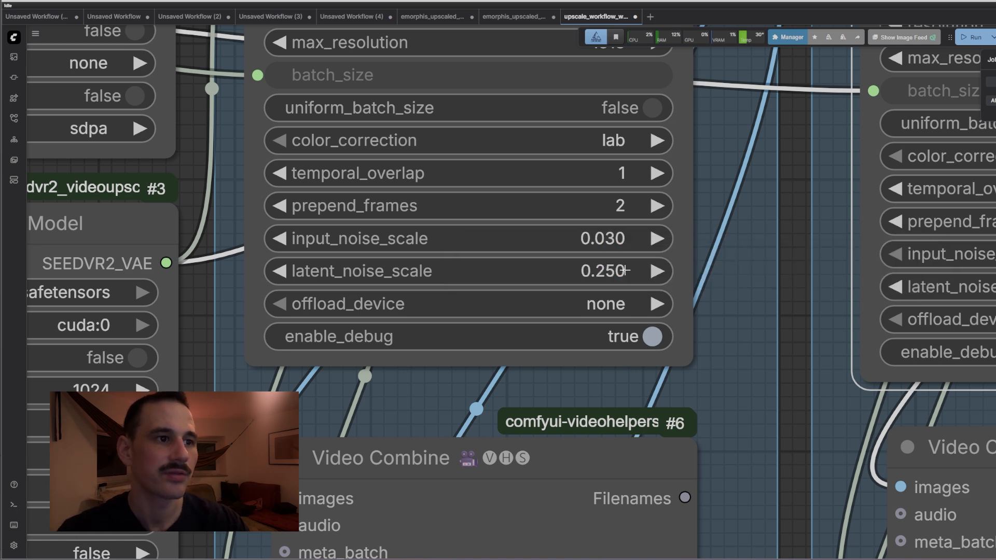
Set Pass 2's SeedVR2 latent_noise_scale to 0.010
scroll(781, 275, "right", 10)
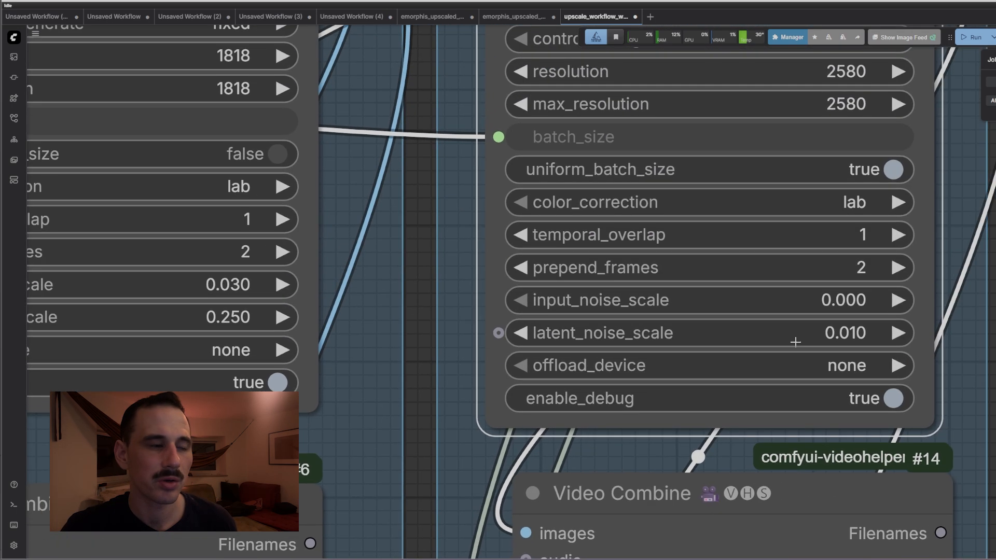
left_click(851, 337)
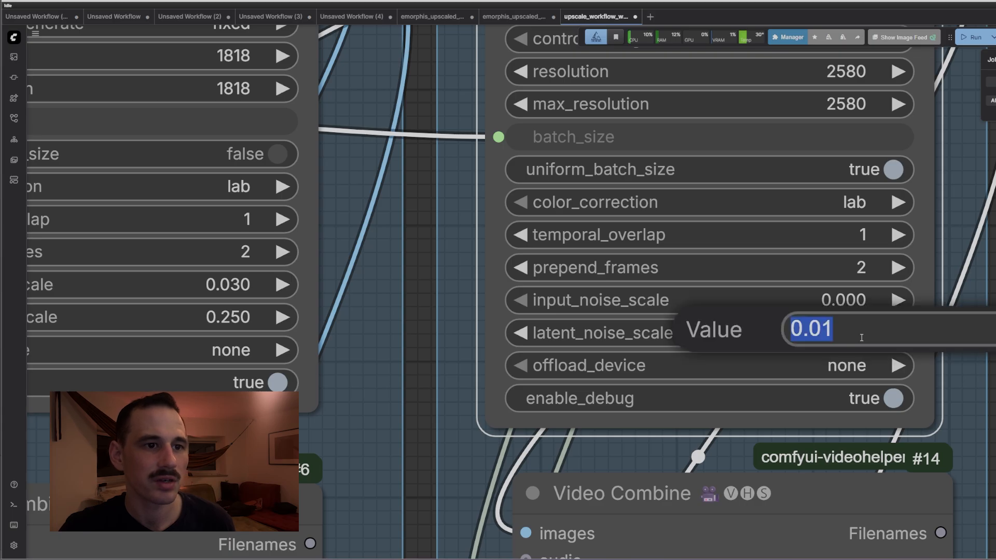
key("Return")
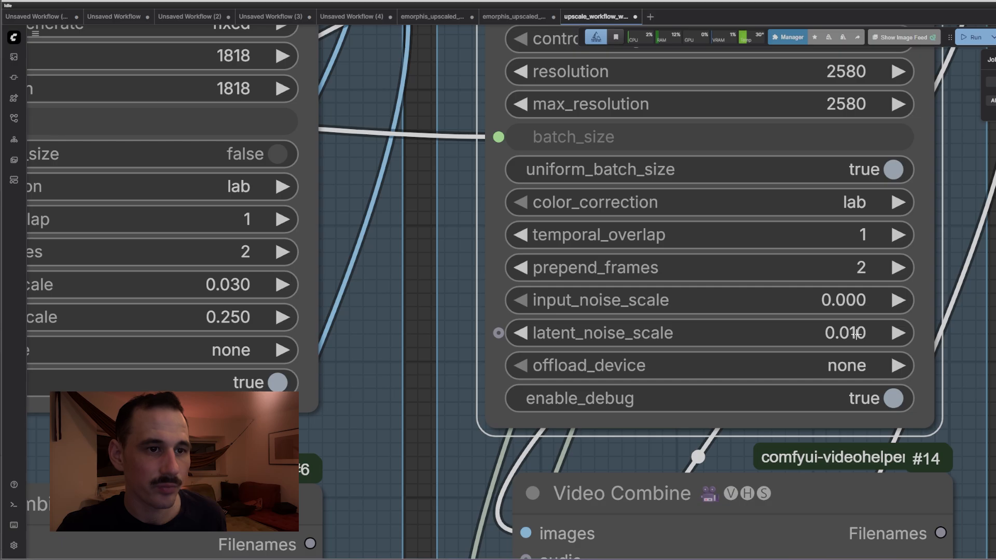
left_click_drag(419, 332, 747, 334)
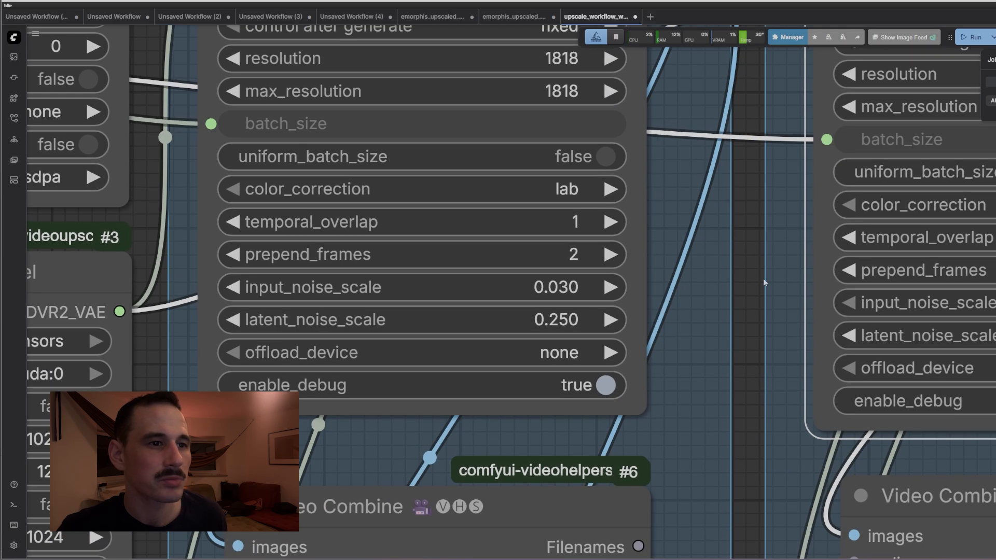
scroll(763, 281, "down", 10)
left_click_drag(752, 198, 802, 305)
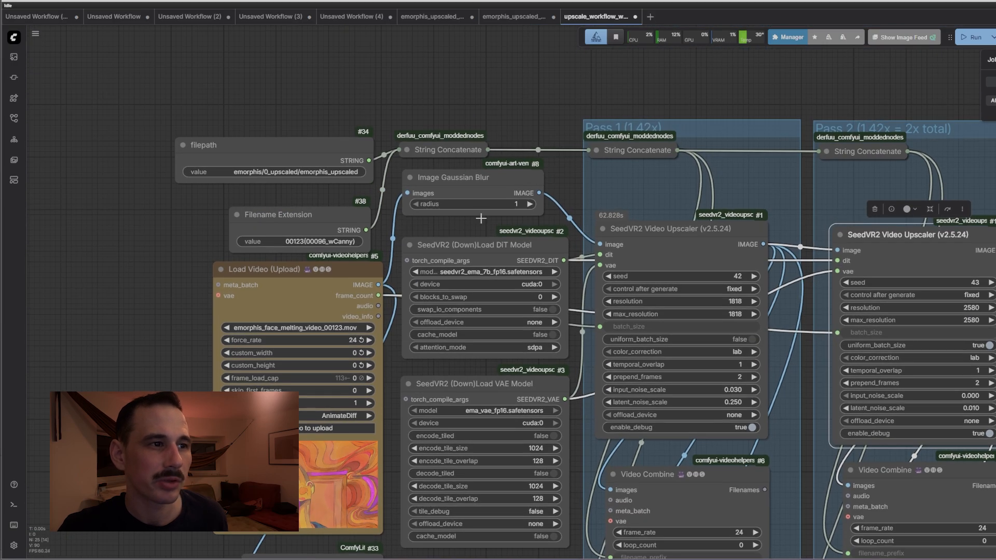
left_click_drag(810, 400, 790, 305)
scroll(695, 310, "up", 8)
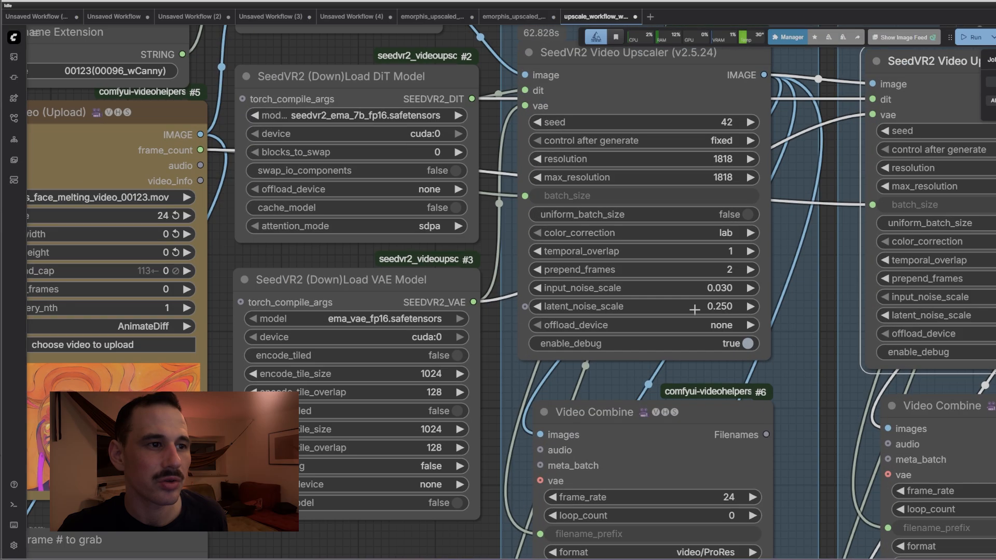
mouse_move(725, 311)
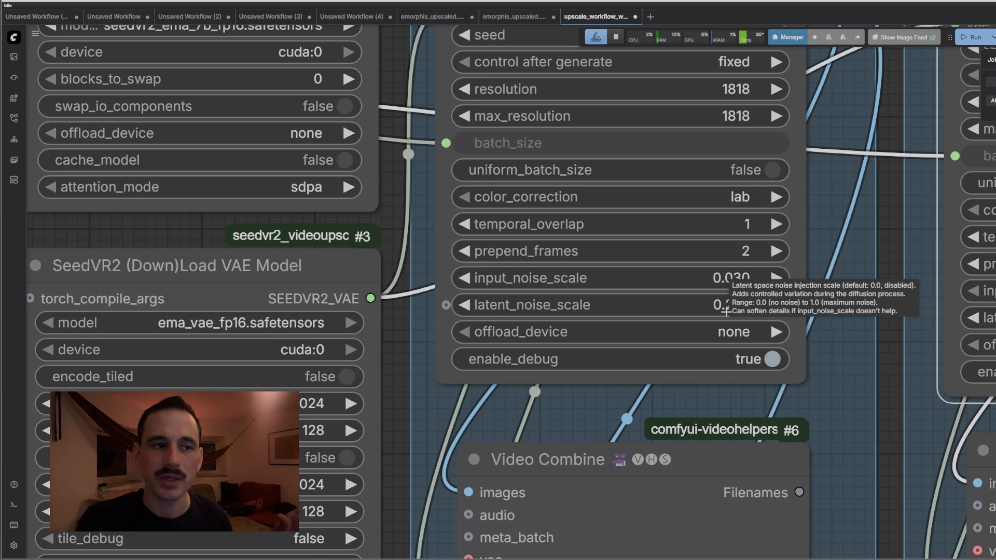
scroll(880, 315, "down", 4)
scroll(883, 327, "down", 6)
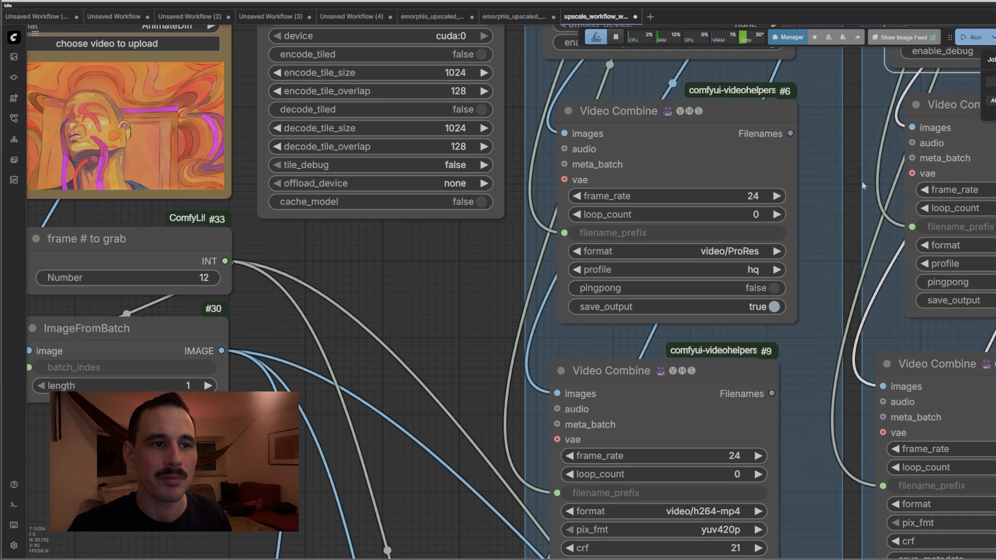
left_click_drag(811, 258, 562, 559)
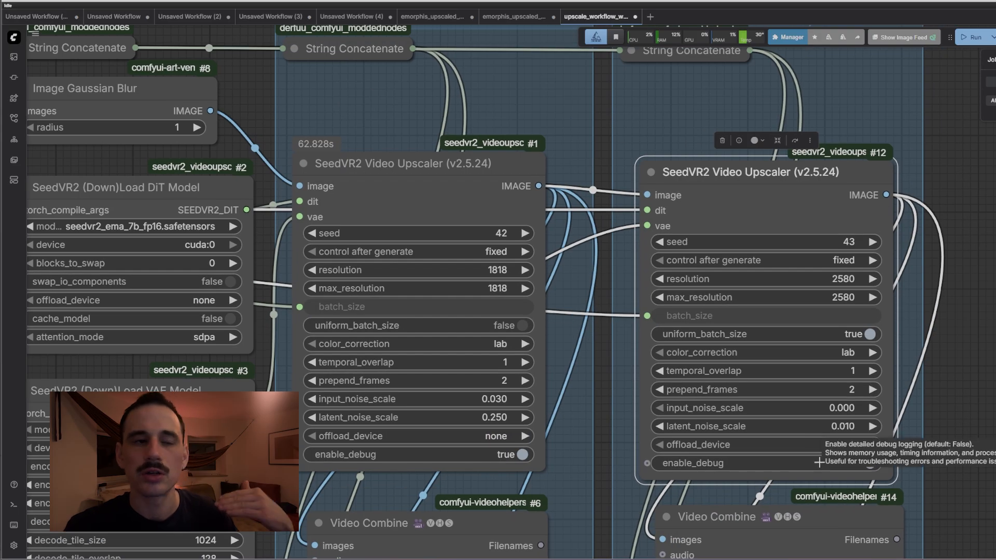
scroll(819, 462, "up", 4)
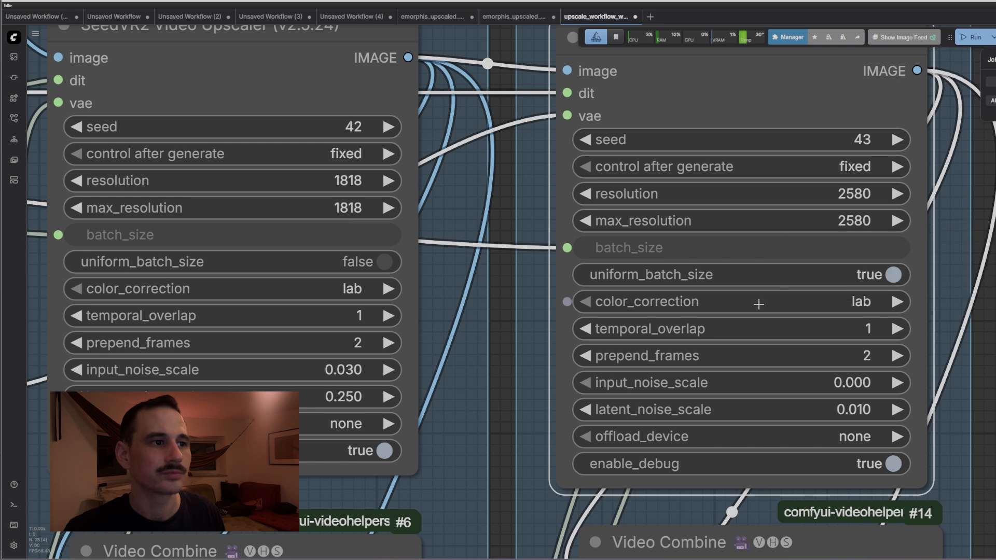
scroll(540, 390, "down", 5)
Set the first SeedVR2 upscaler pass's seed to 43
left_click_drag(934, 244, 939, 103)
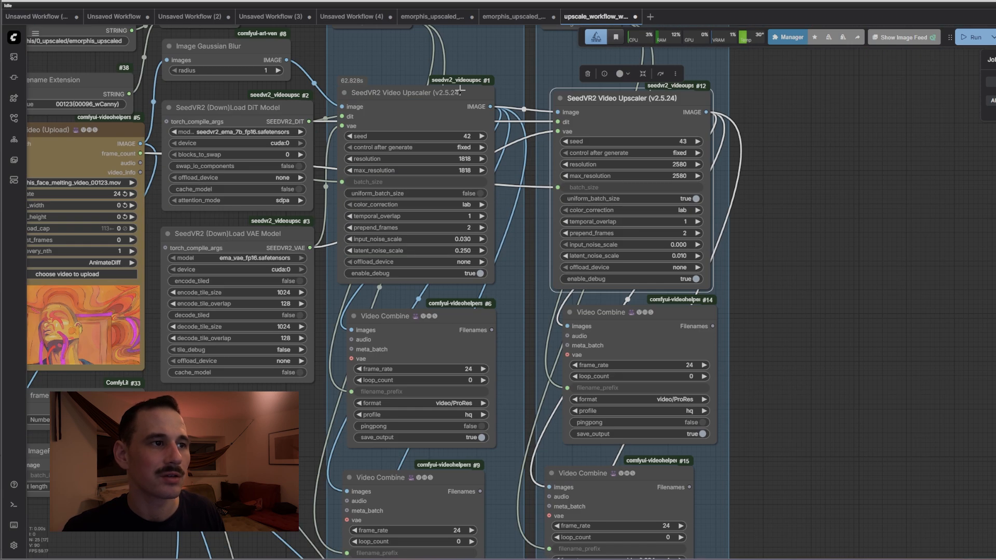
left_click(234, 50)
left_click(404, 133)
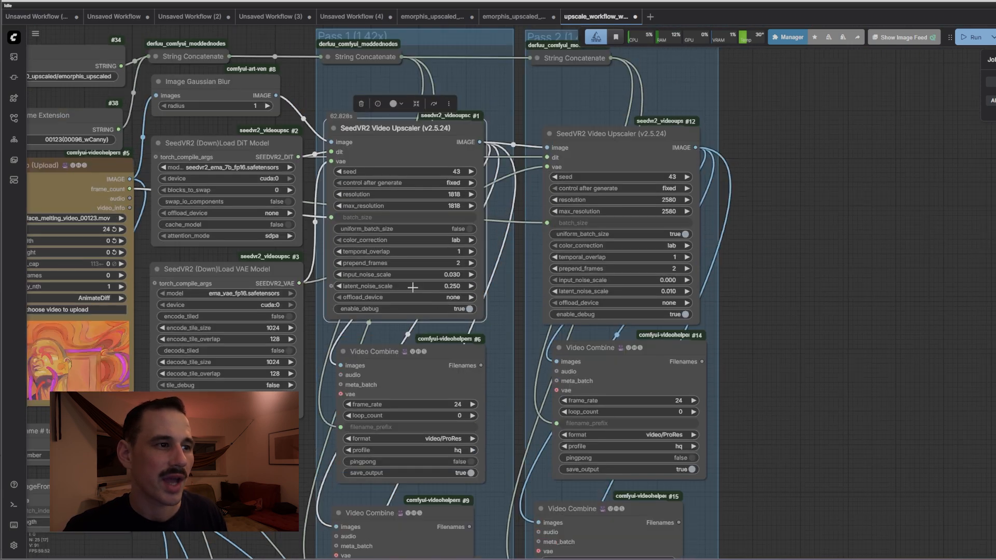
scroll(412, 287, "up", 7)
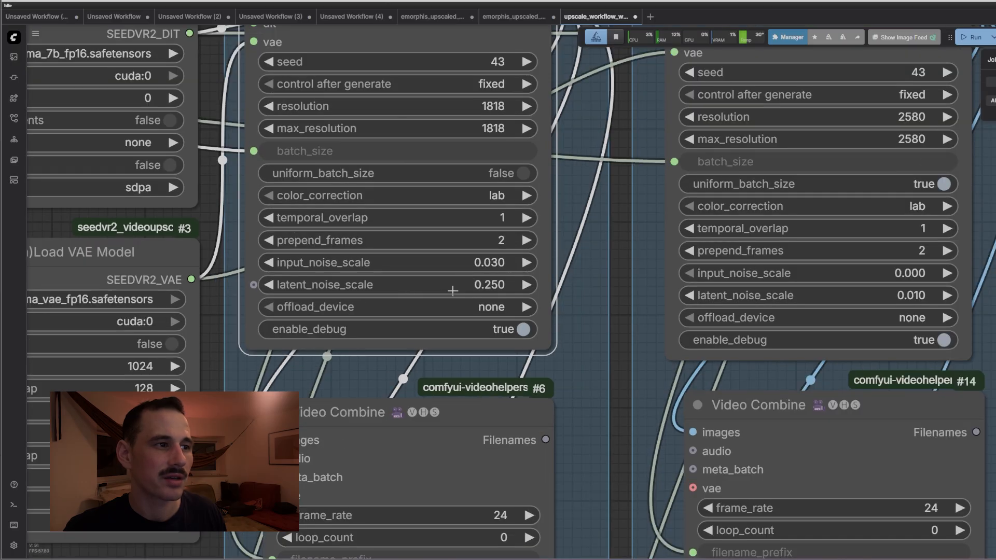
scroll(624, 286, "down", 5)
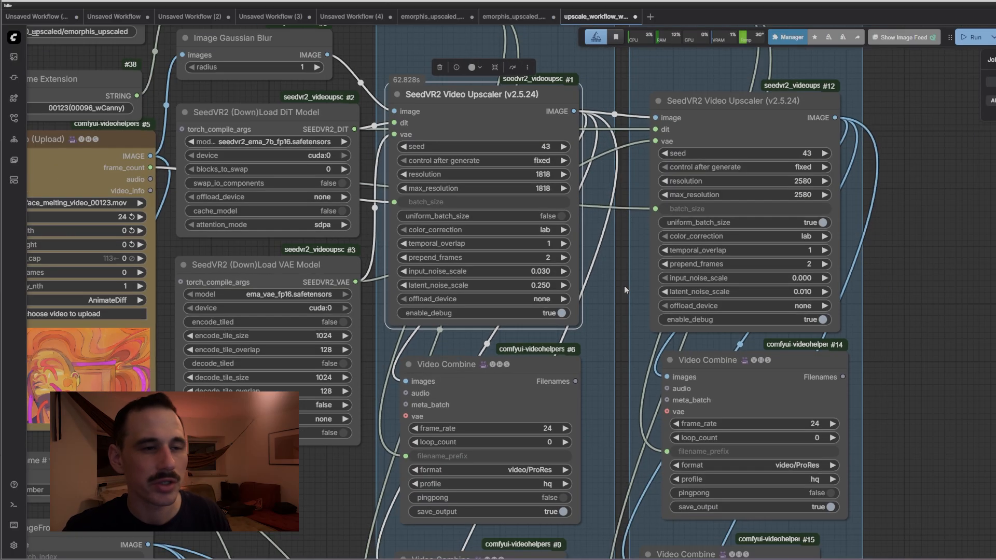
Select both upscaler nodes, then slide the original vs pass 2 comparer across the face
left_click(288, 44)
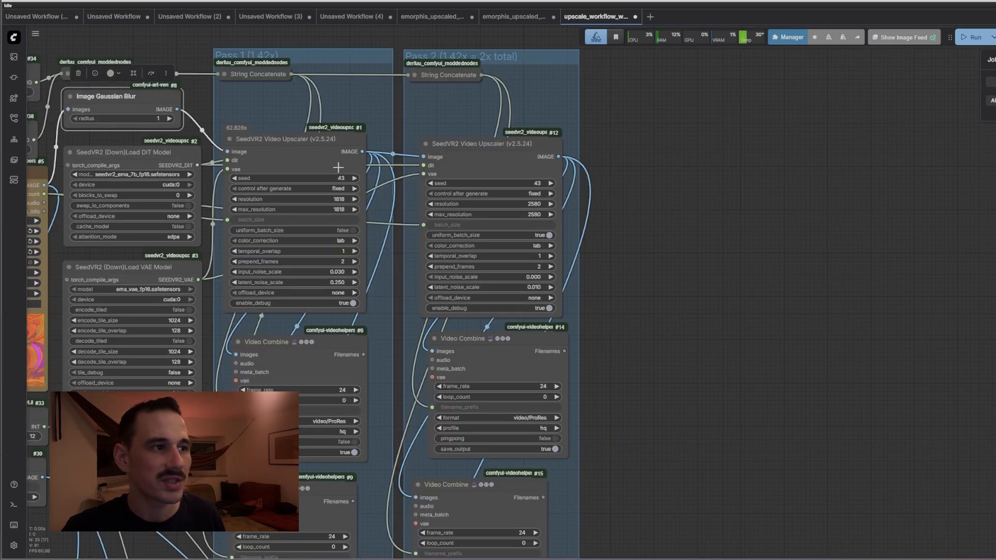
left_click(322, 156)
left_click(519, 155)
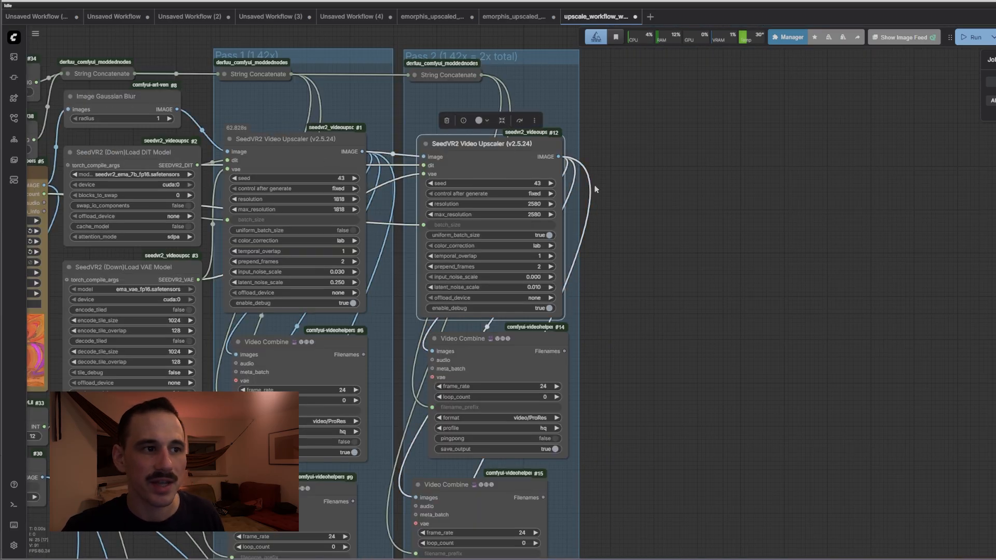
scroll(514, 243, "up", 3)
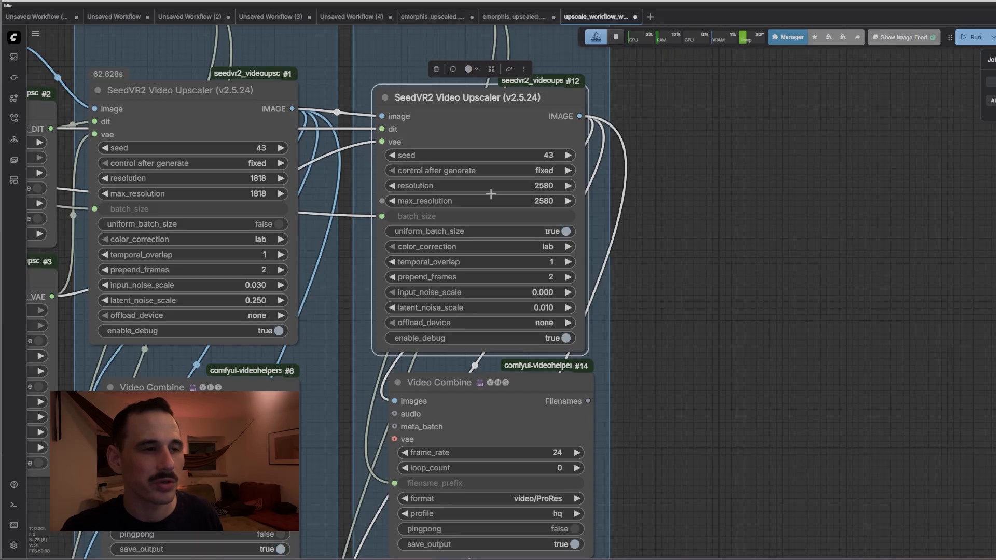
scroll(545, 311, "up", 5)
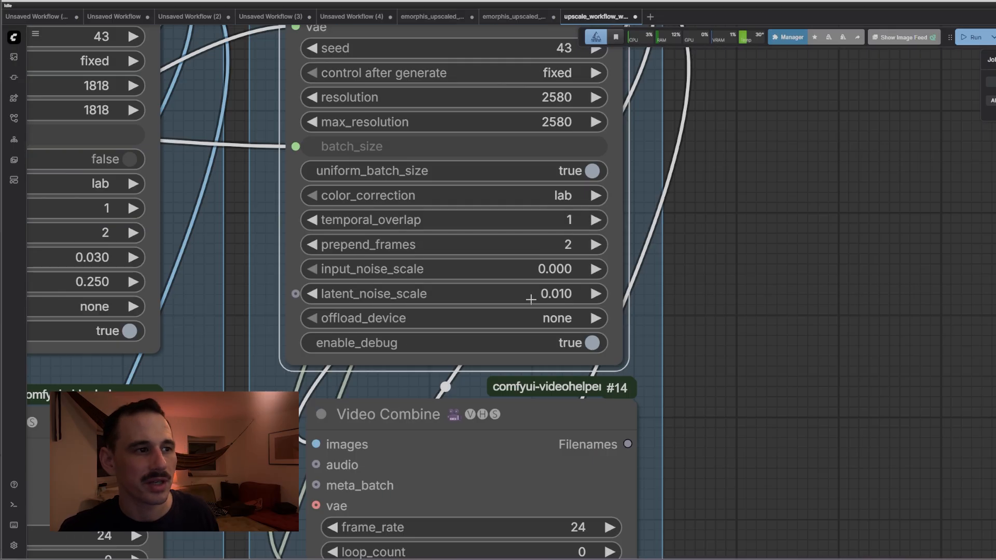
scroll(491, 294, "down", 6)
left_click_drag(619, 328, 604, 78)
scroll(569, 440, "up", 14)
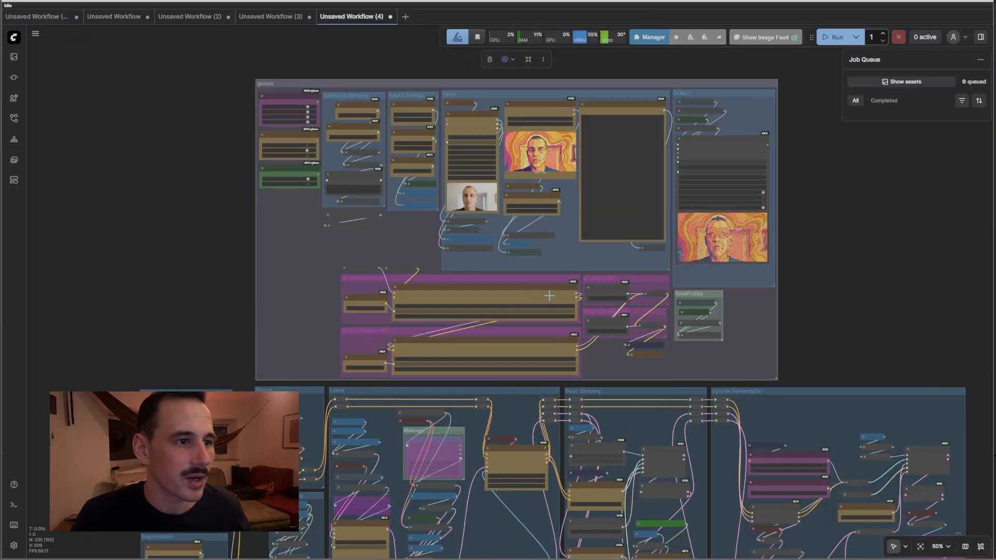
scroll(517, 322, "up", 6)
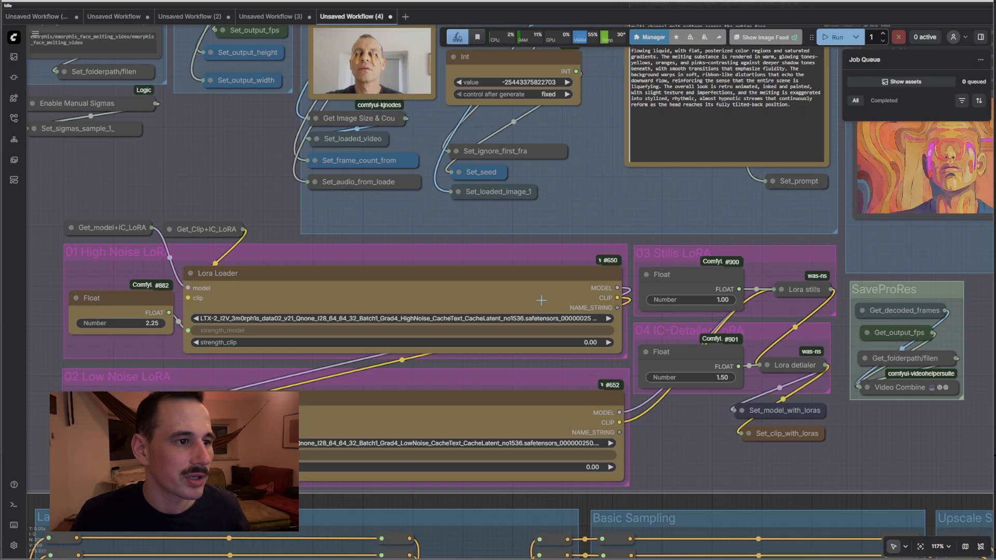
Filter the 01 High Noise lora_name list by 'ltx' and scroll through the LTX-2 3m0rph1s entries
left_click(517, 318)
type("ltx")
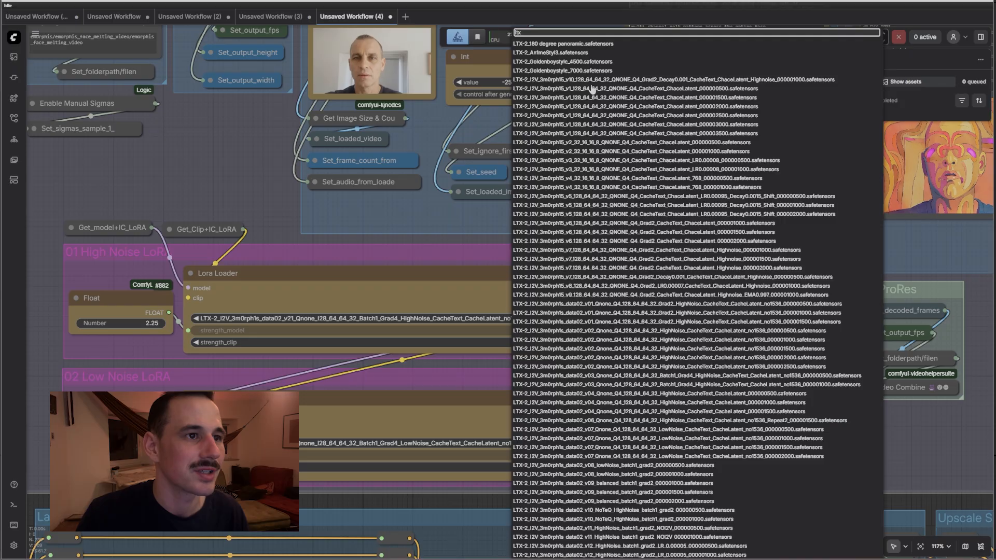
scroll(592, 89, "down", 5)
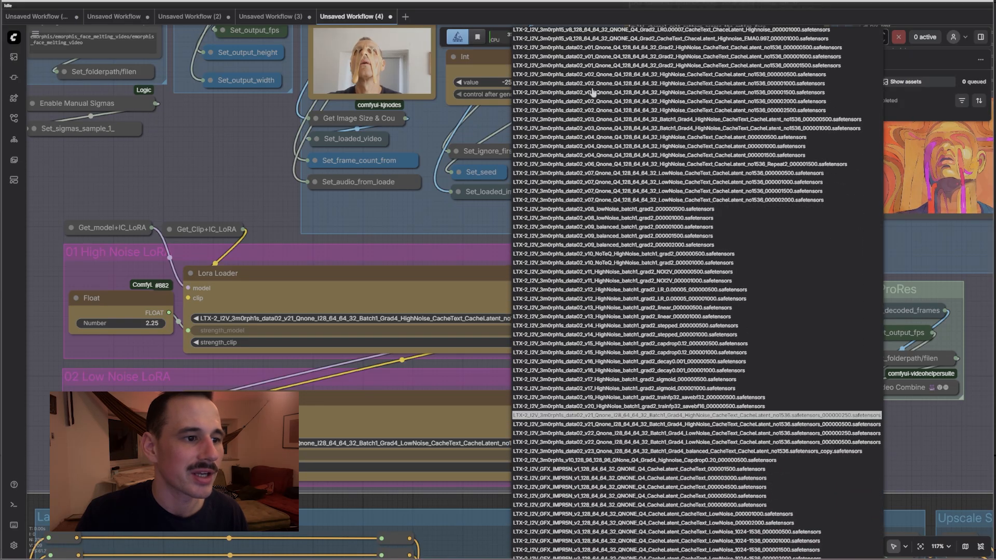
scroll(593, 92, "down", 2)
scroll(593, 106, "up", 7)
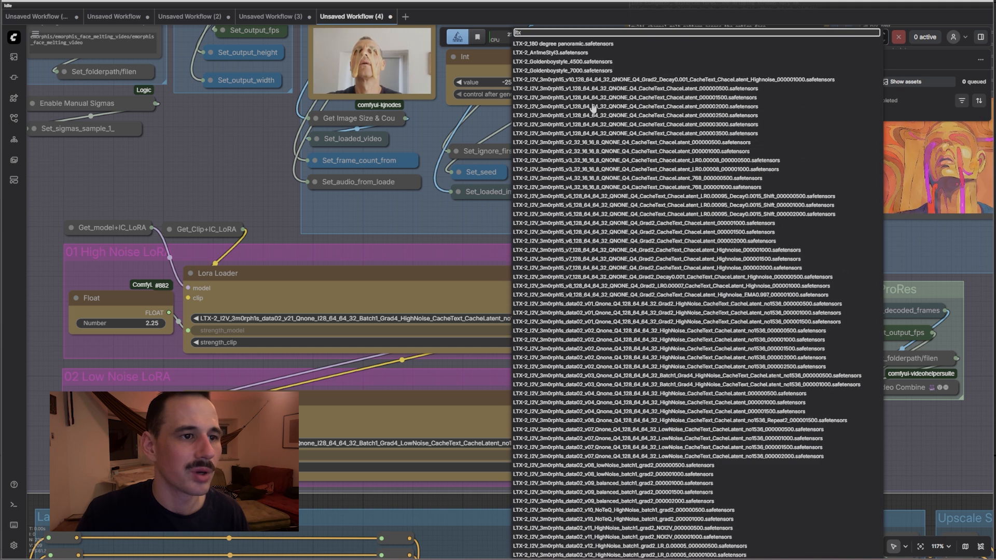
scroll(593, 110, "down", 6)
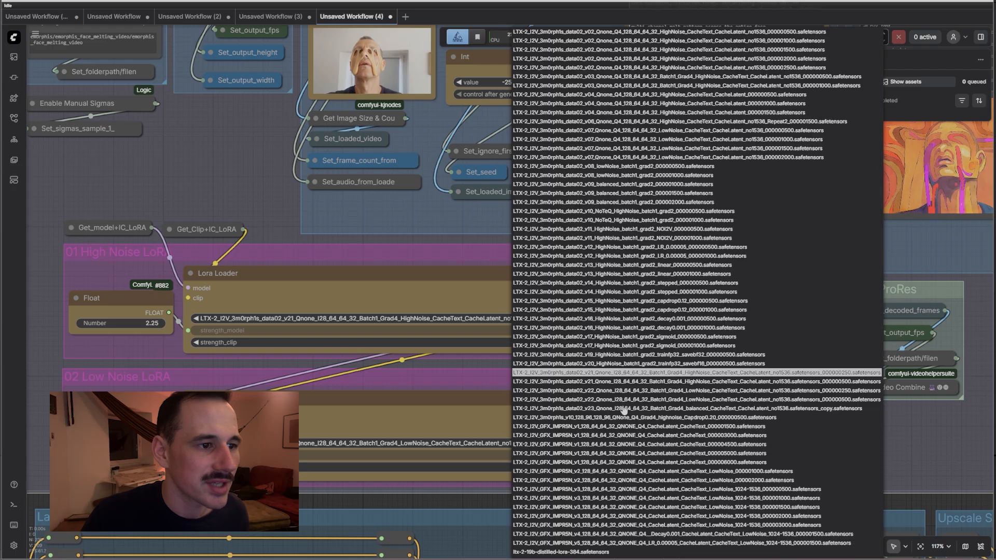
scroll(625, 410, "up", 6)
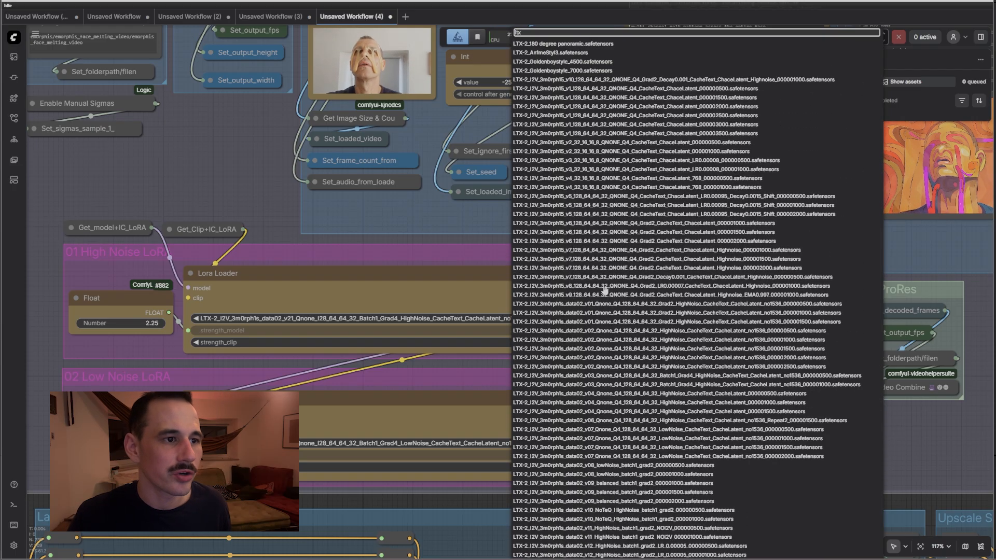
scroll(599, 290, "down", 4)
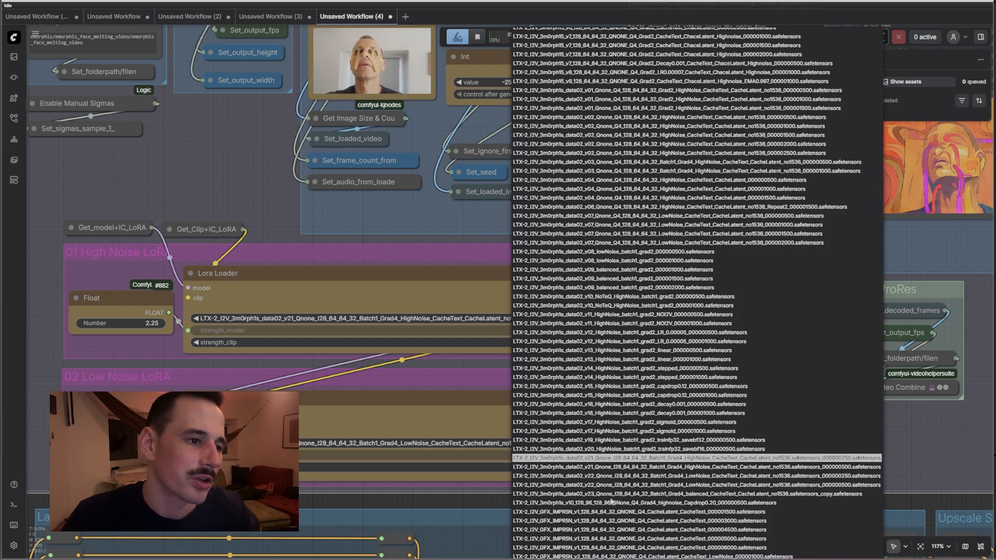
scroll(591, 484, "up", 4)
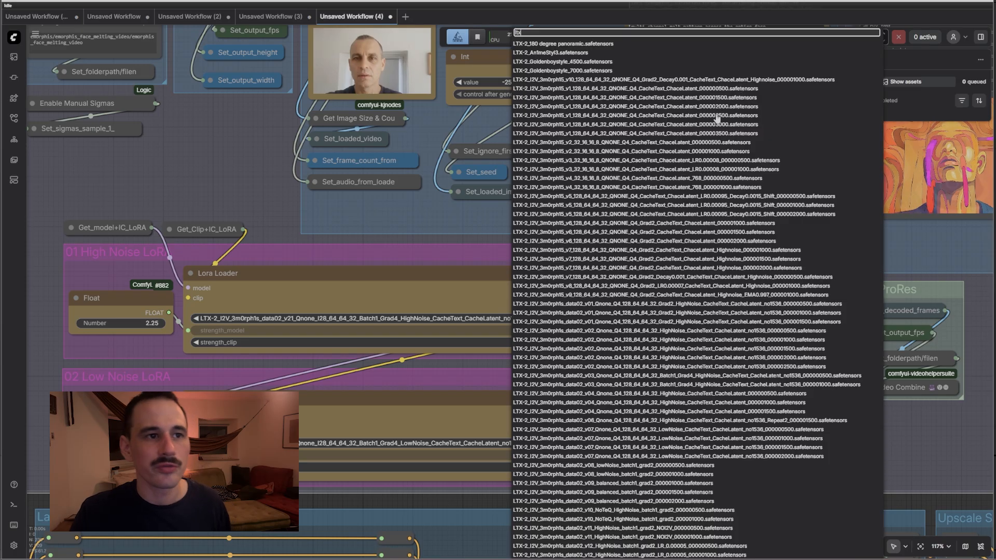
scroll(717, 118, "down", 3)
scroll(660, 199, "up", 1)
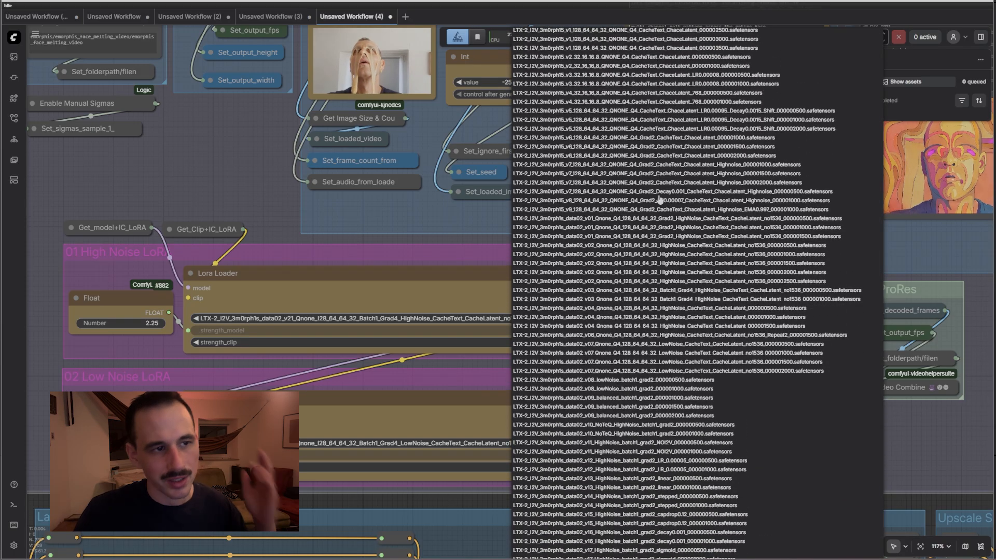
scroll(660, 199, "down", 4)
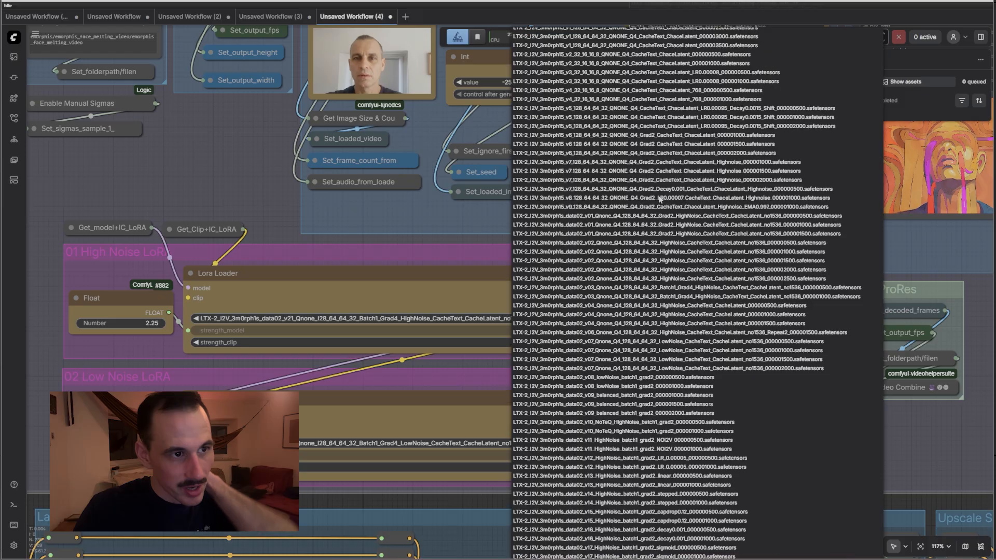
scroll(660, 199, "up", 6)
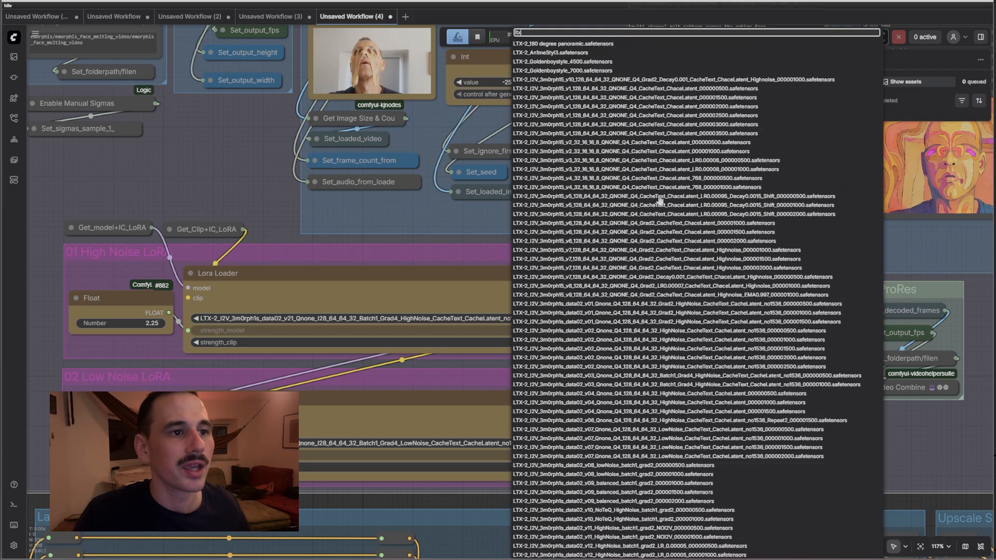
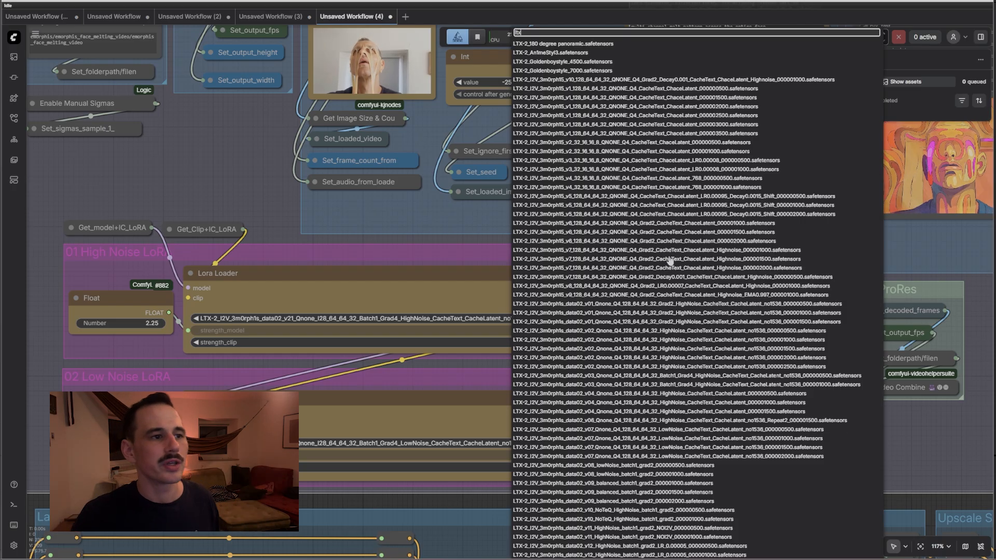
Close the filtered model list, check the High Noise Lora Loader's file list, then move to AI-Toolkit
left_click(271, 192)
scroll(363, 340, "up", 8)
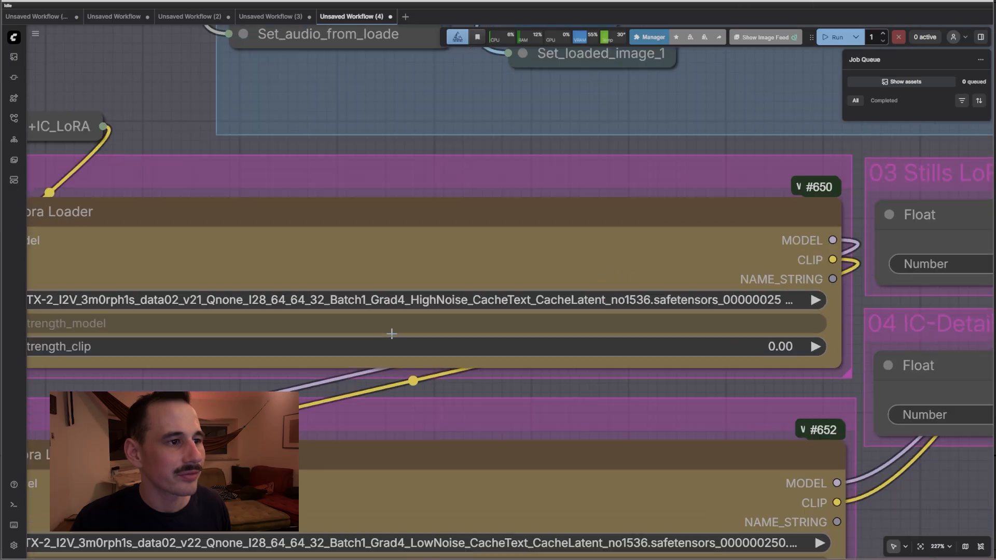
left_click(402, 299)
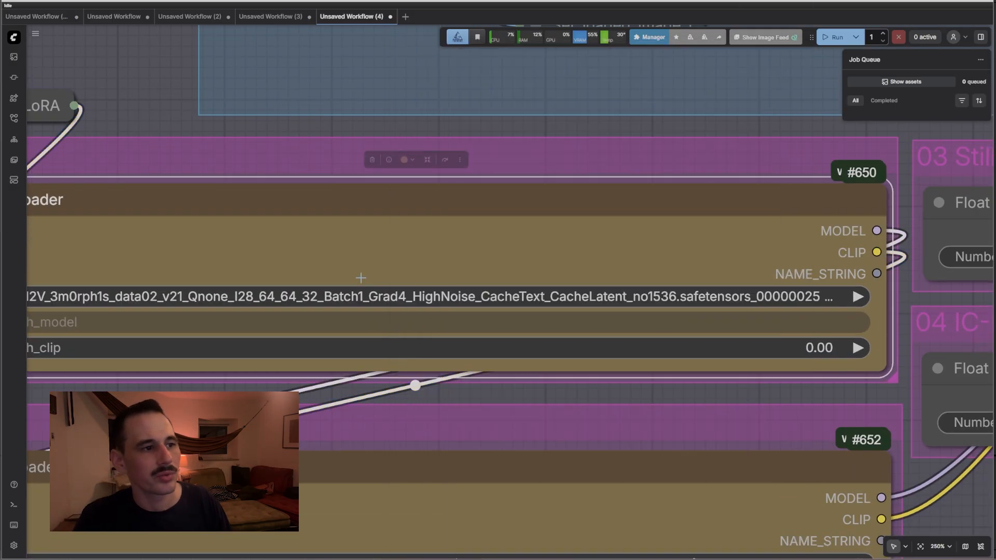
left_click_drag(334, 122, 428, 93)
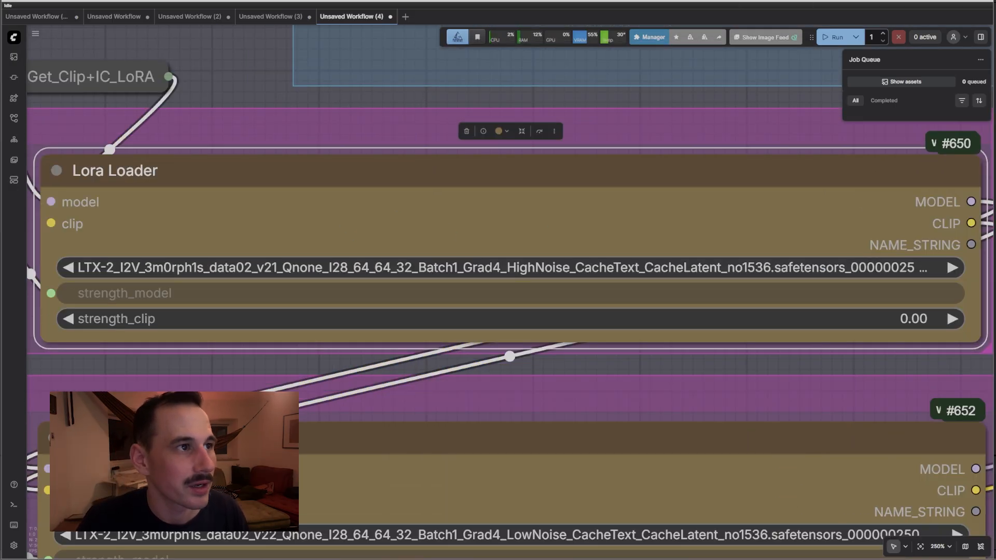
key("ctrl+Tab")
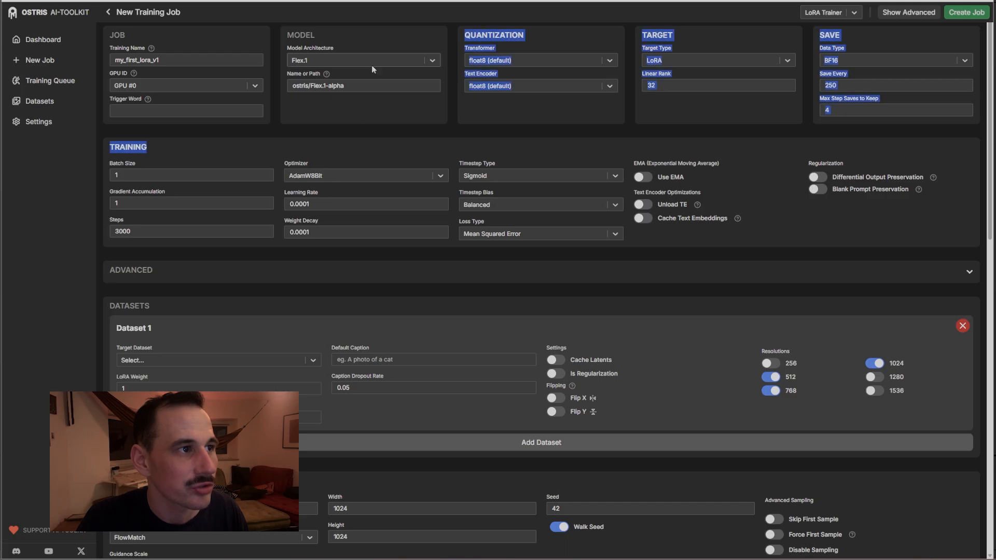
Choose LTX-2 as the model architecture and enter a placeholder trigger word
left_click(371, 62)
scroll(354, 153, "down", 5)
scroll(300, 124, "up", 3)
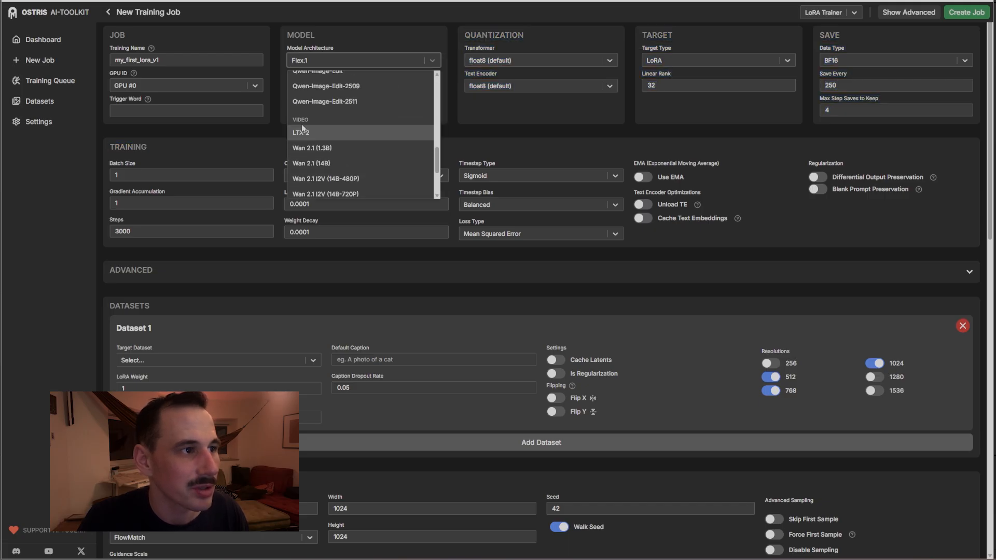
left_click(325, 132)
left_click(150, 109)
type("yrthklgjro'gifknl\\dsfv")
Rename the training job to 'LTX FAKE LORA'
left_click_drag(171, 61, 74, 71)
type("LT")
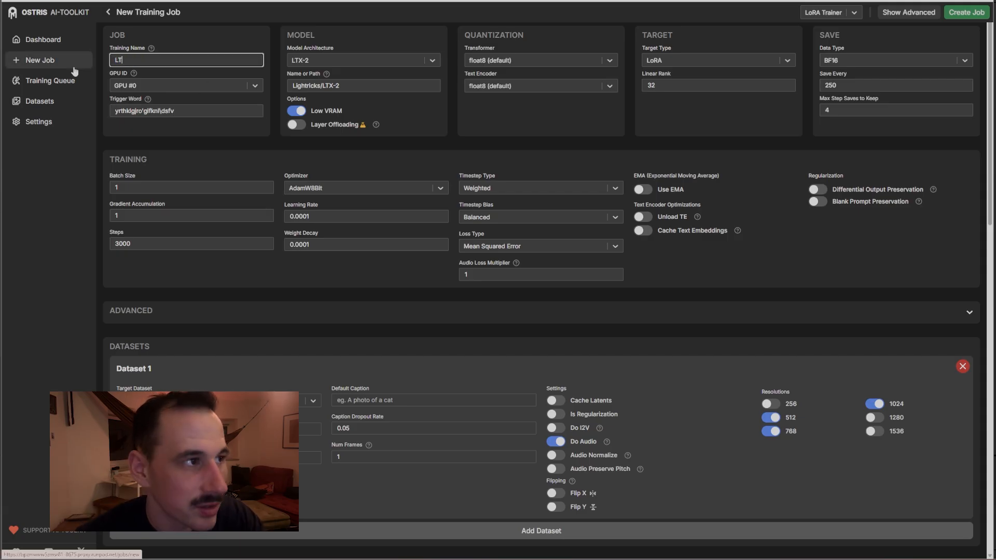
type("X LORAAAAA")
key("ctrl+a")
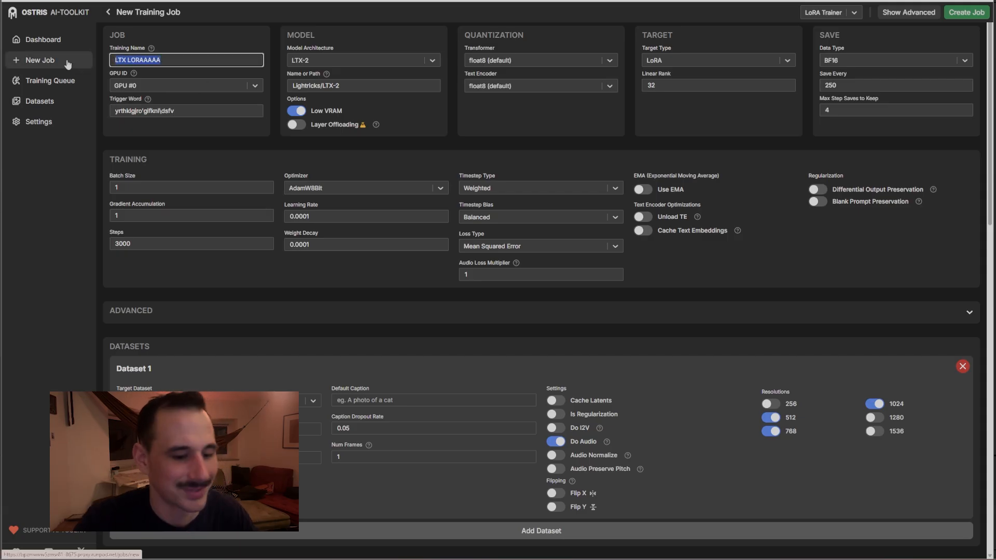
type("L")
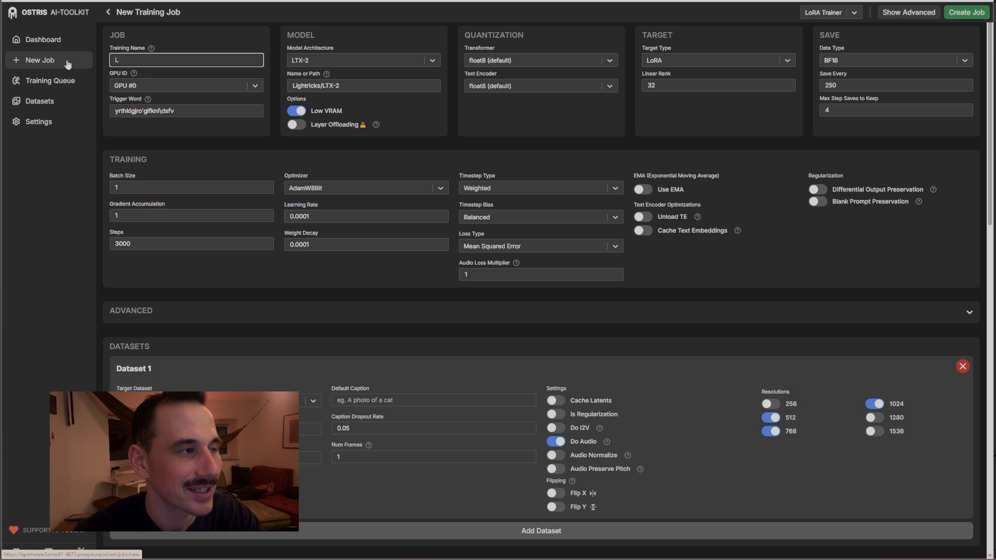
type("TX FAKE LORA")
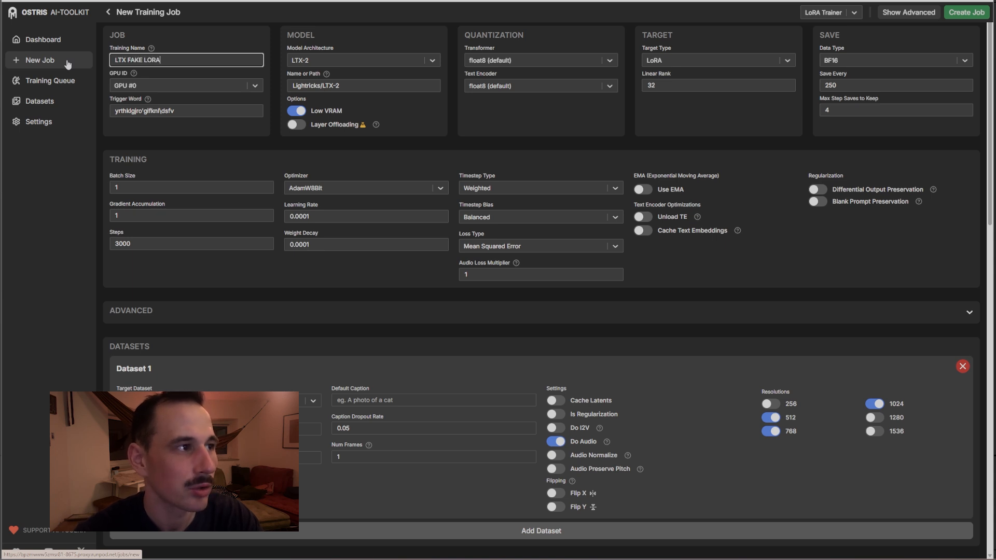
Set Transformer and Text Encoder quantization to - NONE - and view the YAML config
left_click(497, 60)
left_click(500, 82)
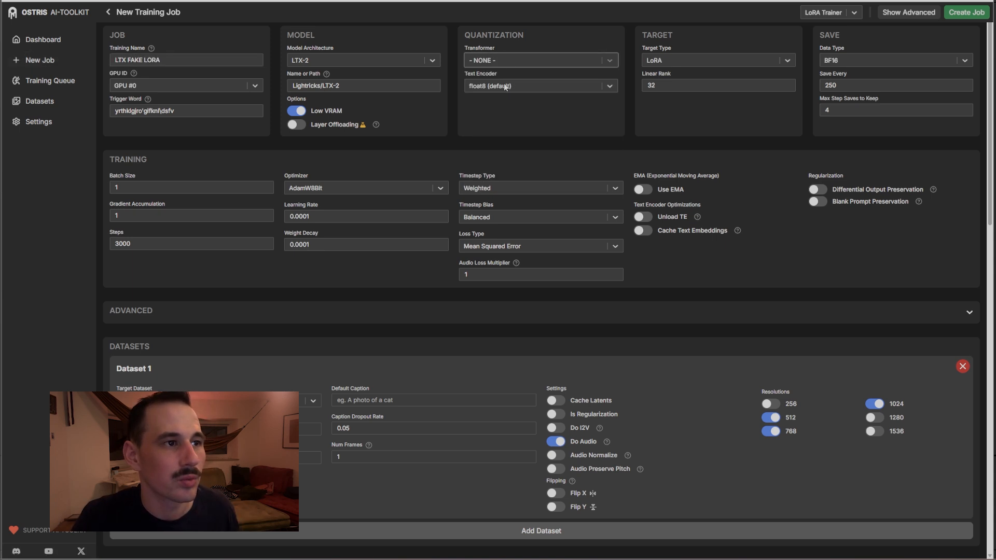
left_click(506, 86)
left_click(494, 106)
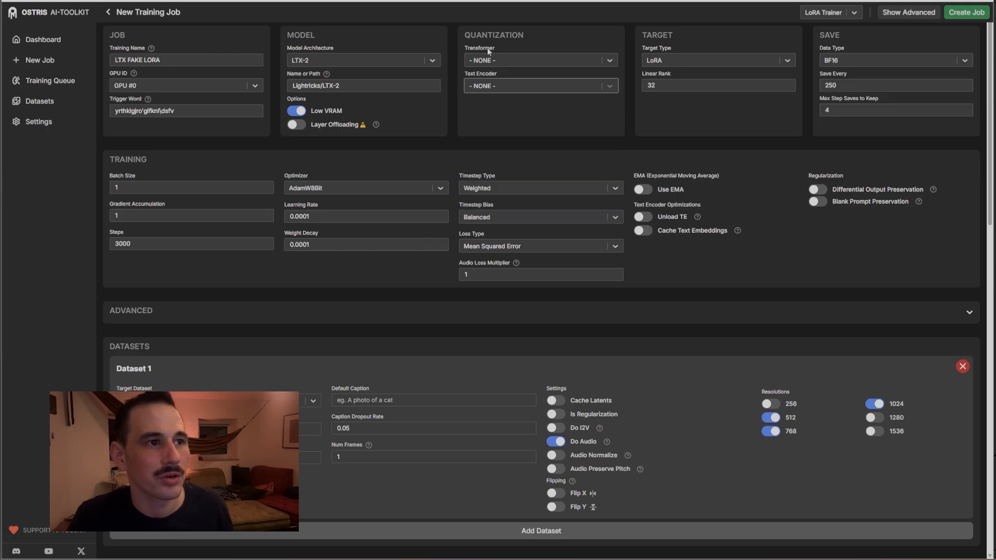
left_click(909, 14)
In the YAML, set linear 128, linear_alpha 64, conv 64 and conv_alpha 32
left_click(194, 133)
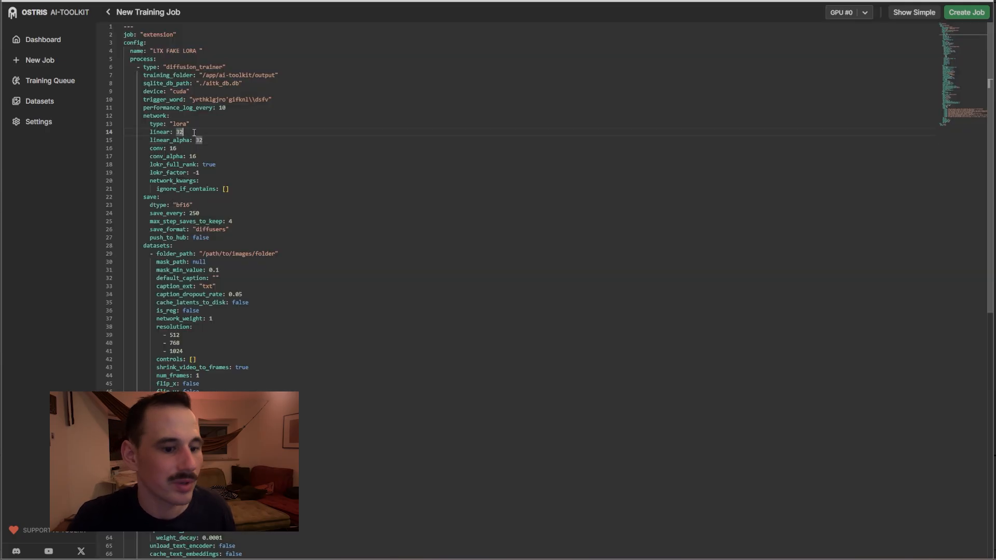
key("BackSpace")
key("BackSpace")
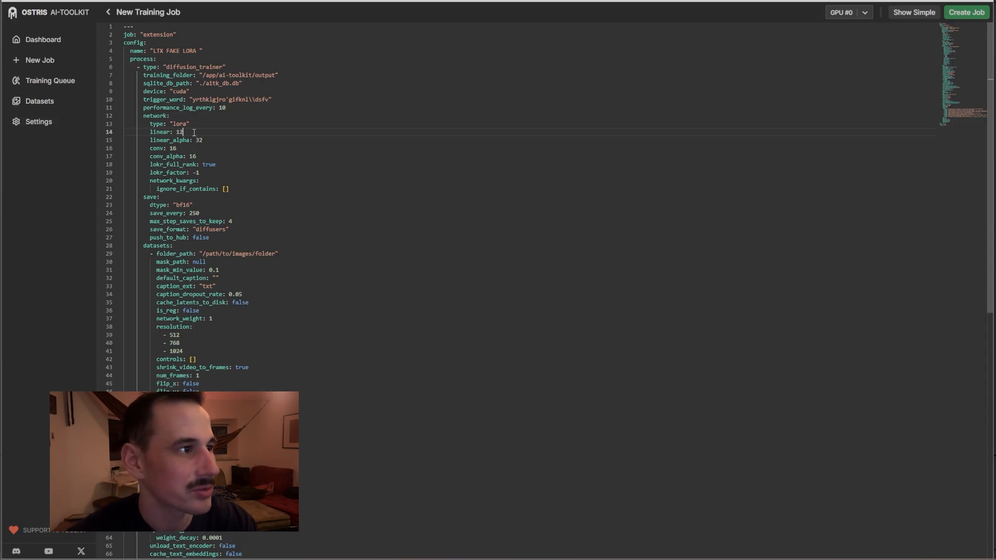
left_click(205, 141)
key("BackSpace")
key("BackSpace")
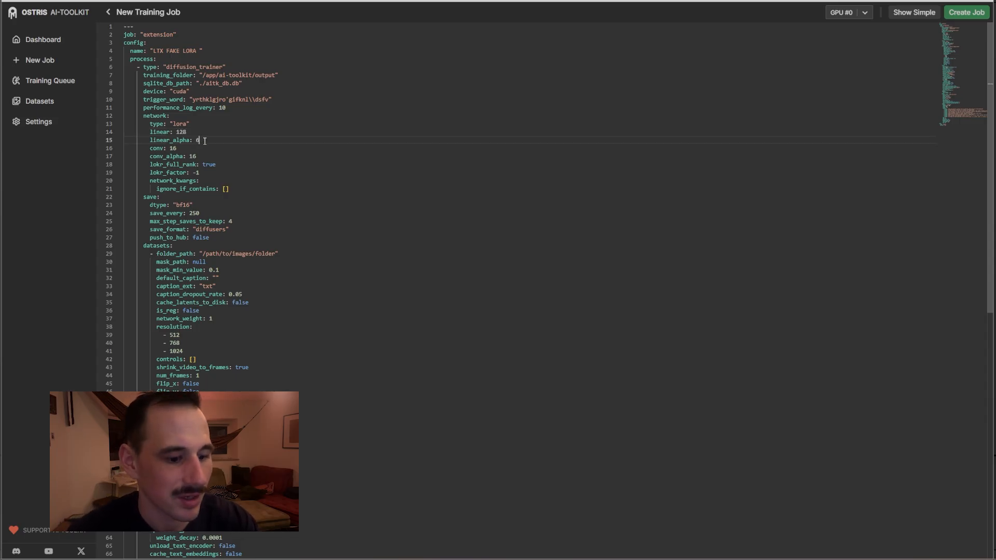
left_click(192, 148)
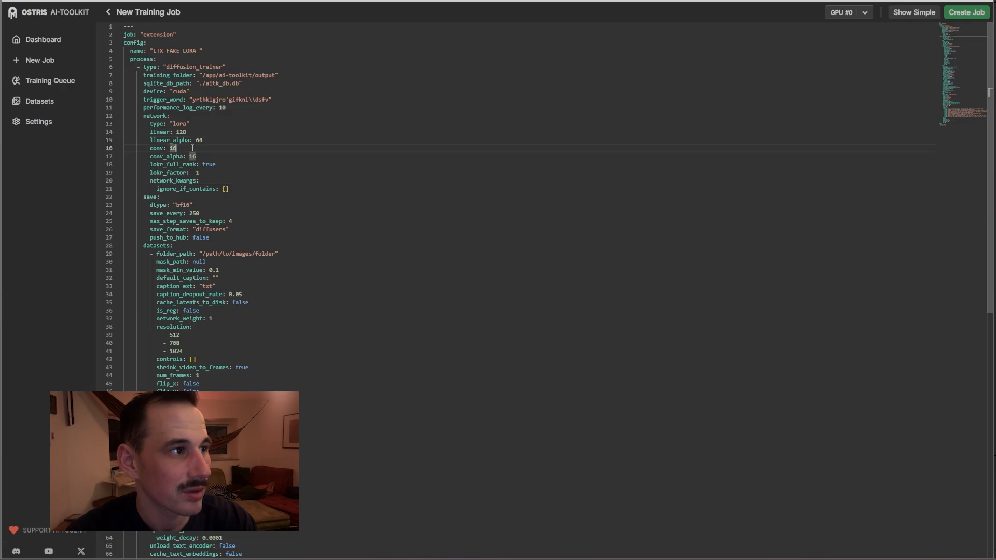
key("BackSpace")
key("BackSpace")
type("6")
left_click(200, 155)
key("BackSpace")
key("BackSpace")
type("32")
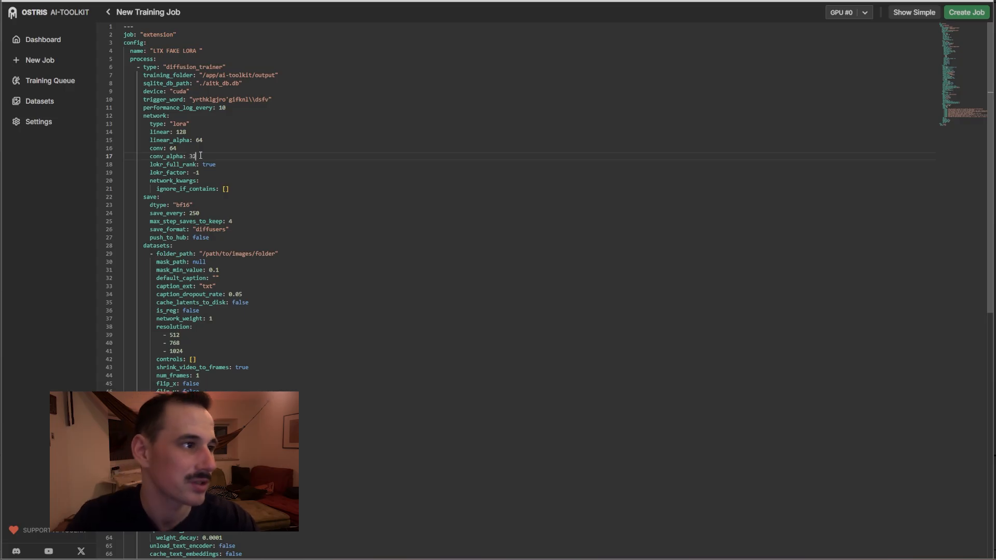
Confirm the rank on the form, then search the YAML for dtype and locate the bf16 value
left_click(919, 13)
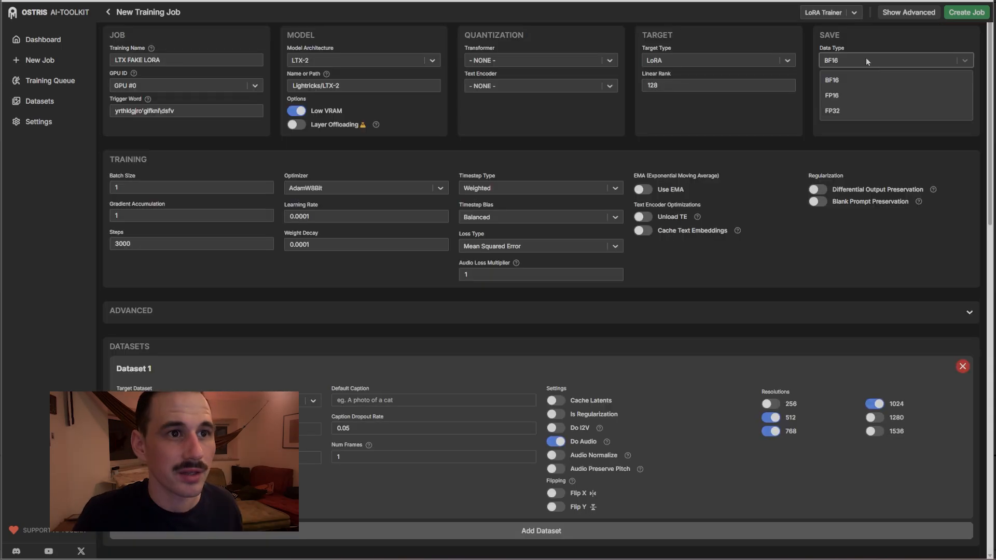
left_click(894, 15)
key("ctrl+f")
type("dtyp")
scroll(455, 123, "down", 3)
key("BackSpace")
scroll(239, 297, "down", 5)
scroll(200, 265, "up", 4)
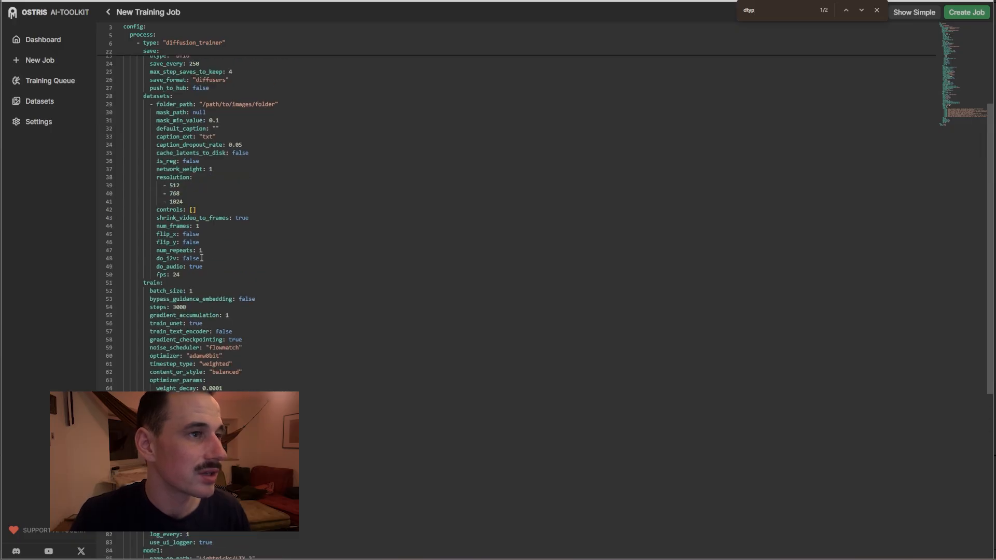
scroll(201, 257, "up", 2)
scroll(306, 176, "down", 8)
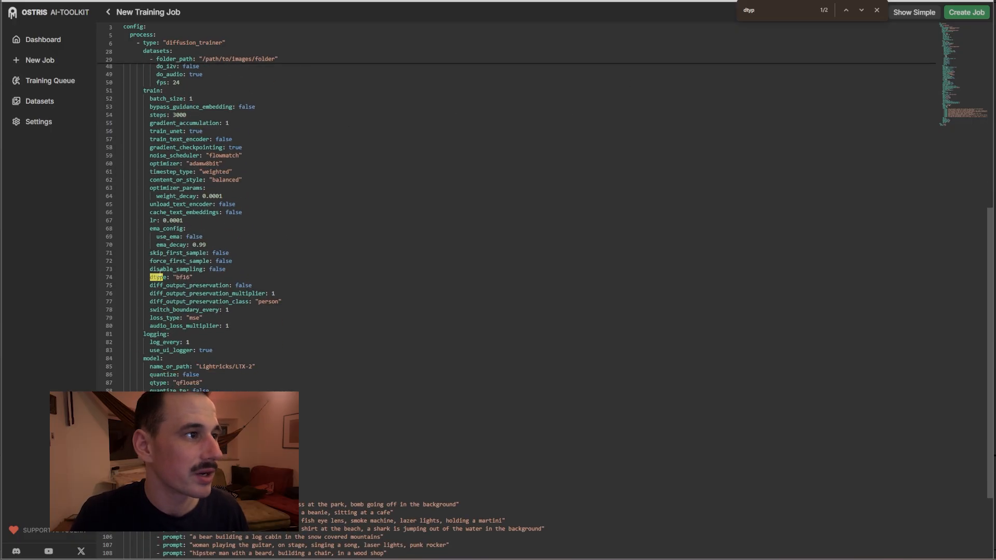
scroll(161, 273, "up", 1)
left_click_drag(142, 108, 276, 295)
left_click(182, 299)
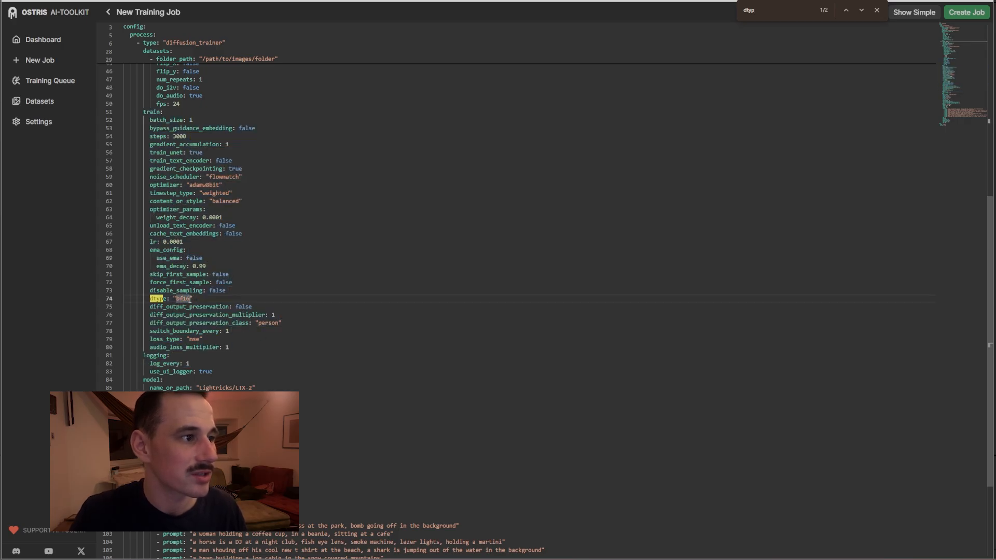
left_click_drag(189, 299, 176, 300)
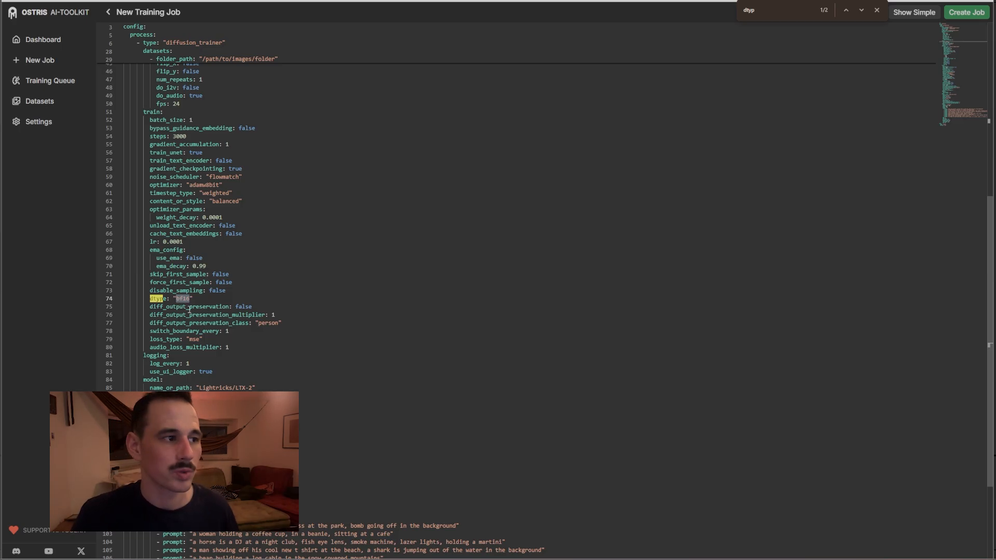
scroll(190, 310, "up", 8)
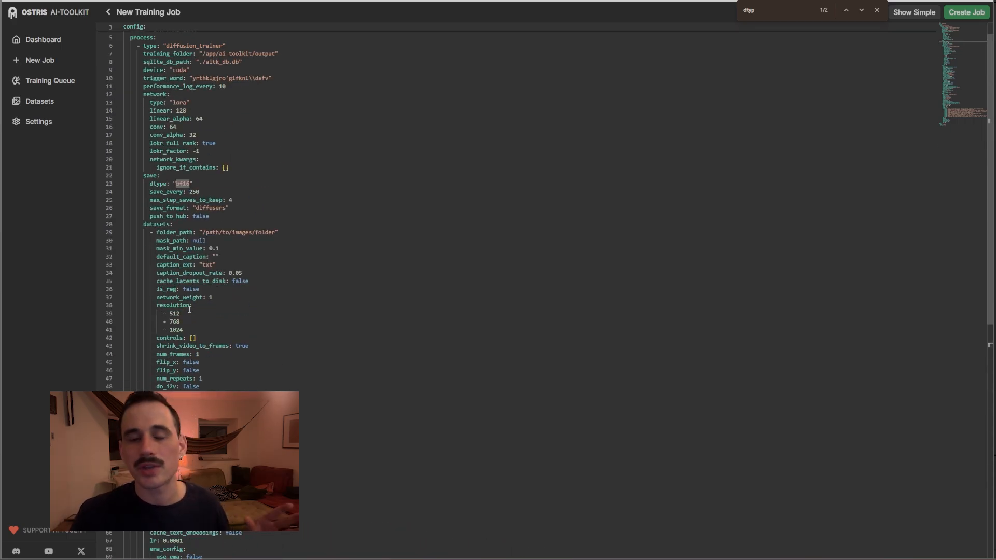
scroll(189, 311, "up", 1)
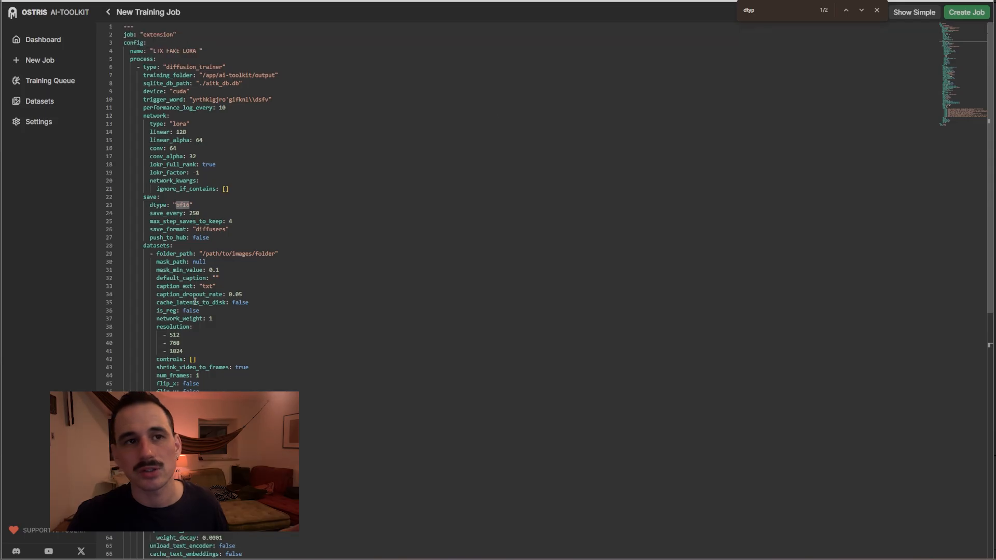
left_click(877, 11)
Keep BF16 as the save data type and turn on Do I2V for Dataset 1
left_click(890, 14)
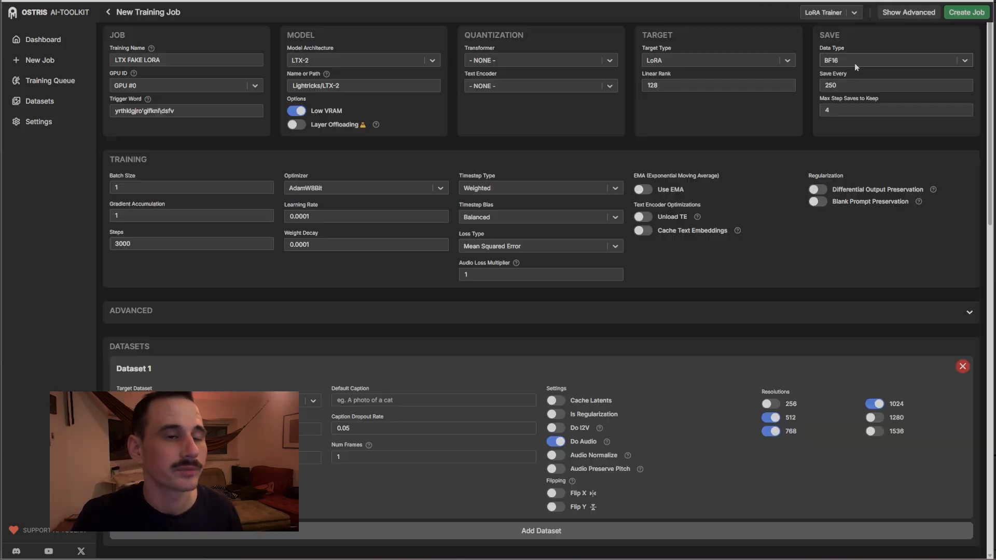
left_click(856, 60)
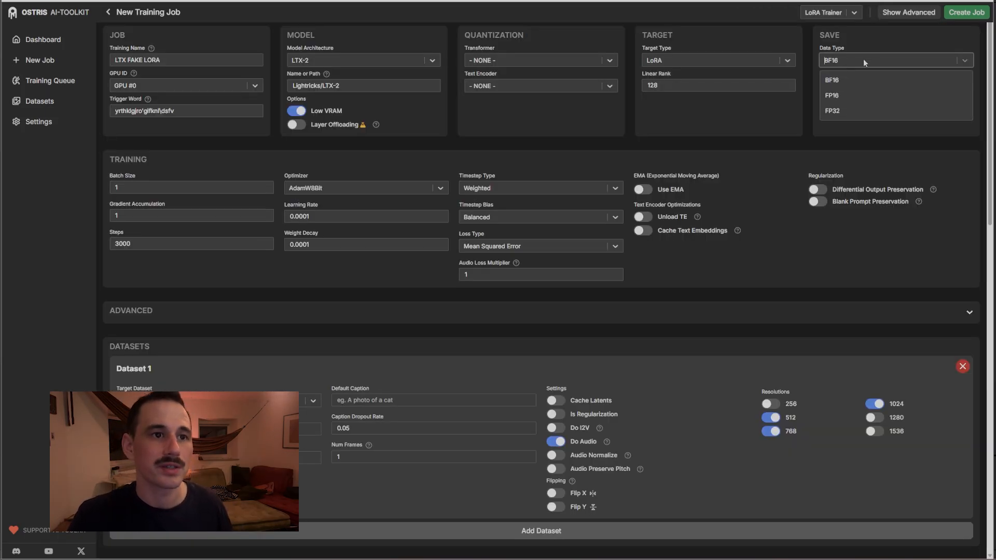
left_click(876, 37)
left_click(556, 427)
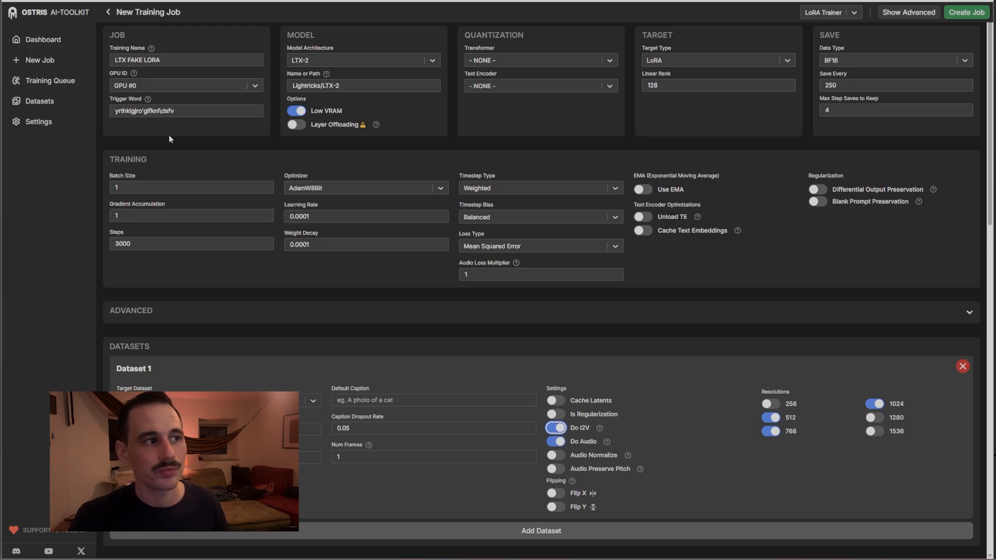
Try a Batch Size of 2 with the spinner, then return it to 1
left_click(265, 184)
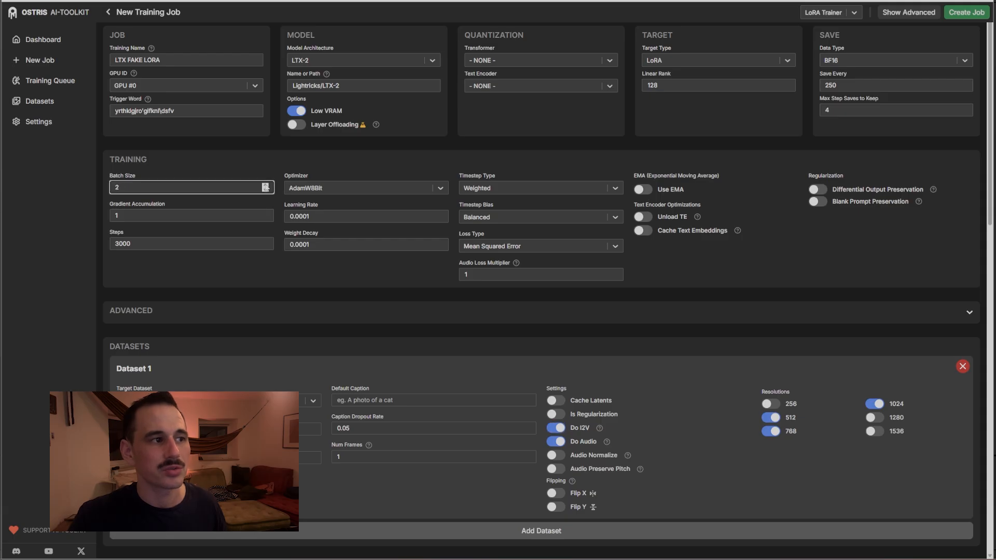
left_click(265, 190)
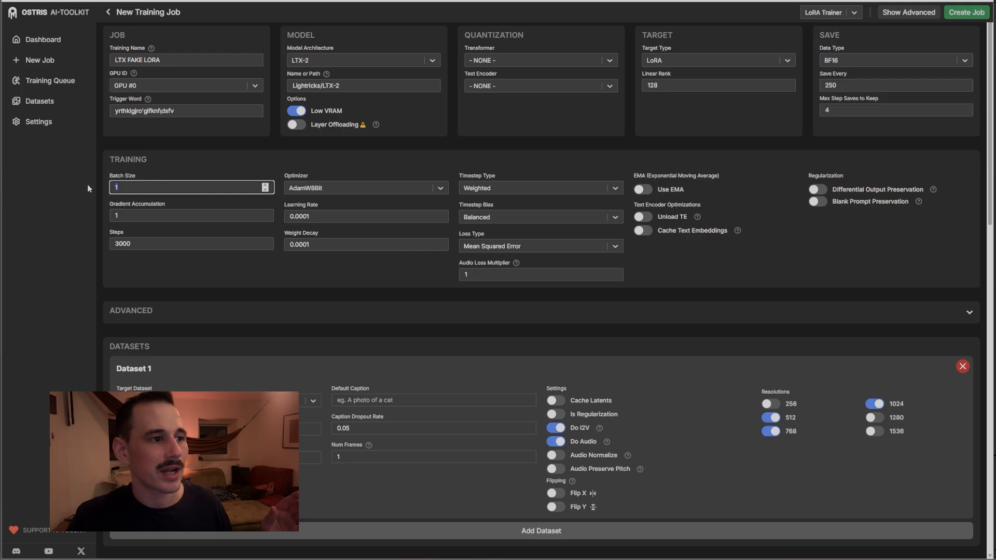
left_click(555, 428)
left_click(165, 187)
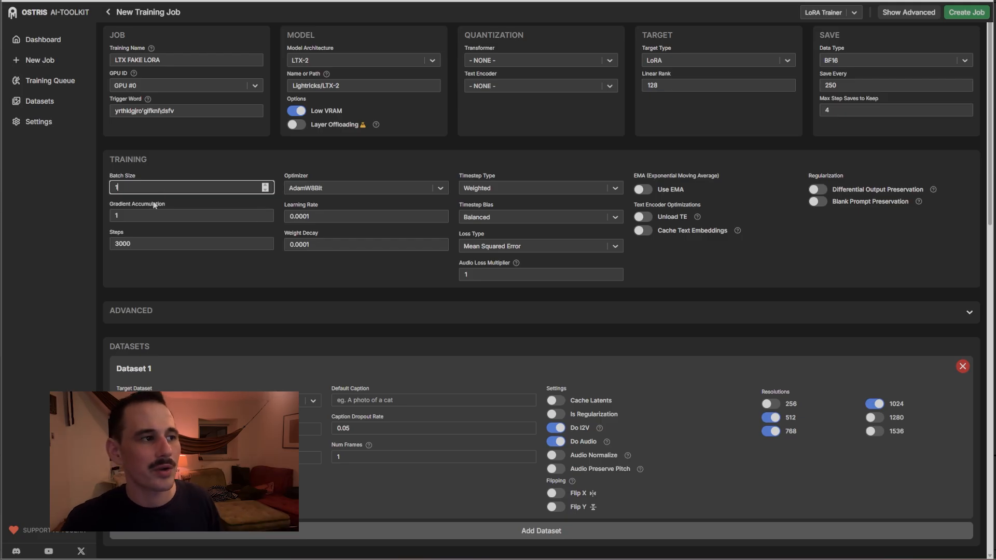
Try Steps values of 2000 and 1000 with a Batch Size of 2
key("Tab")
key("Tab")
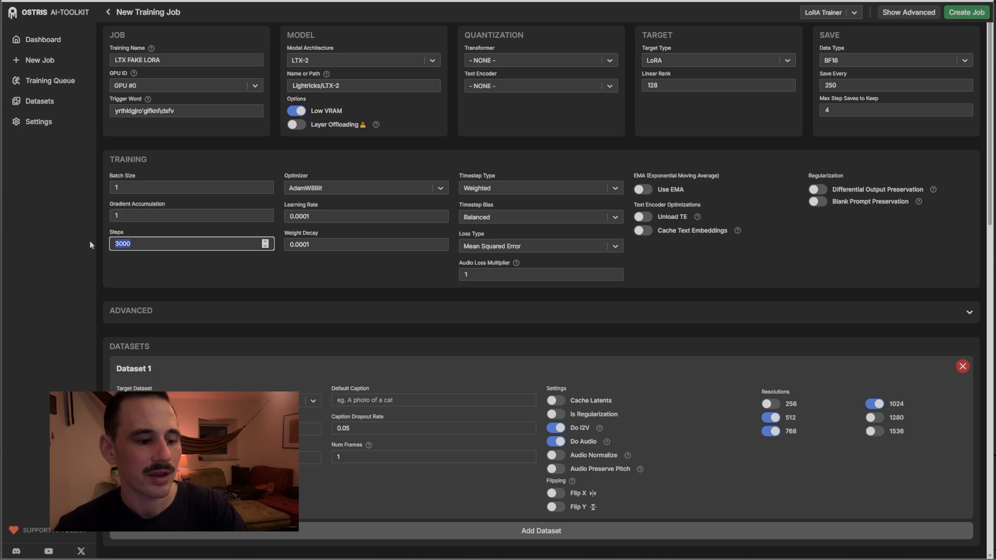
type("2000")
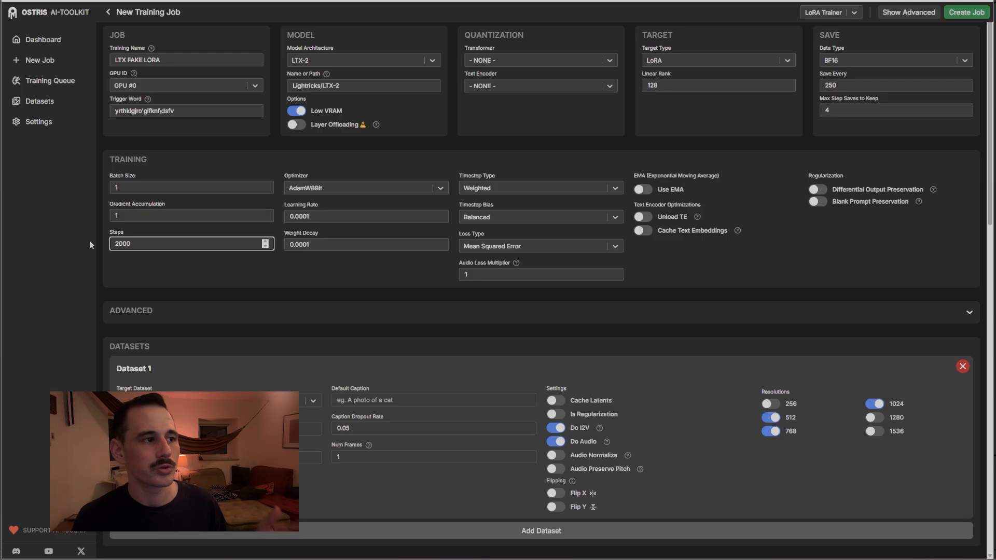
left_click(146, 190)
key("BackSpace")
type("2")
key("Tab")
type("1000")
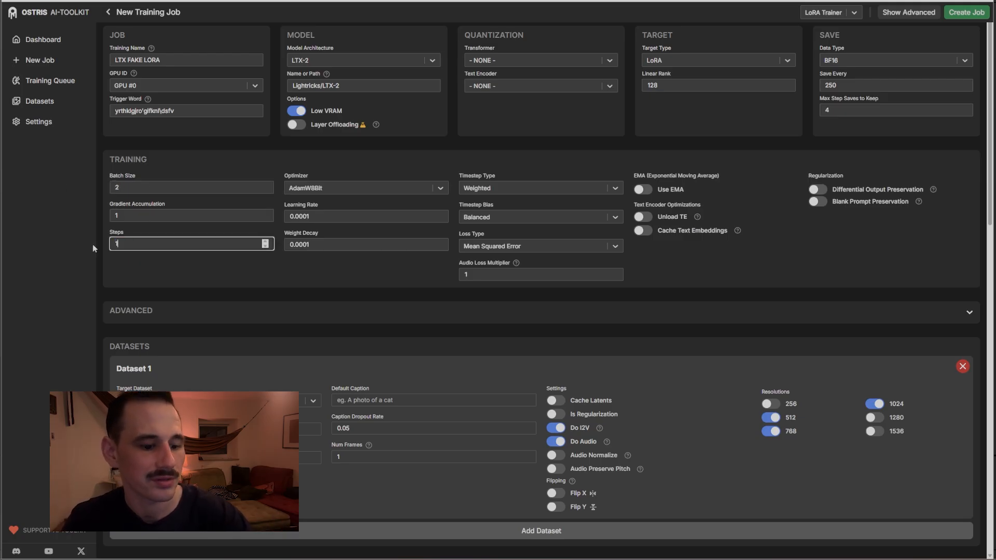
left_click(149, 188)
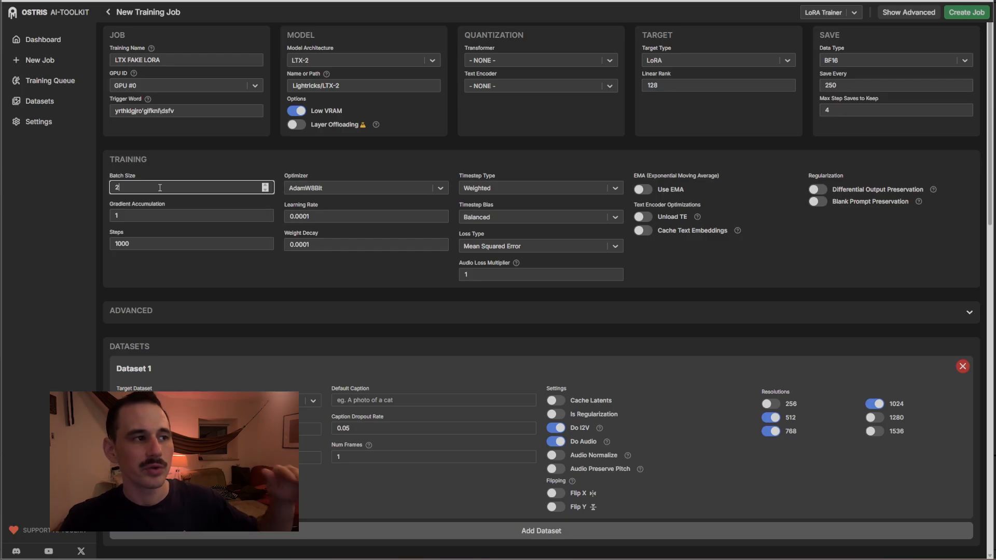
double_click(160, 188)
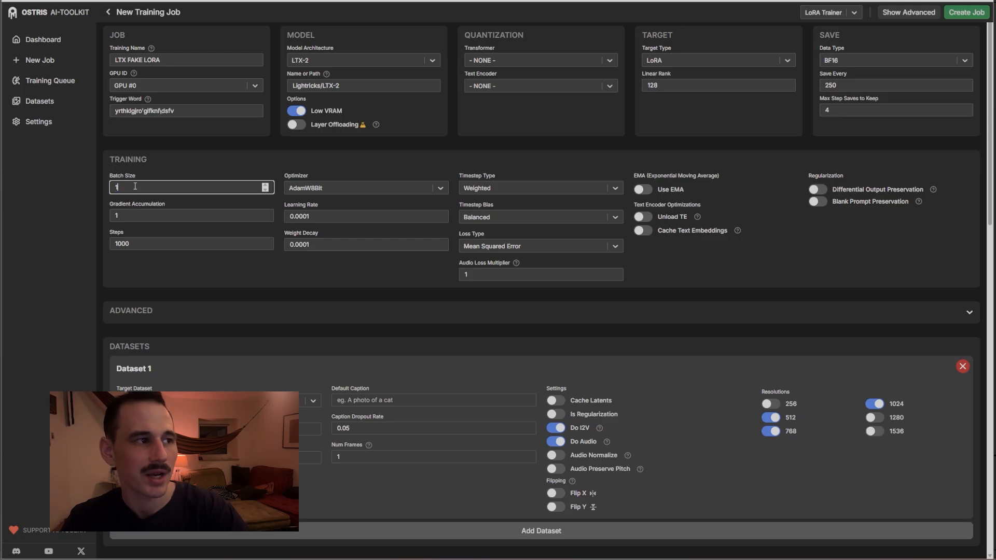
Set Gradient Accumulation to 4 and bring the training Steps down to 500
left_click(126, 212)
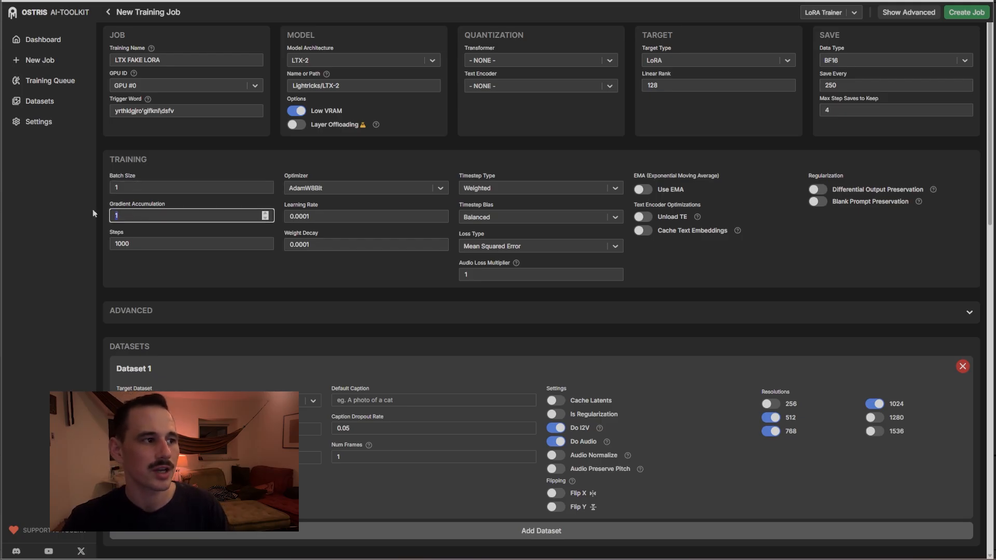
type("4")
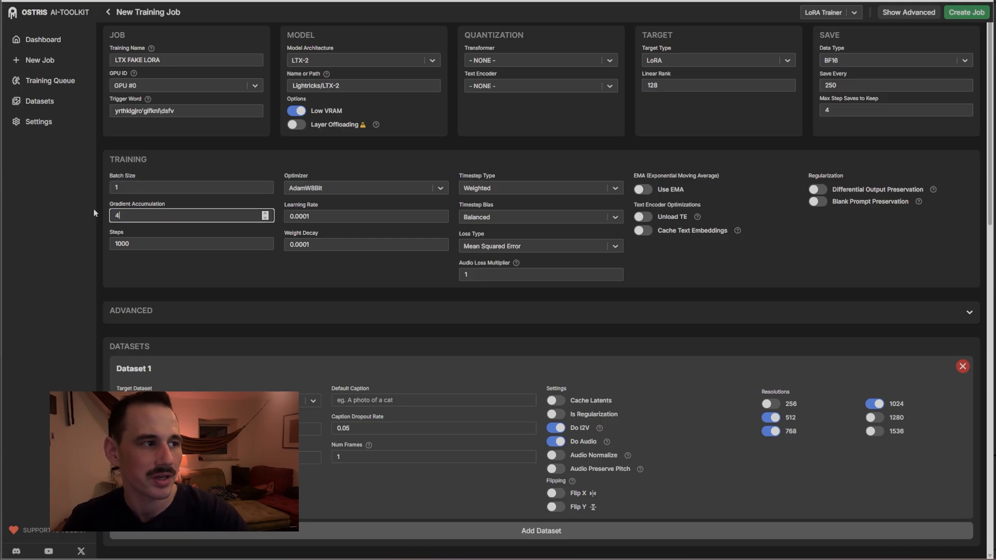
left_click(200, 175)
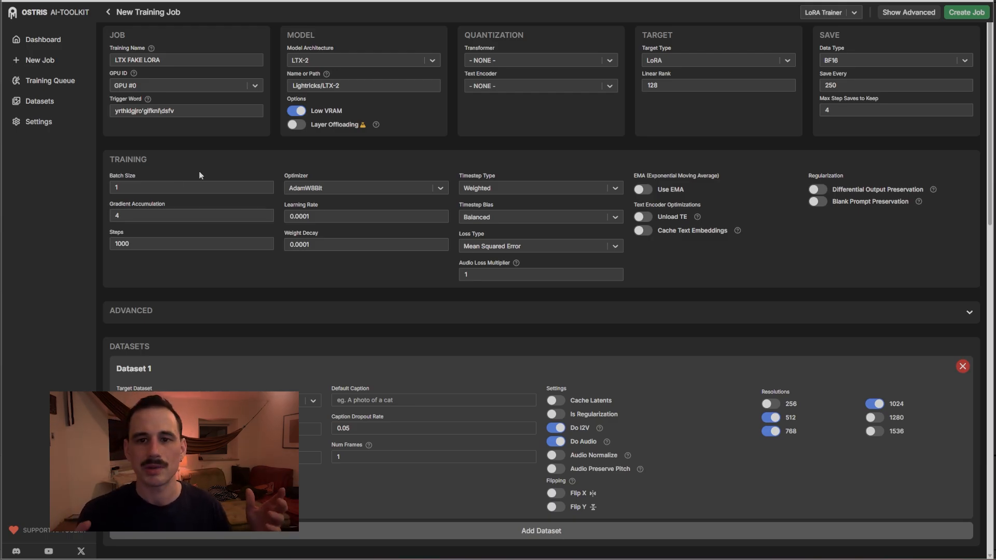
left_click(187, 218)
left_click_drag(187, 218, 96, 217)
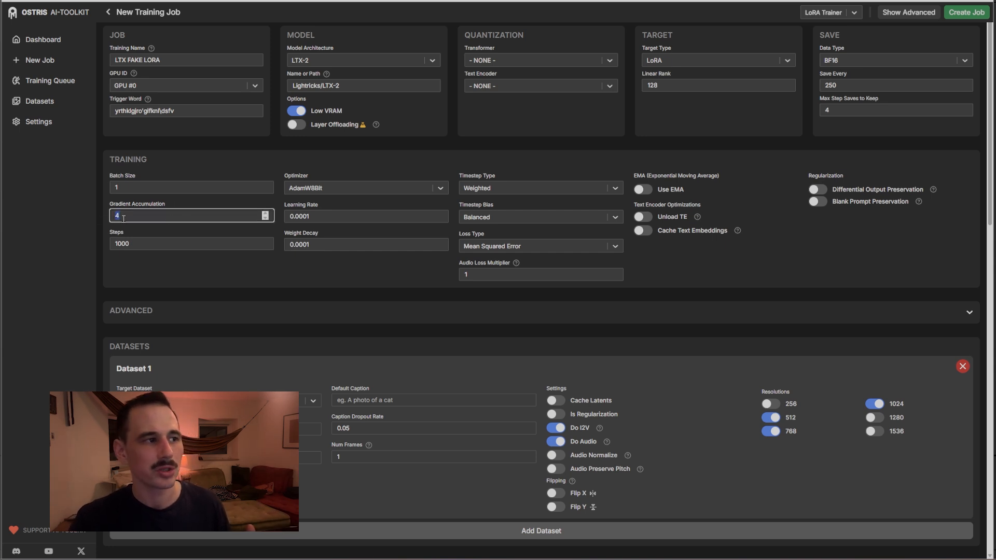
key("Tab")
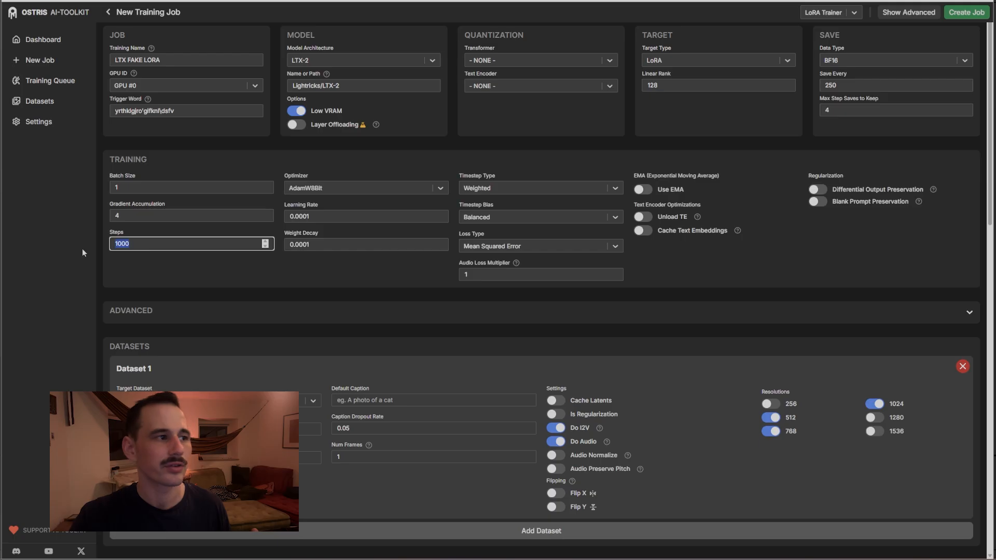
left_click(175, 215)
left_click(144, 240)
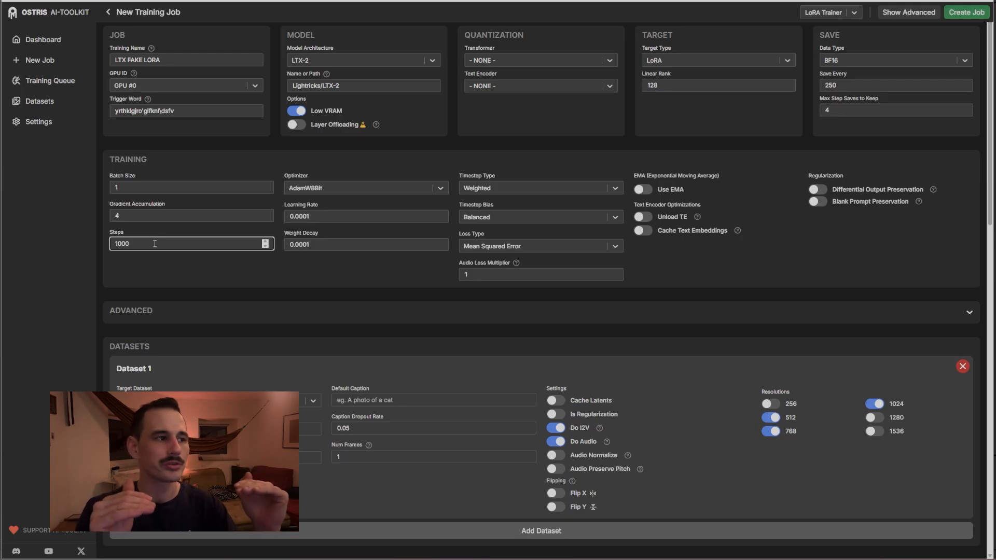
key("shift+Tab")
key("shift+Tab")
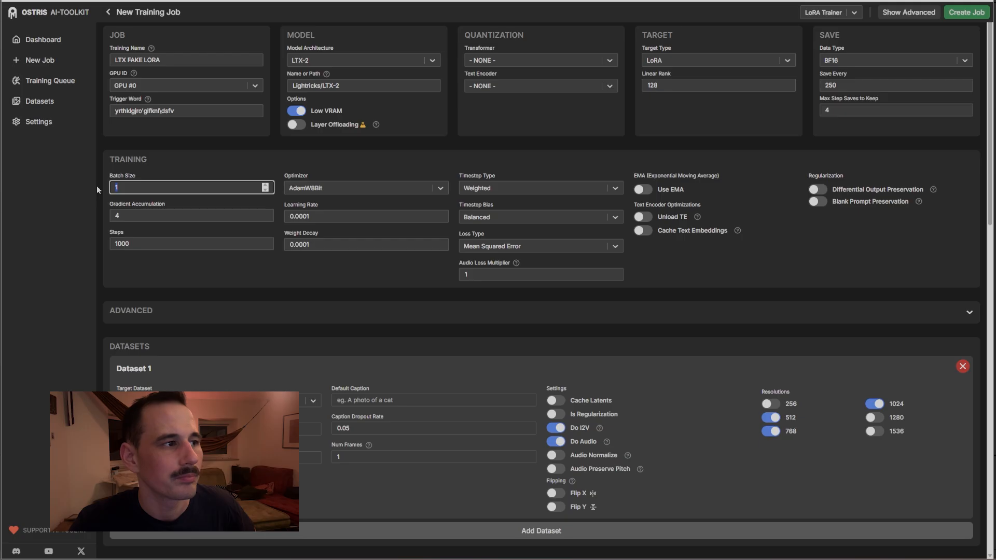
key("Tab")
key("shift+Tab")
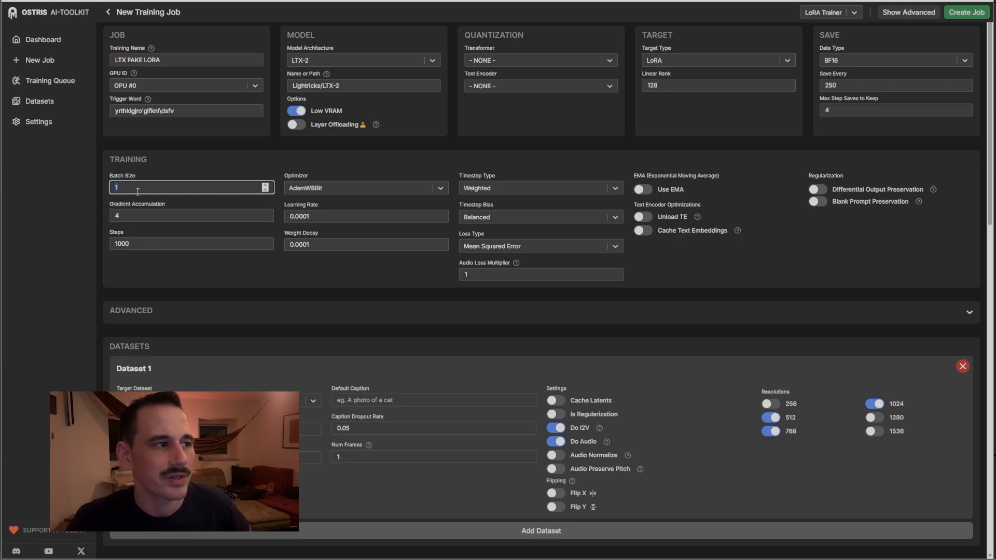
left_click(164, 246)
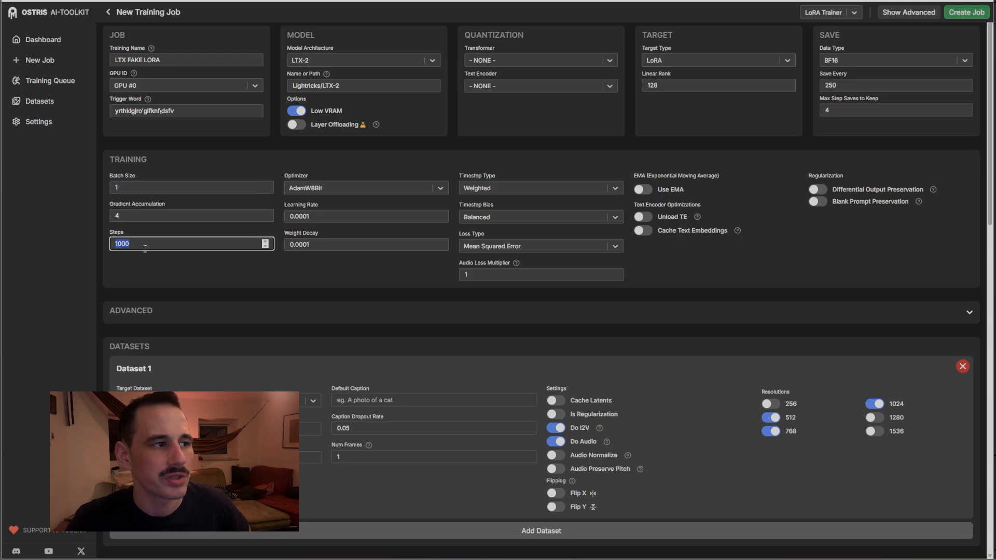
left_click(133, 215)
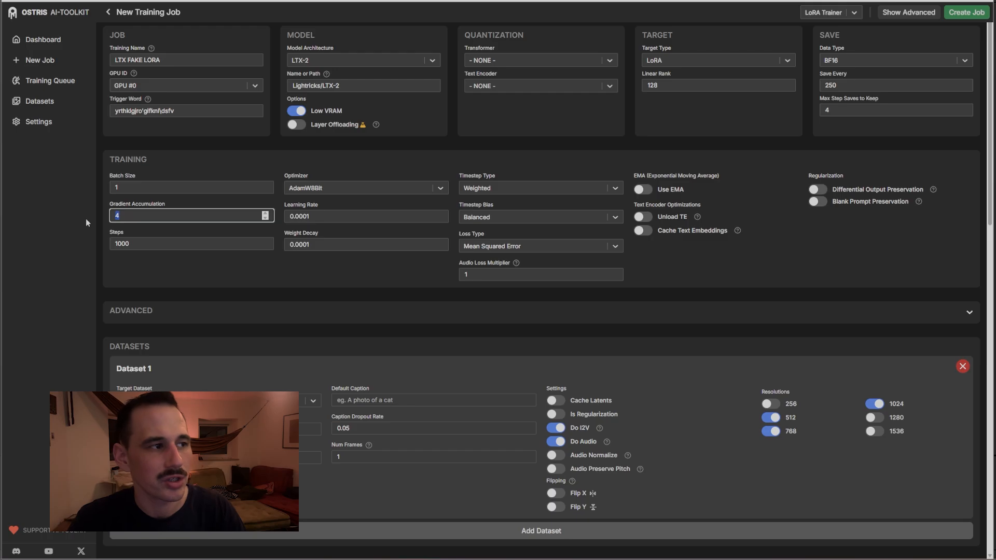
left_click(148, 243)
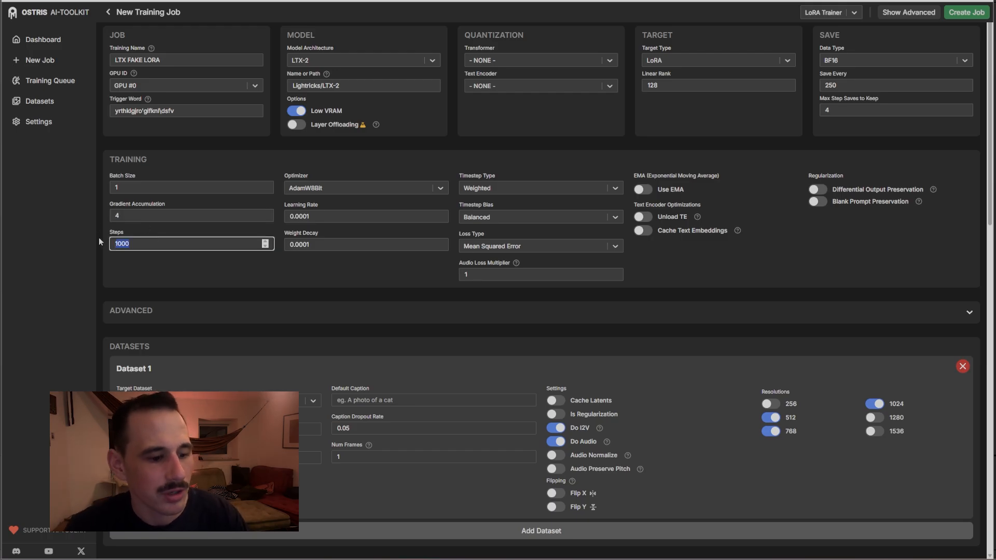
type("2000")
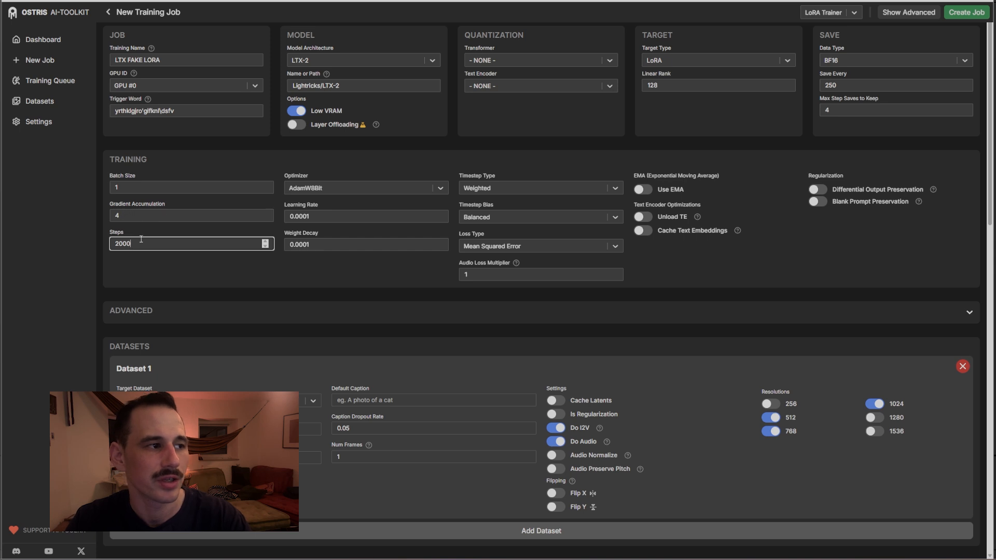
left_click_drag(135, 244, 90, 245)
type("5000")
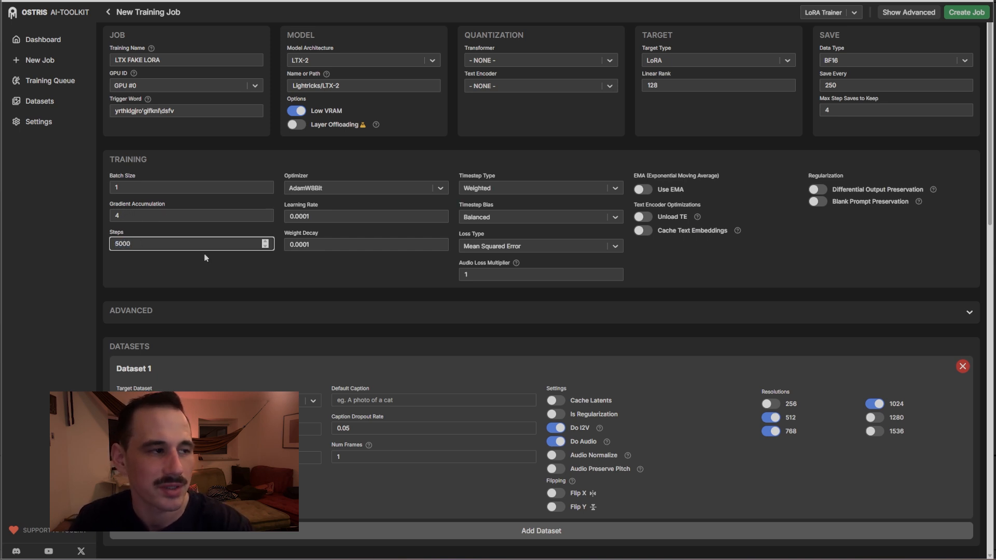
key("BackSpace")
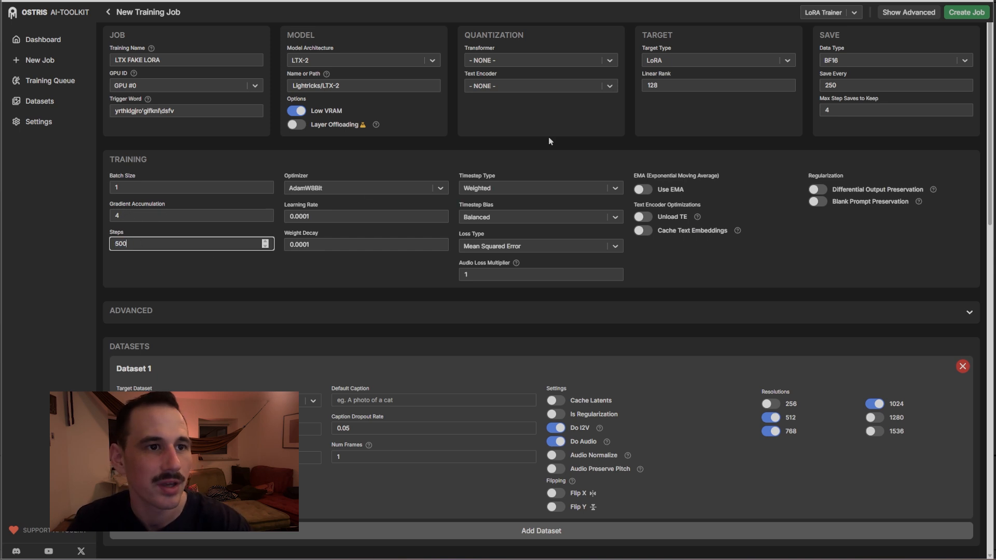
Set Max Step Saves to Keep to 2 in the Save panel
left_click(843, 109)
key("BackSpace")
type("2")
left_click(846, 89)
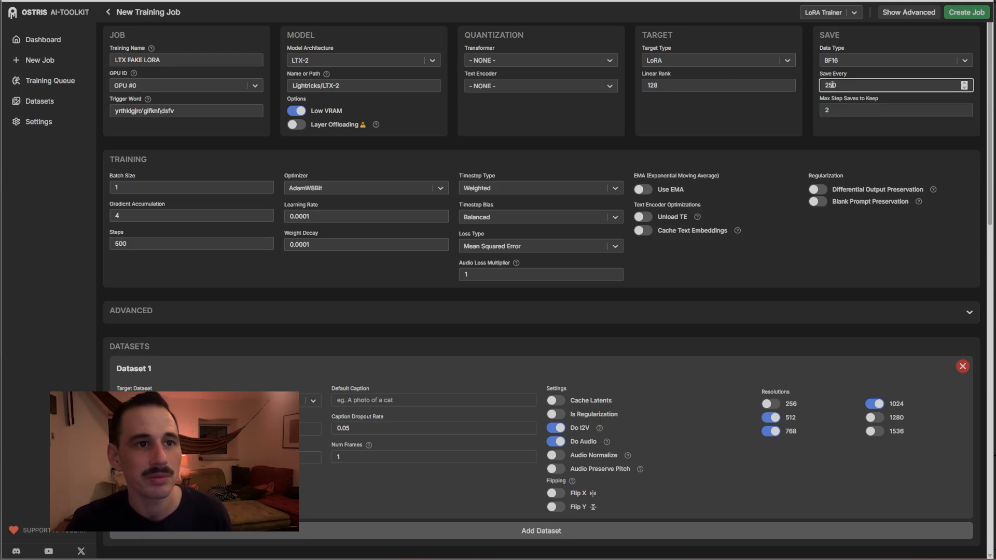
Briefly try Gradient Accumulation 2, then restore it to 4 and review Steps 500
left_click(193, 242)
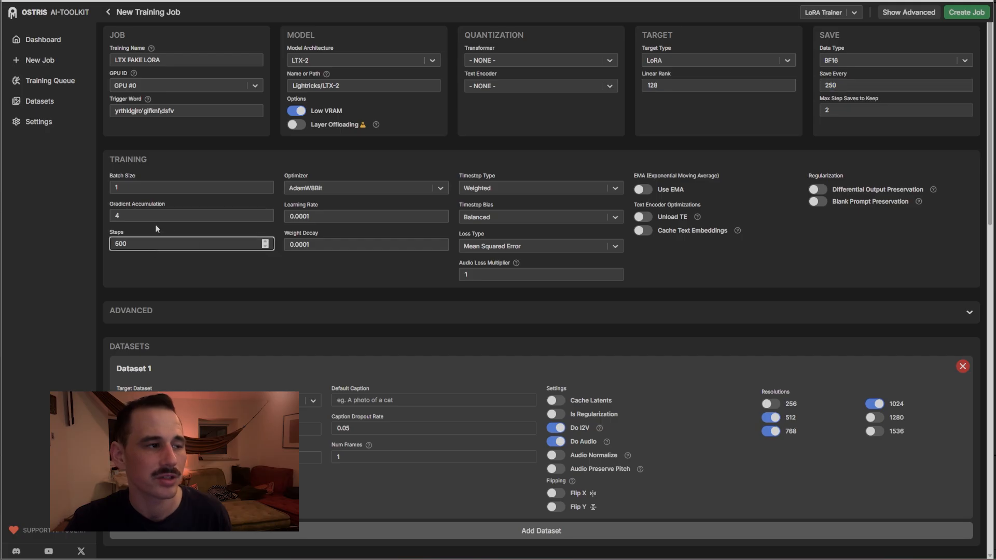
left_click_drag(843, 85, 811, 84)
left_click_drag(128, 215, 95, 217)
left_click_drag(134, 244, 87, 244)
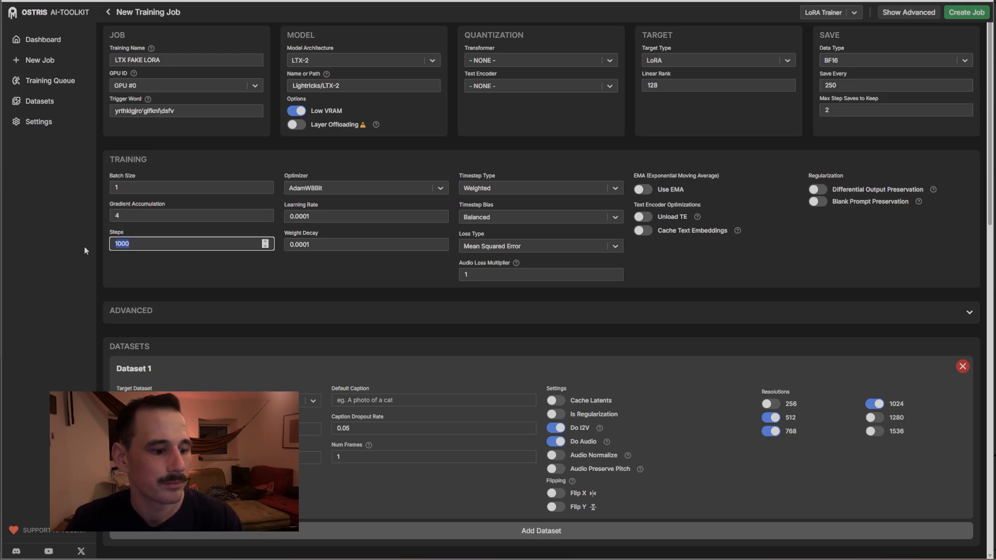
left_click_drag(143, 217, 85, 219)
left_click_drag(160, 245, 86, 241)
type("50")
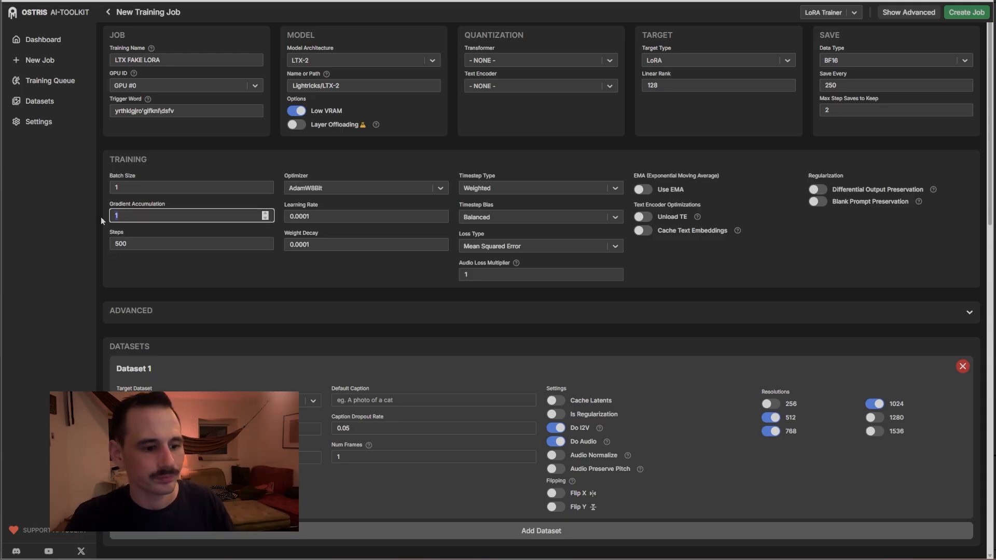
type("2")
left_click(160, 275)
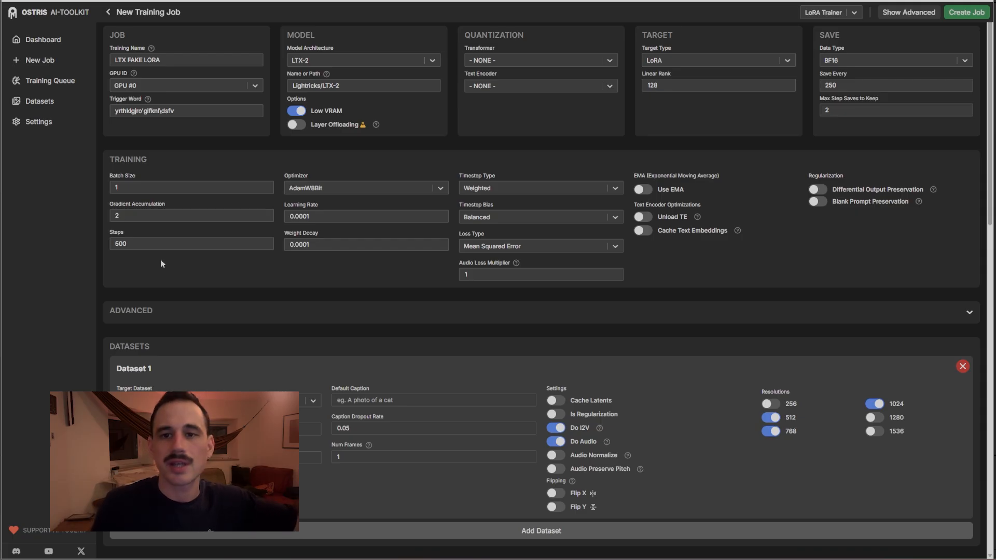
left_click_drag(136, 216, 96, 216)
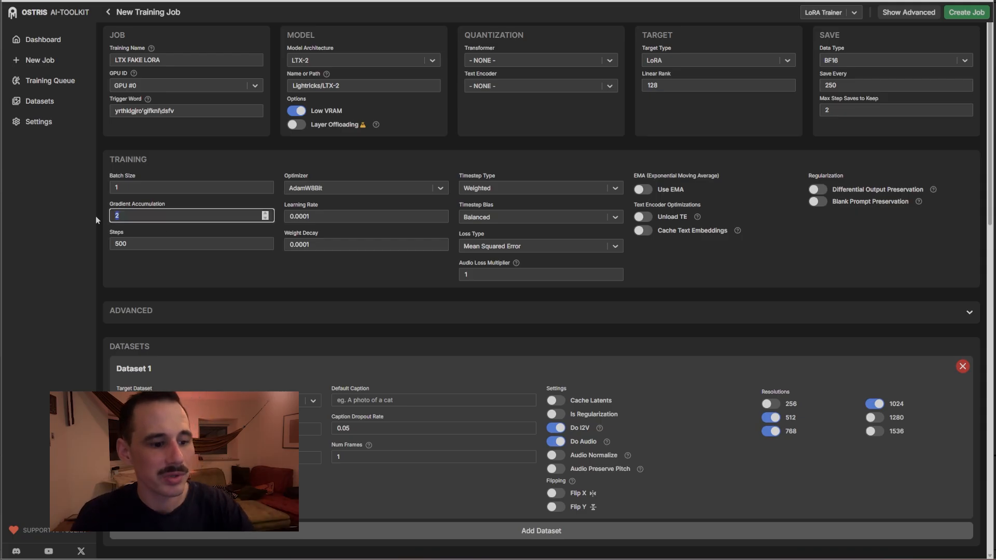
type("4")
left_click(170, 276)
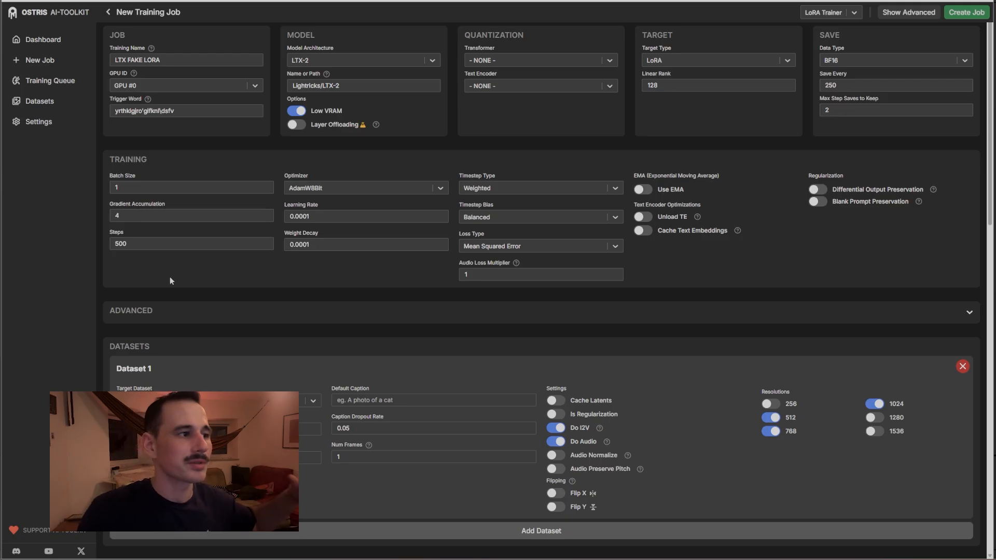
left_click_drag(133, 244, 110, 218)
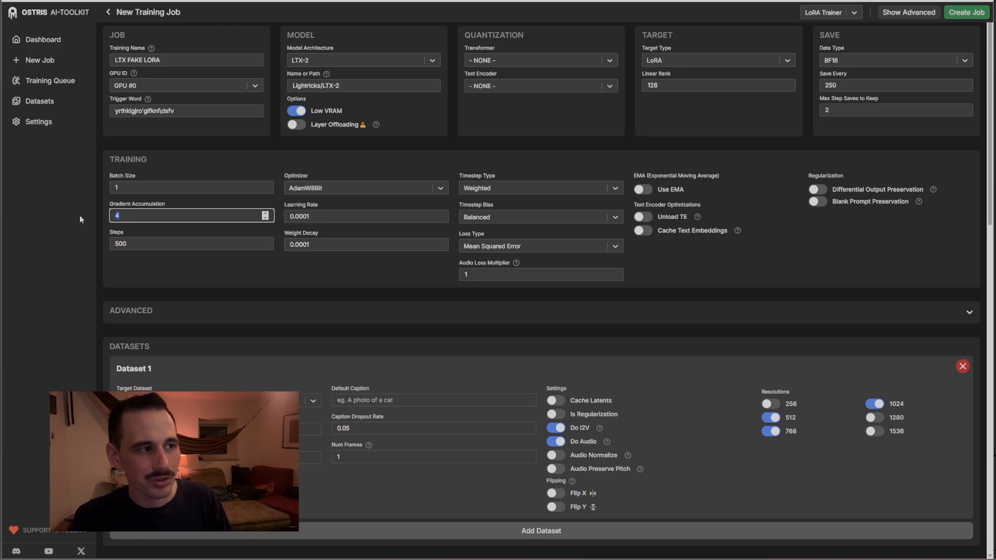
After trying accumulation 1 with 1000 steps, set Gradient Accumulation 4 and Steps 500
key("Tab")
type("250")
left_click(151, 219)
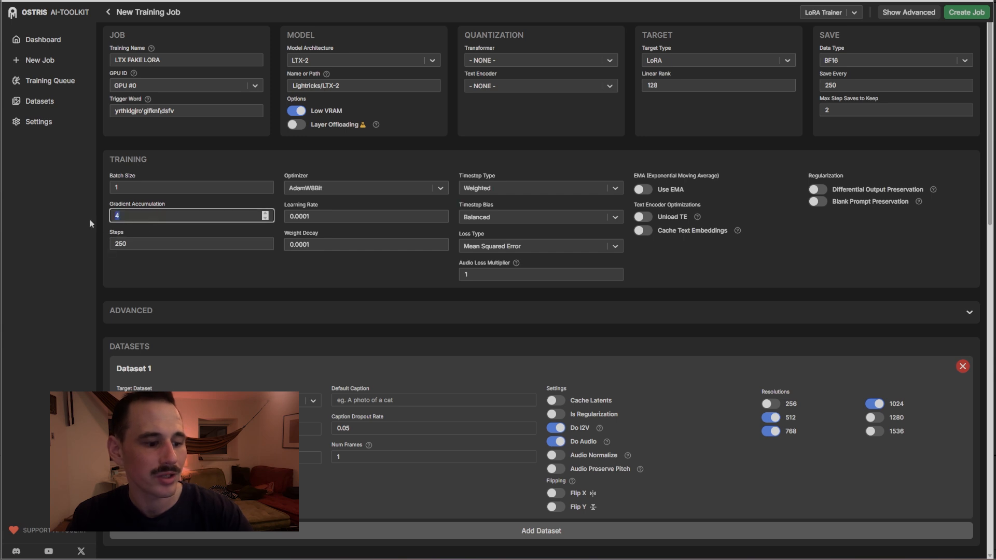
type("1")
key("Tab")
type("1000")
left_click(118, 254)
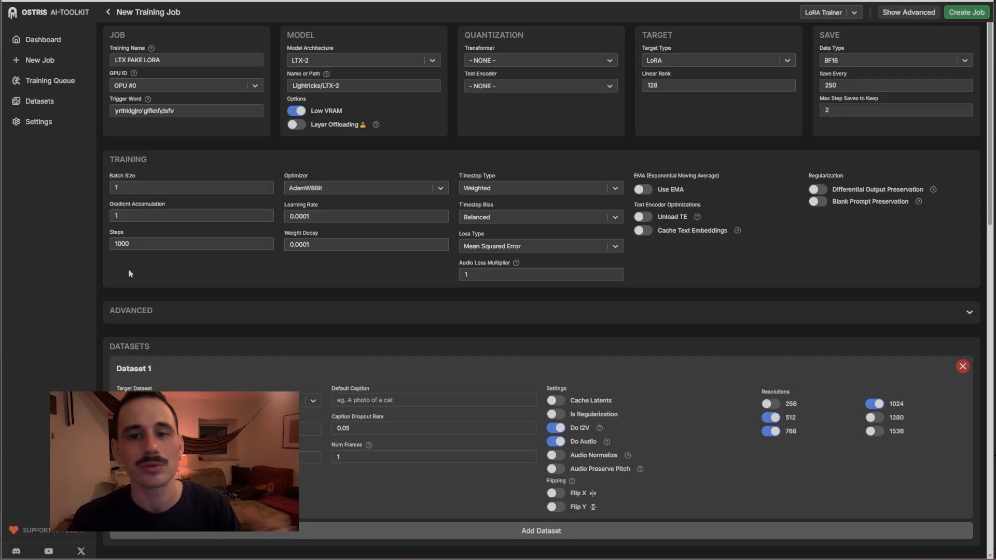
left_click(141, 219)
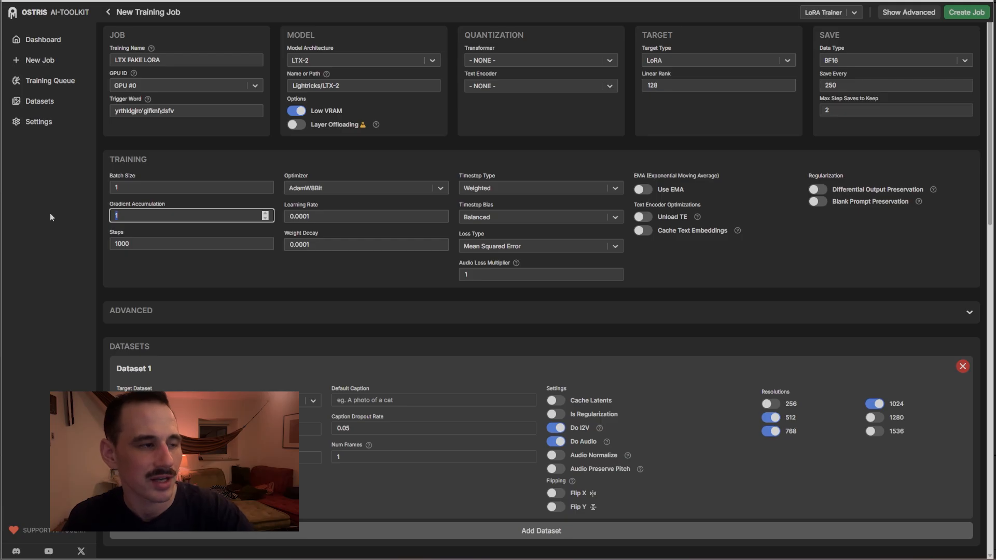
type("4")
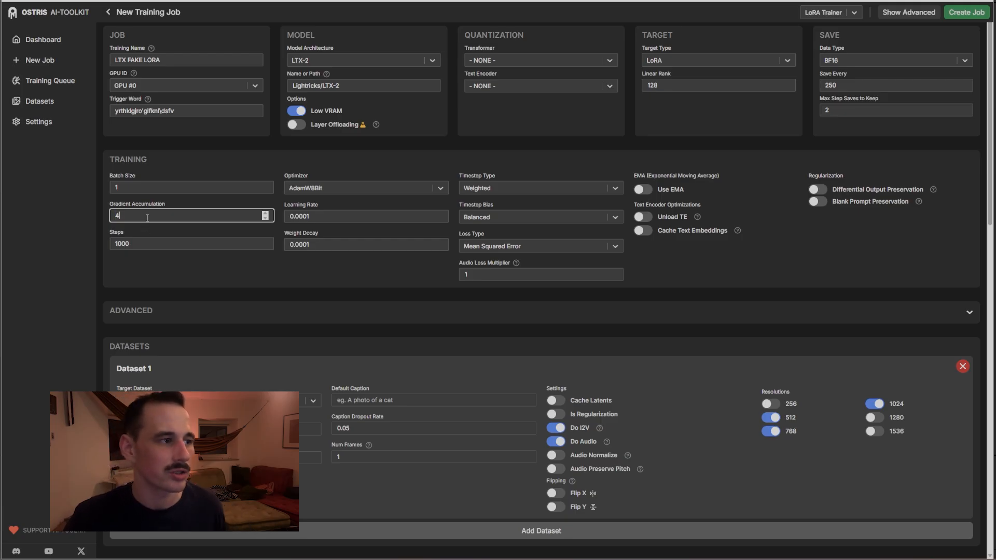
key("Tab")
type("500")
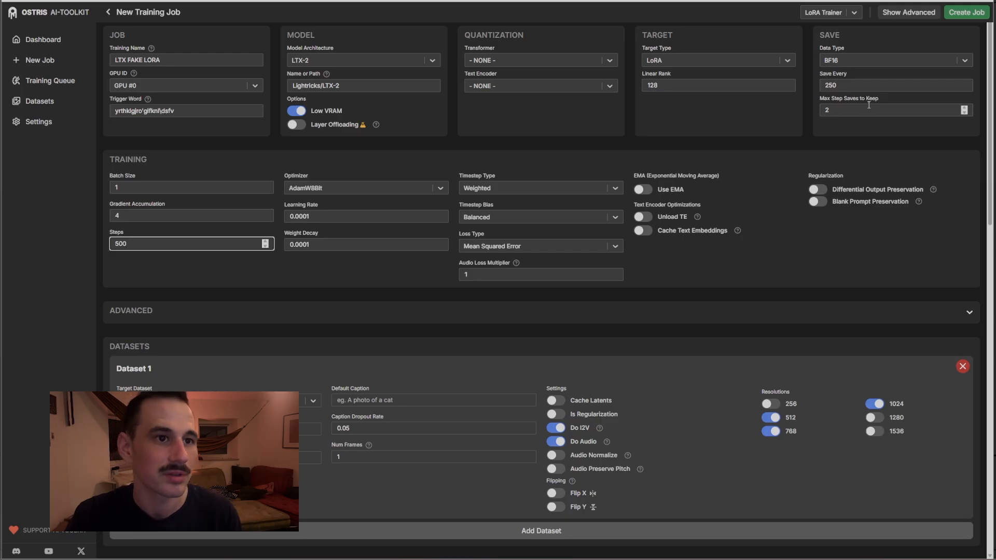
Keep up to 5 step saves and save a checkpoint every 100 steps
double_click(843, 110)
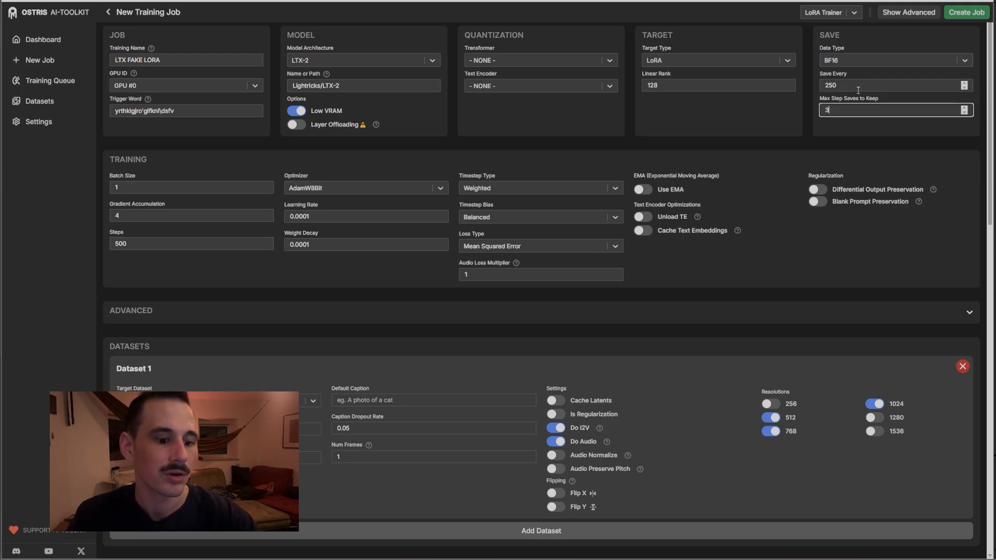
type("5")
double_click(858, 87)
type("100")
left_click(751, 113)
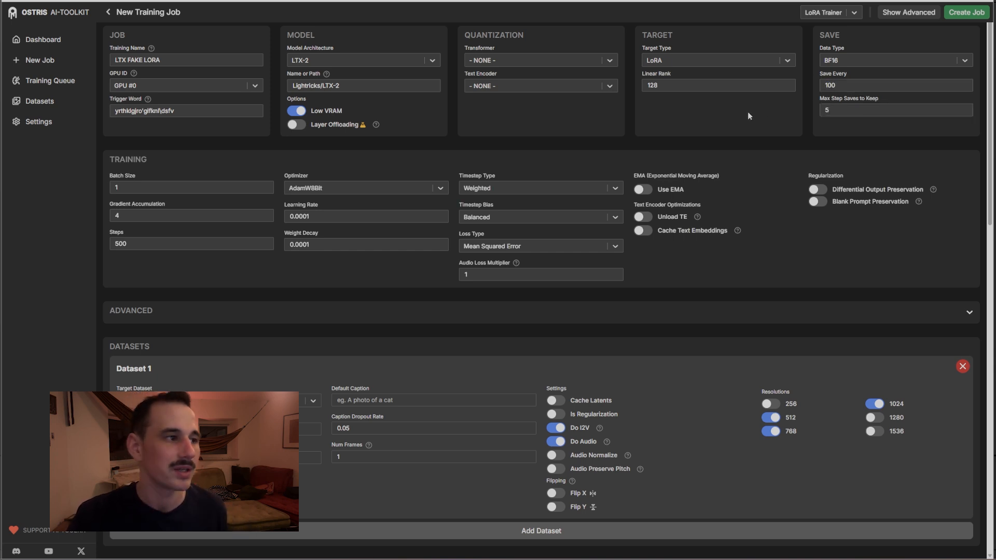
double_click(841, 86)
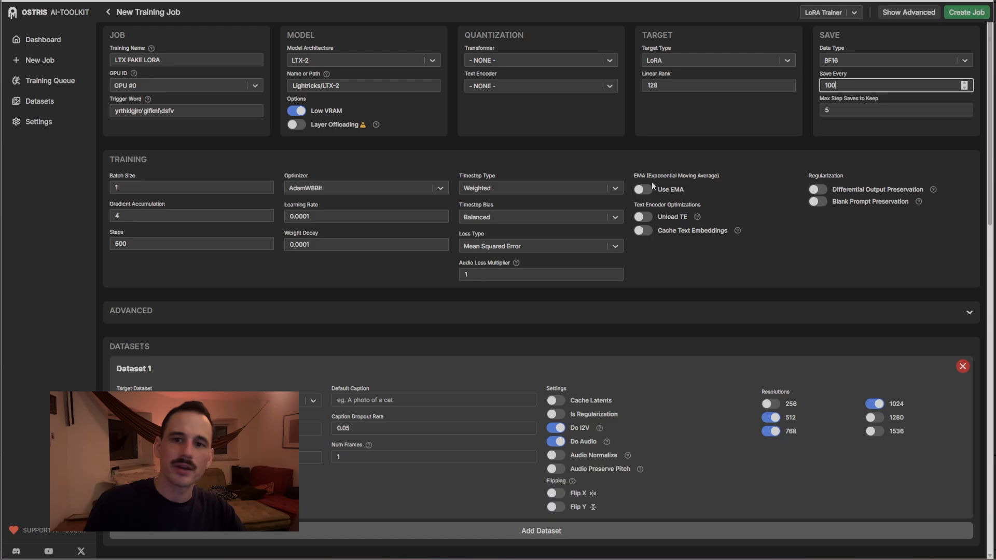
left_click_drag(841, 85, 774, 89)
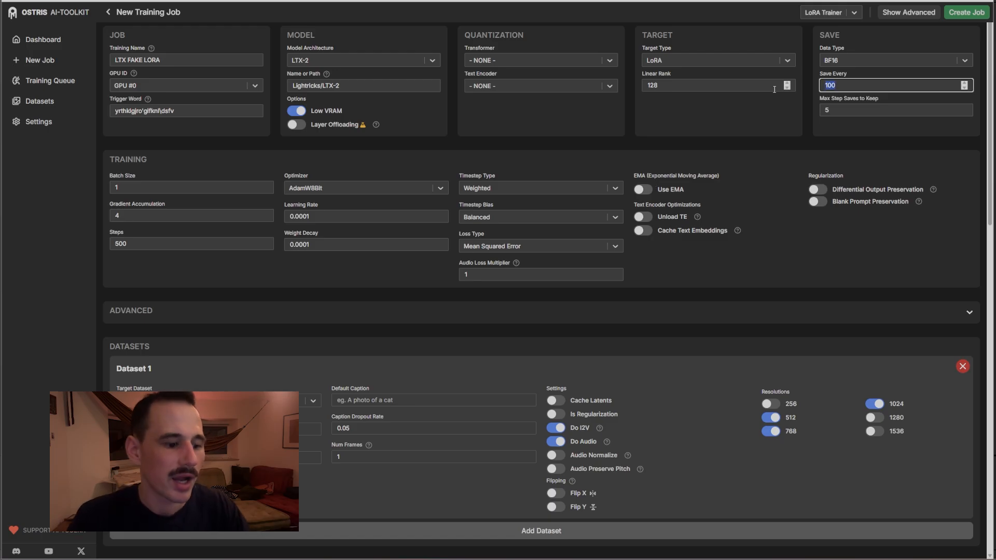
Recheck the Steps value of 500 and the Gradient Accumulation field
left_click(196, 245)
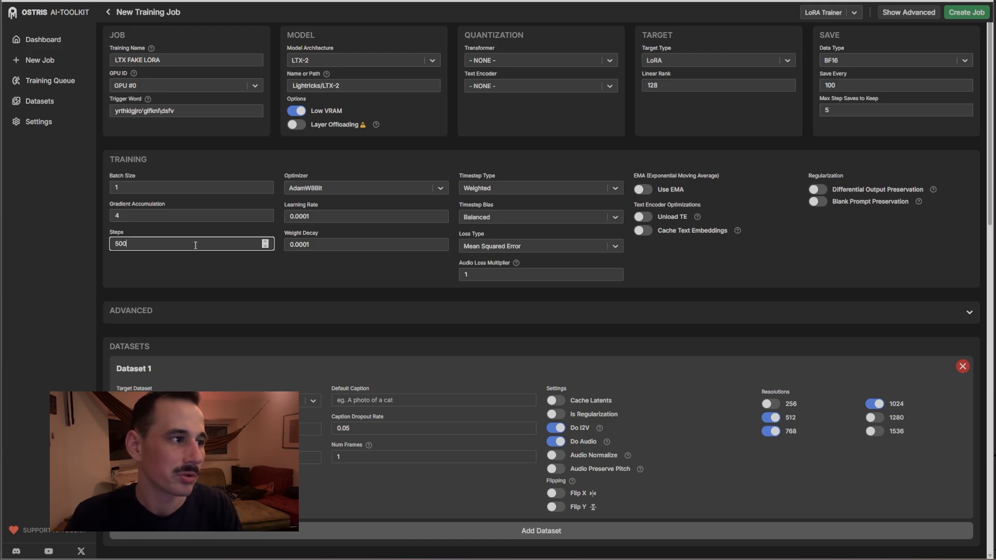
left_click_drag(144, 242, 84, 244)
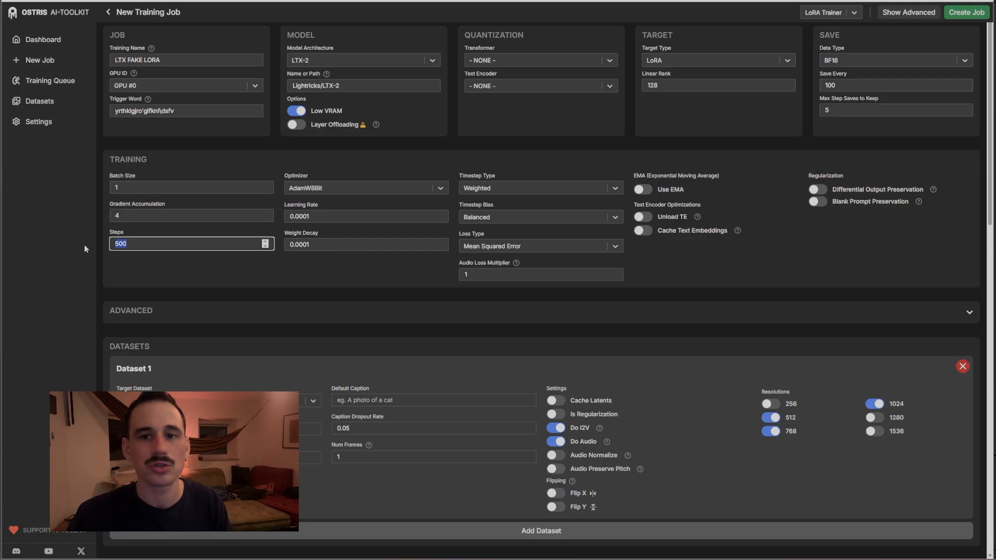
key("shift+Tab")
left_click_drag(128, 242, 115, 218)
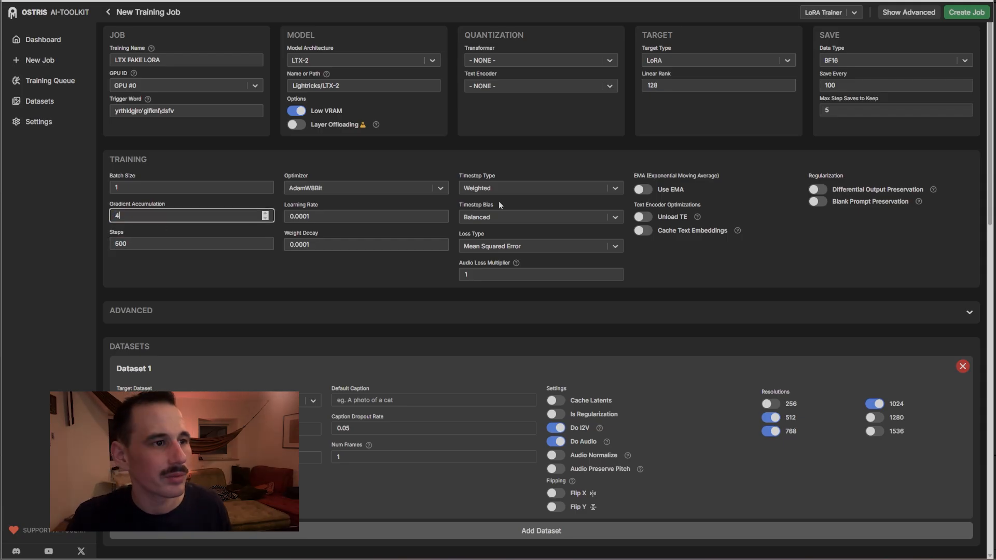
Set Timestep Bias to Low Noise after briefly trying High Noise and checking the YAML
left_click(505, 188)
left_click(477, 253)
left_click(501, 216)
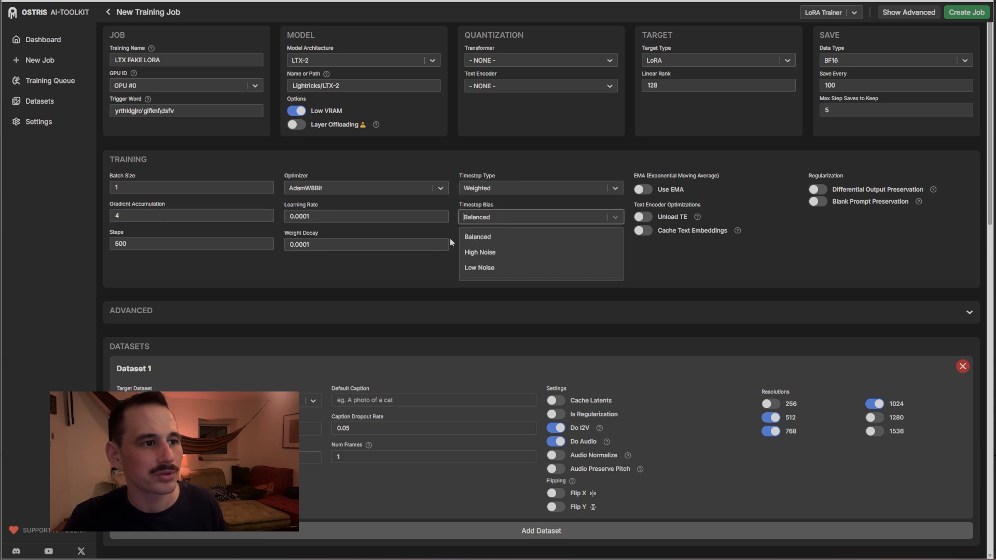
left_click(477, 253)
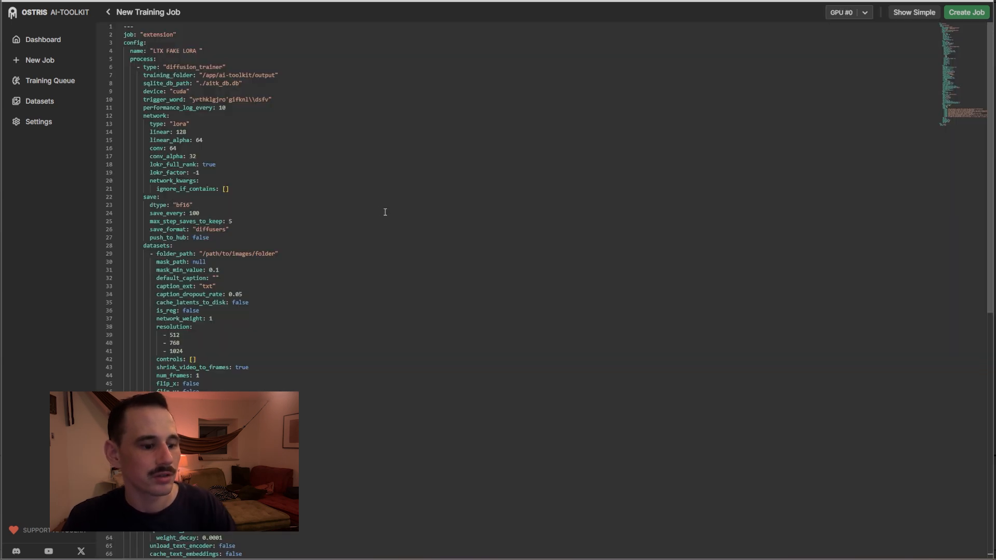
left_click(385, 213)
key("ctrl+a")
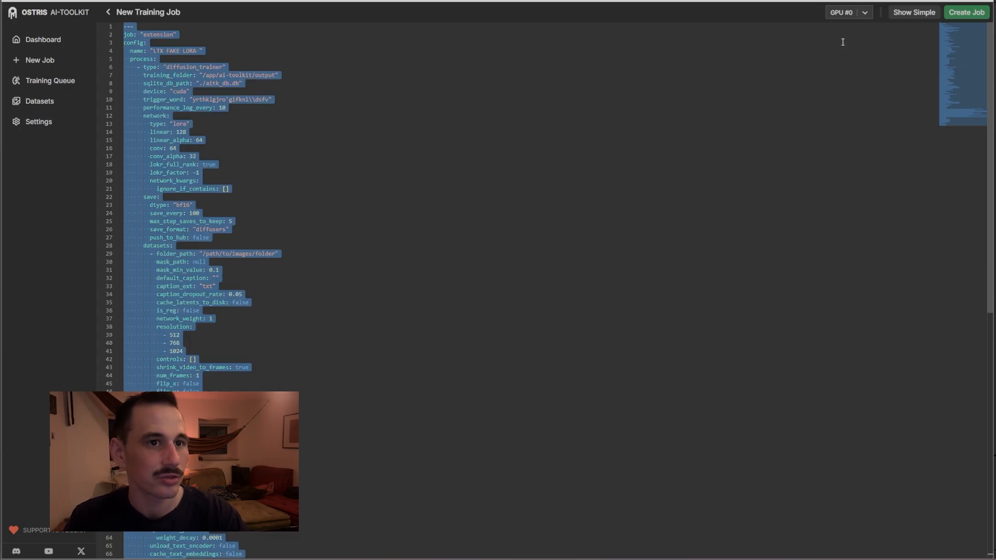
left_click(914, 12)
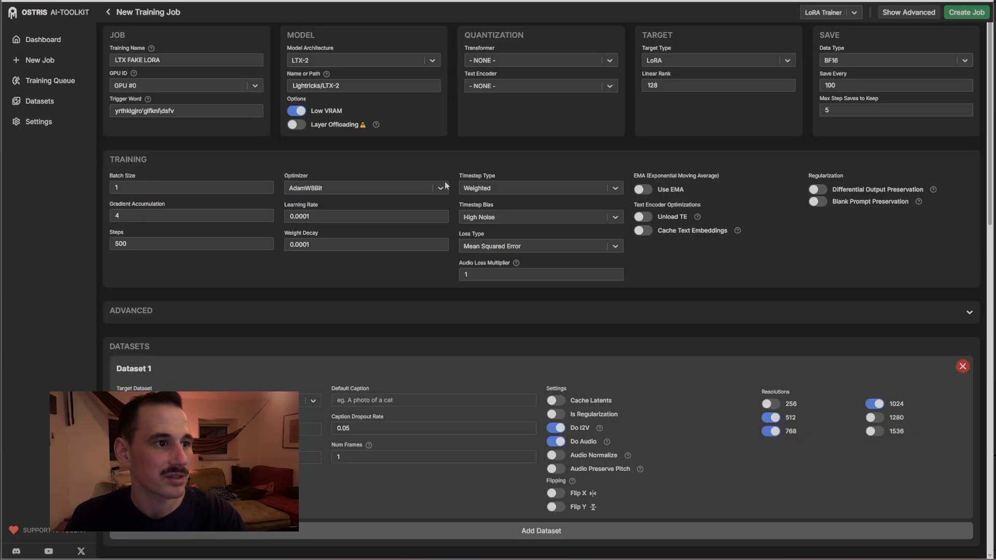
left_click(518, 218)
left_click(486, 266)
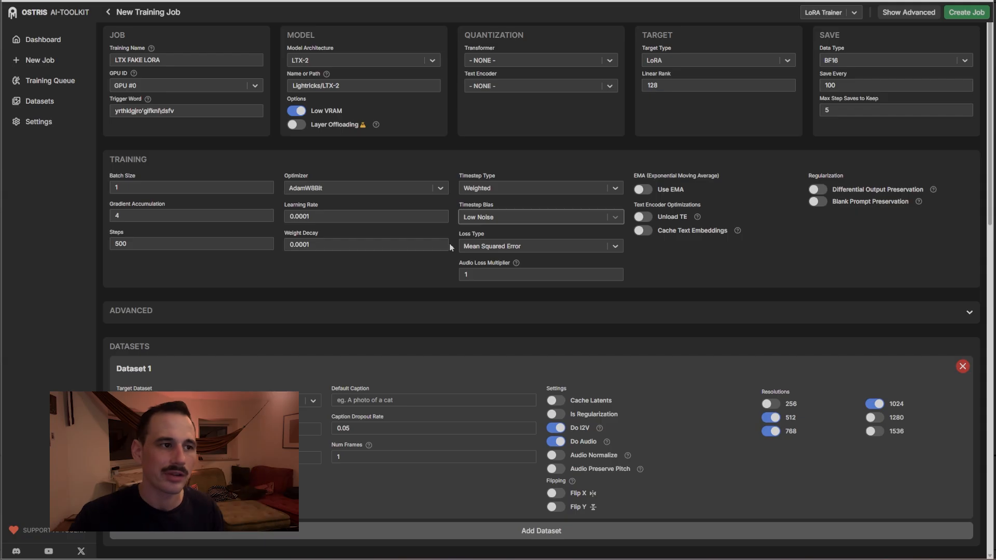
Enable the 1280 and 256 training resolutions for Dataset 1, leaving 1536 off
left_click(874, 418)
left_click(873, 437)
left_click(771, 406)
left_click(870, 434)
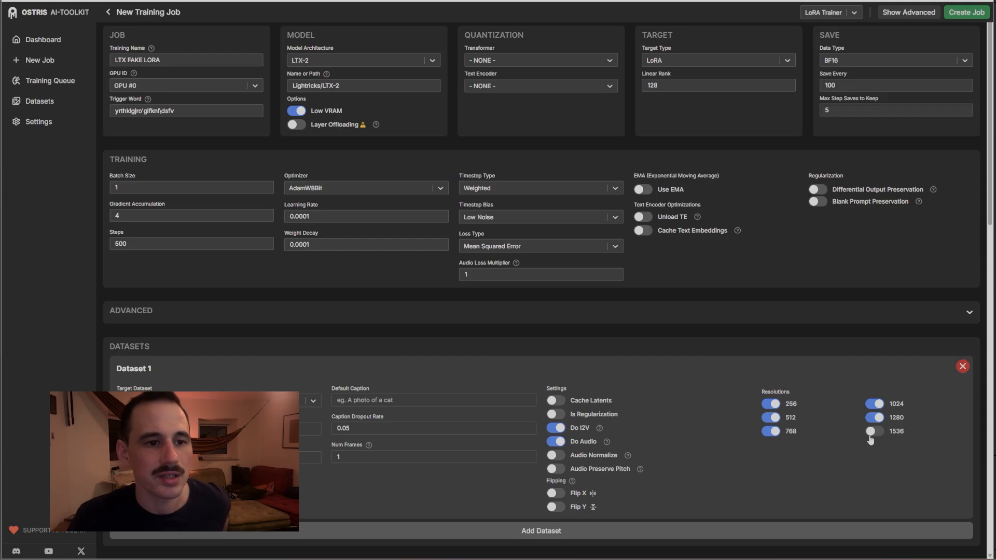
left_click(877, 435)
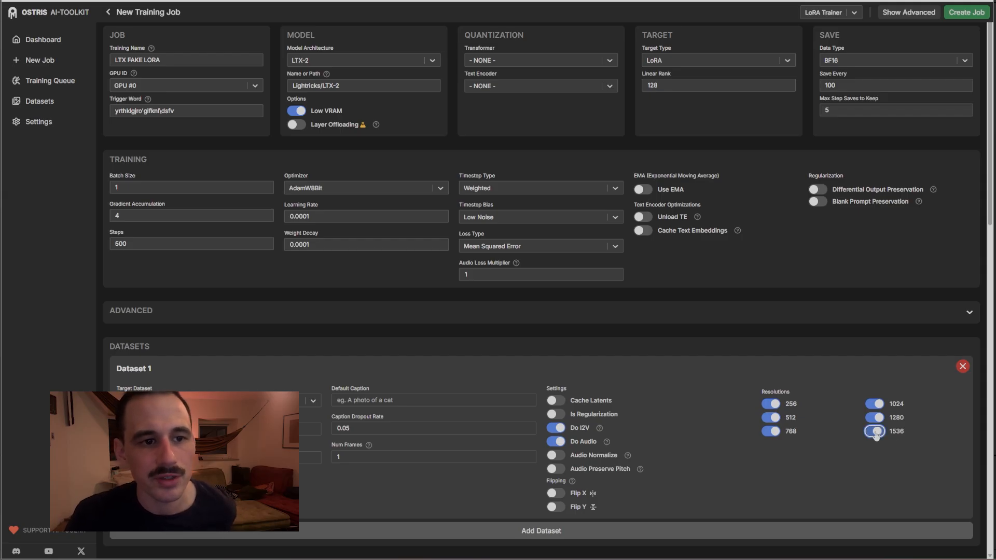
left_click(888, 434)
left_click(870, 433)
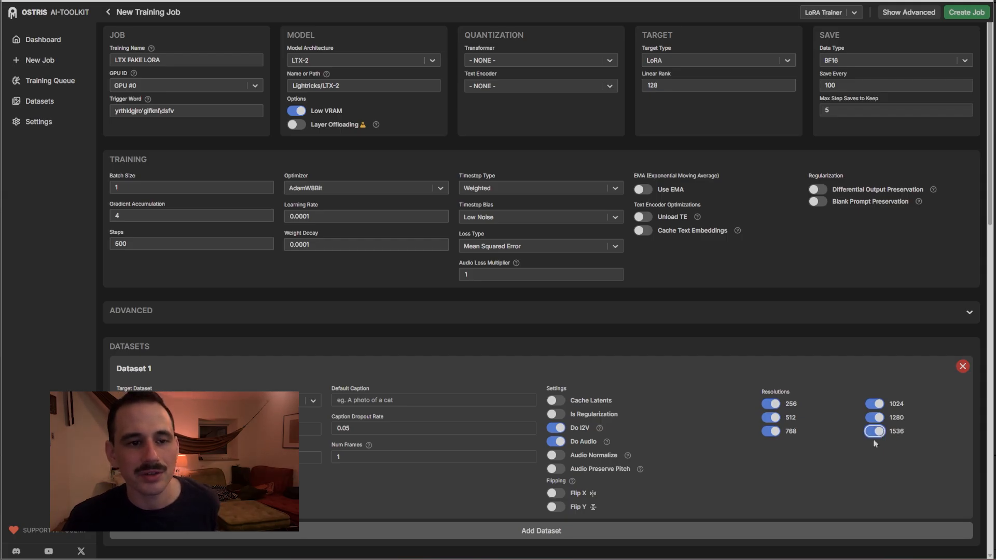
left_click(881, 432)
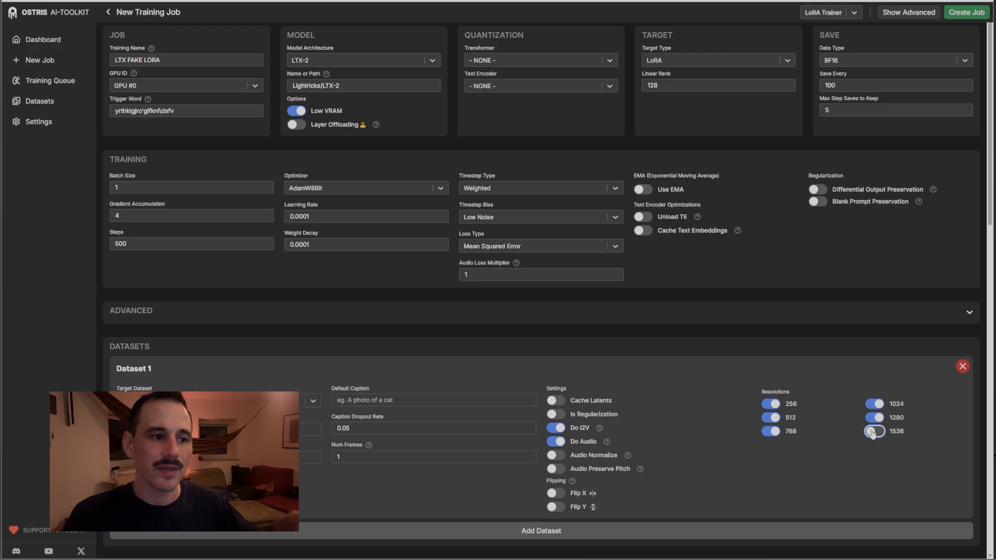
left_click(873, 433)
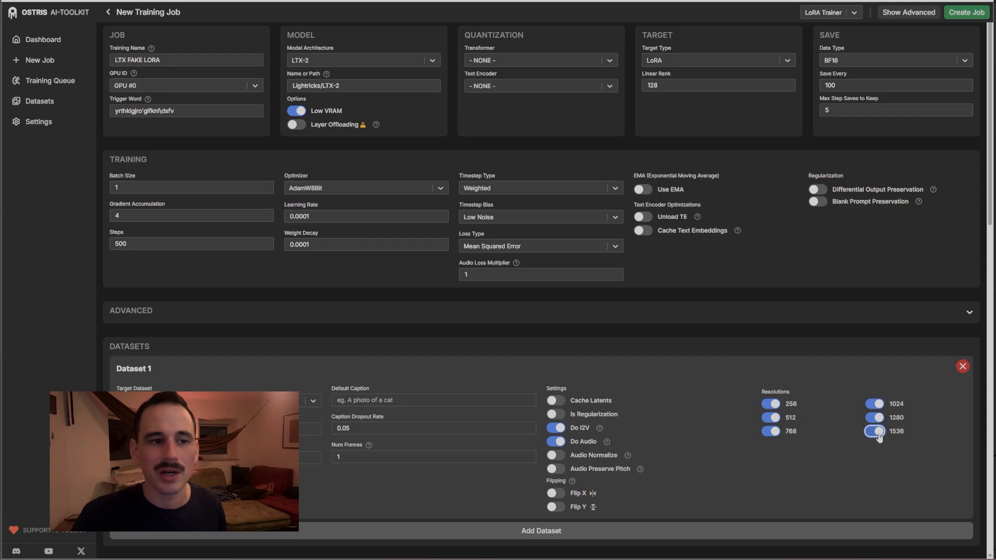
left_click(877, 433)
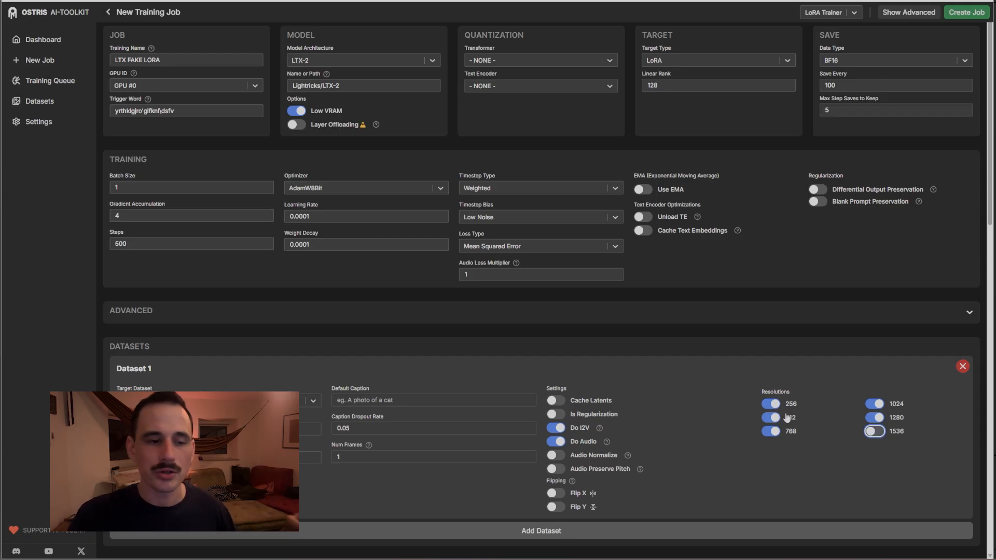
left_click(878, 418)
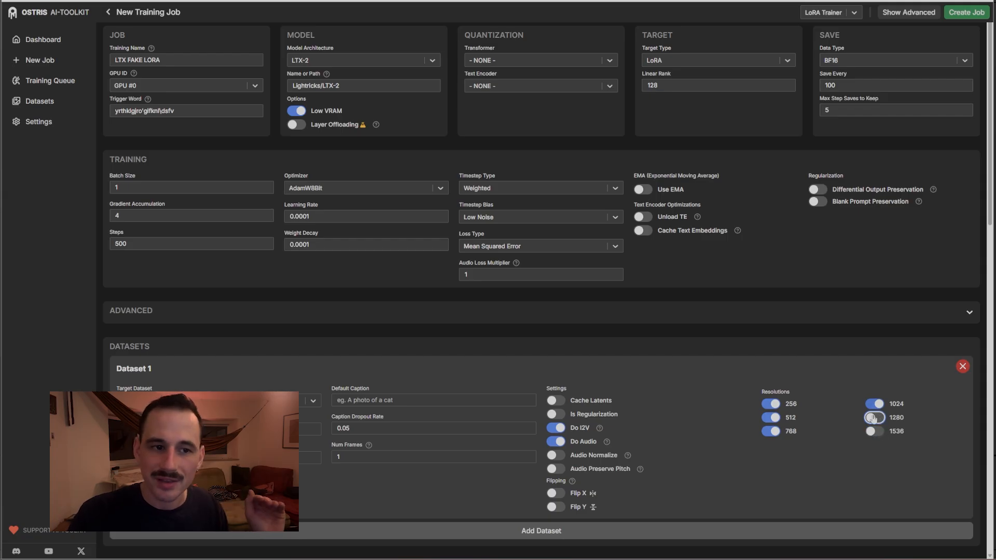
left_click(872, 418)
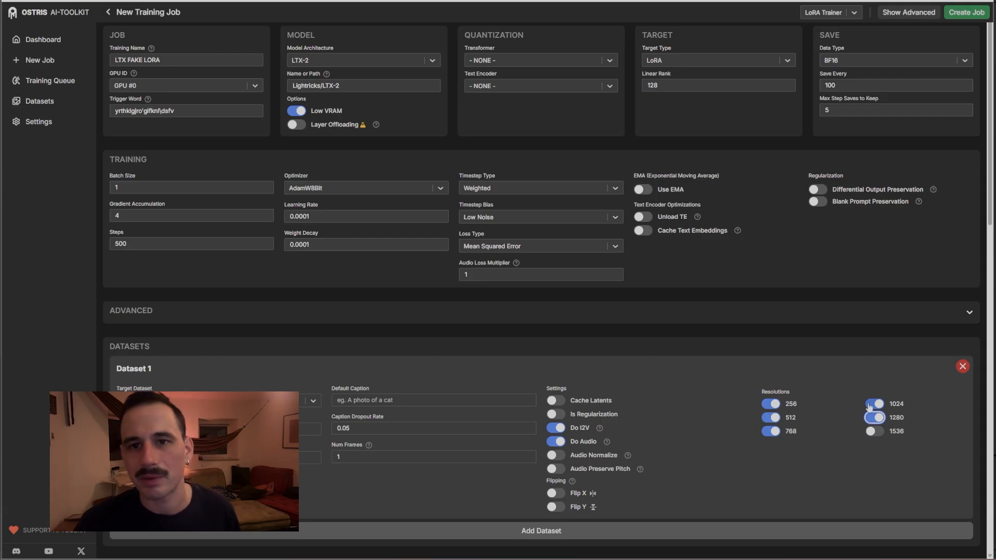
Switch on Disable Sampling so no samples are generated during training
scroll(860, 403, "down", 2)
left_click(207, 316)
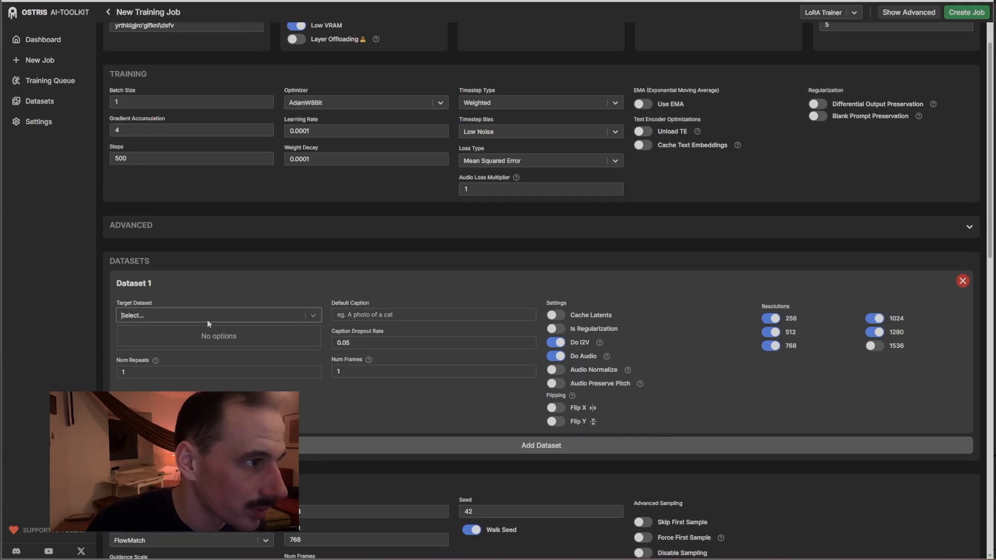
left_click(268, 296)
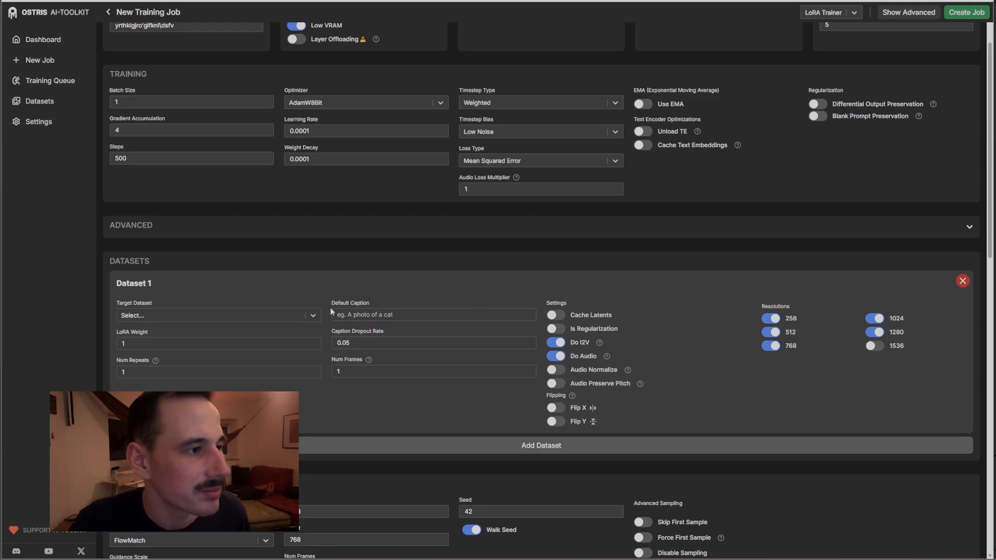
scroll(326, 313, "down", 3)
left_click(643, 425)
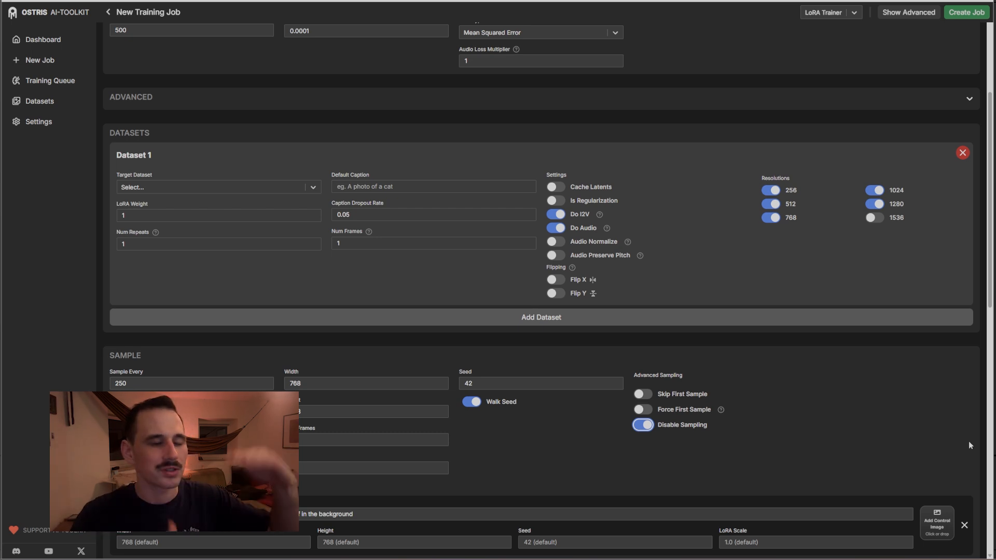
Delete both sample prompts and turn on Cache Latents for Dataset 1
scroll(967, 441, "down", 4)
scroll(827, 310, "up", 1)
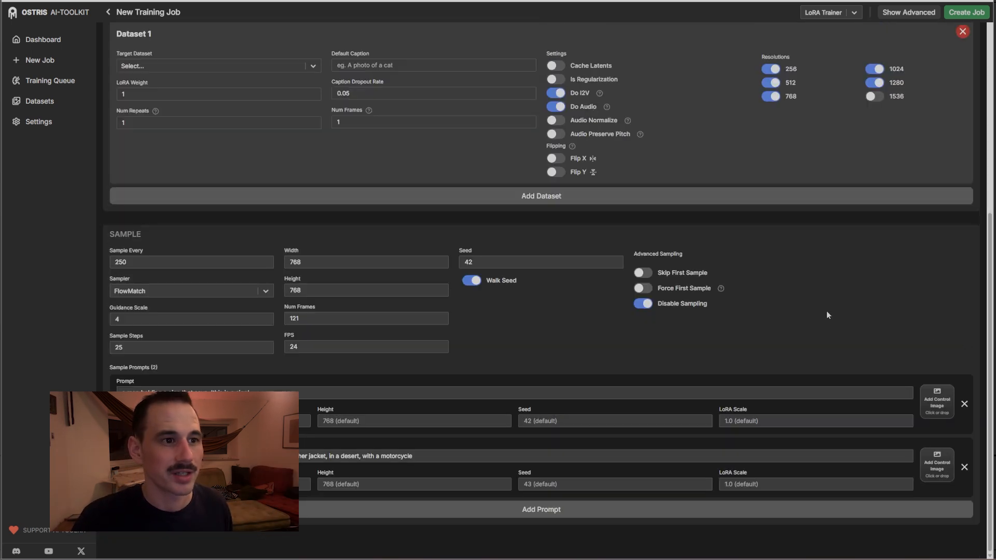
left_click(964, 404)
left_click(966, 470)
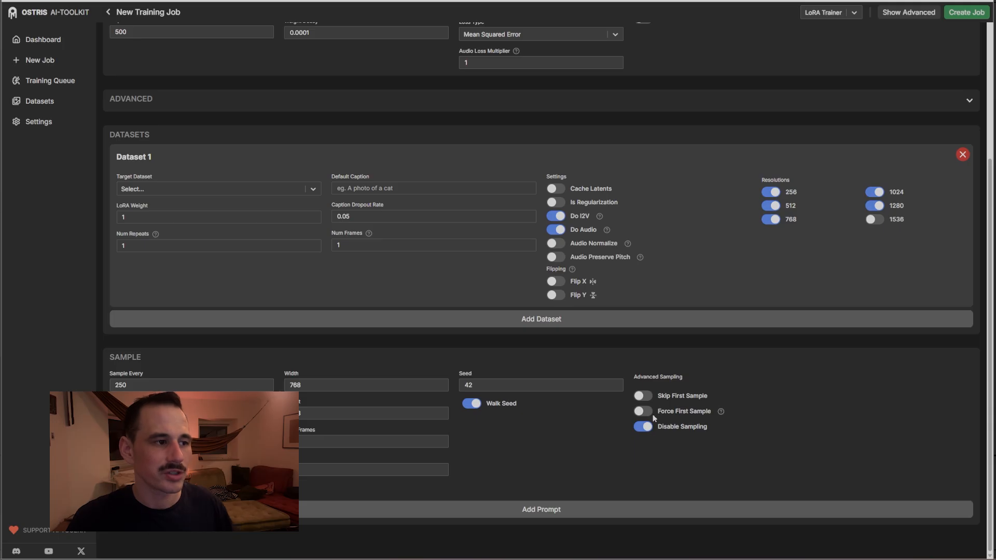
scroll(577, 392, "up", 3)
left_click(556, 360)
Turn on Cache Text Embeddings, leaving Dataset 1's Audio Normalize and Audio Preserve Pitch off
left_click(643, 190)
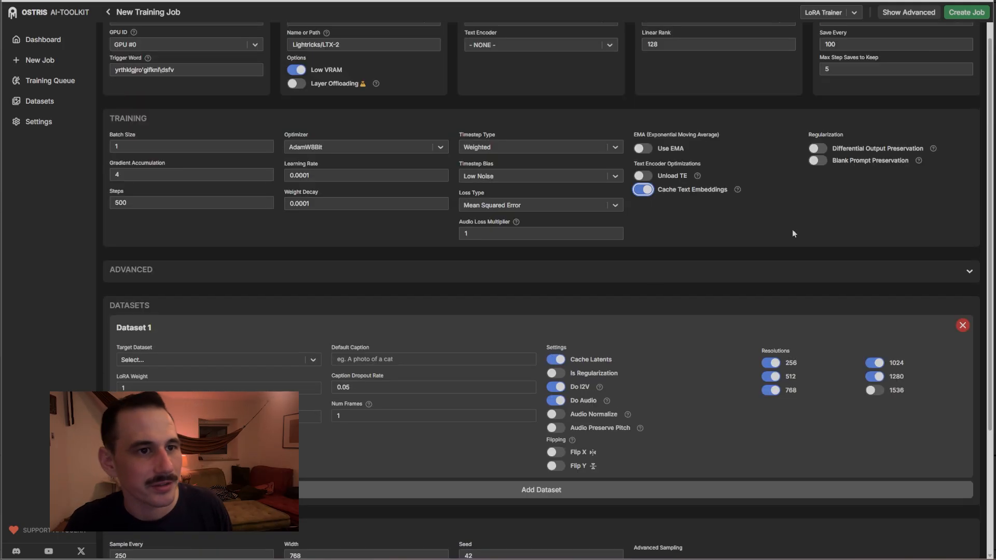
scroll(557, 457, "up", 1)
left_click(556, 455)
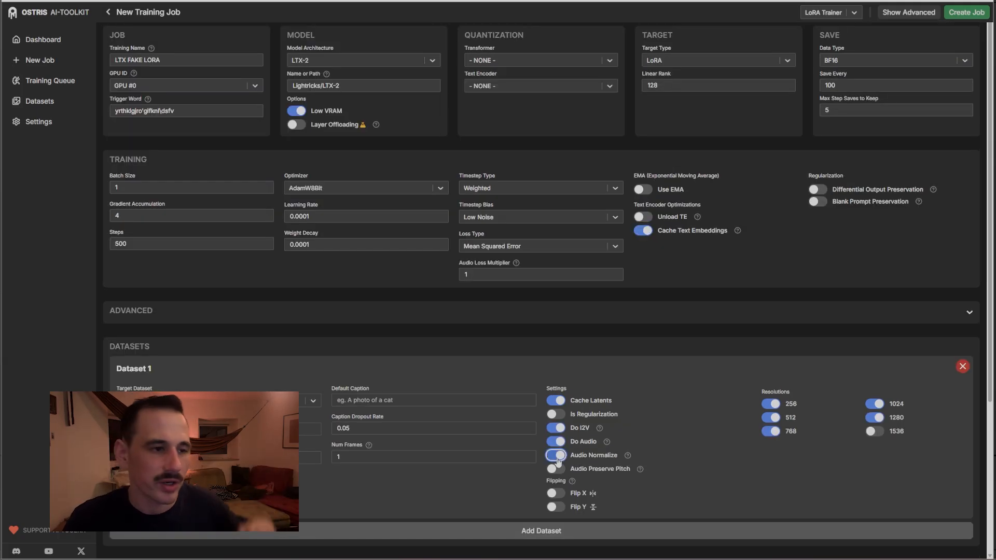
left_click(556, 455)
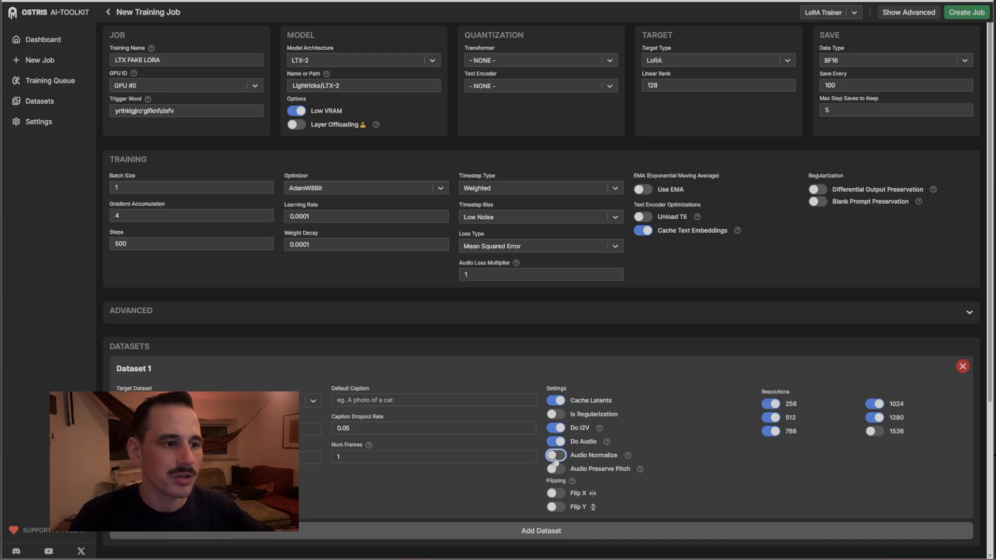
left_click(555, 458)
left_click(559, 458)
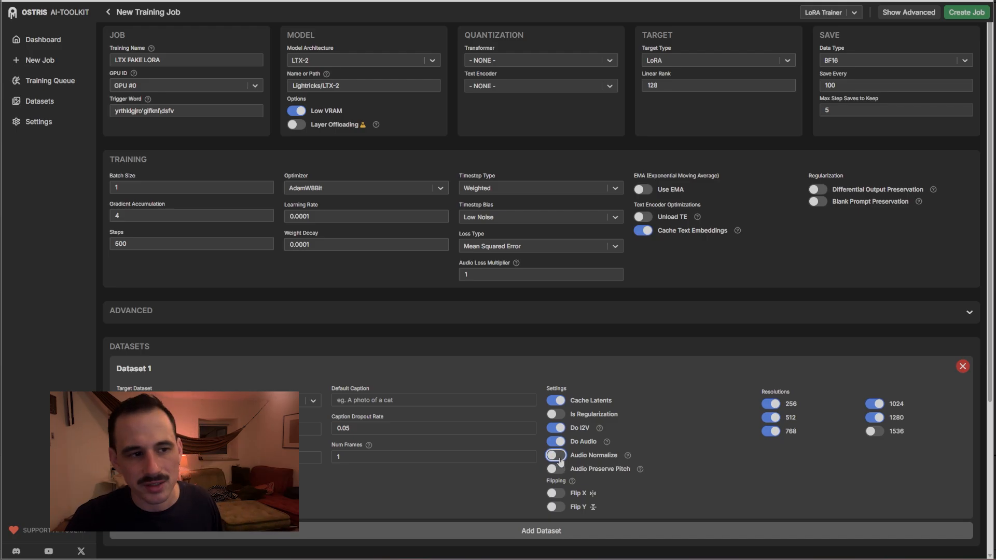
left_click(558, 471)
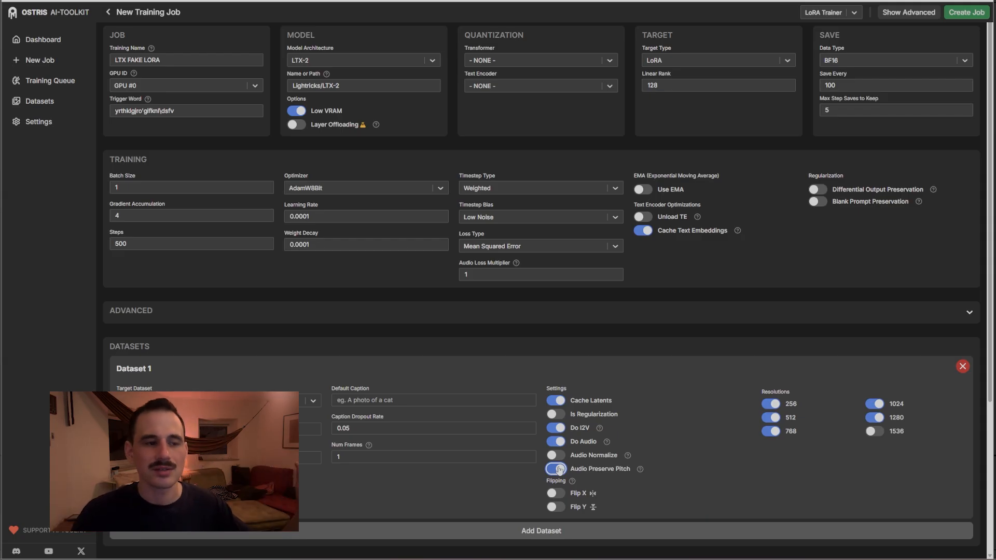
left_click(558, 469)
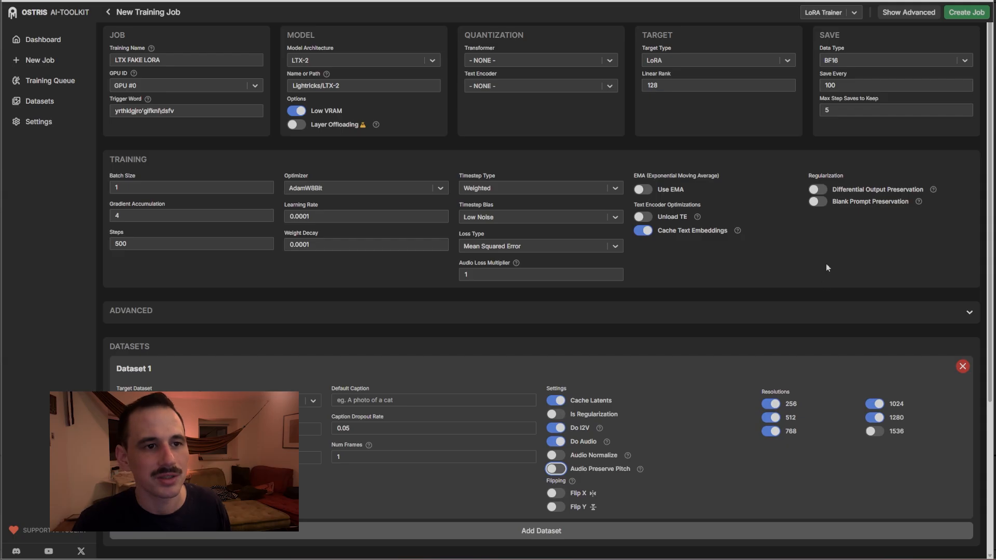
scroll(828, 293, "down", 3)
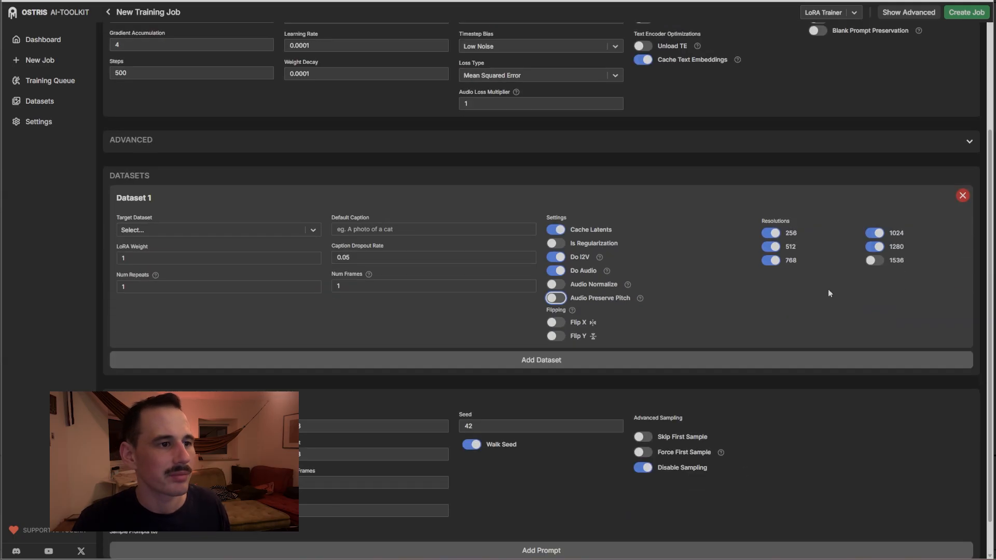
scroll(829, 293, "up", 2)
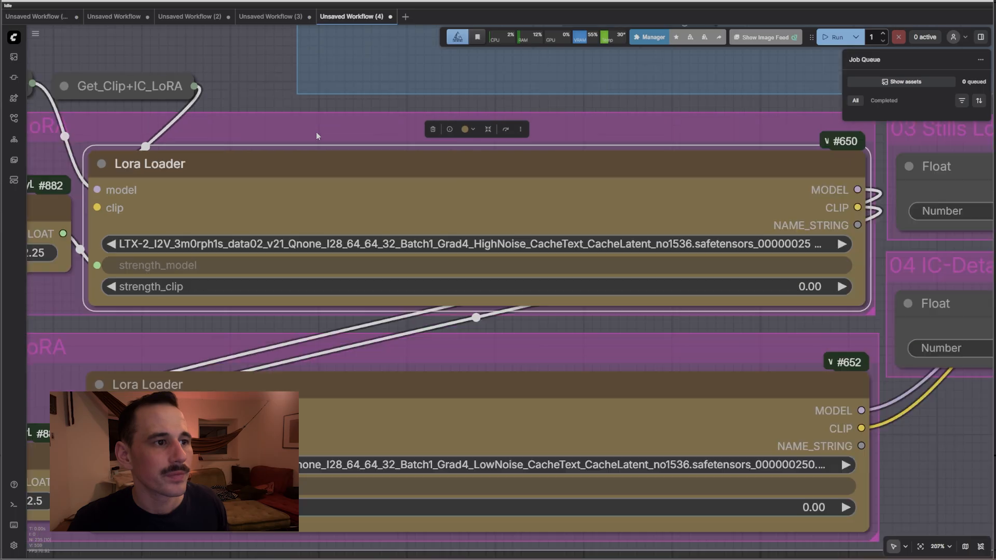
scroll(316, 134, "down", 6)
scroll(316, 134, "down", 4)
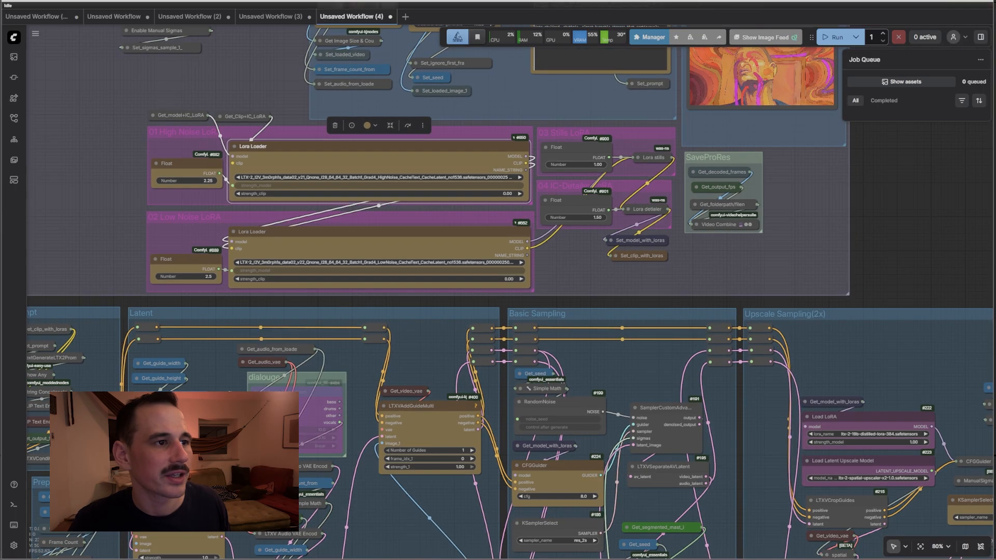
left_click_drag(79, 125, 225, 403)
scroll(306, 271, "up", 4)
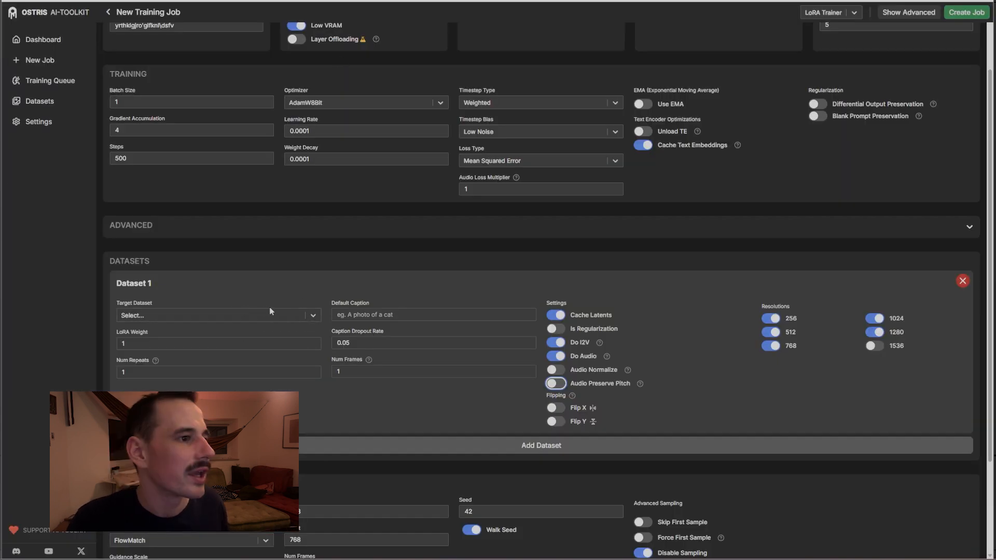
double_click(373, 373)
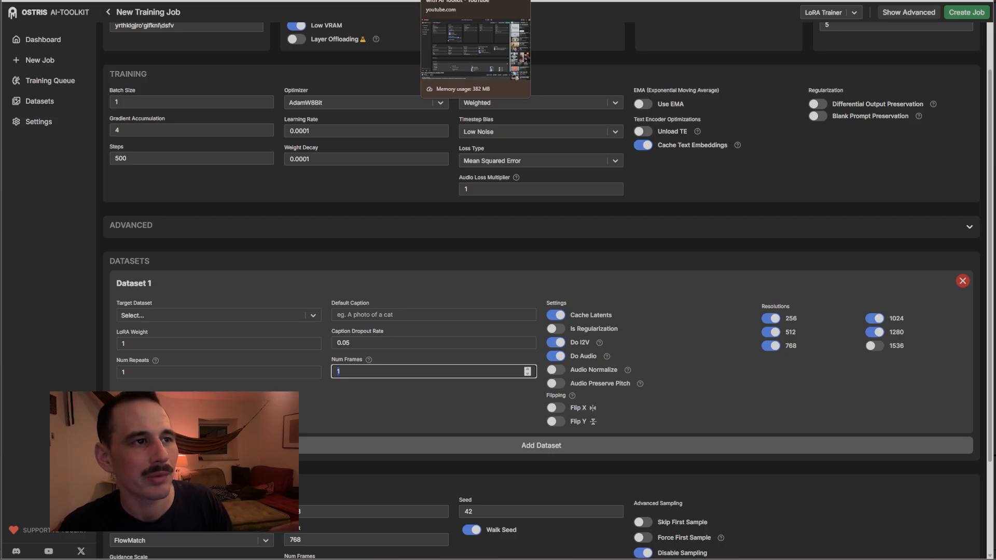
Seek the paused YouTube tutorial forward to its AI Toolkit dataset settings section
left_click(457, 0)
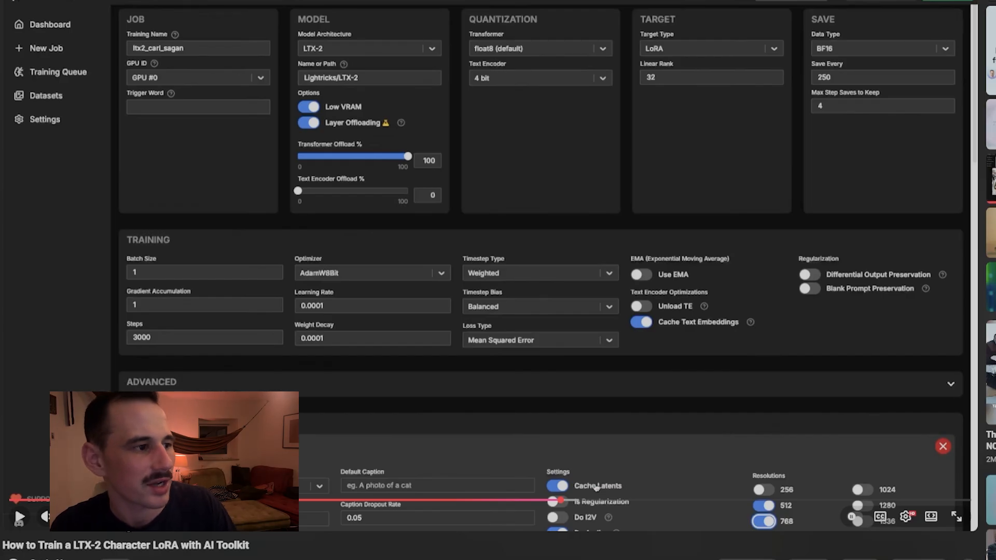
left_click_drag(69, 548, 157, 548)
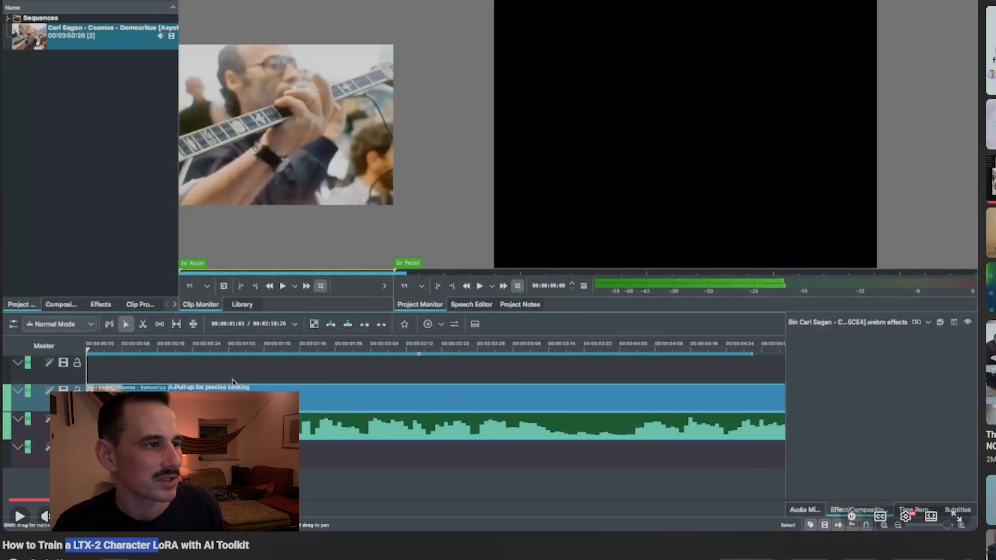
left_click(260, 500)
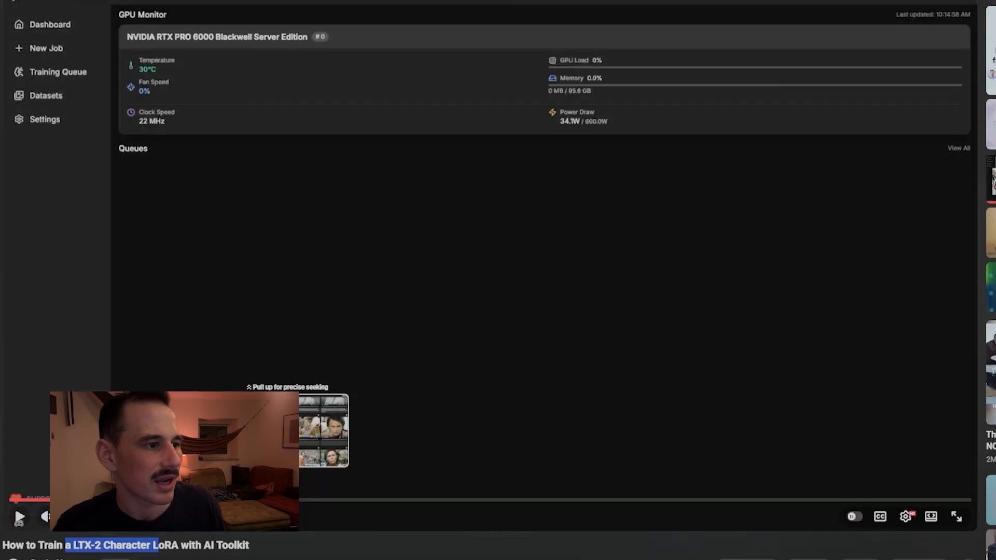
left_click(308, 500)
left_click(424, 504)
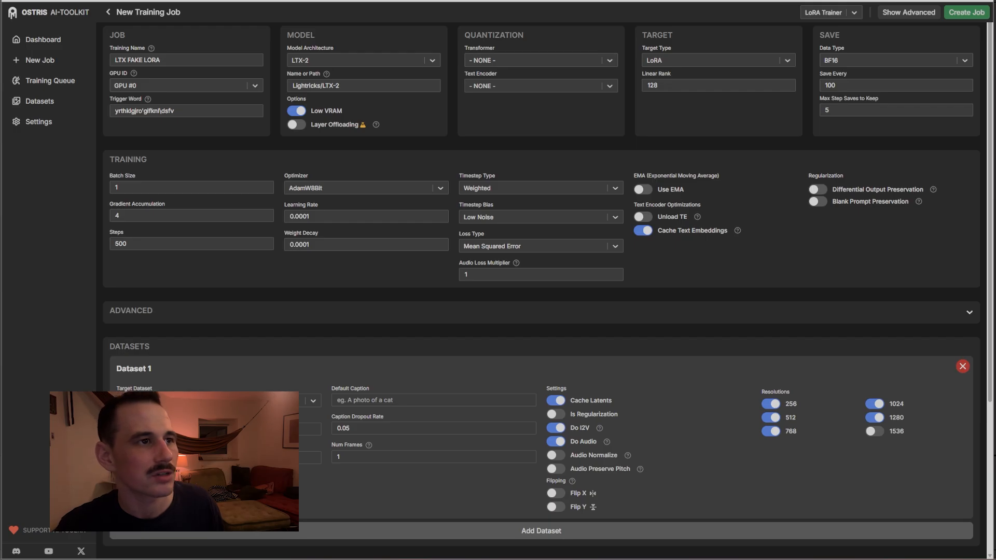
left_click(497, 62)
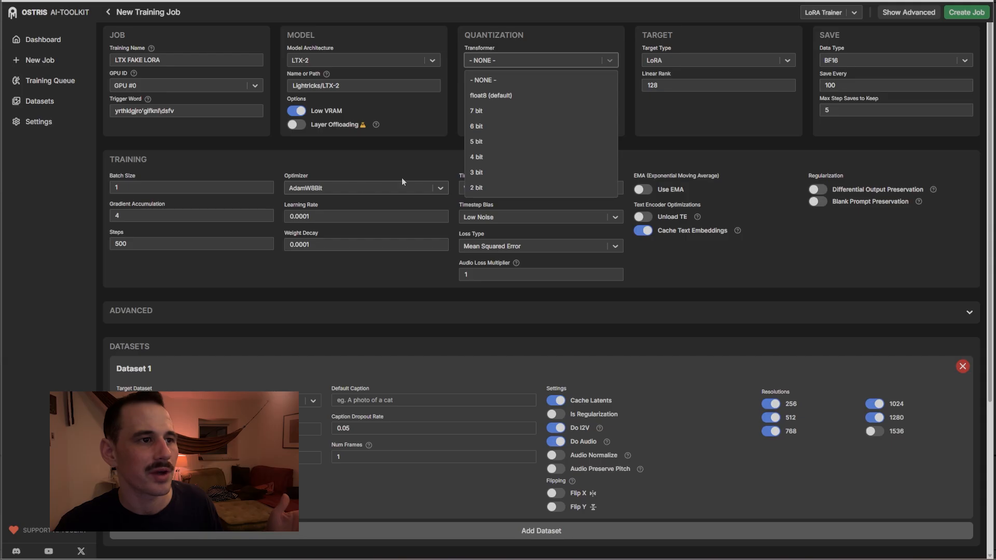
left_click(415, 141)
left_click(518, 86)
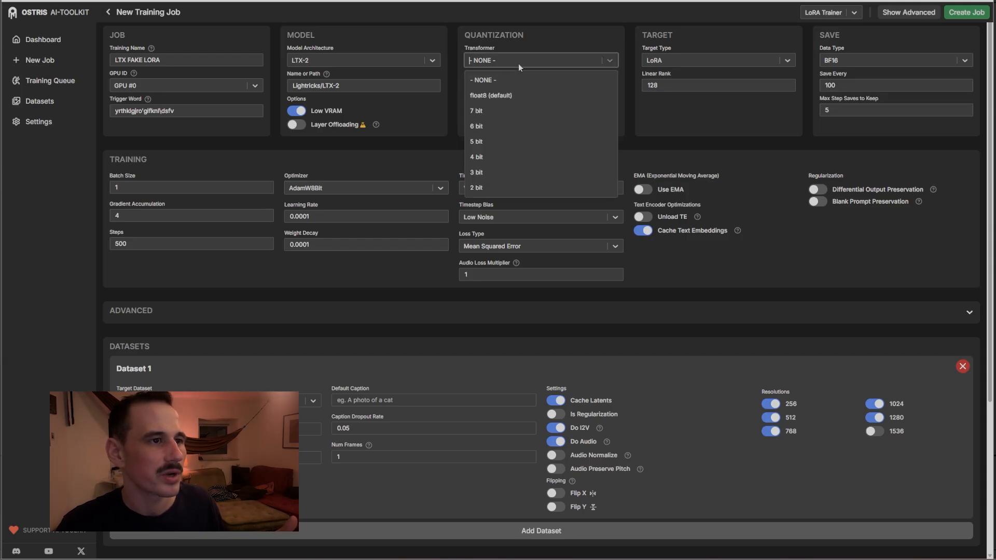
left_click(519, 182)
left_click(498, 89)
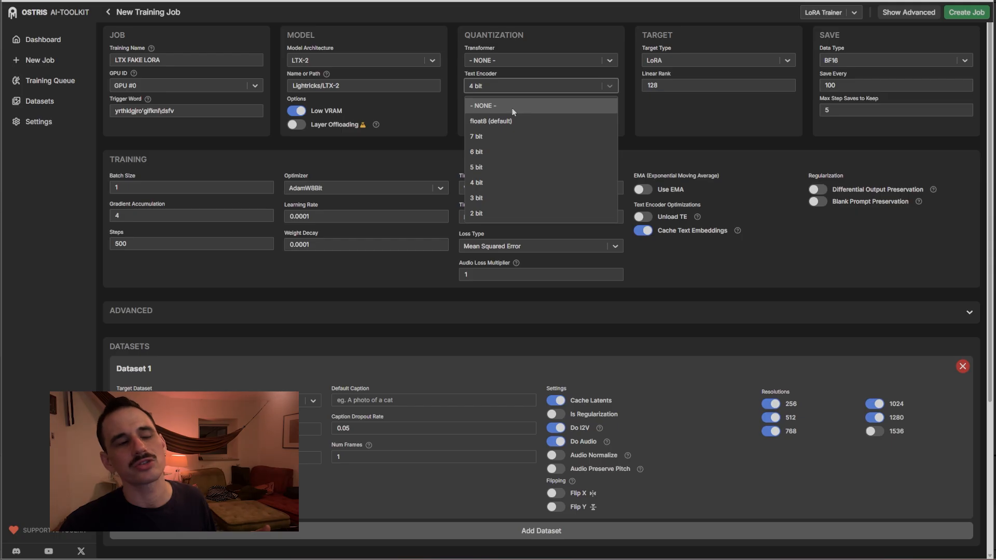
left_click(512, 107)
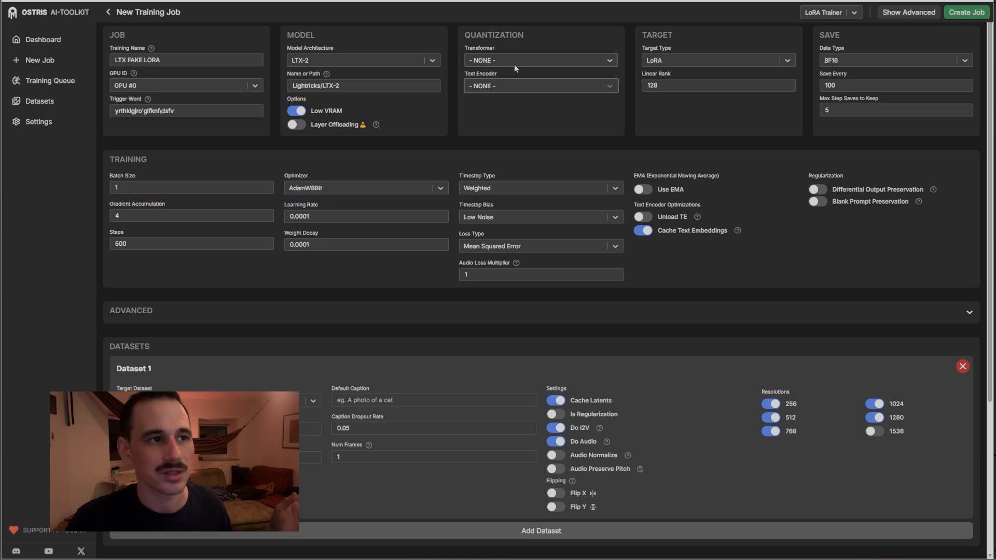
left_click(515, 66)
left_click(501, 76)
left_click(515, 88)
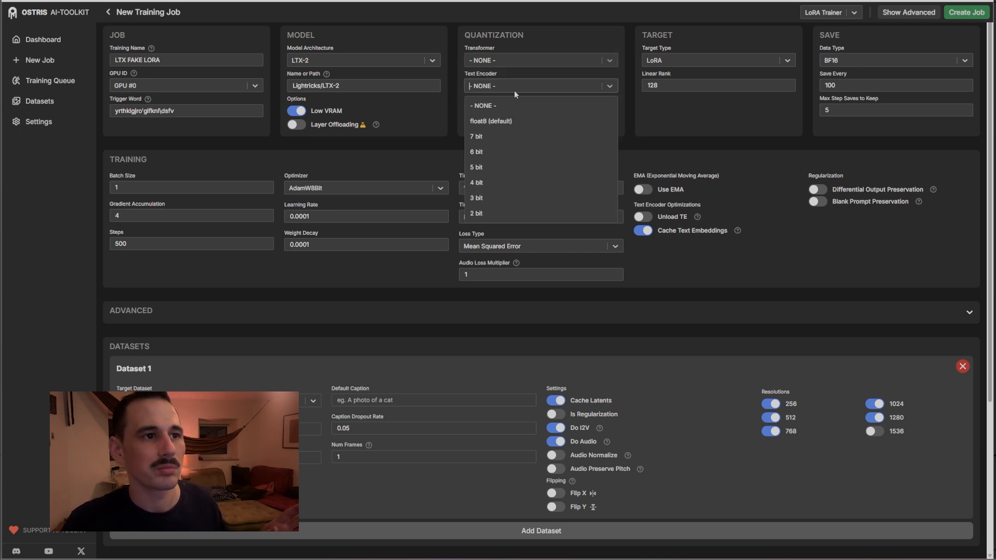
left_click(516, 108)
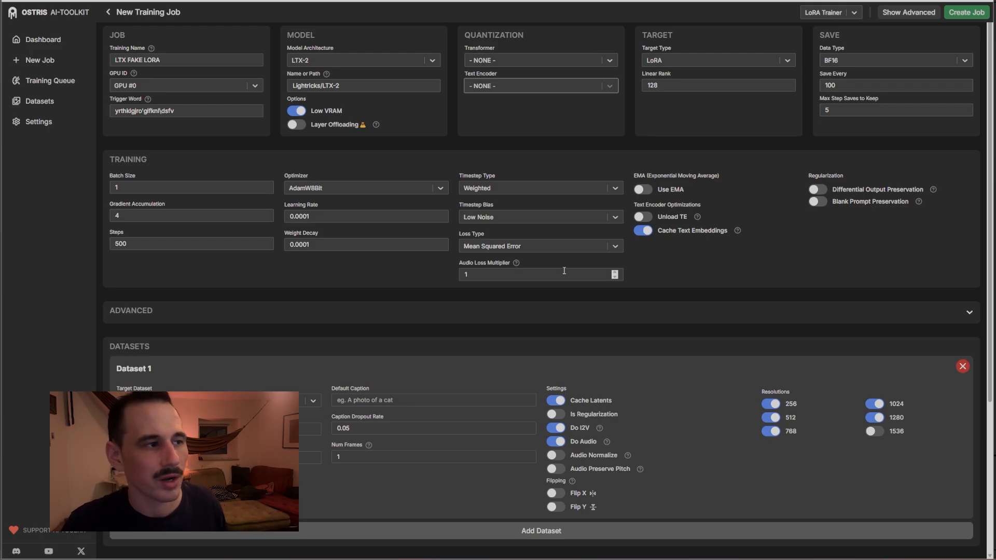
left_click(526, 188)
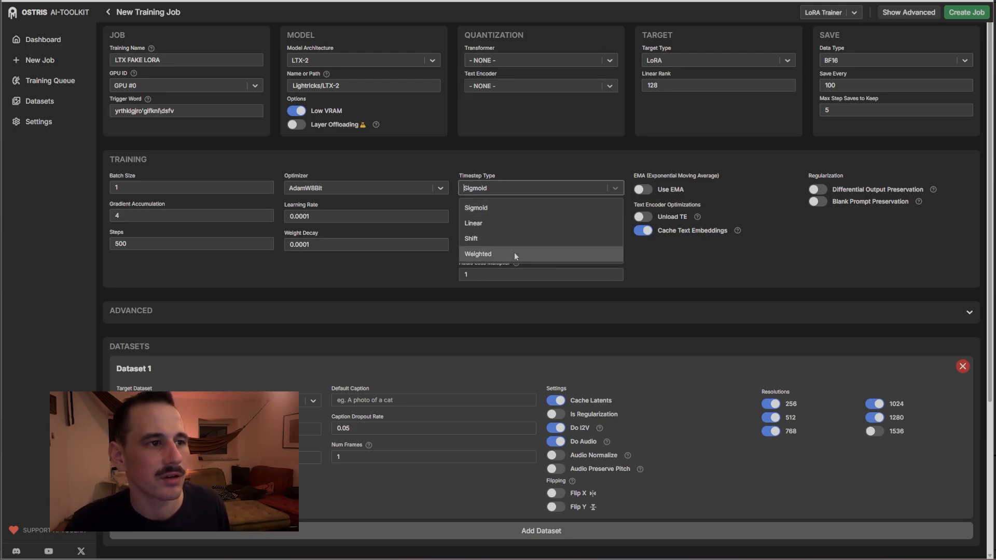
left_click(499, 256)
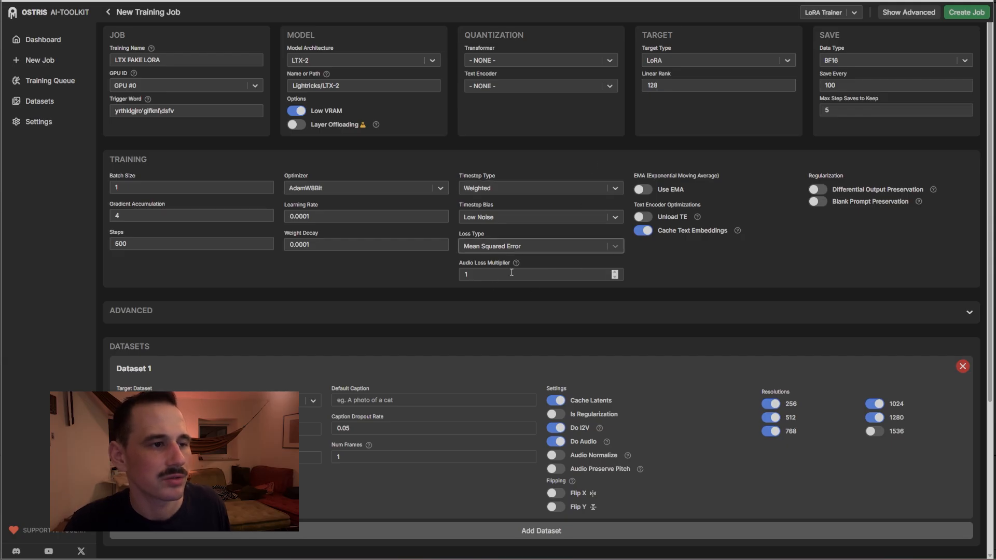
left_click(330, 212)
left_click(339, 247)
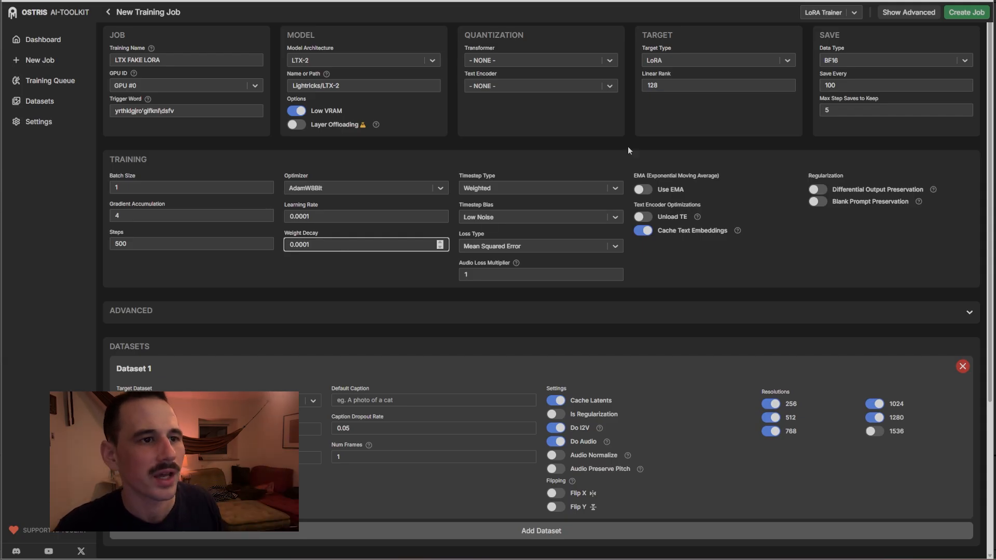
Change the Weight Decay value to 0.000001
double_click(690, 91)
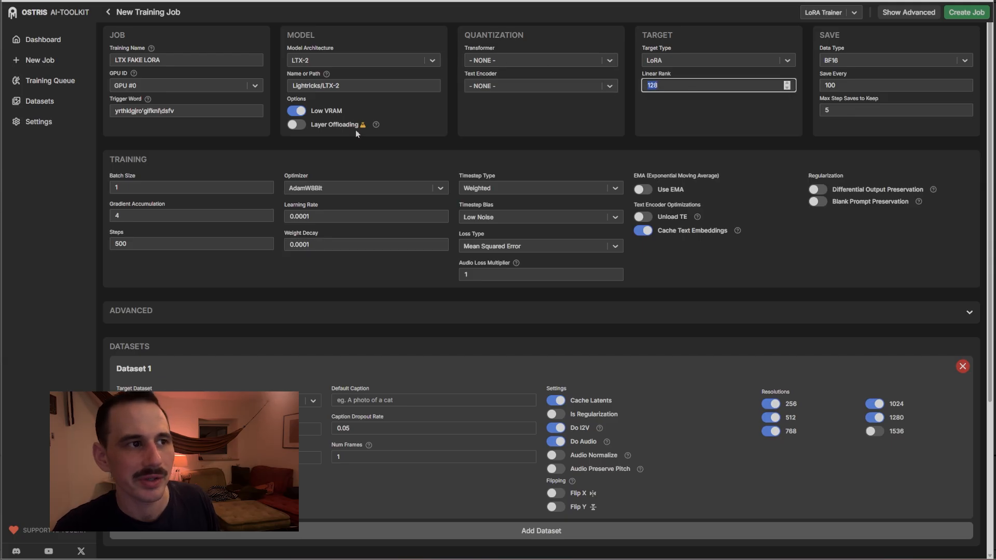
key("Tab")
left_click(361, 247)
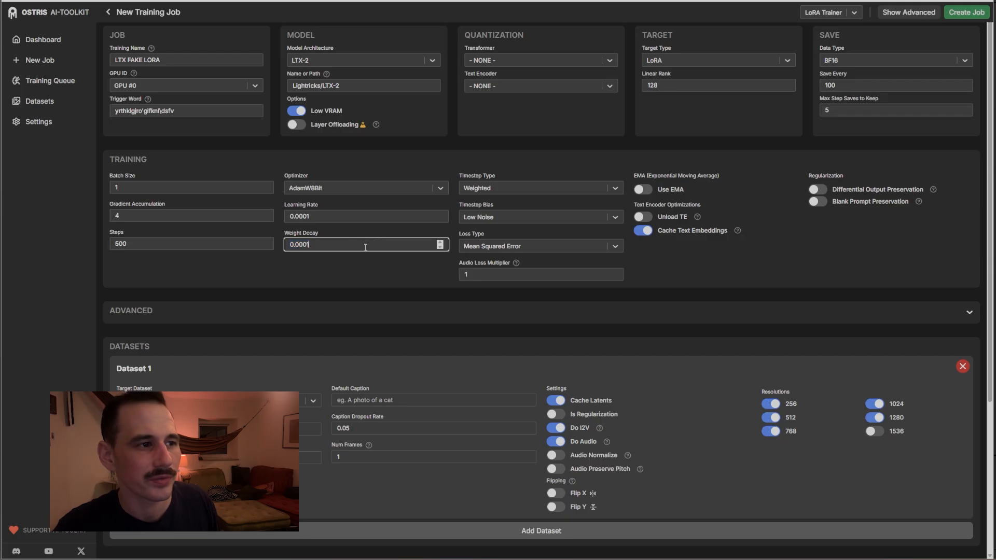
key("BackSpace")
type("5")
key("BackSpace")
type("002")
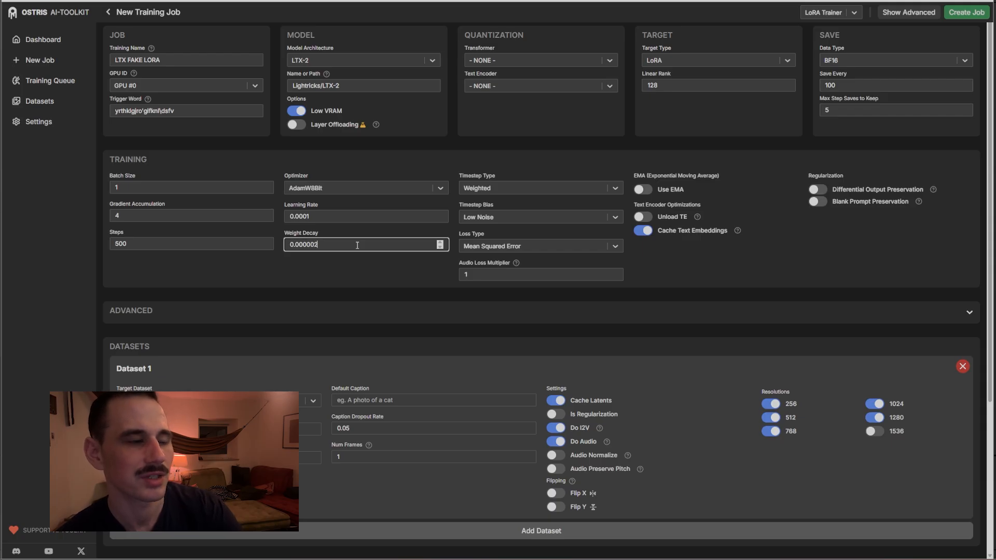
key("BackSpace")
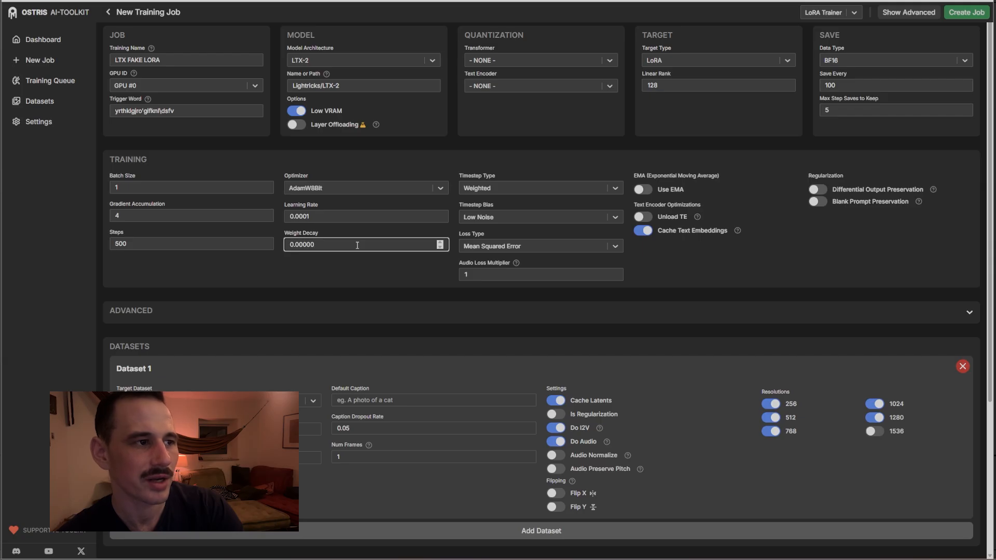
type("1")
Try 0.00008 for the Learning Rate, then restore it to 0.0001
left_click(339, 216)
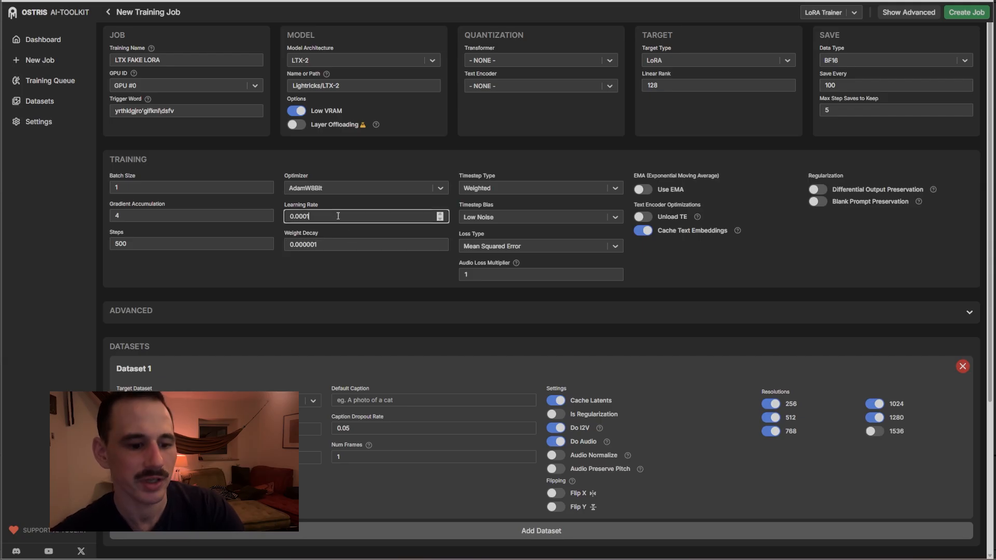
key("BackSpace")
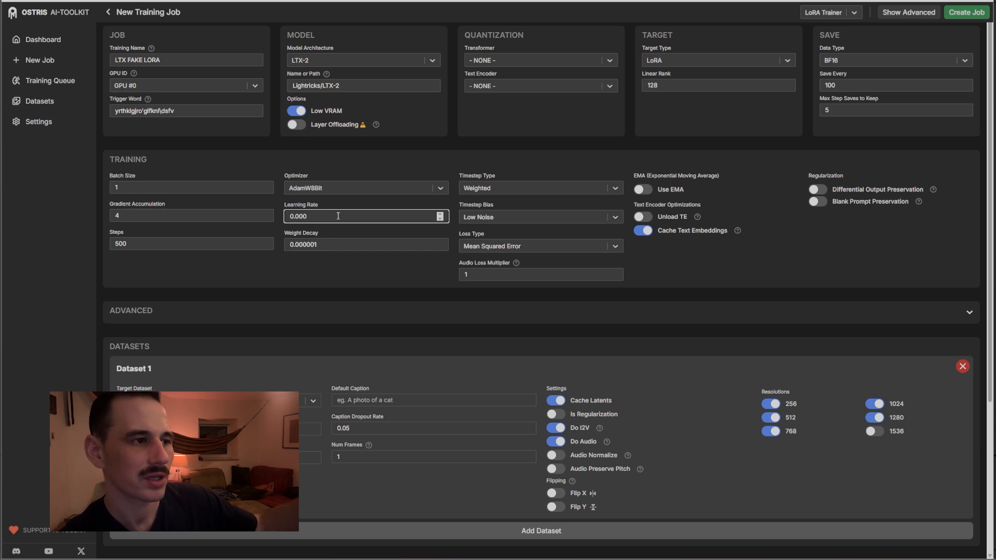
type("08")
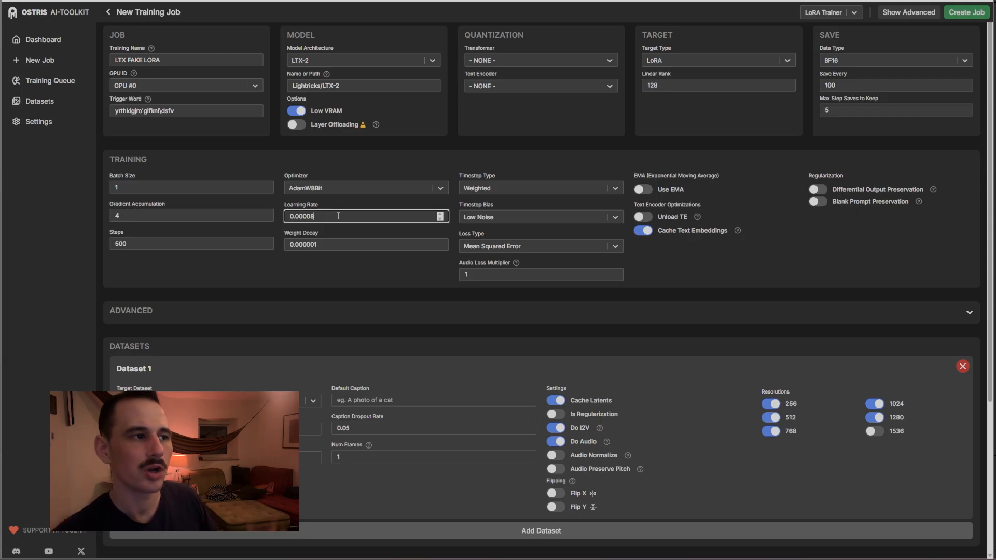
key("BackSpace")
key("BackSpace")
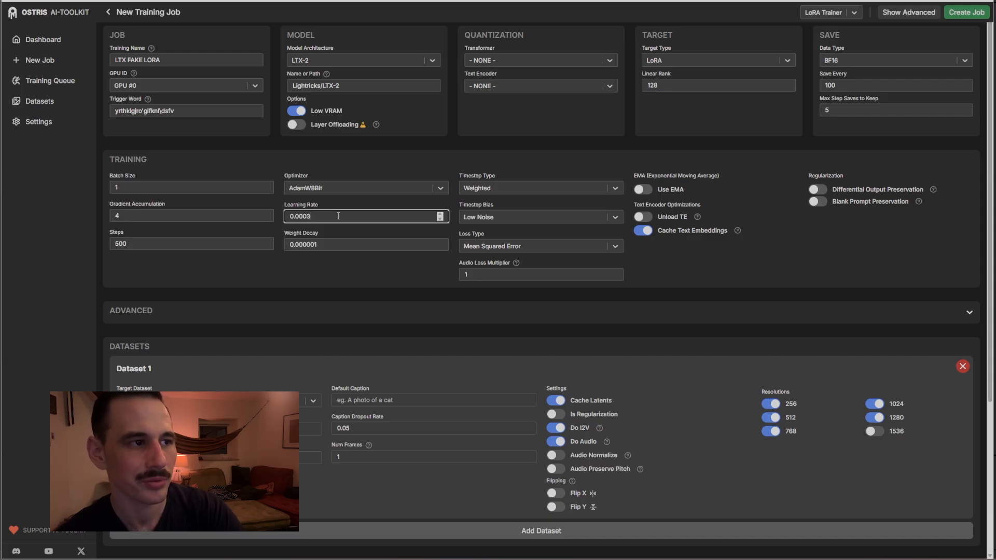
type("0")
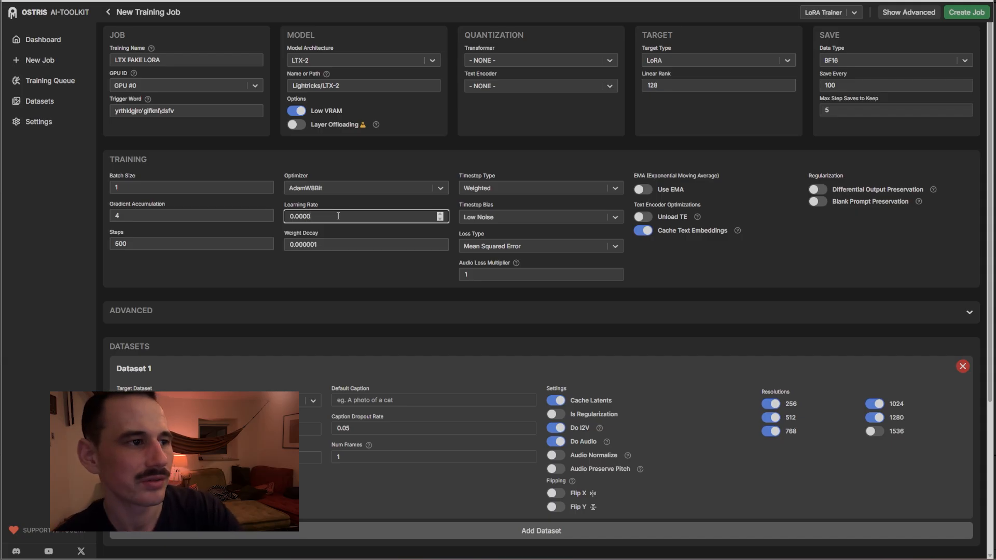
type("1")
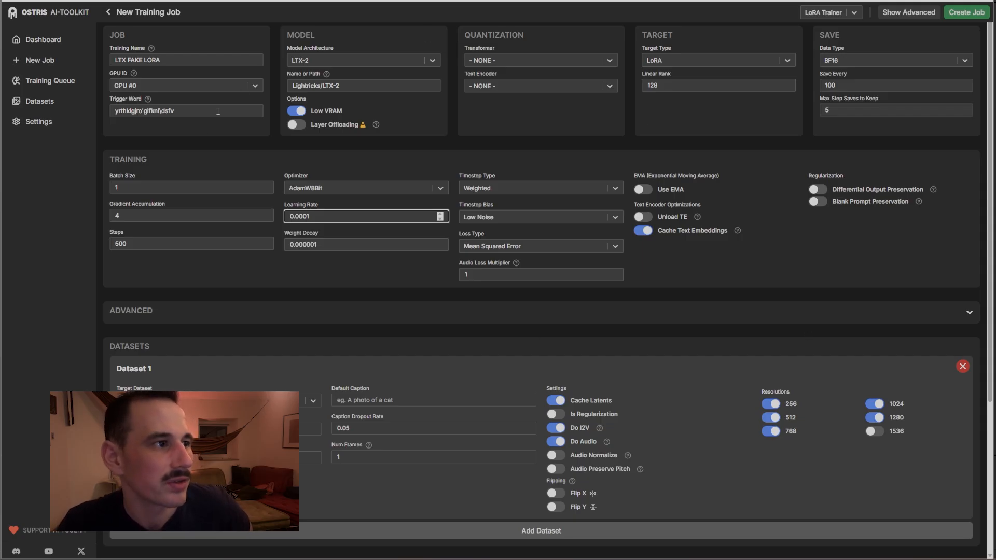
scroll(774, 278, "down", 4)
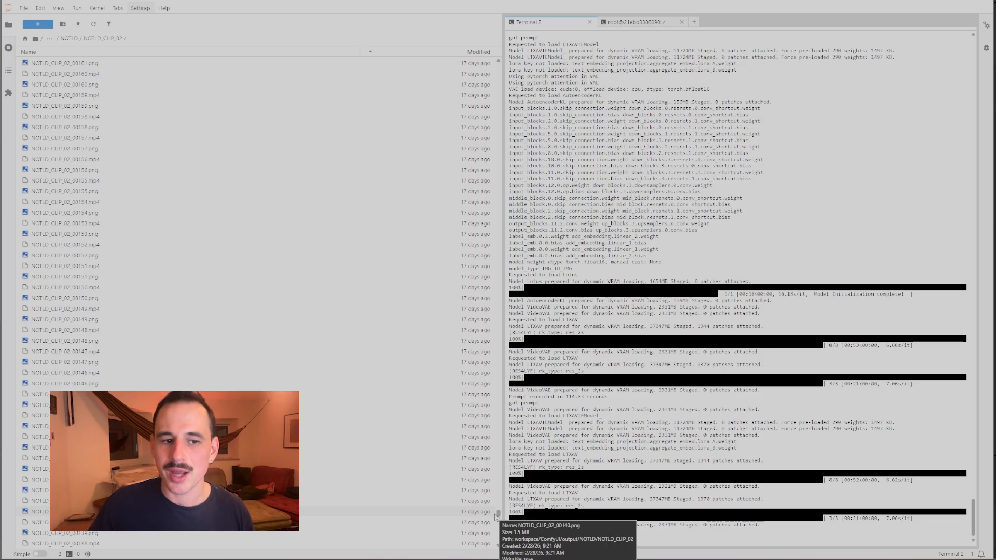
Scroll the NOTLD_CLIP_02 folder up to the newest file, NOTLD_CLIP_02_02566.png, then return to ComfyUI
scroll(461, 514, "up", 10)
left_click_drag(498, 505, 511, 246)
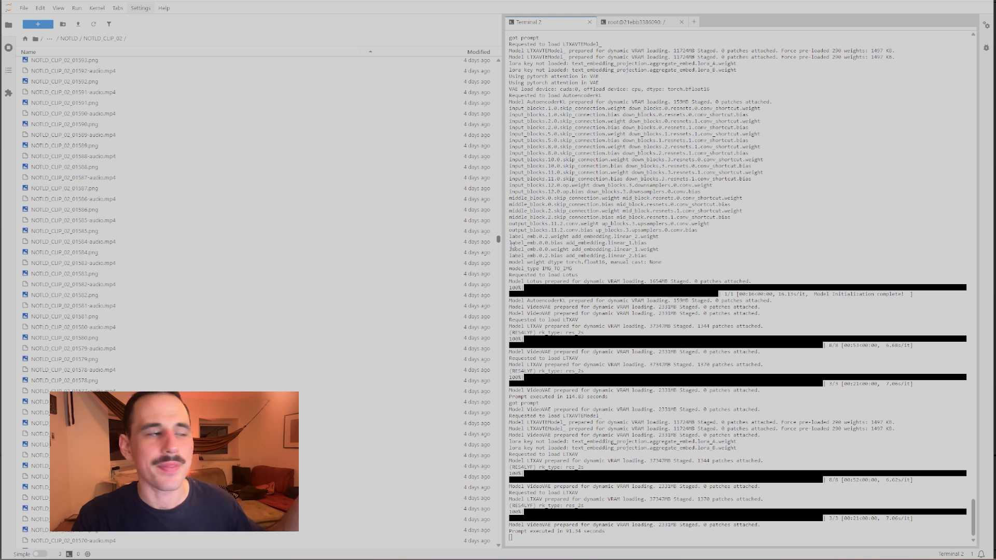
left_click_drag(512, 246, 519, 174)
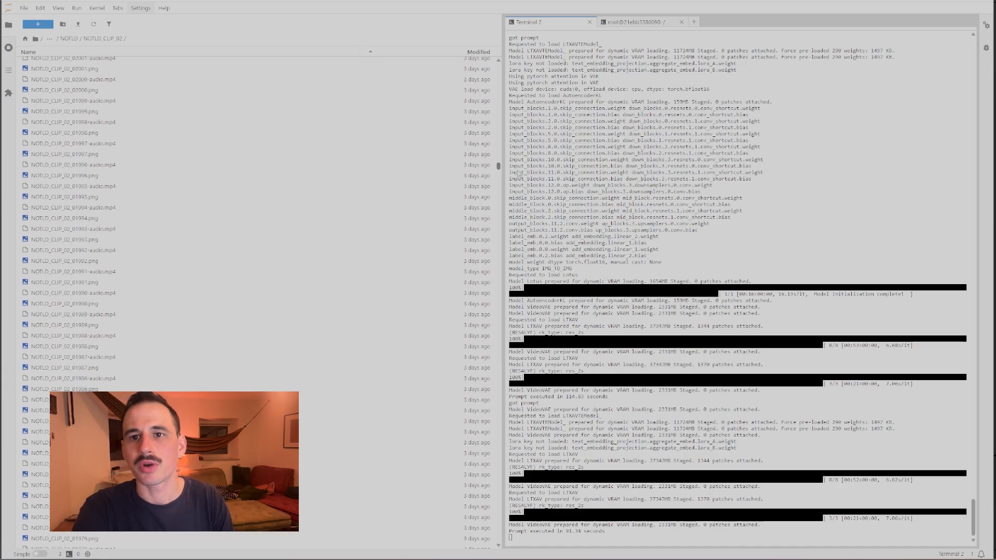
left_click_drag(518, 174, 503, 67)
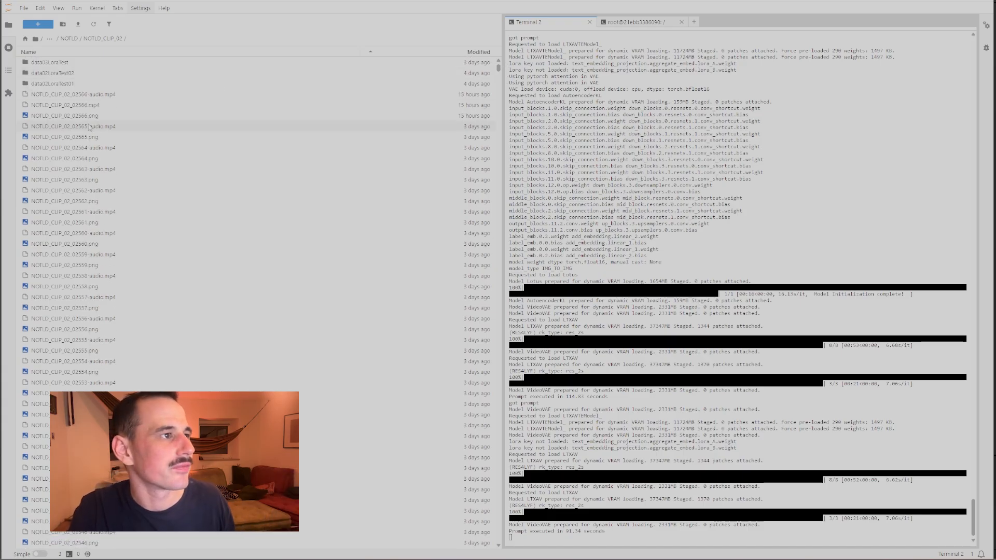
left_click(75, 119)
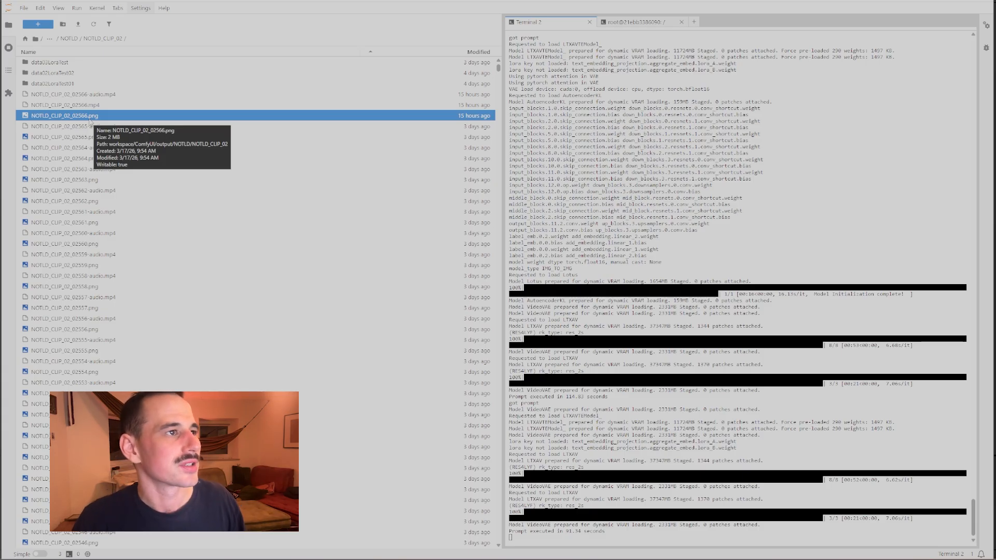
left_click(207, 1)
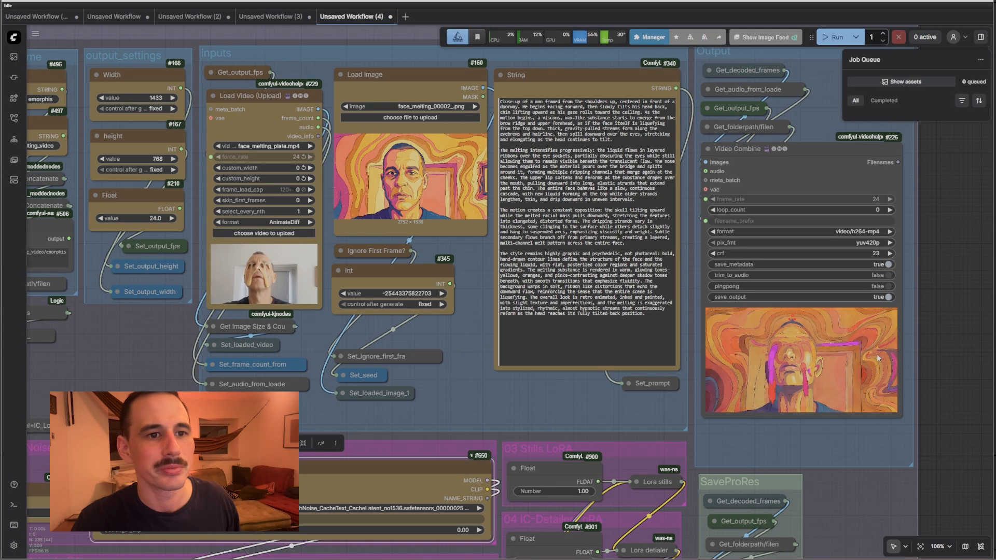
Zoom the ComfyUI canvas out to 28% to see the whole workflow graph
scroll(908, 352, "down", 1)
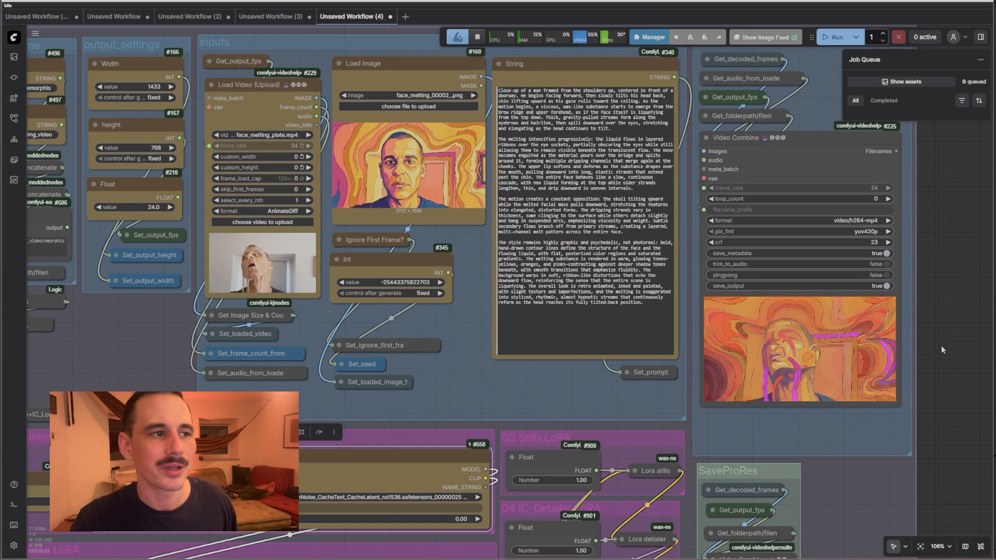
scroll(706, 200, "down", 10)
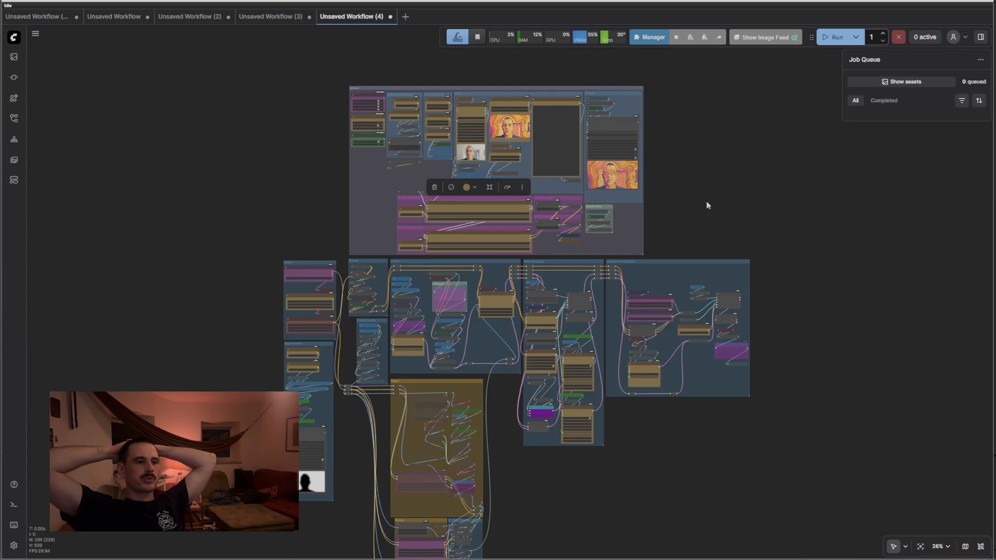